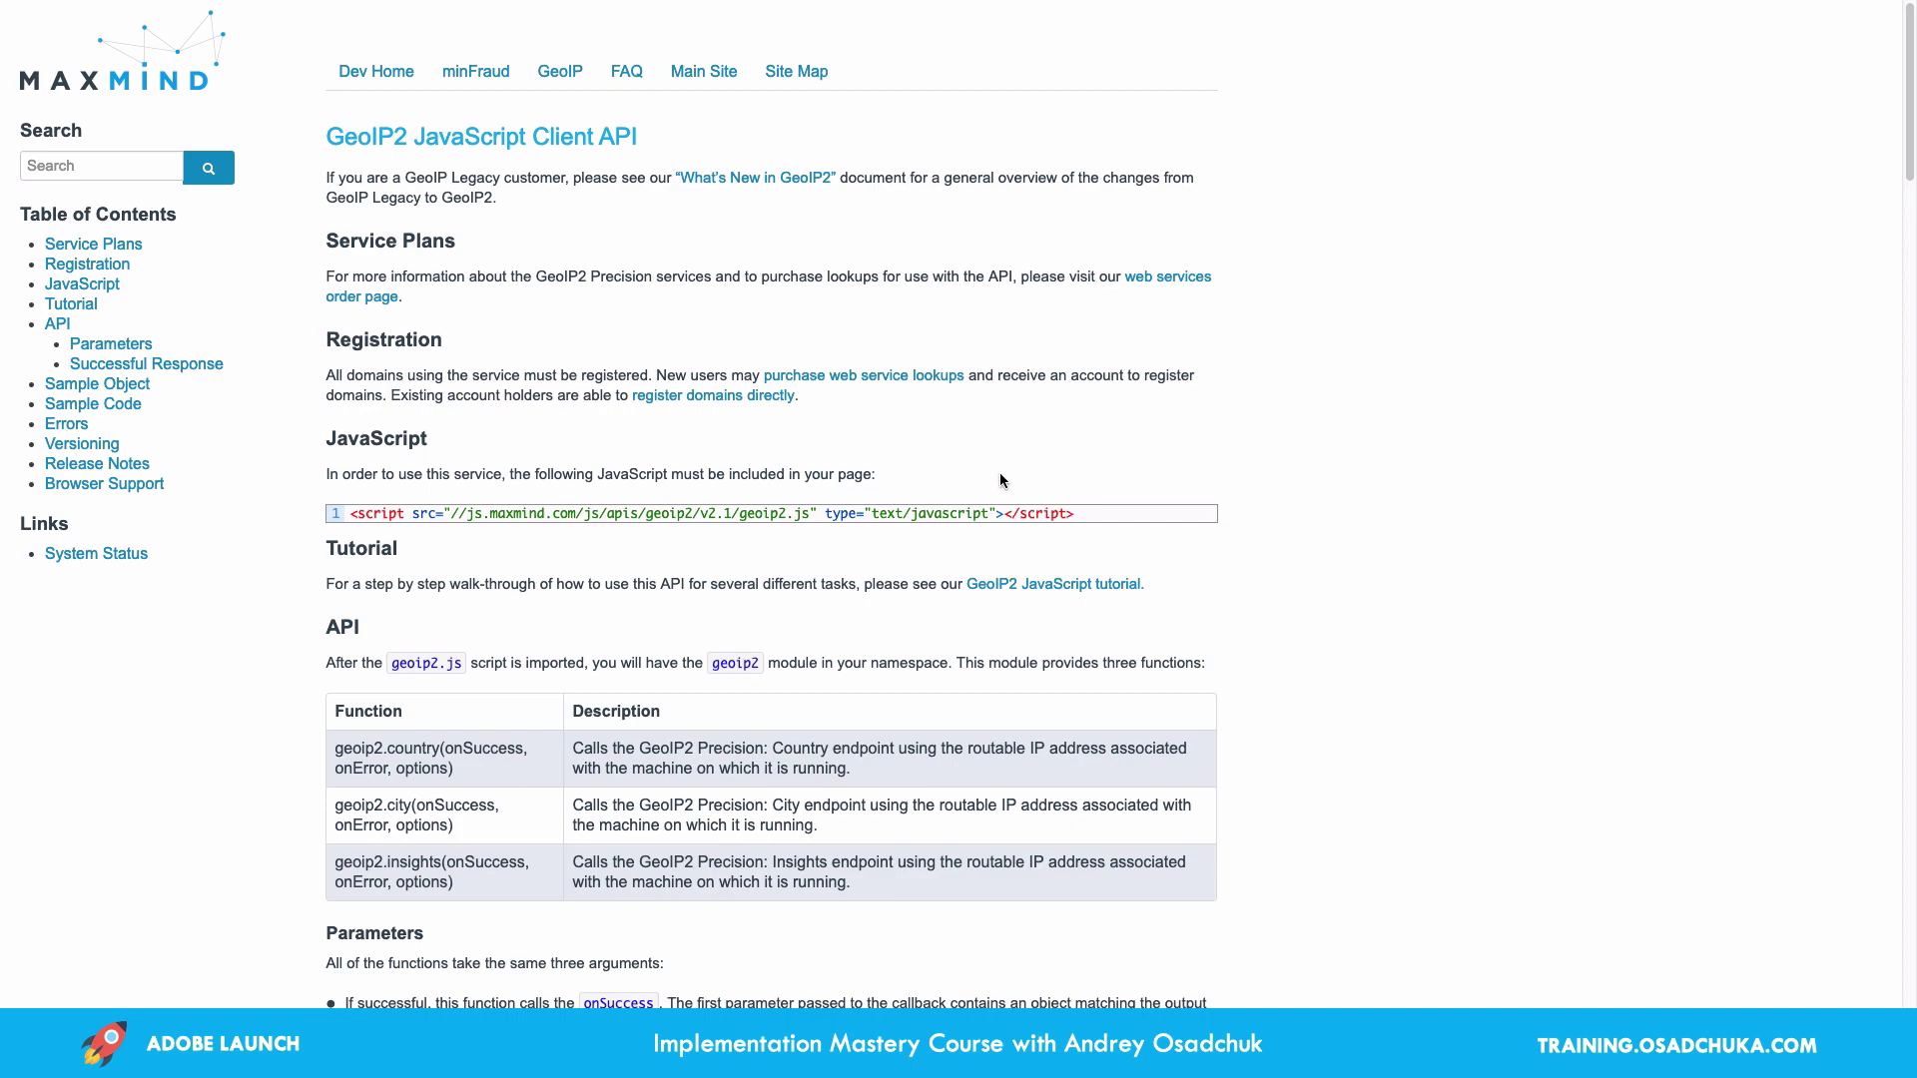
Review the GeoIP2 JavaScript Client API documentation, including the sample response object, the function parameters and the required script tag
{"action": "scroll", "coordinate": [985, 465], "scroll_direction": "down", "scroll_amount": 7}
{"action": "scroll", "coordinate": [962, 455], "scroll_direction": "down", "scroll_amount": 9}
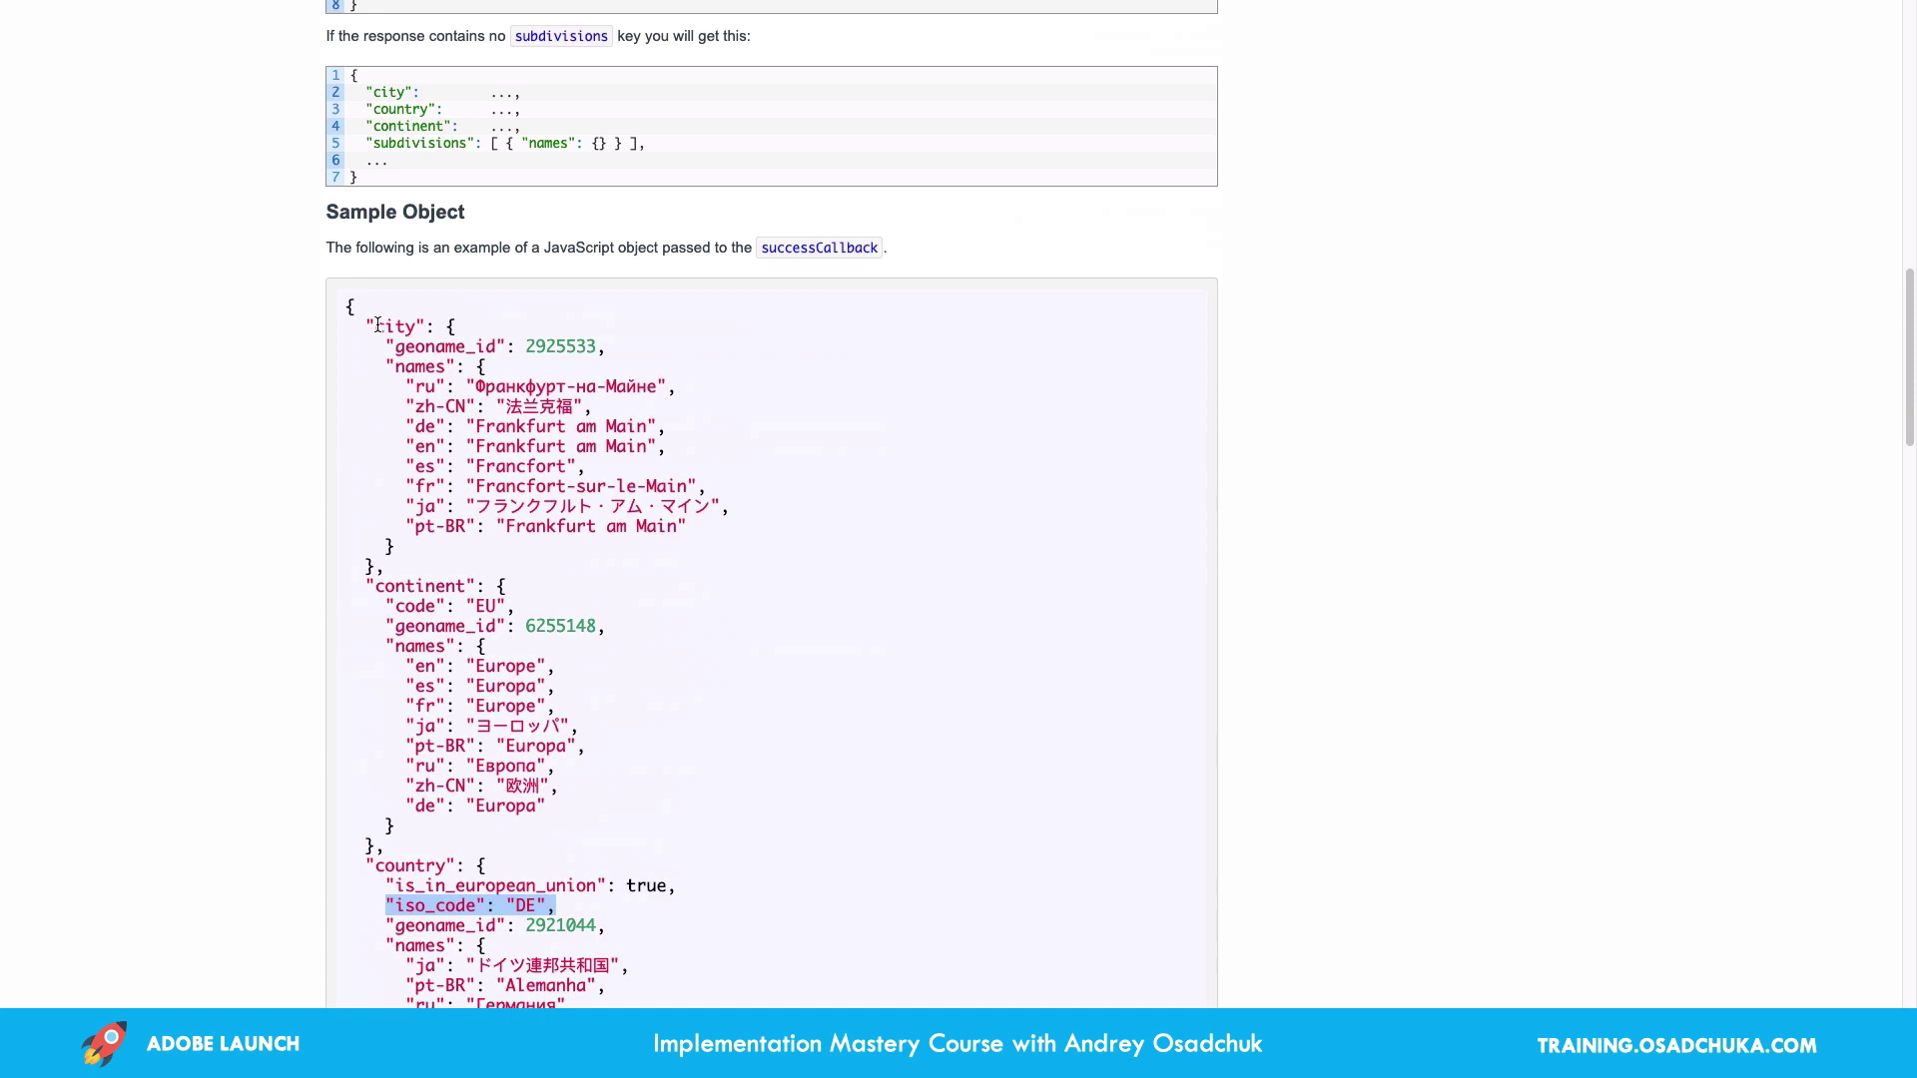
{"action": "scroll", "coordinate": [398, 609], "scroll_direction": "down", "scroll_amount": 3}
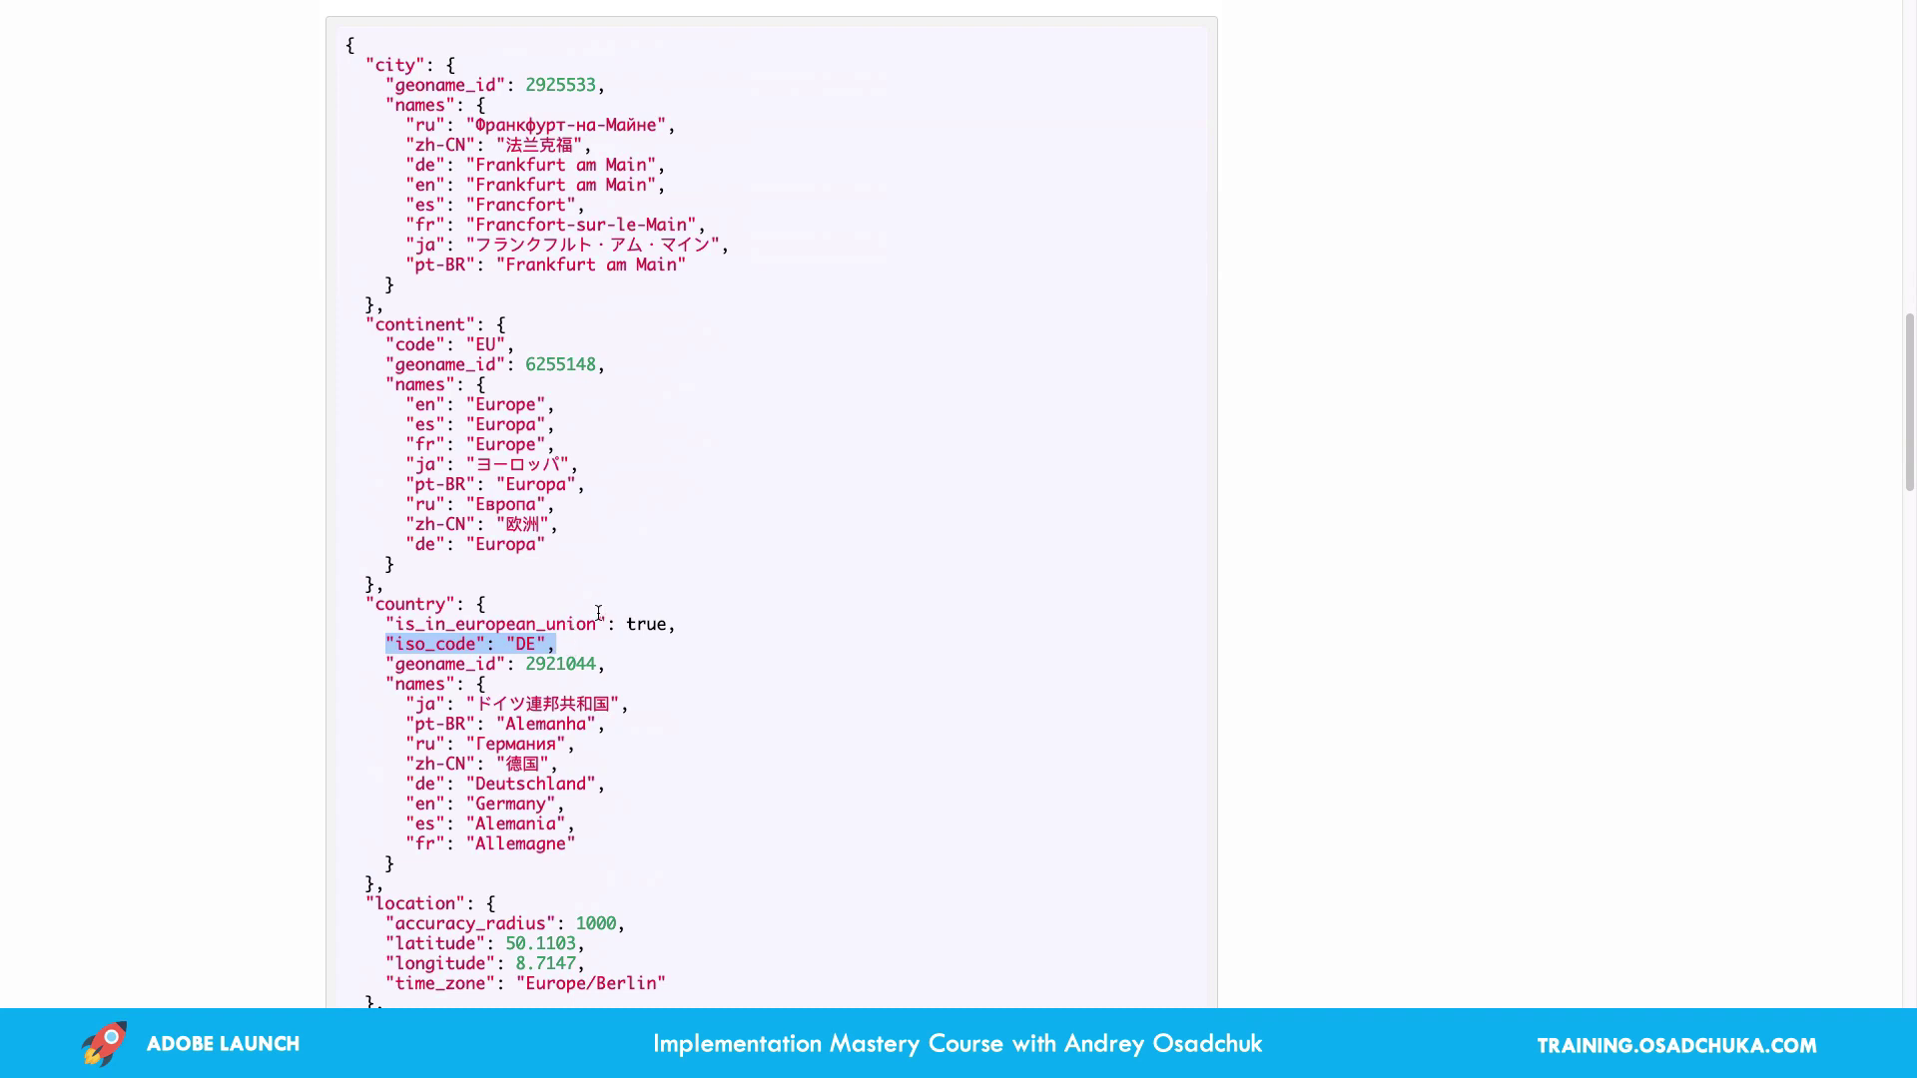
{"action": "scroll", "coordinate": [599, 616], "scroll_direction": "up", "scroll_amount": 1}
{"action": "scroll", "coordinate": [599, 616], "scroll_direction": "up", "scroll_amount": 2}
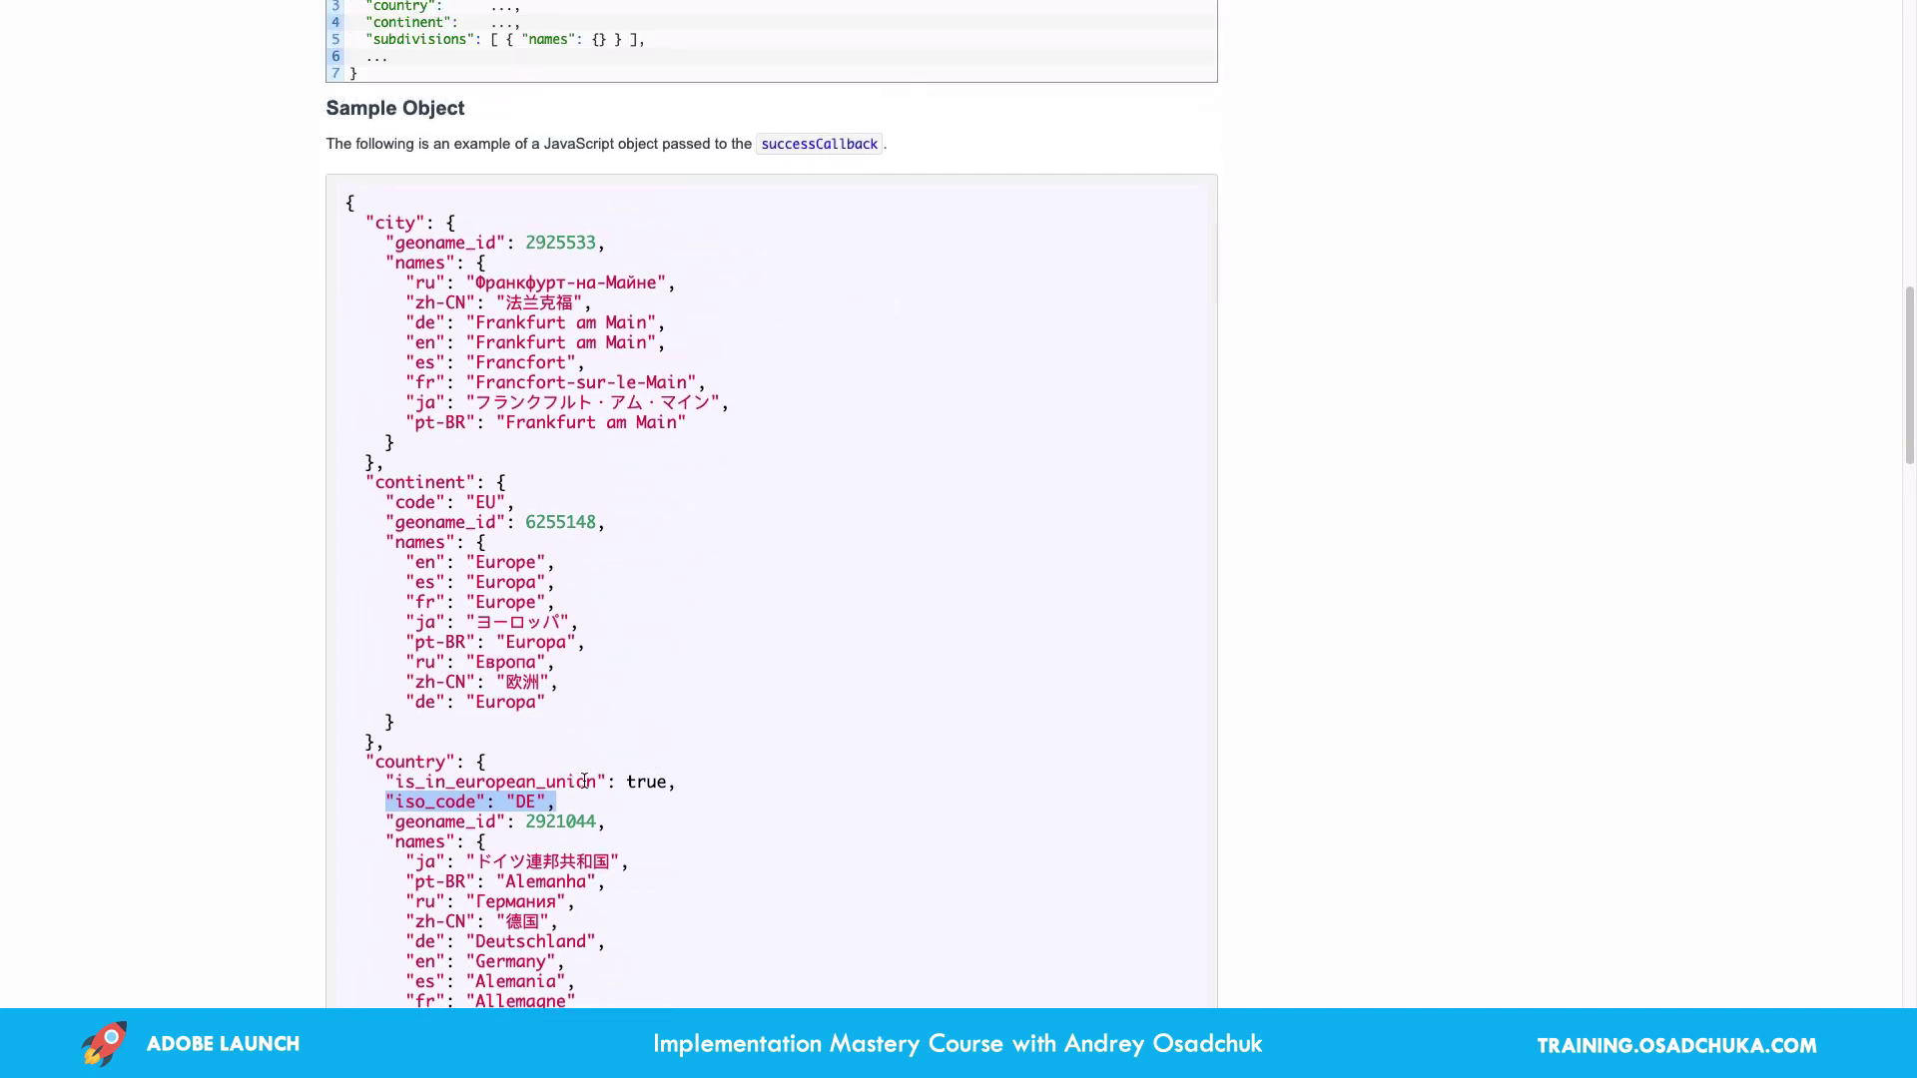
{"action": "left_click", "coordinate": [465, 799]}
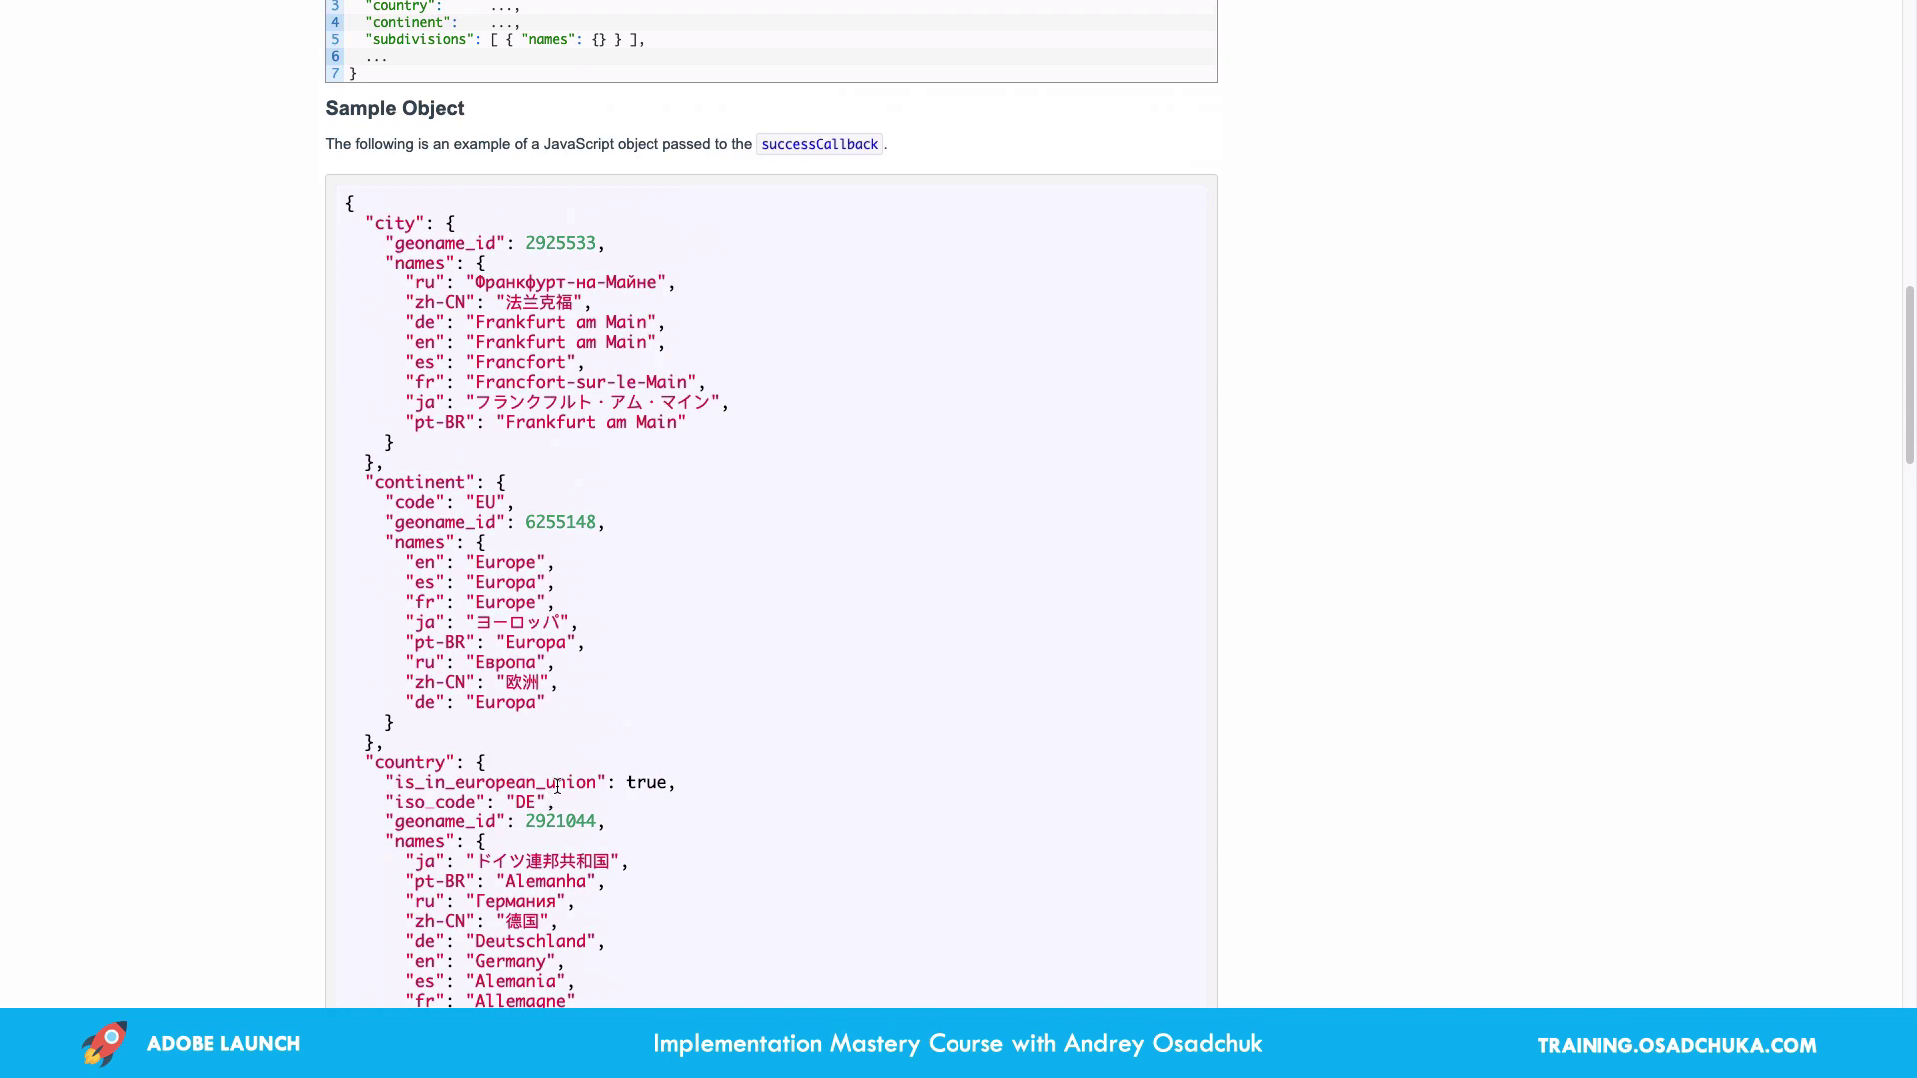
{"action": "scroll", "coordinate": [556, 786], "scroll_direction": "up", "scroll_amount": 8}
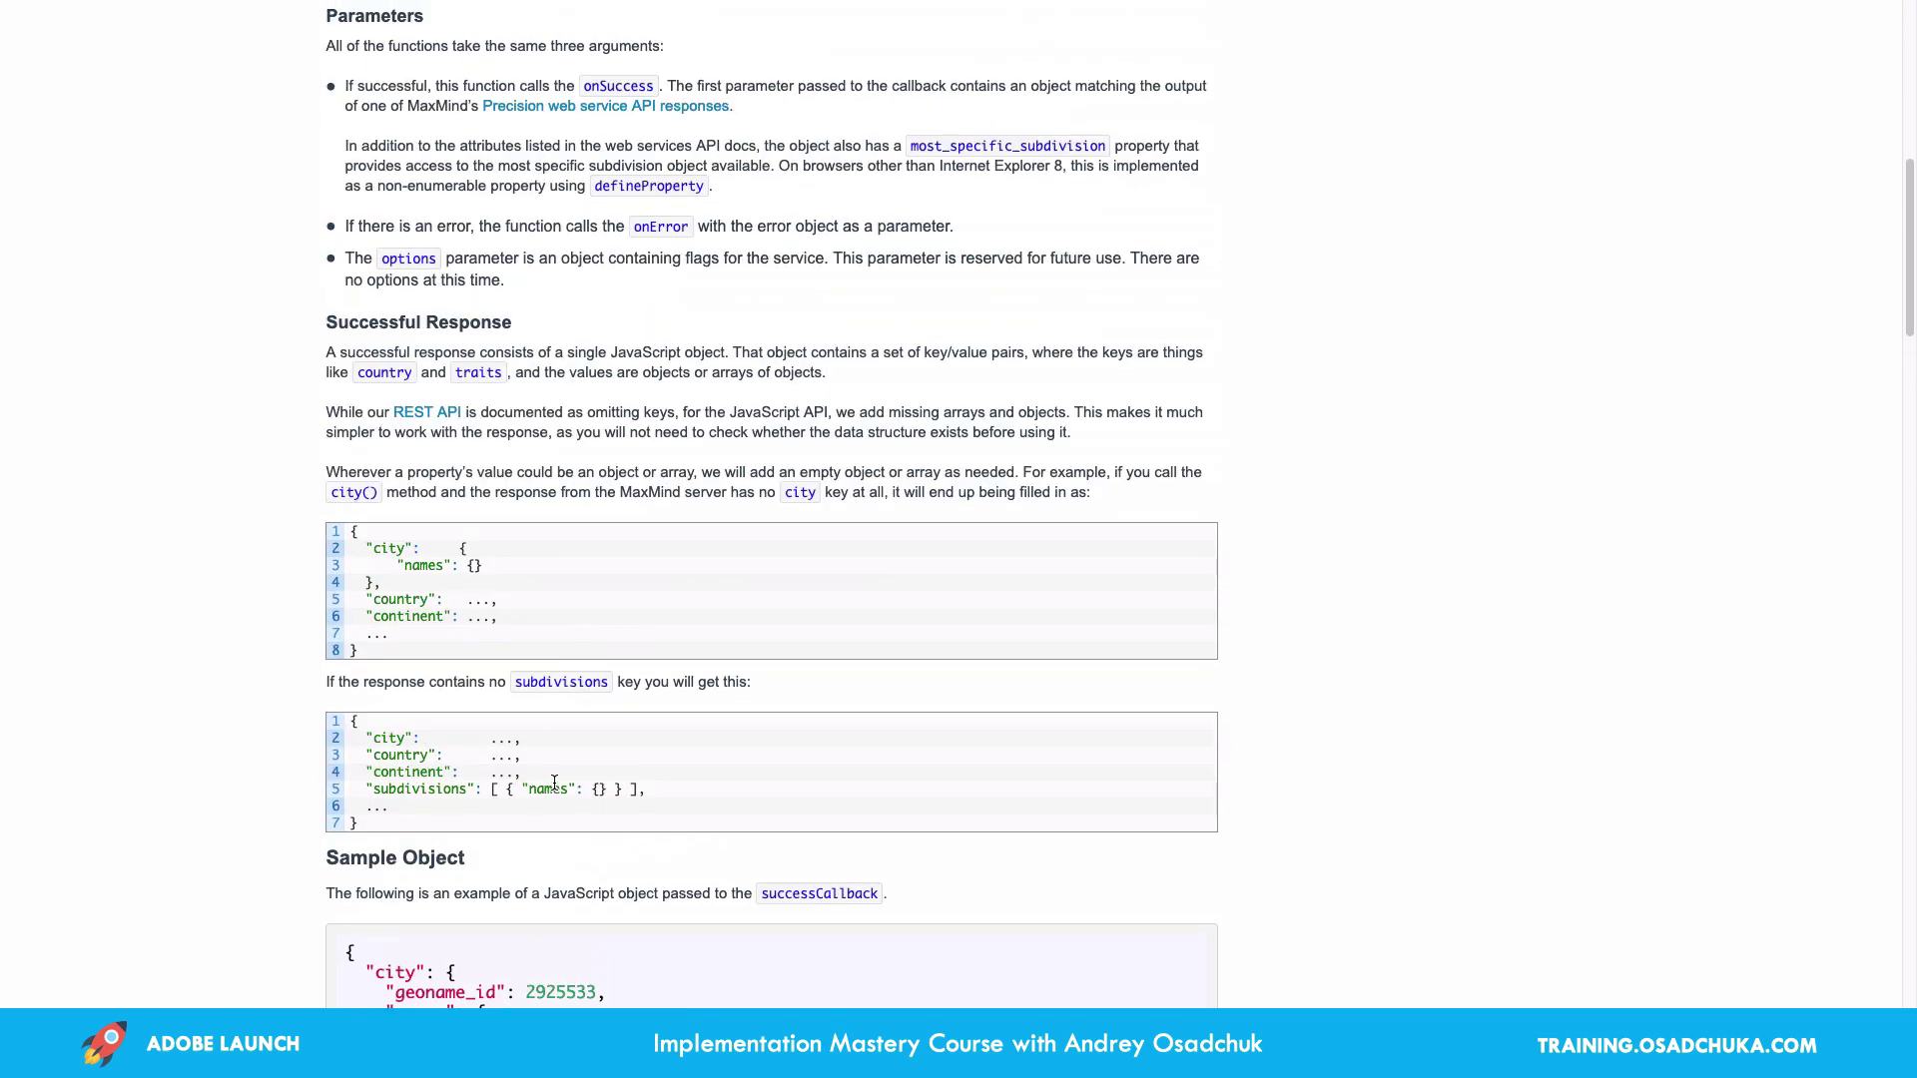
{"action": "scroll", "coordinate": [554, 784], "scroll_direction": "up", "scroll_amount": 6}
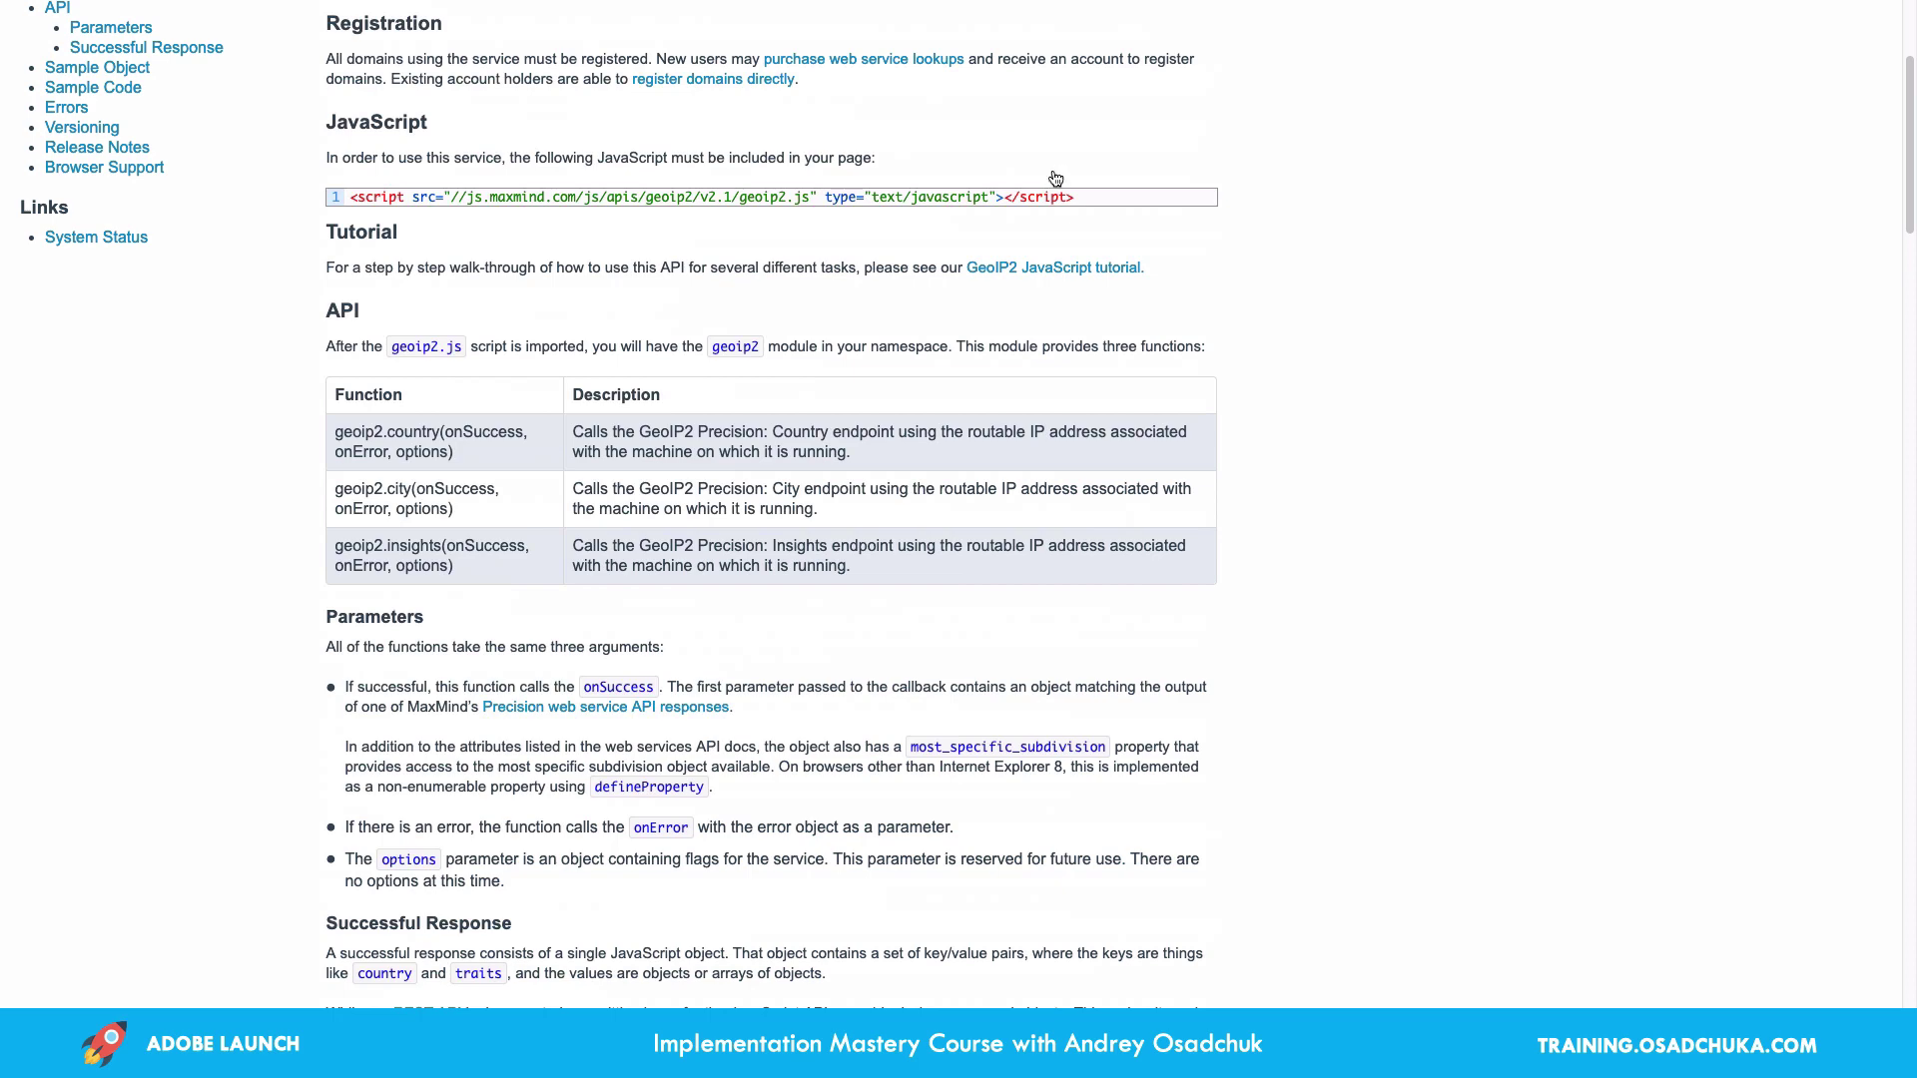
Switch to the code editor and examine the geoip2.country call, its onSuccess and onError callbacks, and their location and error arguments
{"action": "key", "text": "super+Tab"}
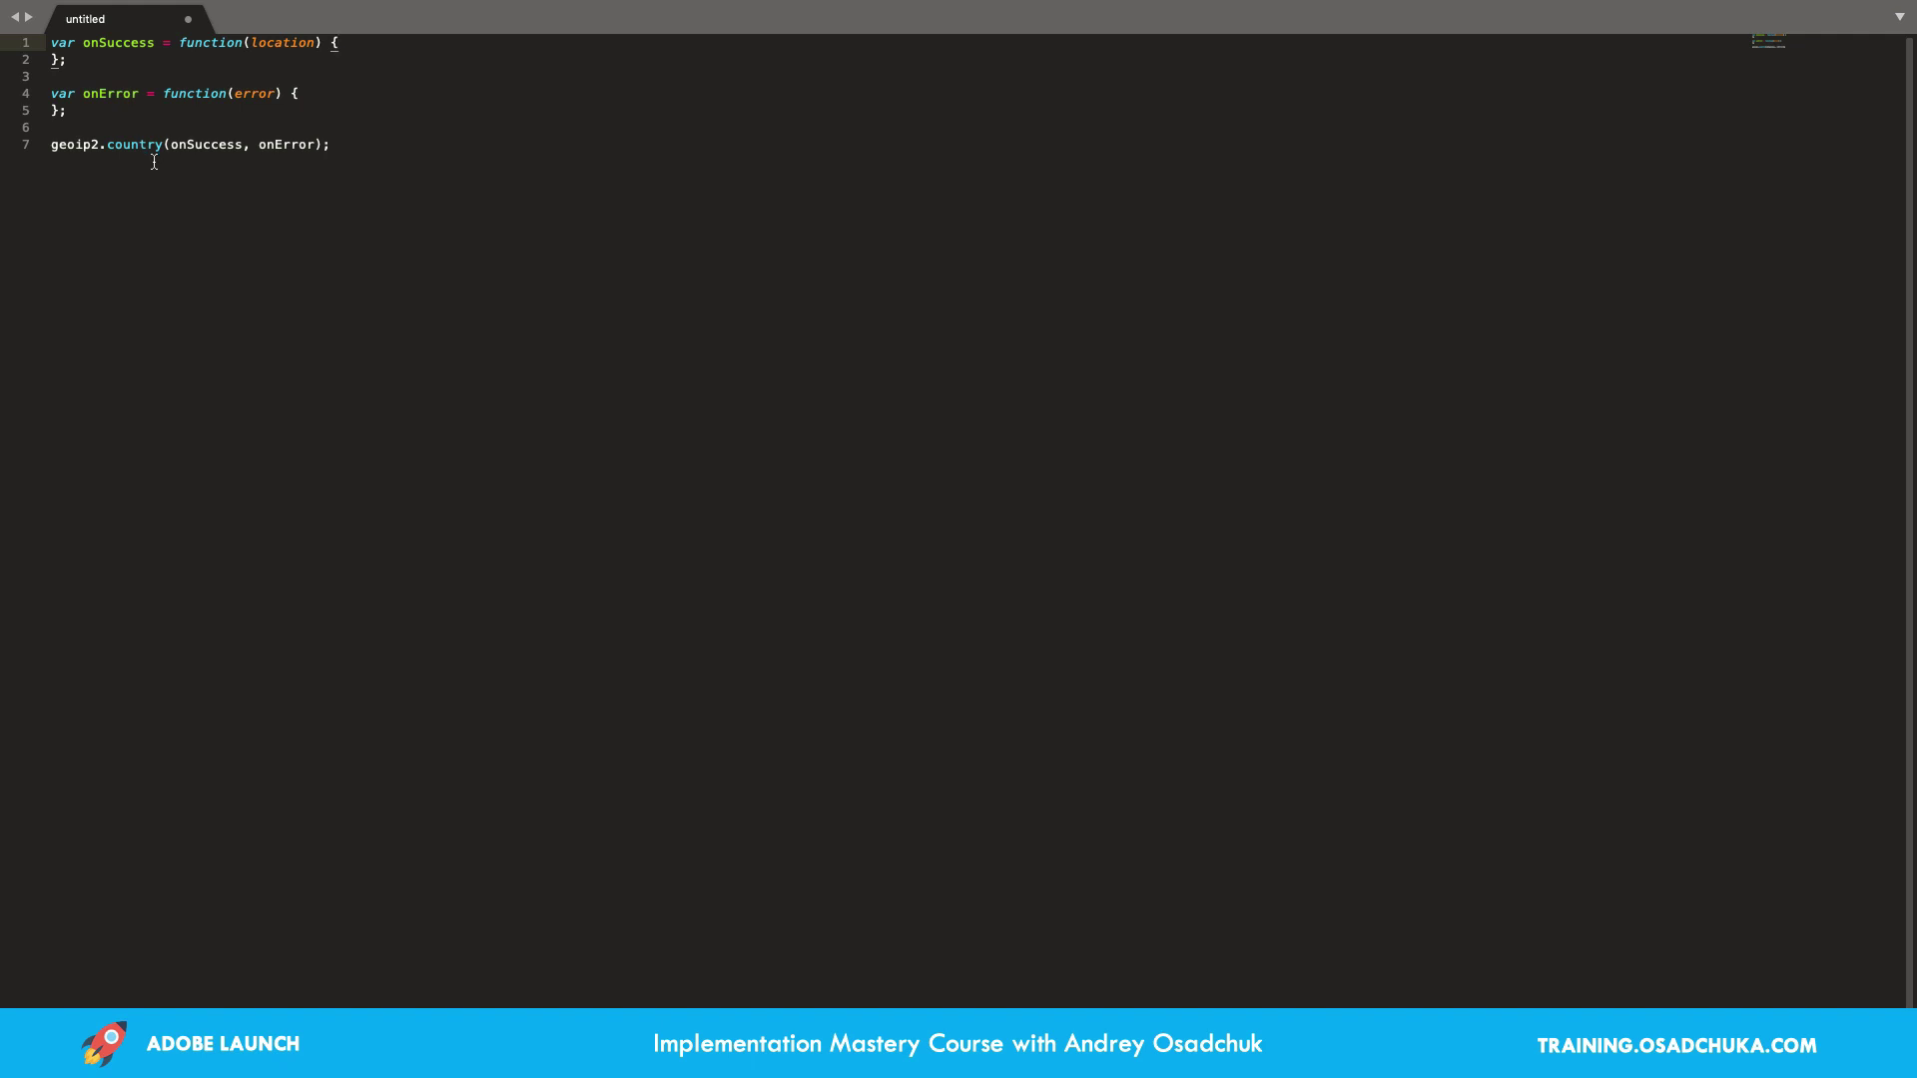
{"action": "left_click_drag", "start_coordinate": [51, 144], "coordinate": [167, 144]}
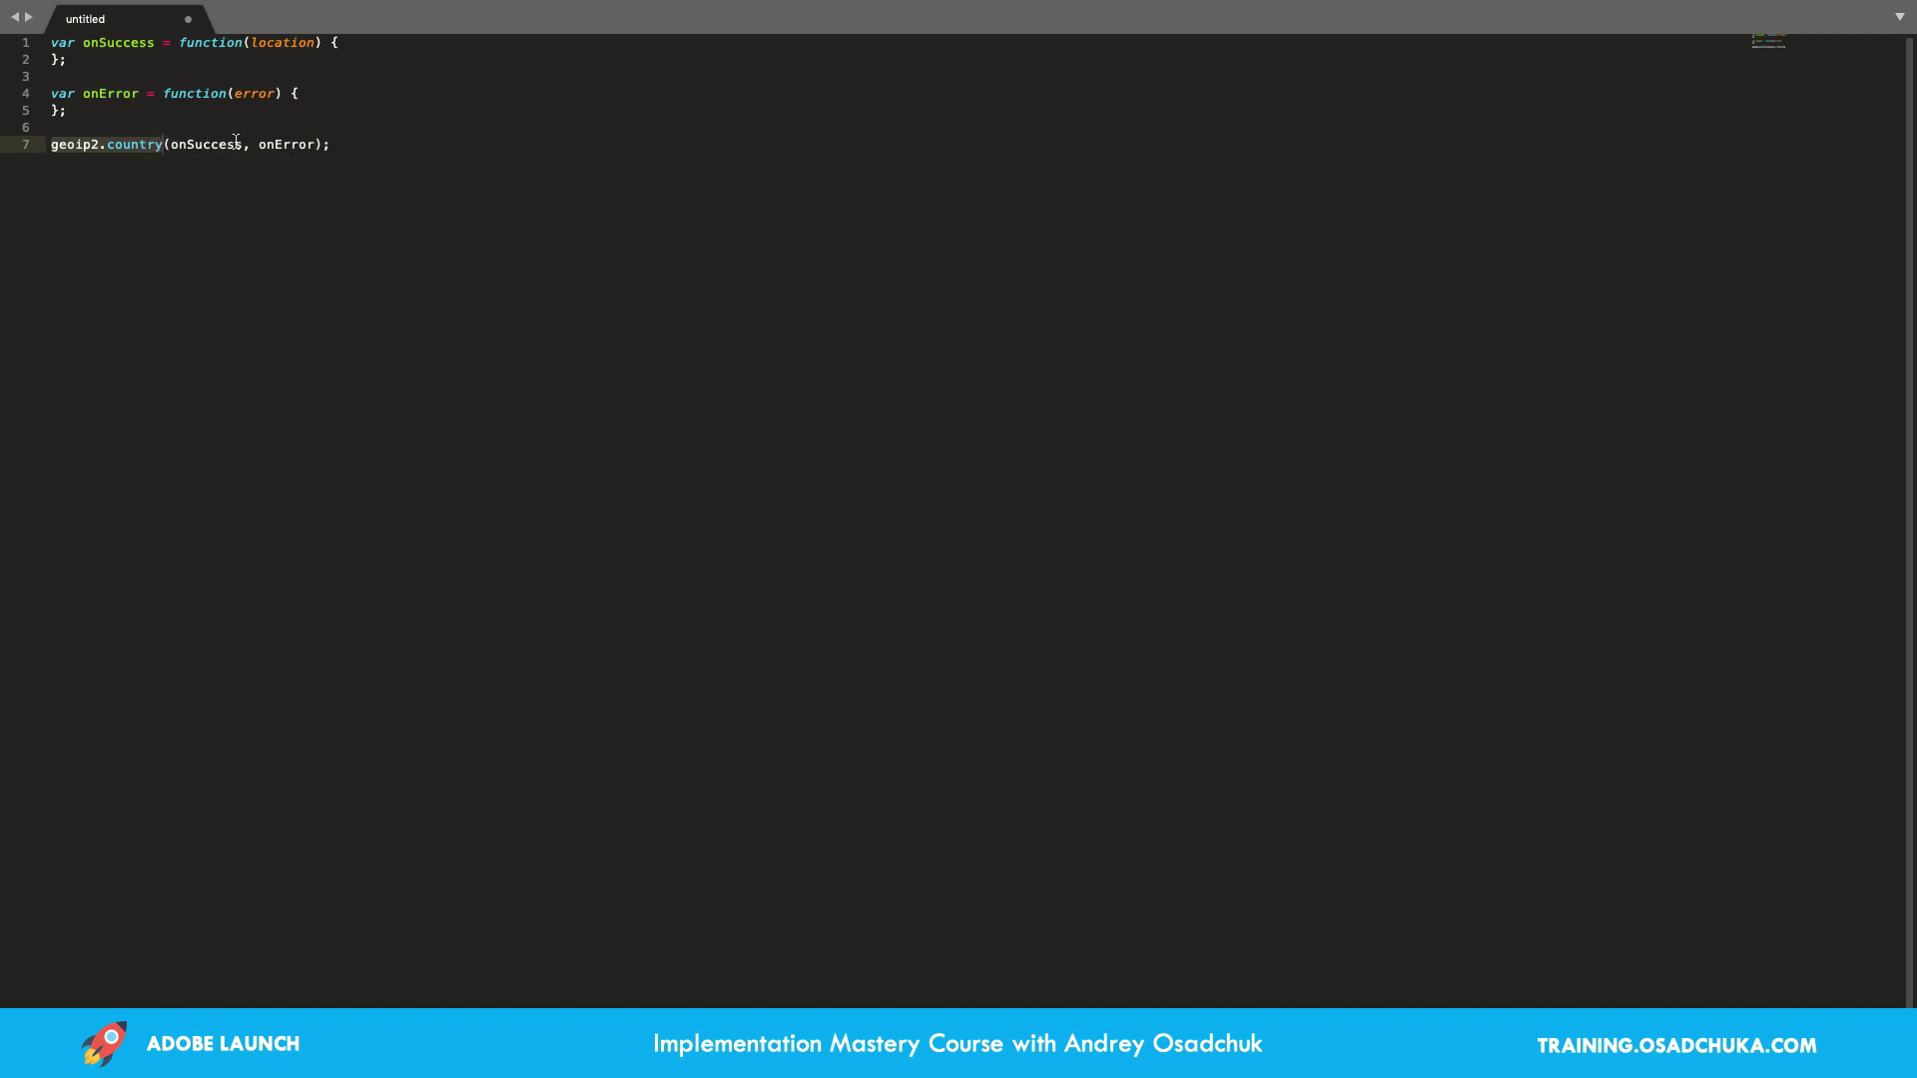
{"action": "left_click", "coordinate": [327, 146]}
{"action": "left_click_drag", "start_coordinate": [171, 144], "coordinate": [244, 144]}
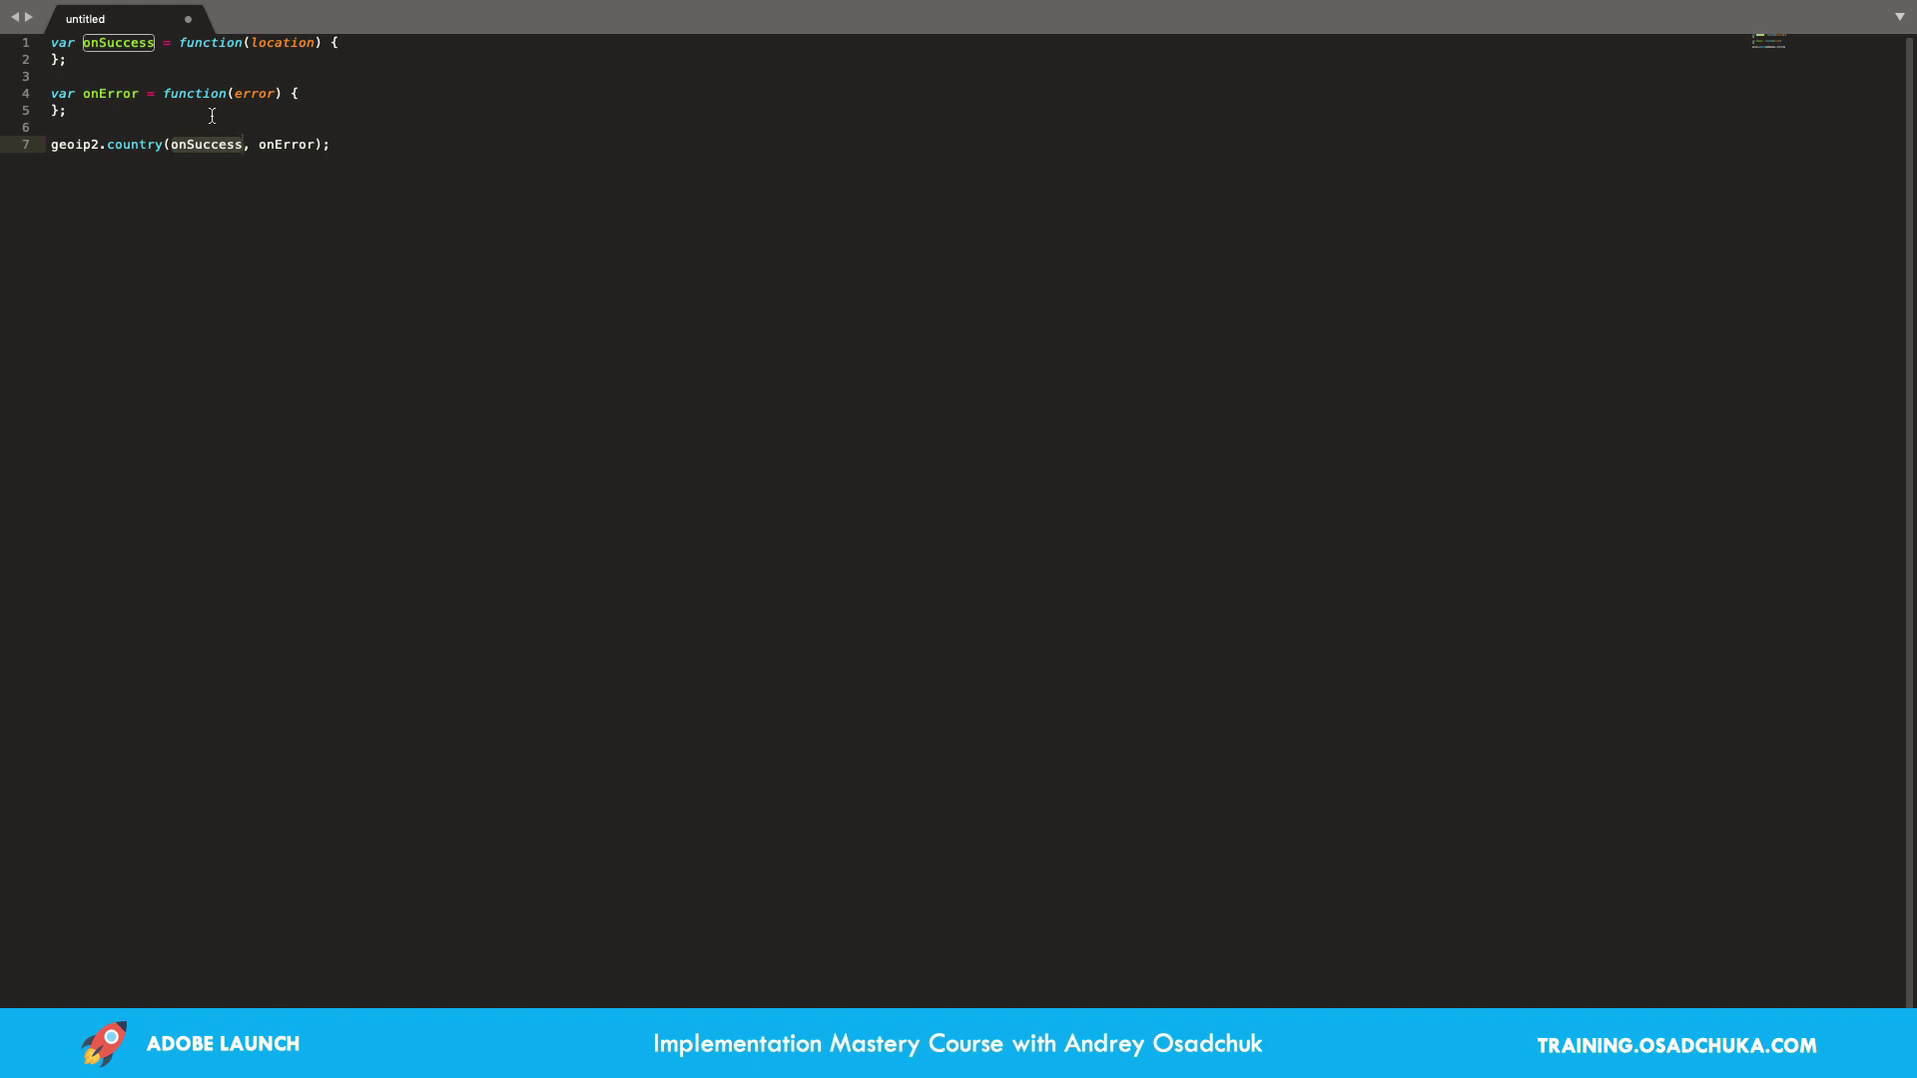
{"action": "left_click", "coordinate": [269, 146]}
{"action": "double_click", "coordinate": [270, 146]}
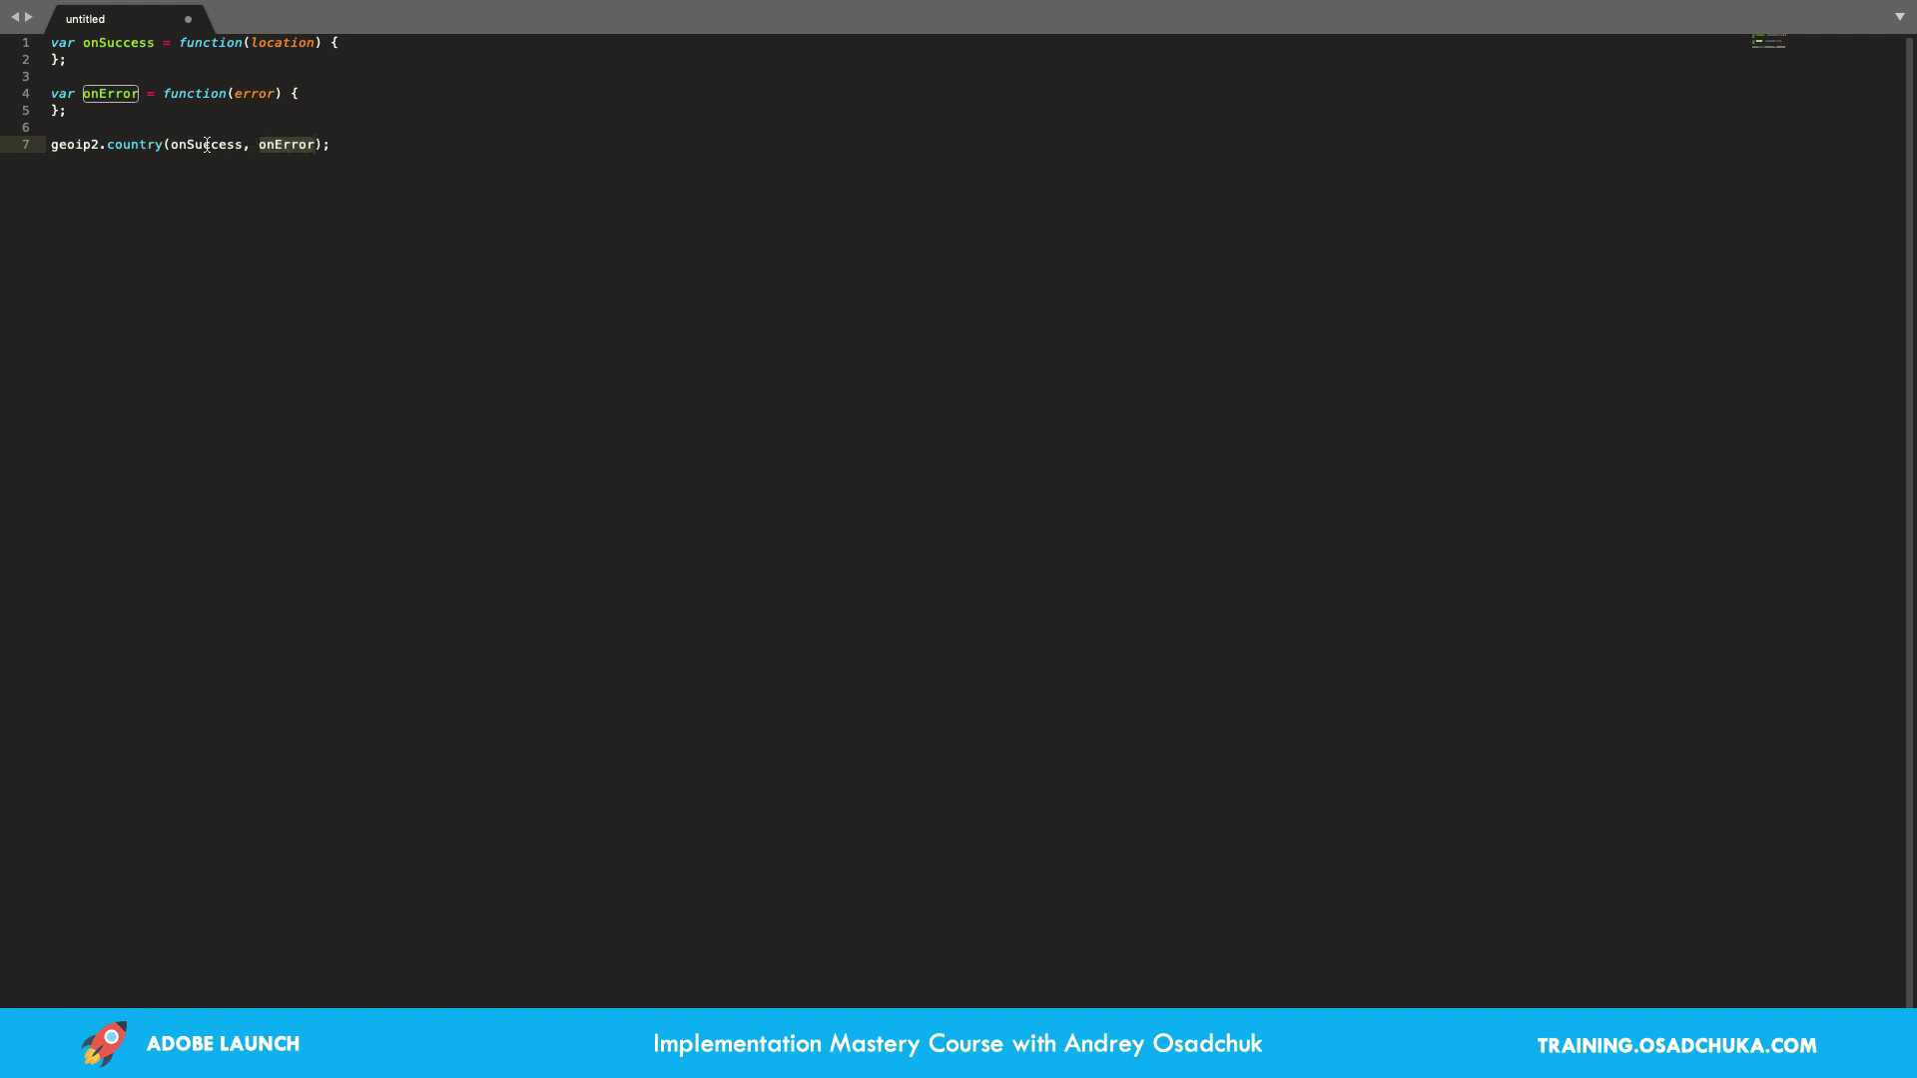
{"action": "mouse_move", "coordinate": [178, 145]}
{"action": "left_click", "coordinate": [120, 113]}
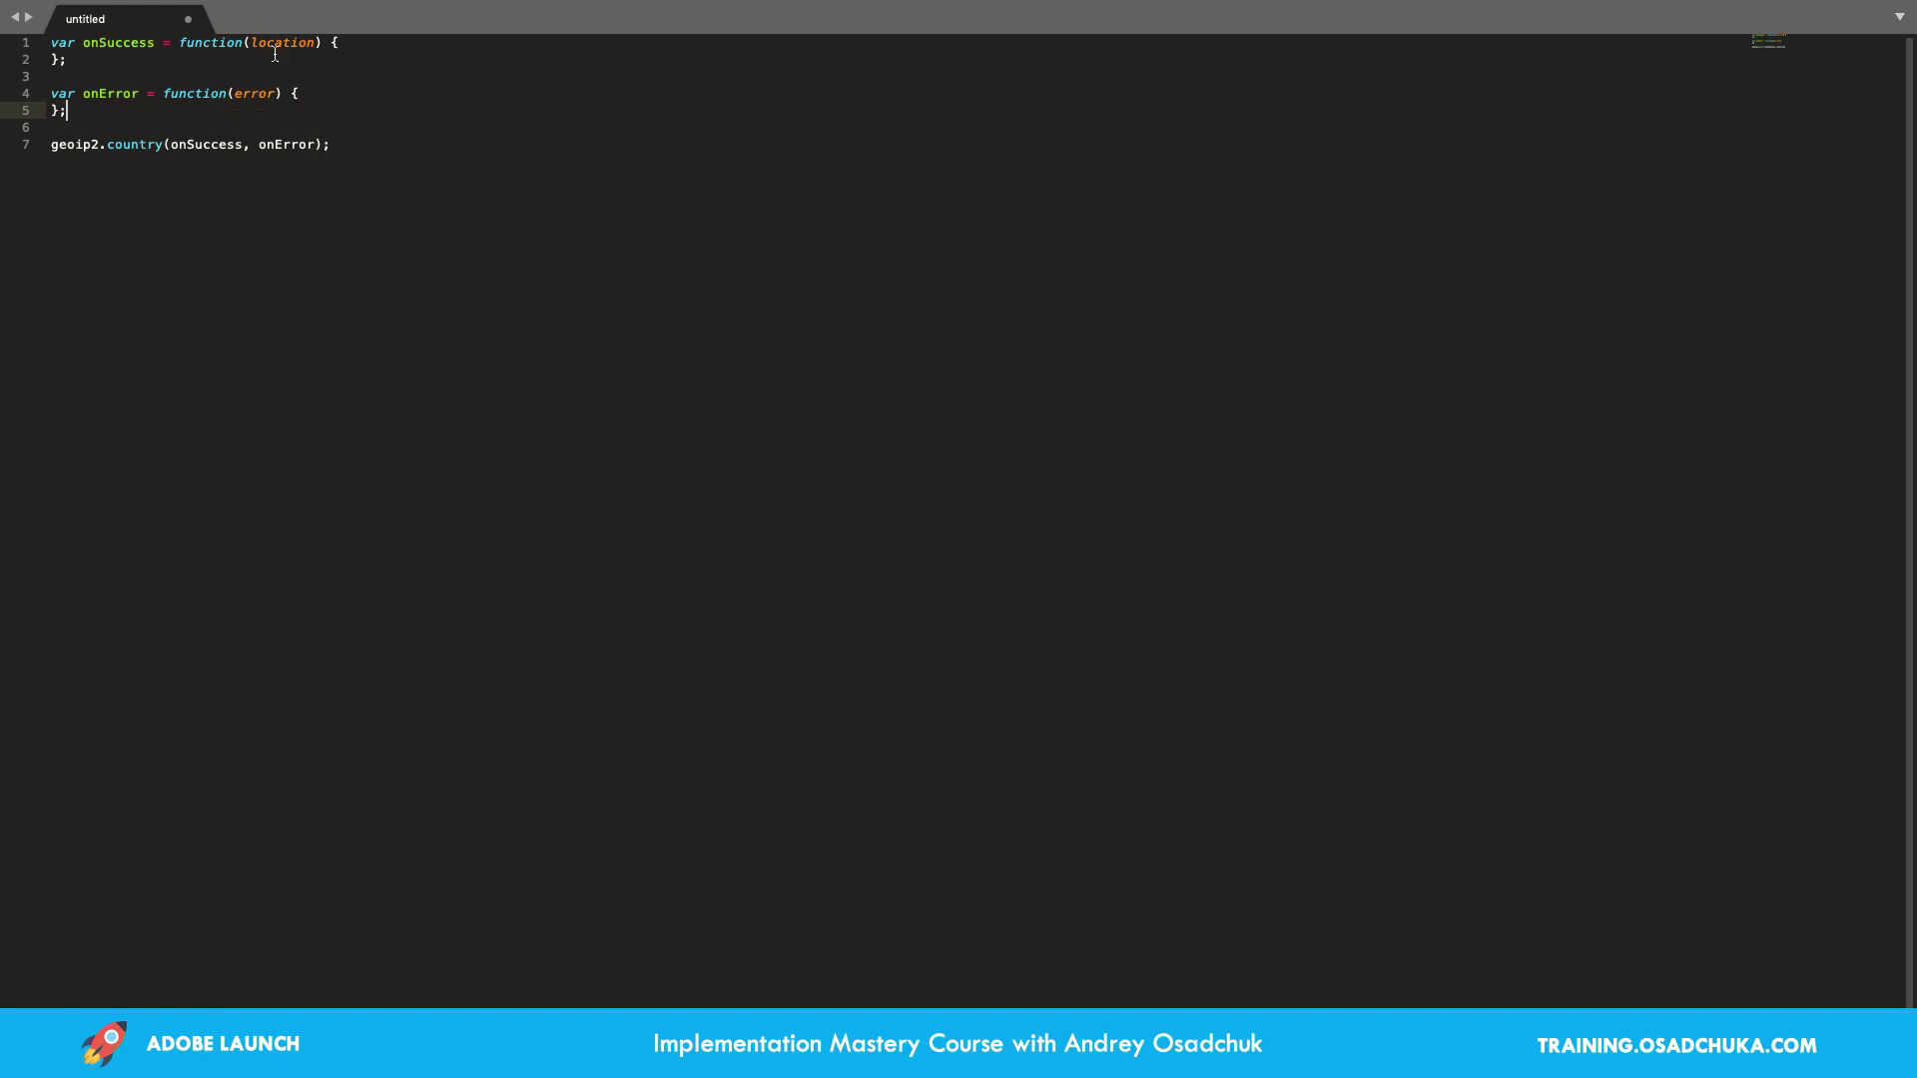
{"action": "left_click_drag", "start_coordinate": [251, 42], "coordinate": [316, 42]}
{"action": "double_click", "coordinate": [266, 95]}
{"action": "left_click", "coordinate": [256, 111]}
Switch to Adobe Launch, create a library named GeoIP Lookup using Development Env (dev.mysite.com), and make it the working library
{"action": "key", "text": "super+Tab"}
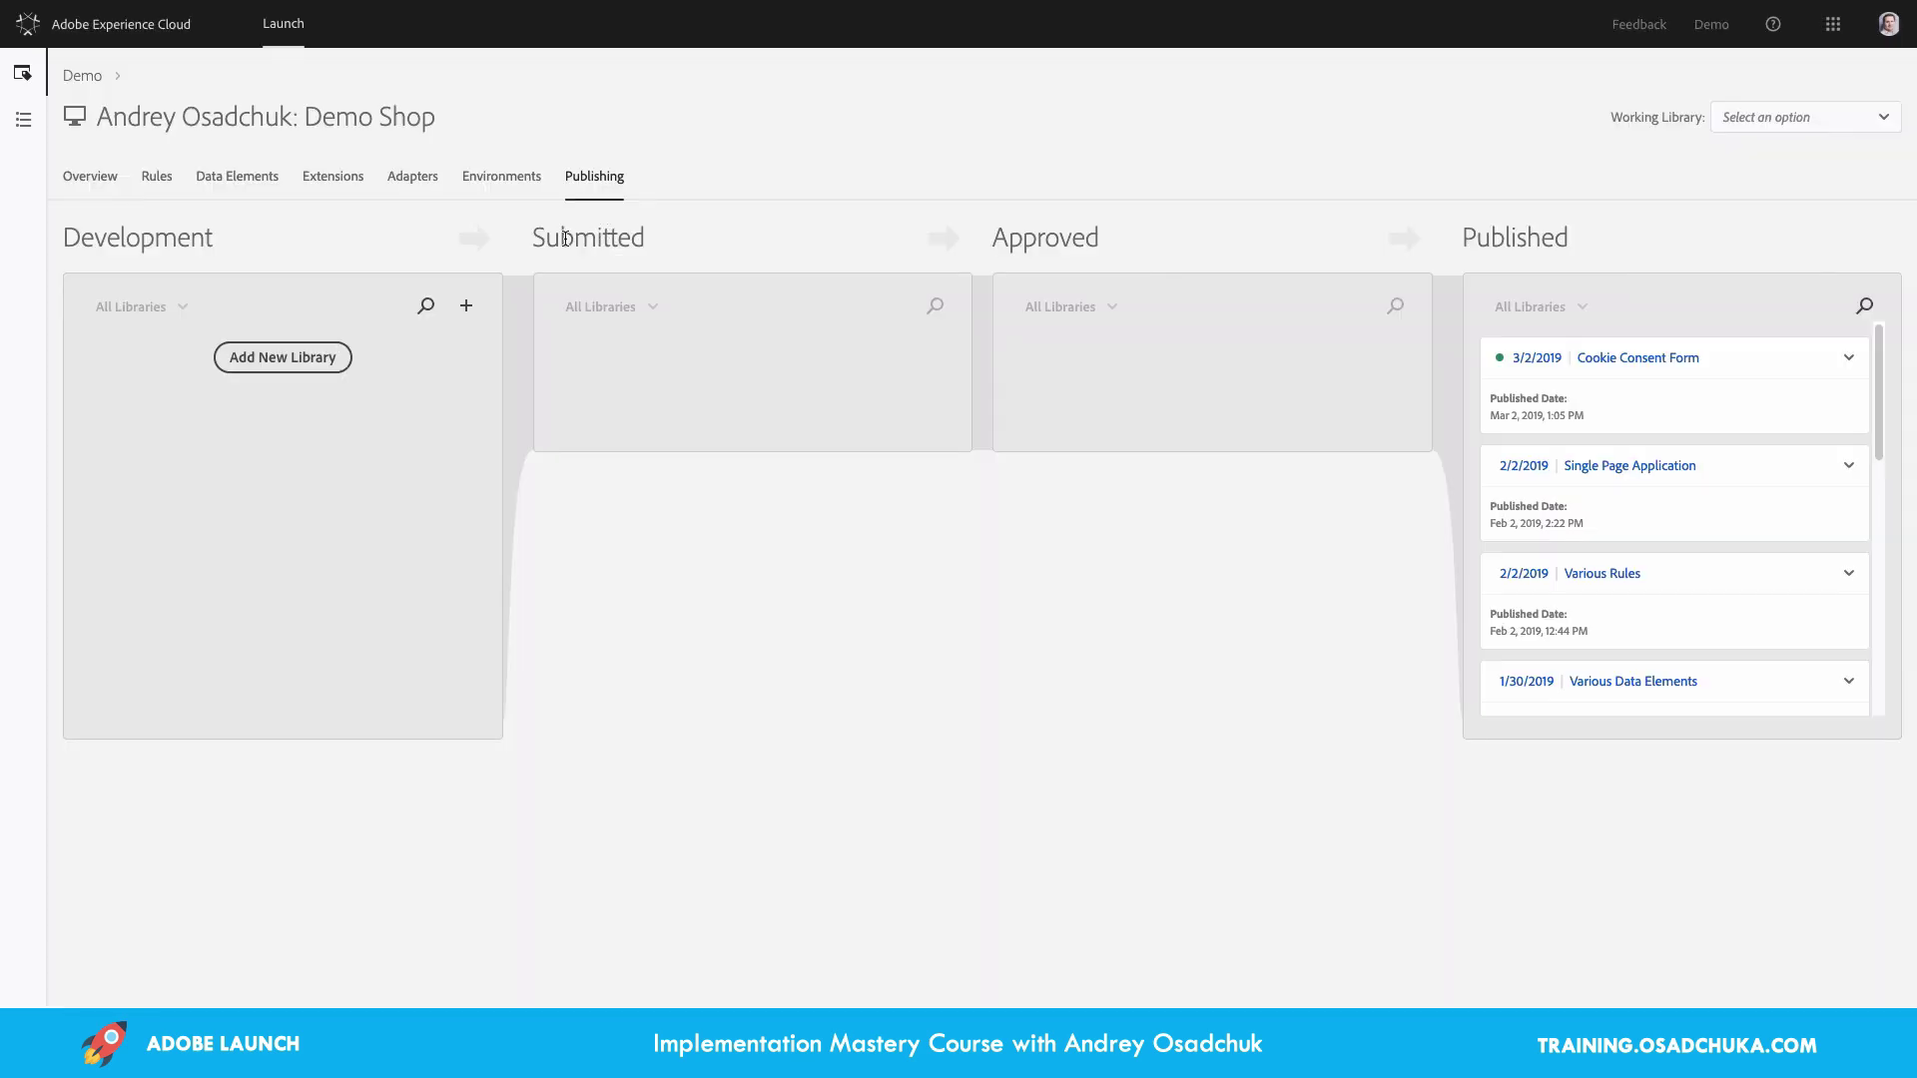
{"action": "left_click", "coordinate": [325, 367]}
{"action": "type", "text": "Geo"}
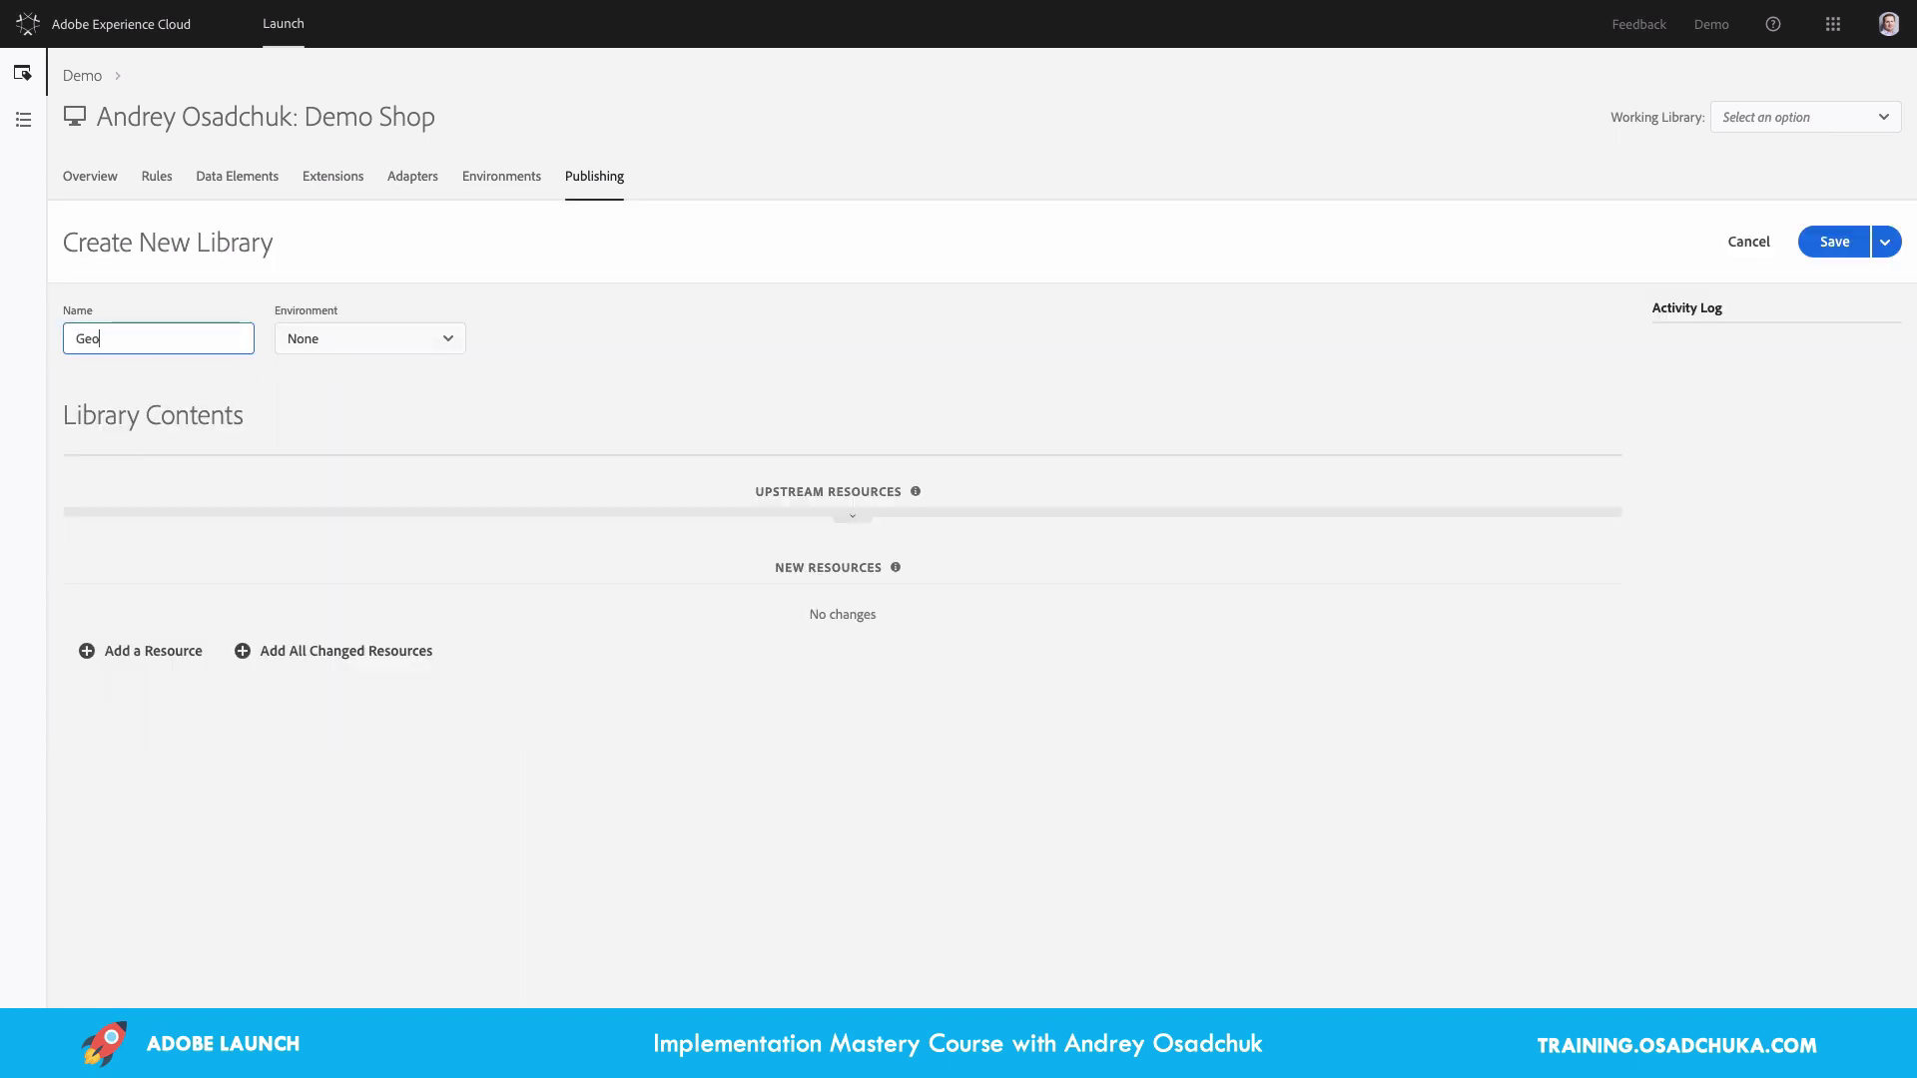
{"action": "type", "text": "IP Lookup"}
{"action": "left_click", "coordinate": [299, 339]}
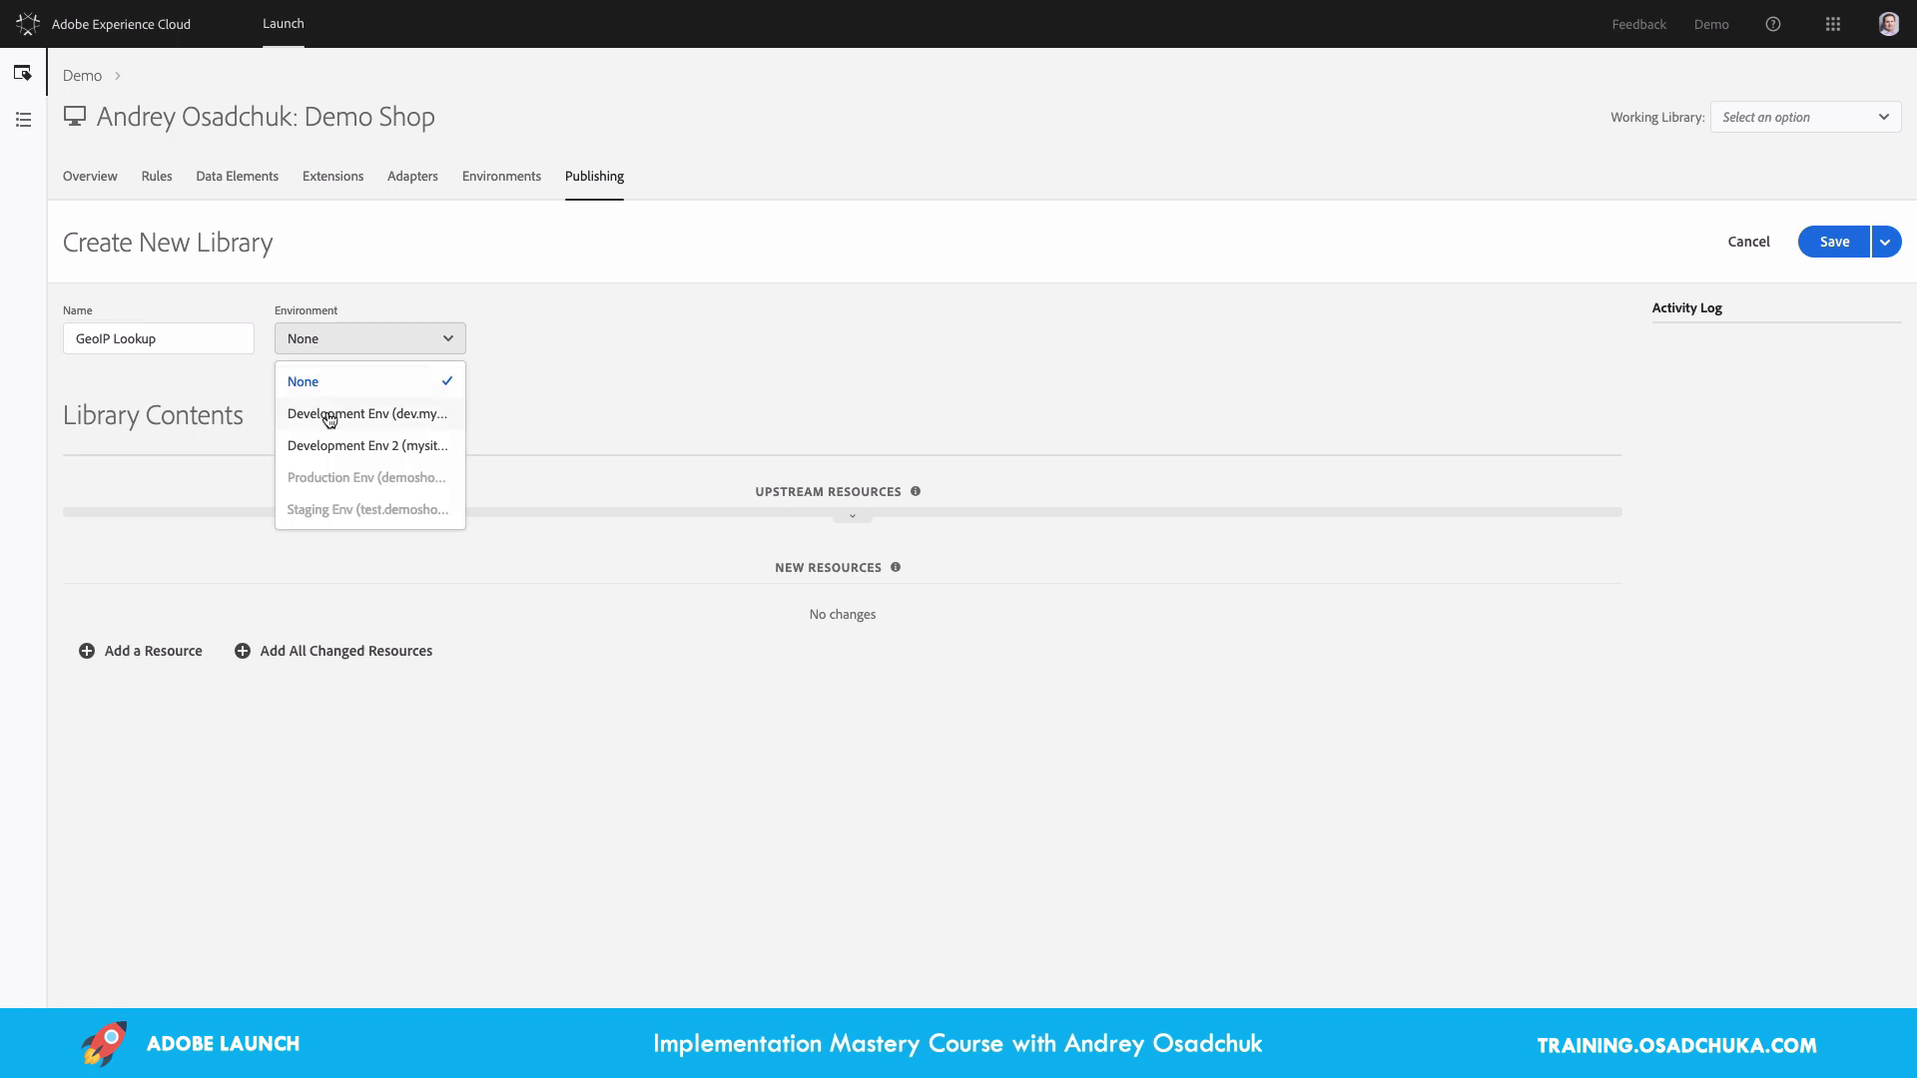
{"action": "left_click", "coordinate": [321, 413]}
{"action": "left_click", "coordinate": [1711, 239]}
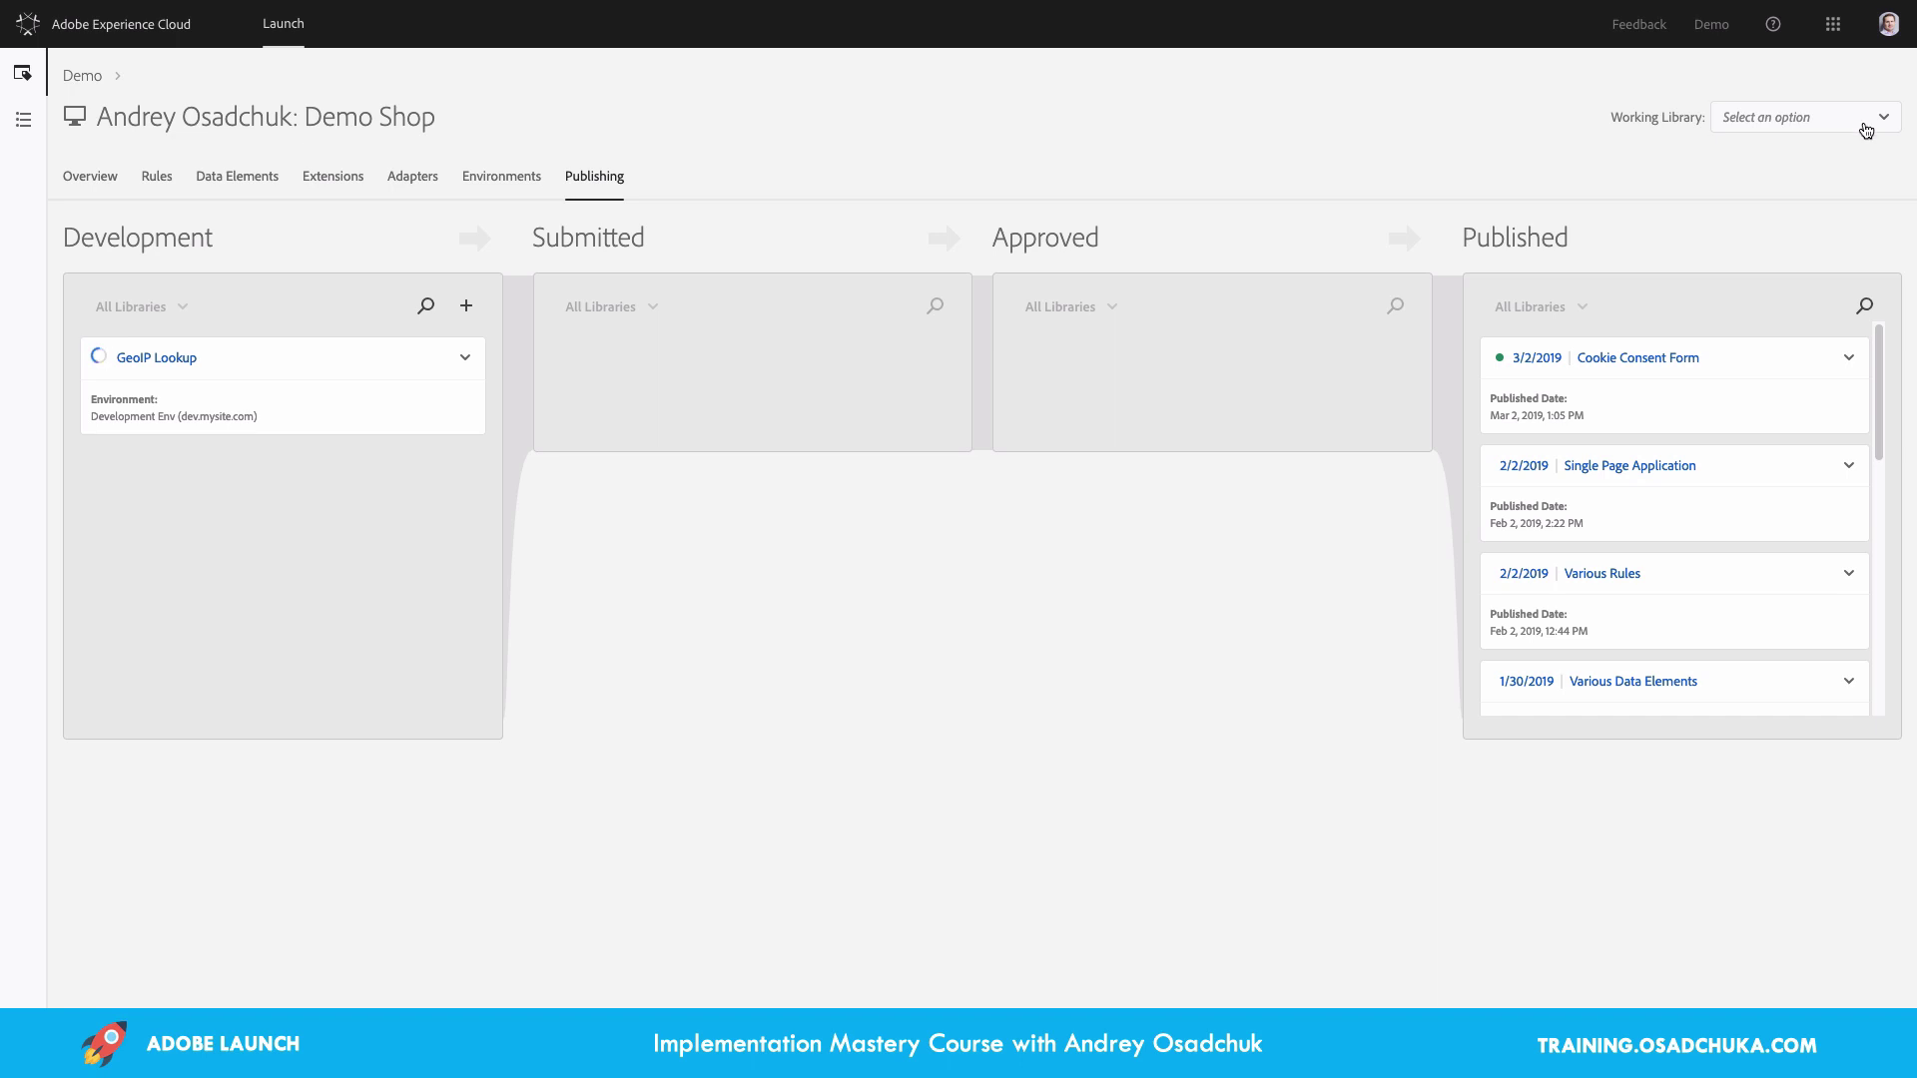
{"action": "left_click", "coordinate": [1842, 119]}
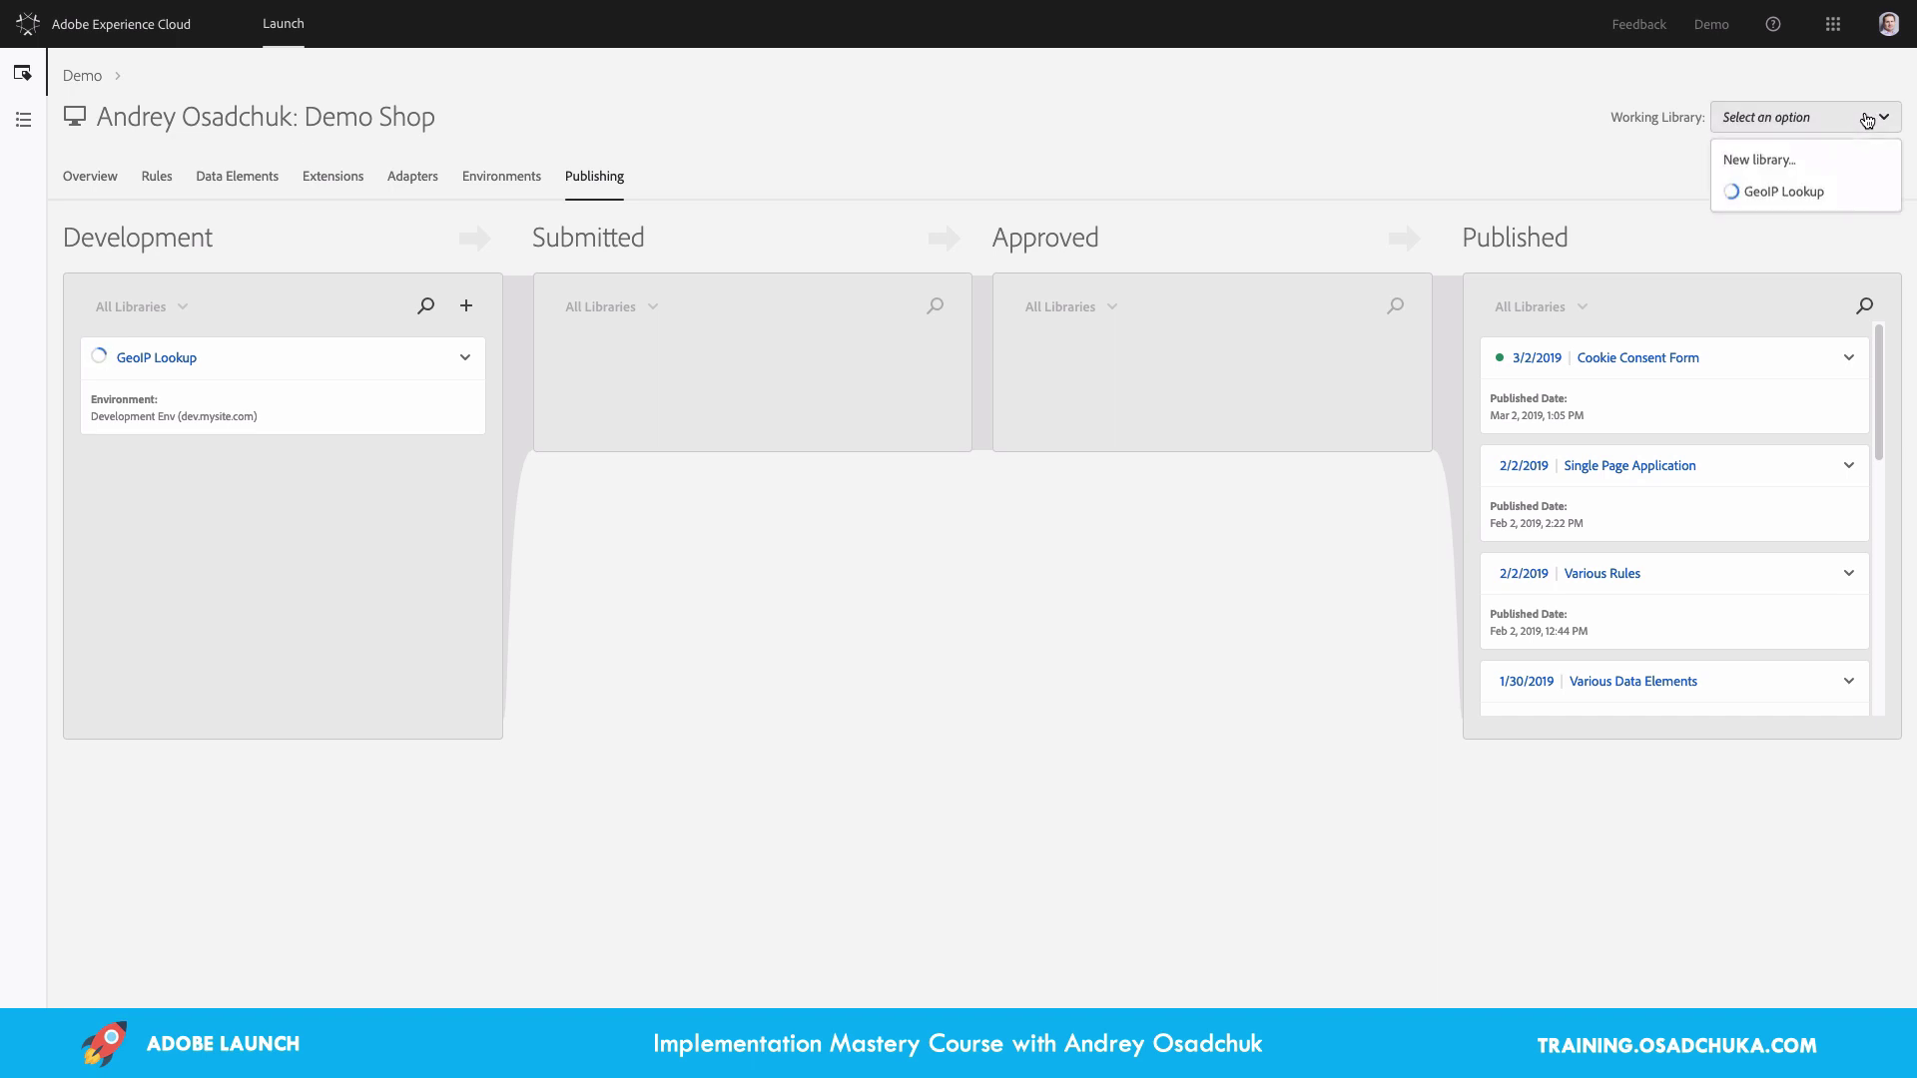
{"action": "left_click", "coordinate": [1809, 193]}
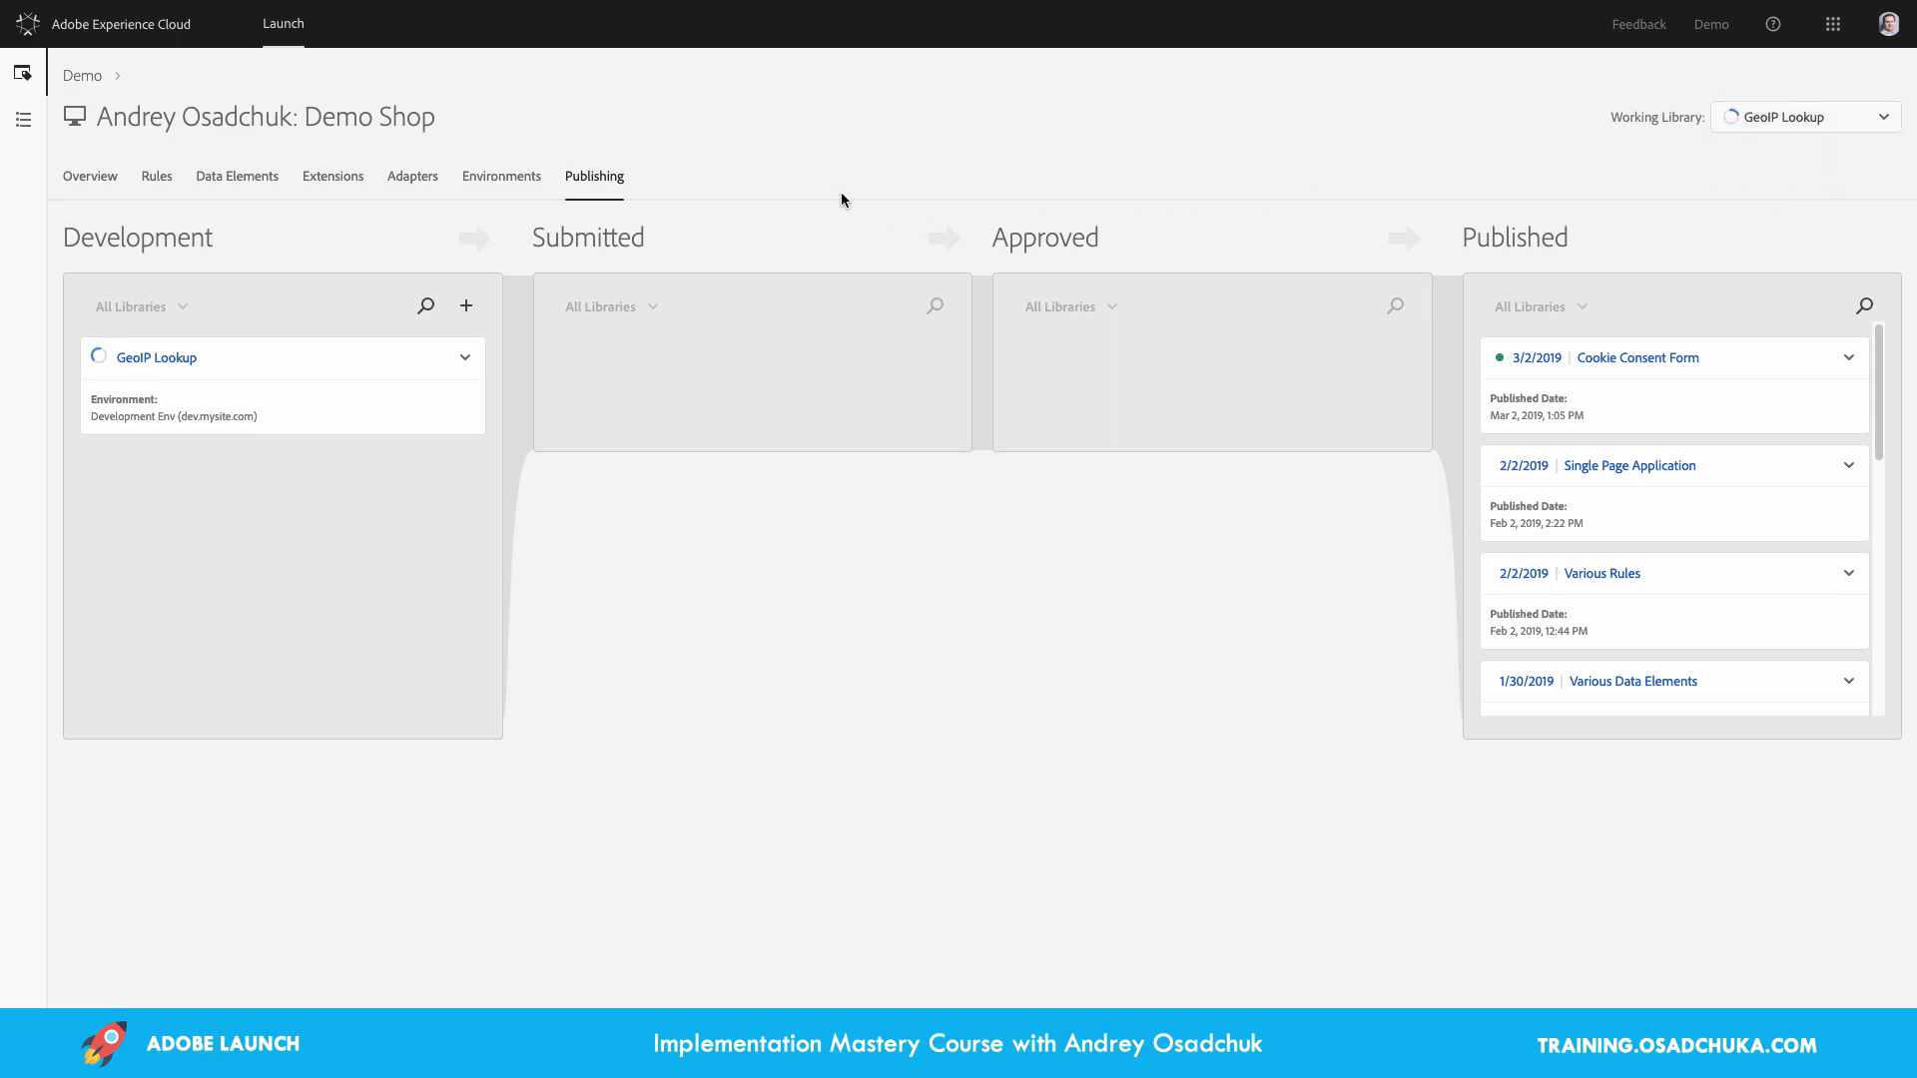
Start a new rule and add a Core event of type Library Loaded (Page Top), keeping its default name
{"action": "left_click", "coordinate": [158, 177]}
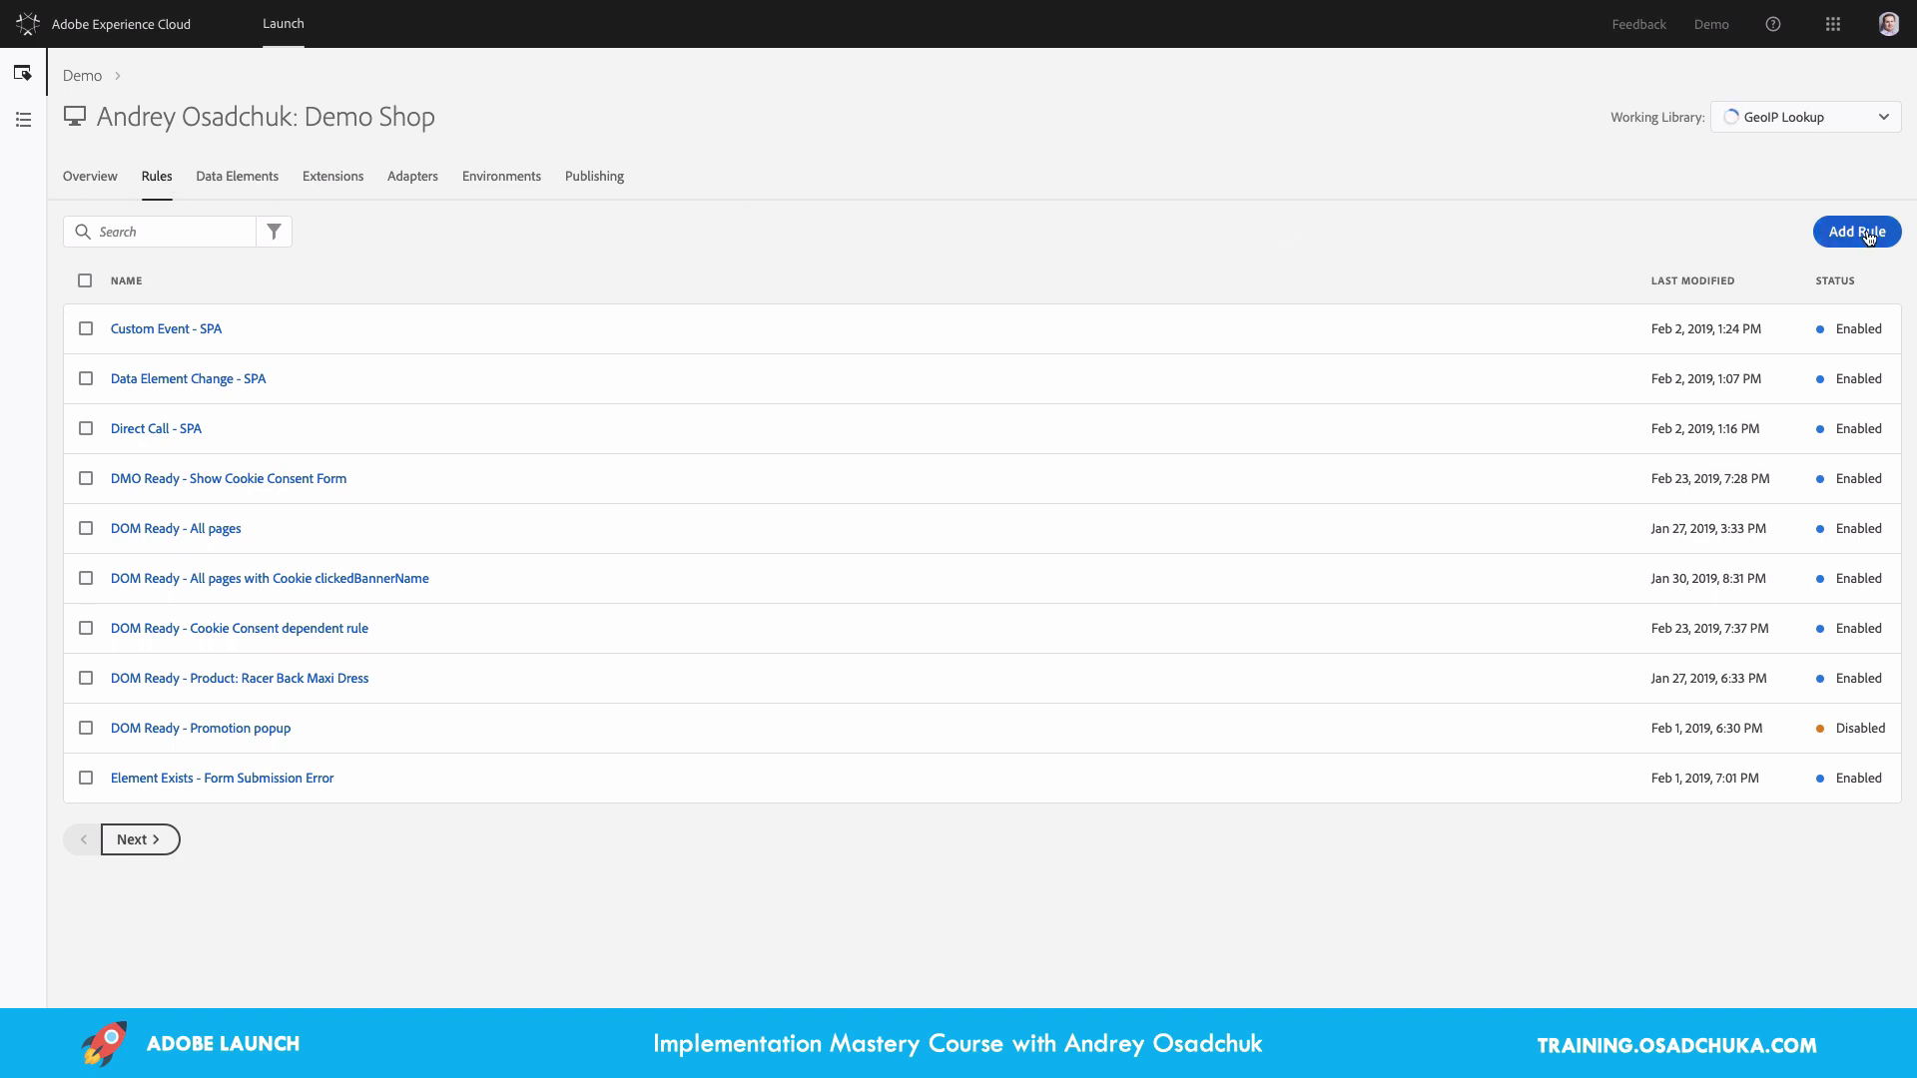
{"action": "left_click", "coordinate": [1867, 232]}
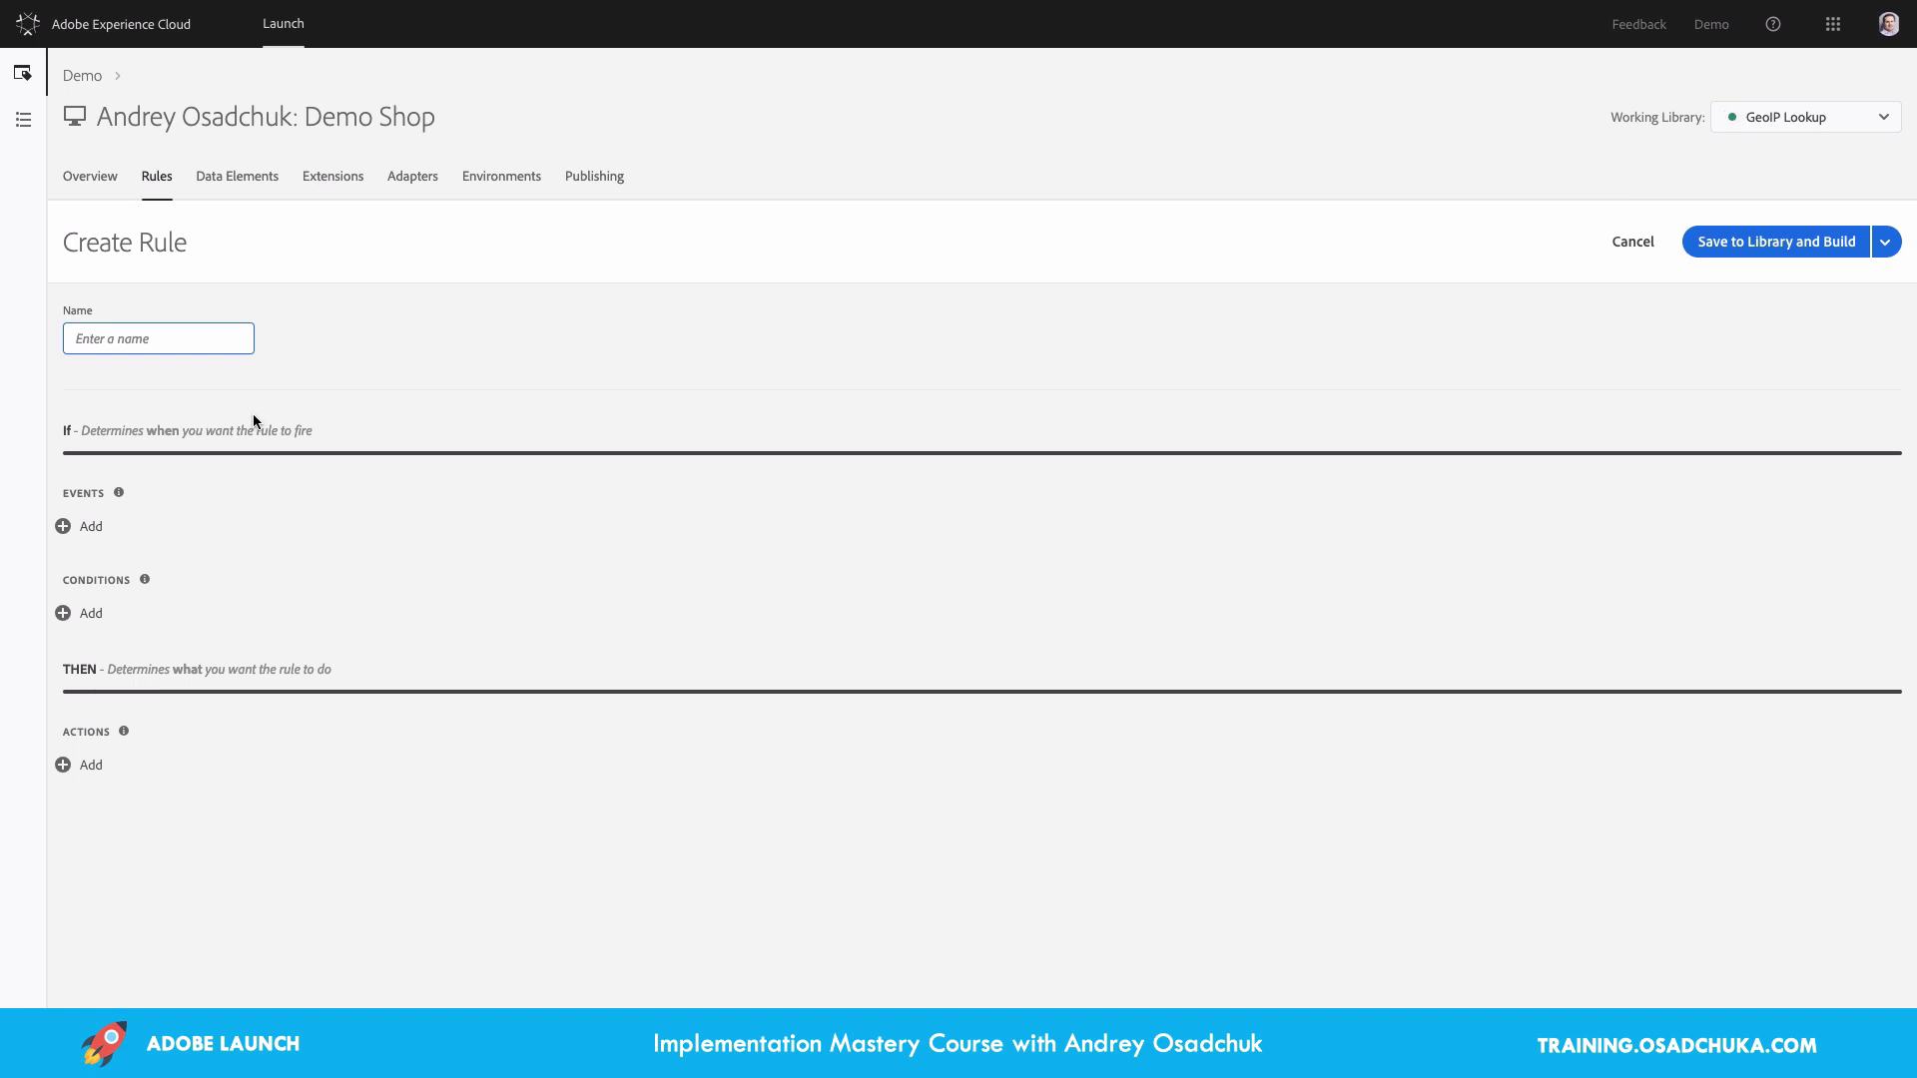
{"action": "left_click", "coordinate": [88, 529]}
{"action": "left_click", "coordinate": [345, 410]}
{"action": "scroll", "coordinate": [248, 612], "scroll_direction": "down", "scroll_amount": 5}
{"action": "left_click", "coordinate": [180, 990]}
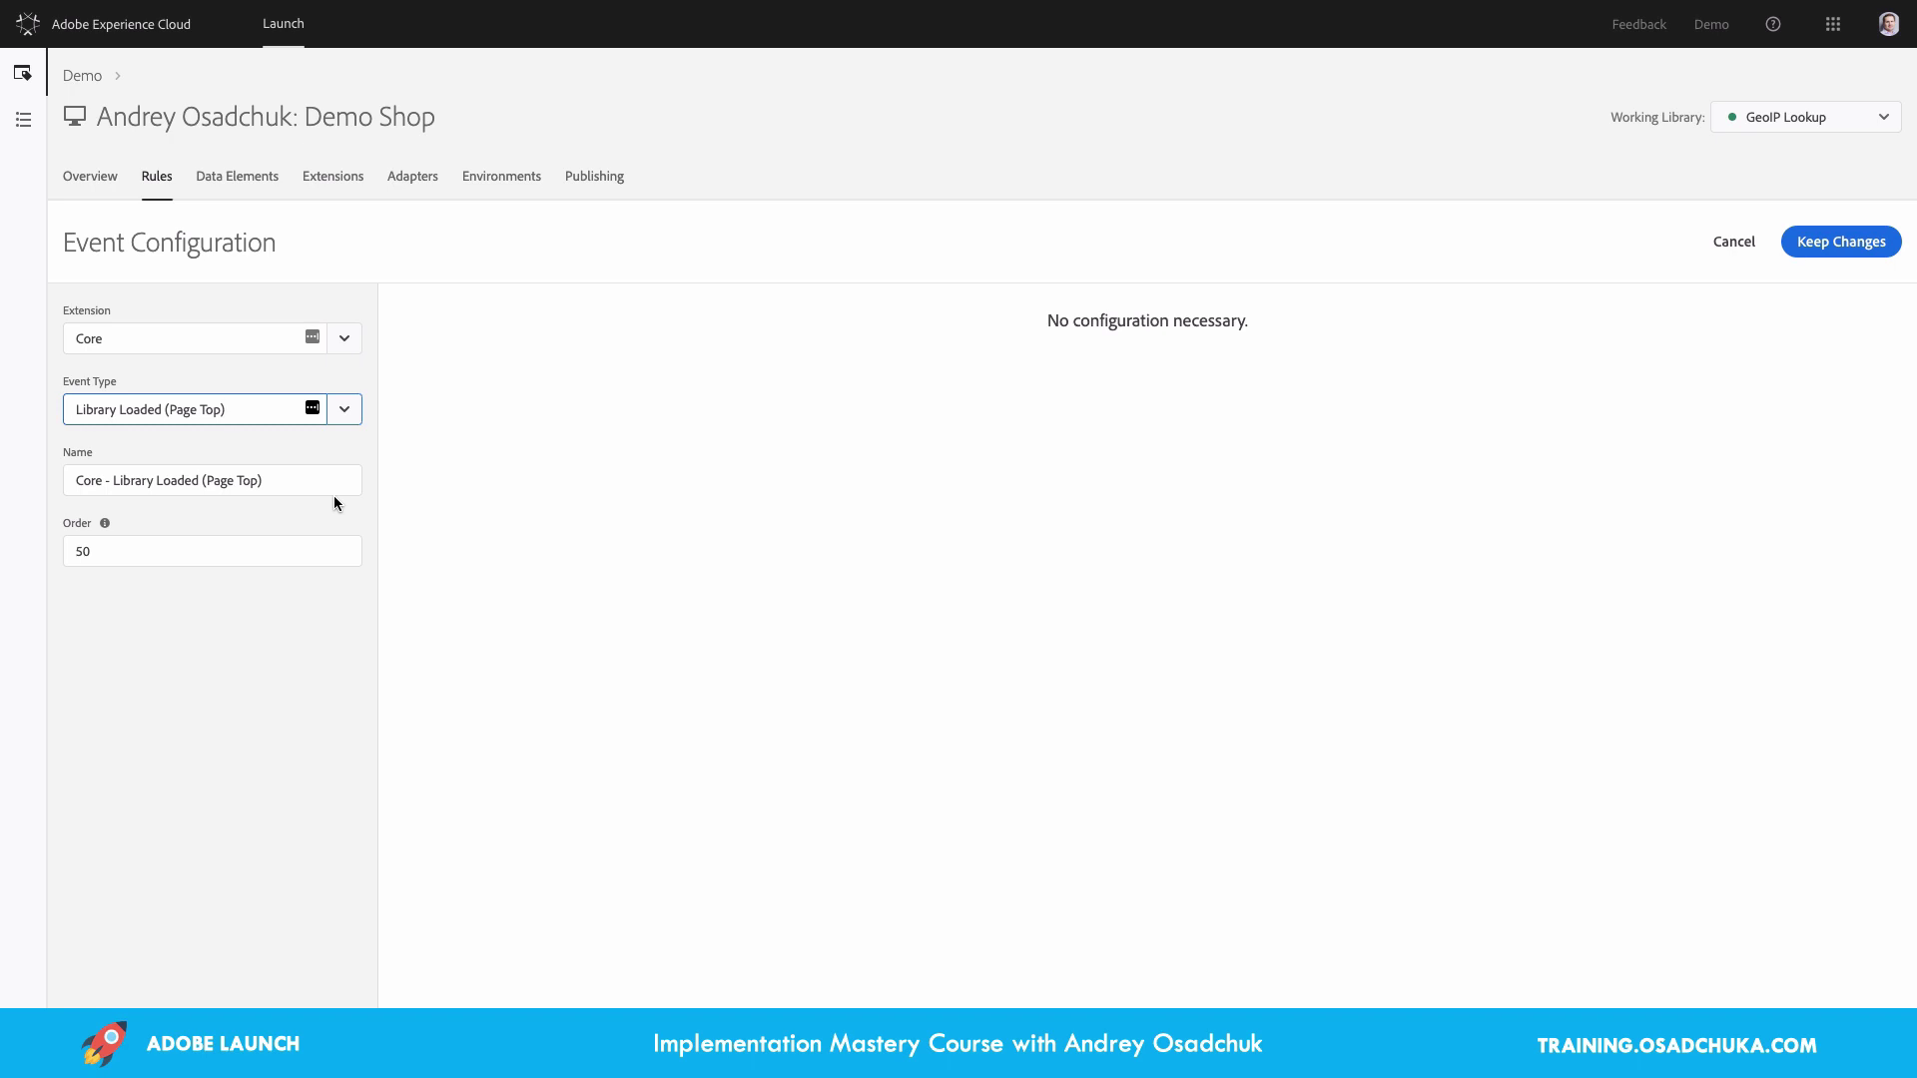
{"action": "left_click", "coordinate": [294, 482]}
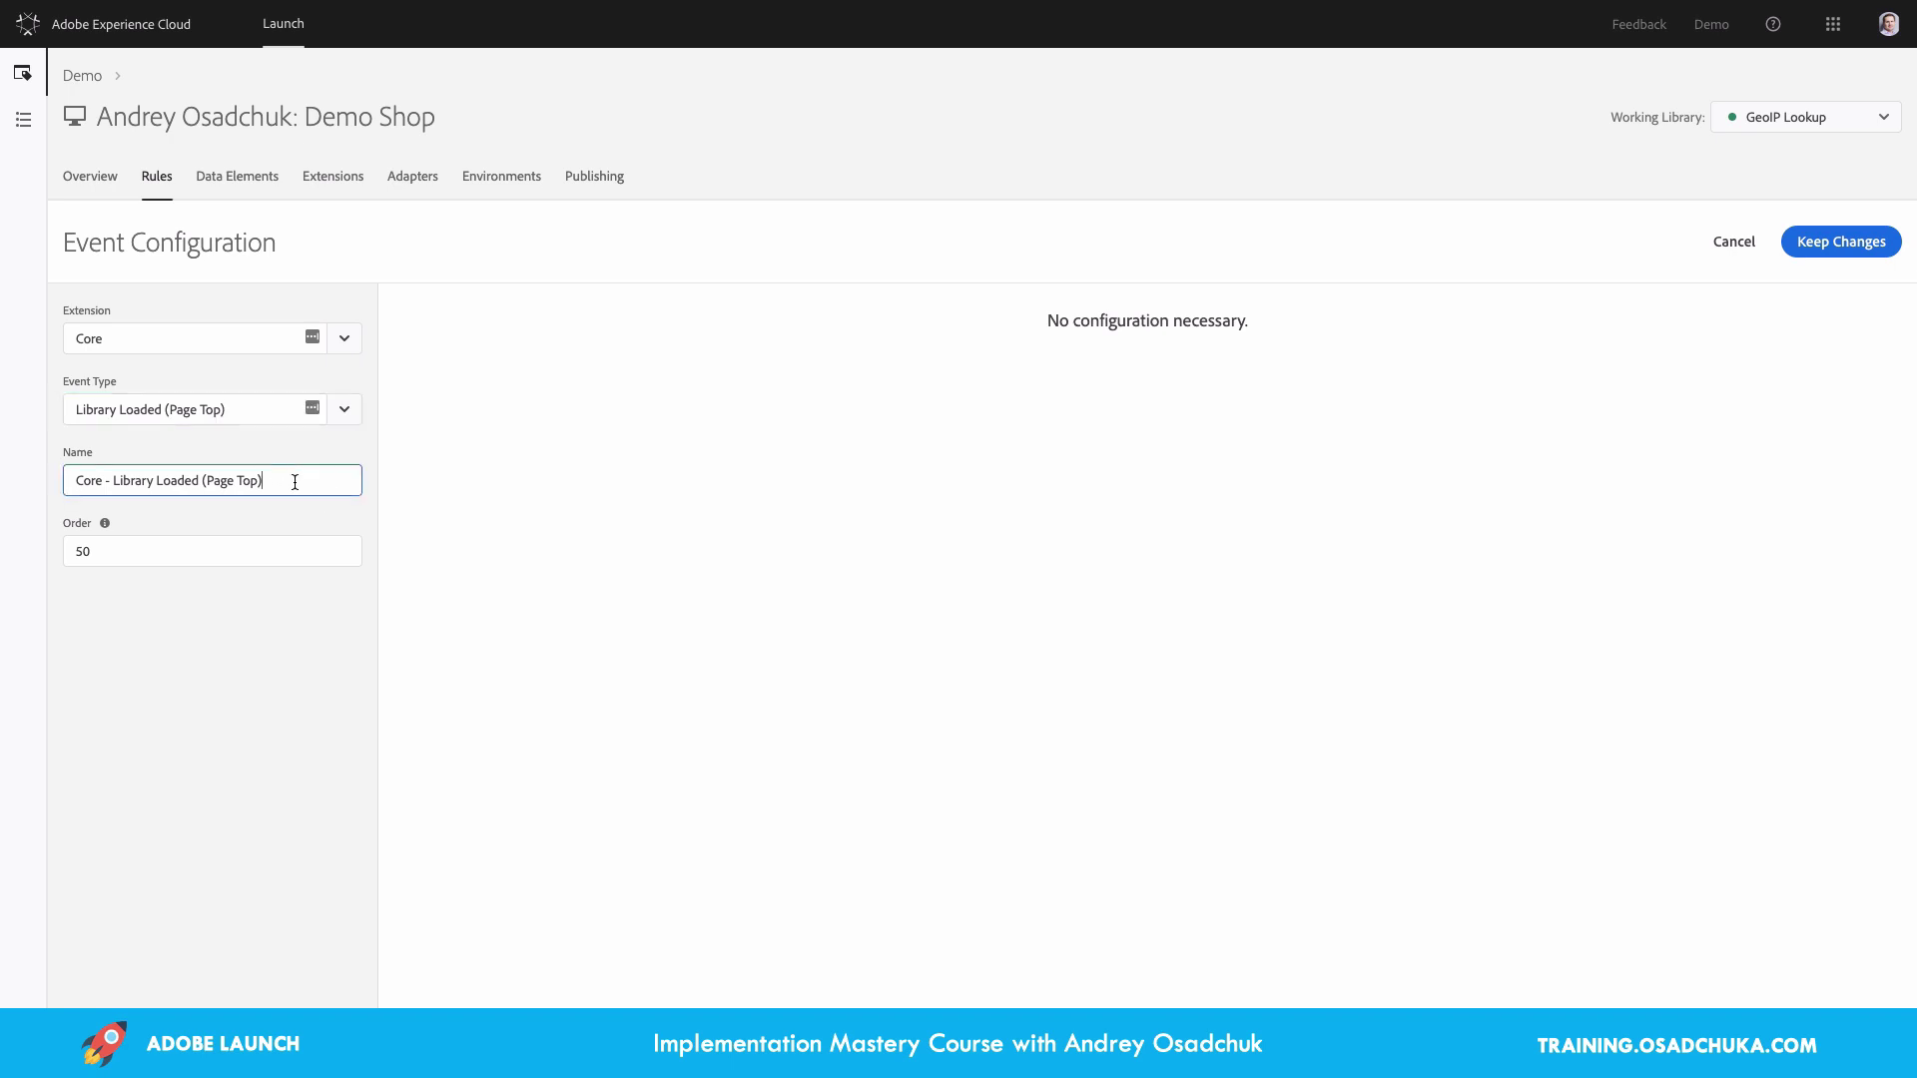
{"action": "left_click", "coordinate": [1823, 244]}
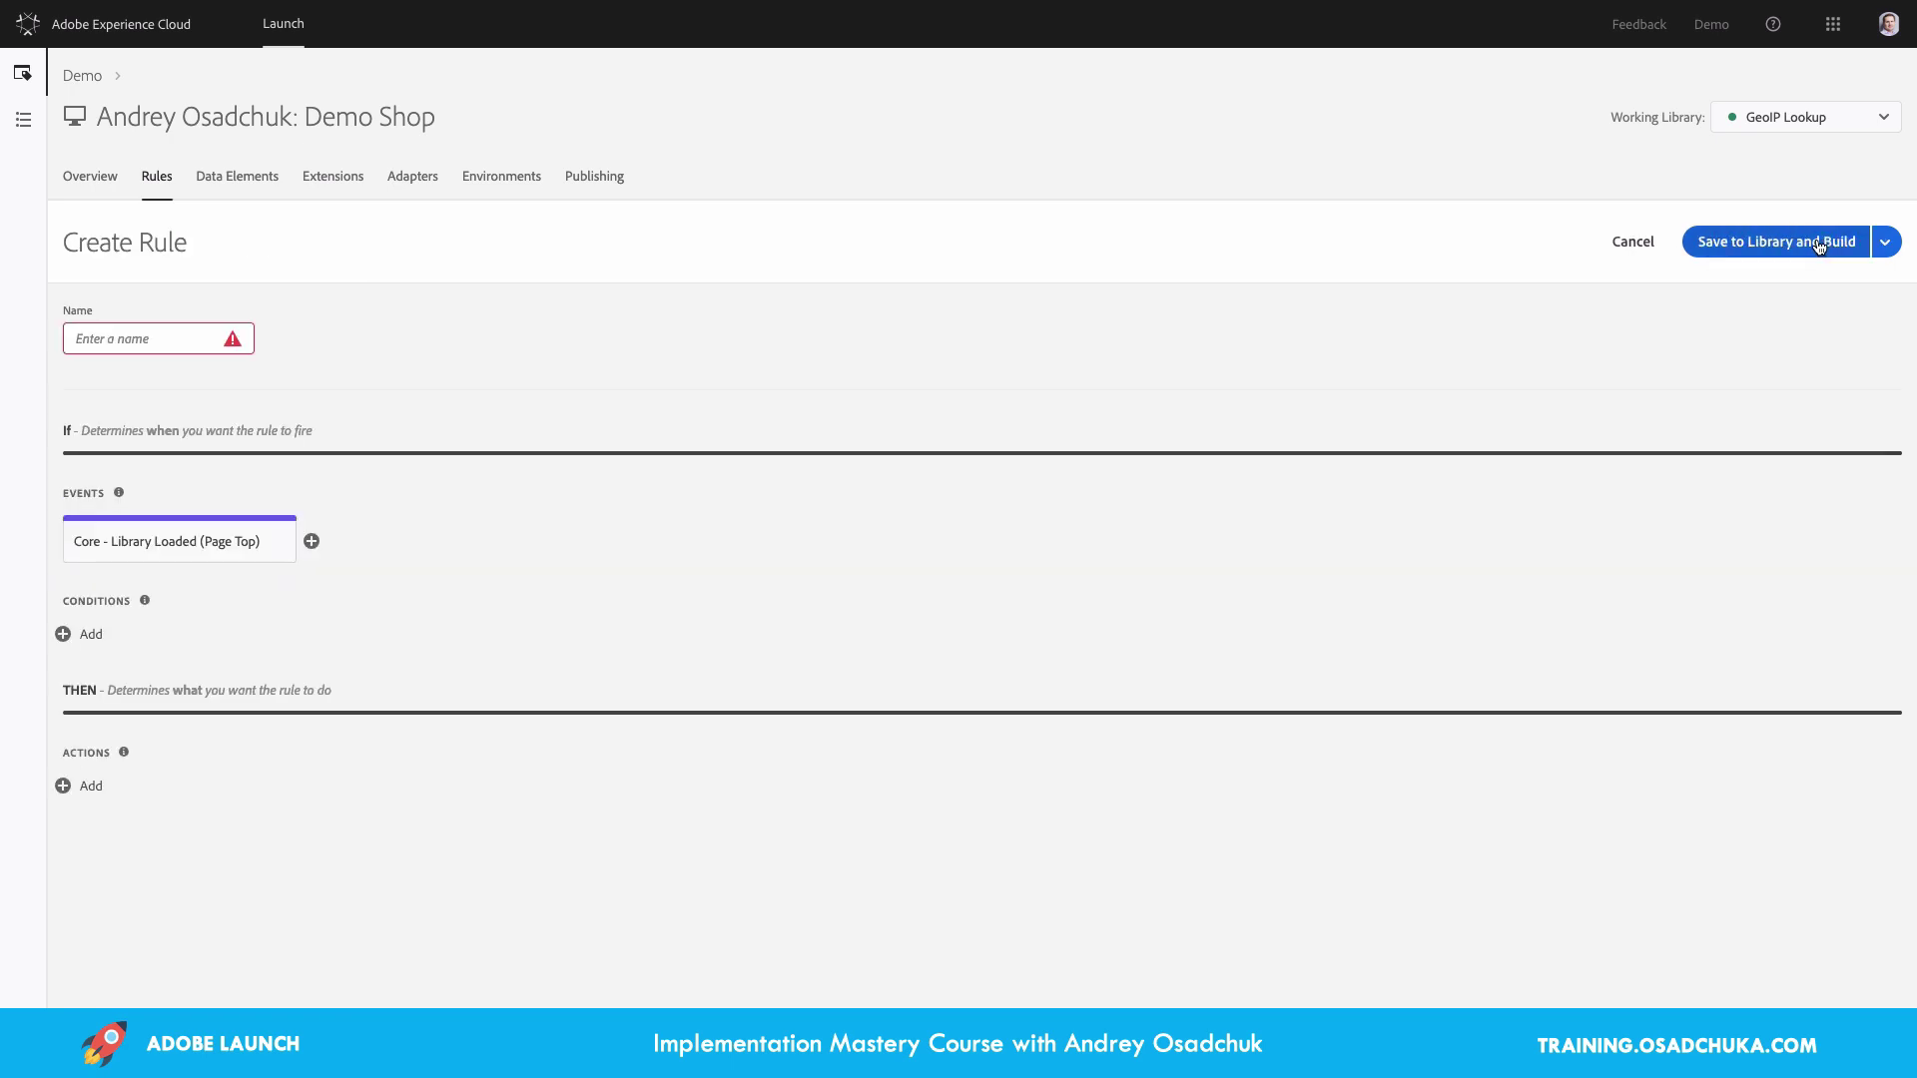
Set the order of the rule's Library Loaded (Page Top) event to 9 and keep the change
{"action": "left_click", "coordinate": [206, 544]}
{"action": "left_click_drag", "start_coordinate": [184, 549], "coordinate": [43, 552]}
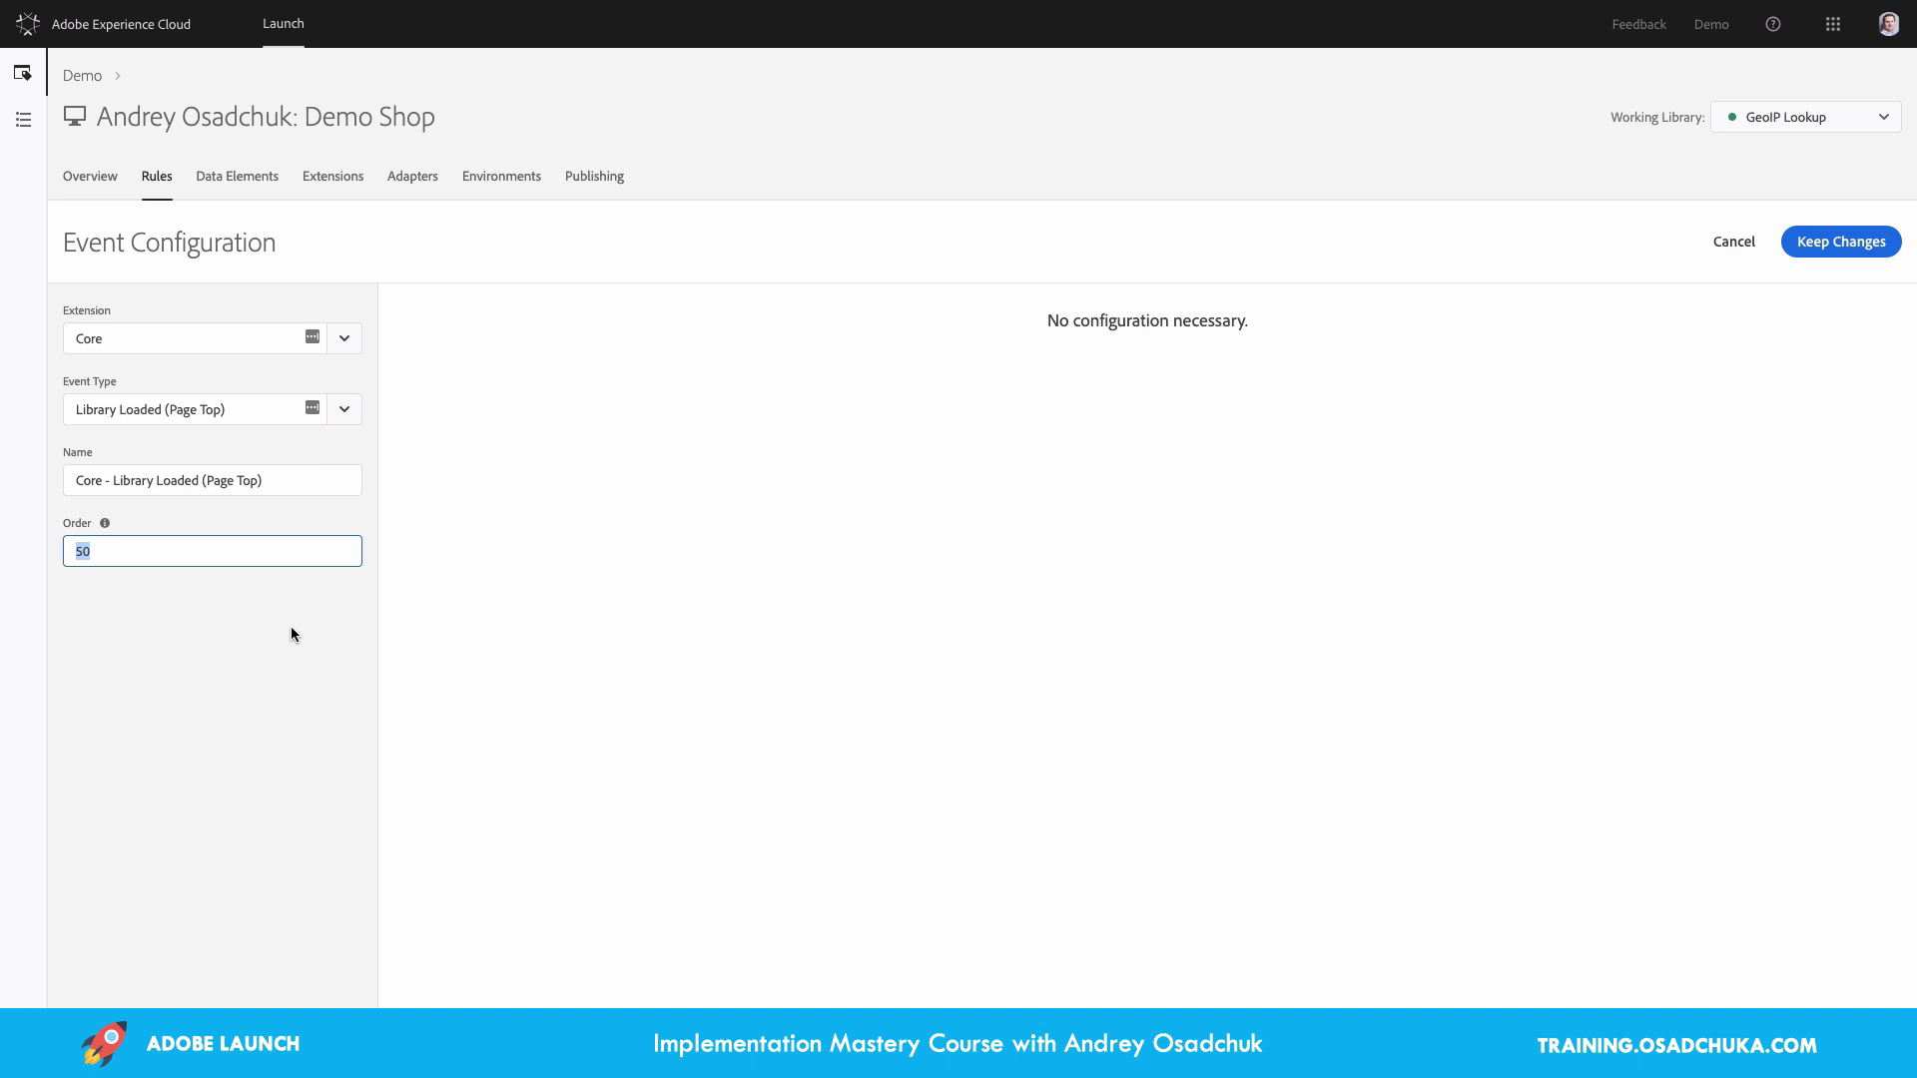
{"action": "type", "text": "9"}
{"action": "left_click", "coordinate": [1873, 248]}
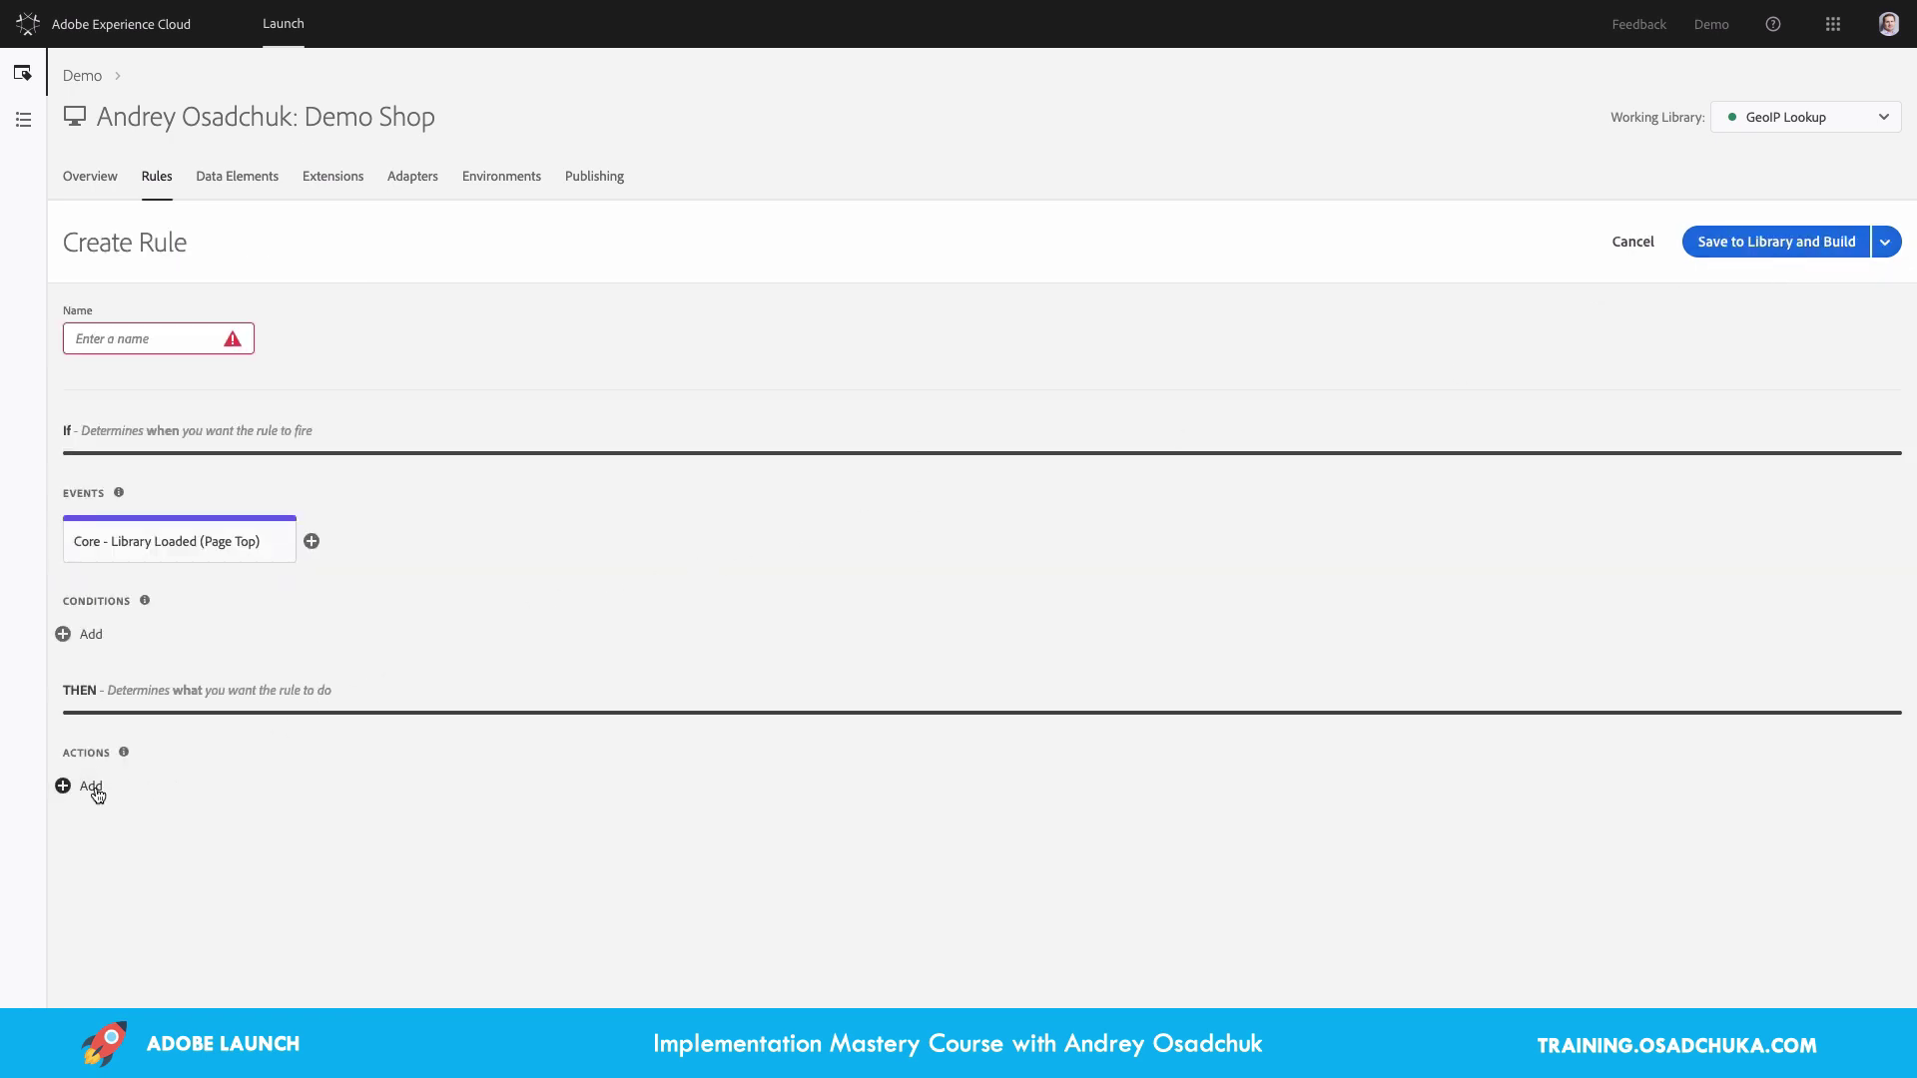
Add a Core action of type Custom Code to the rule with HTML as its language
{"action": "left_click", "coordinate": [92, 788]}
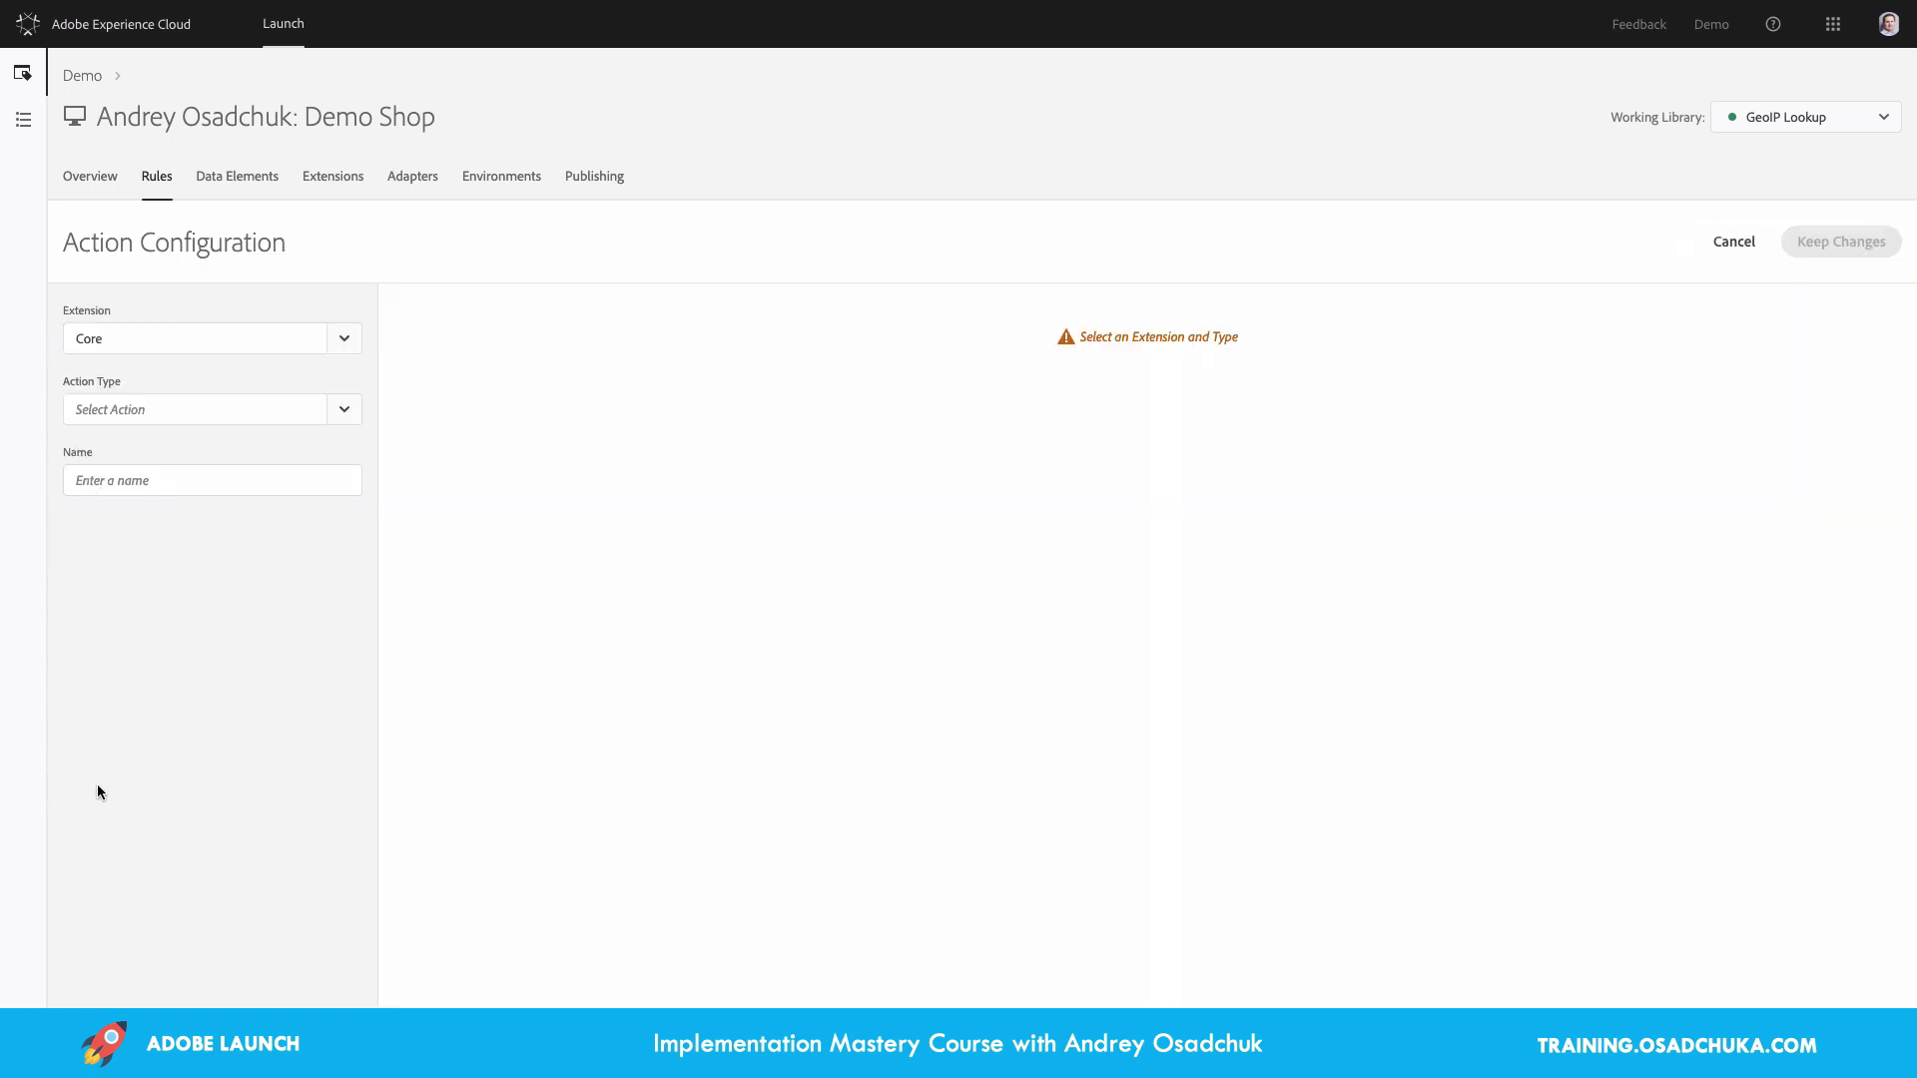
{"action": "left_click", "coordinate": [351, 413]}
{"action": "left_click", "coordinate": [332, 459]}
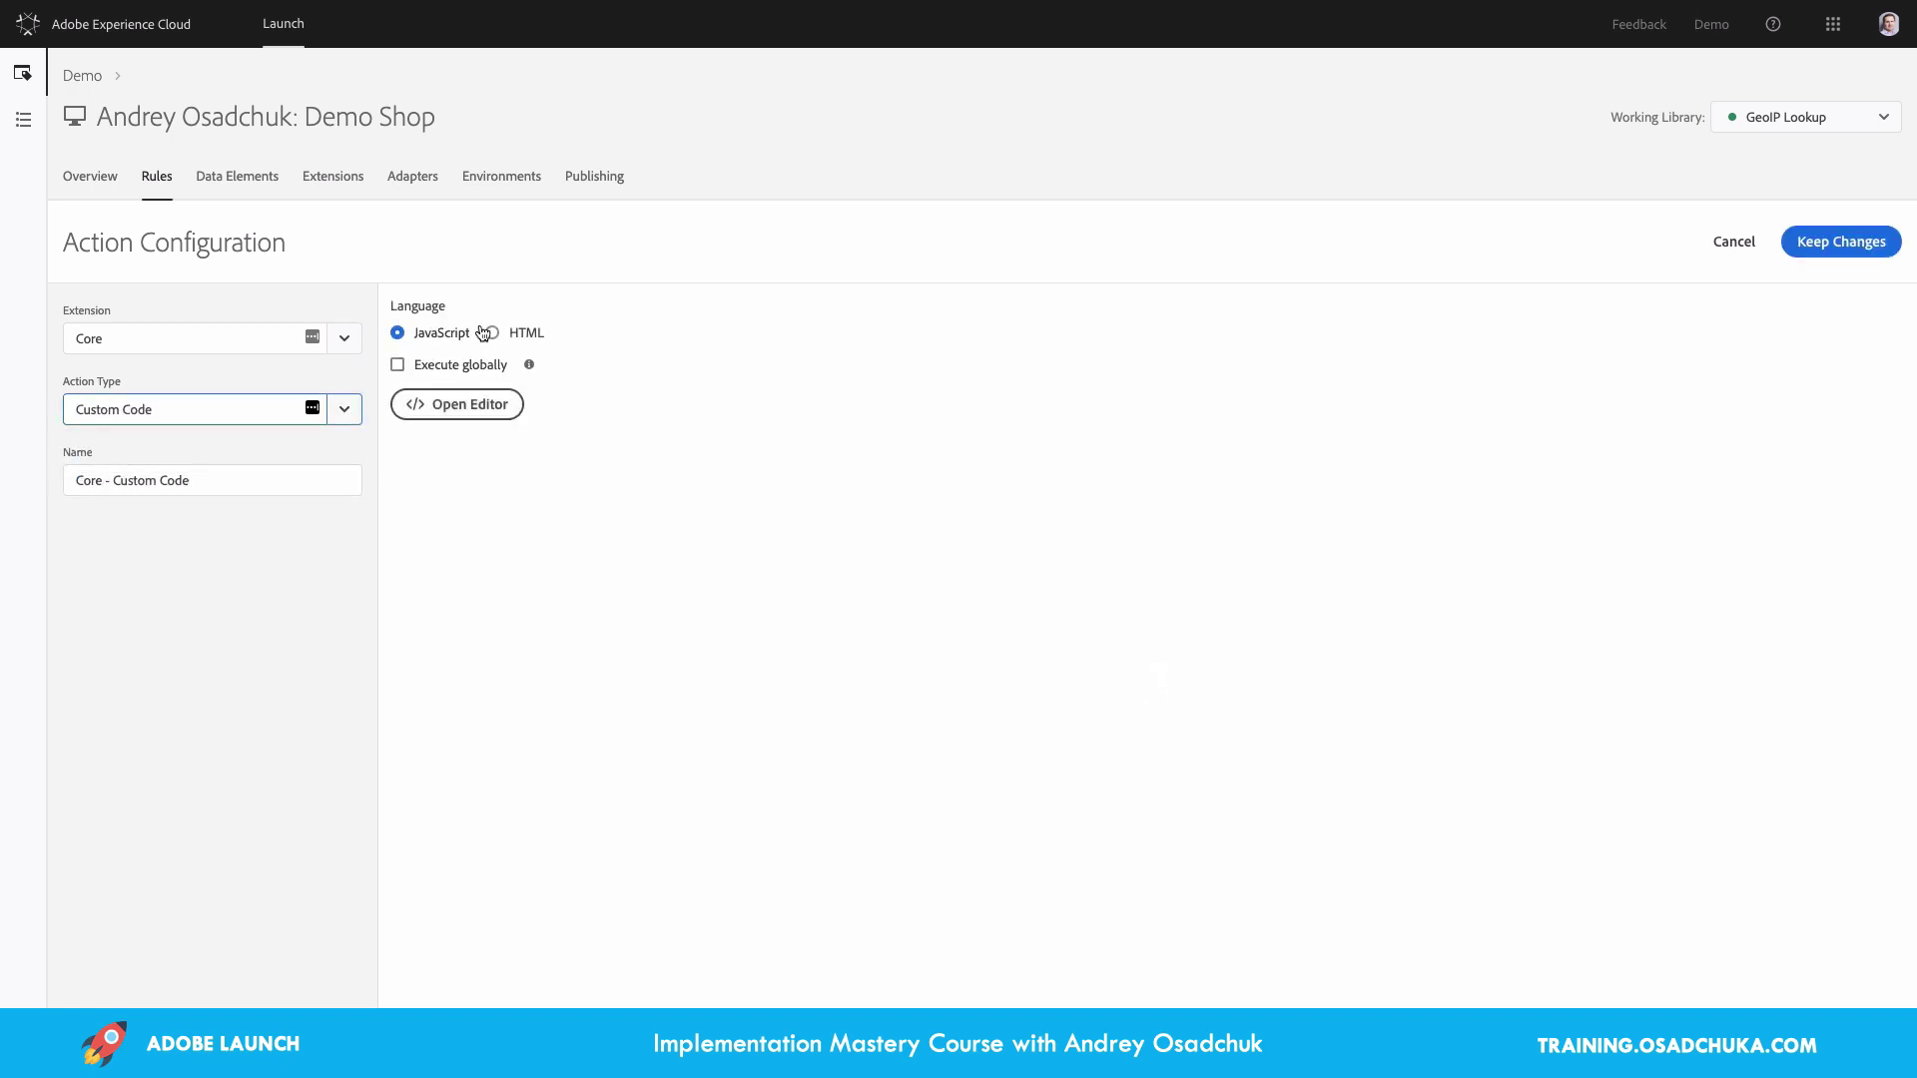
{"action": "left_click", "coordinate": [494, 337]}
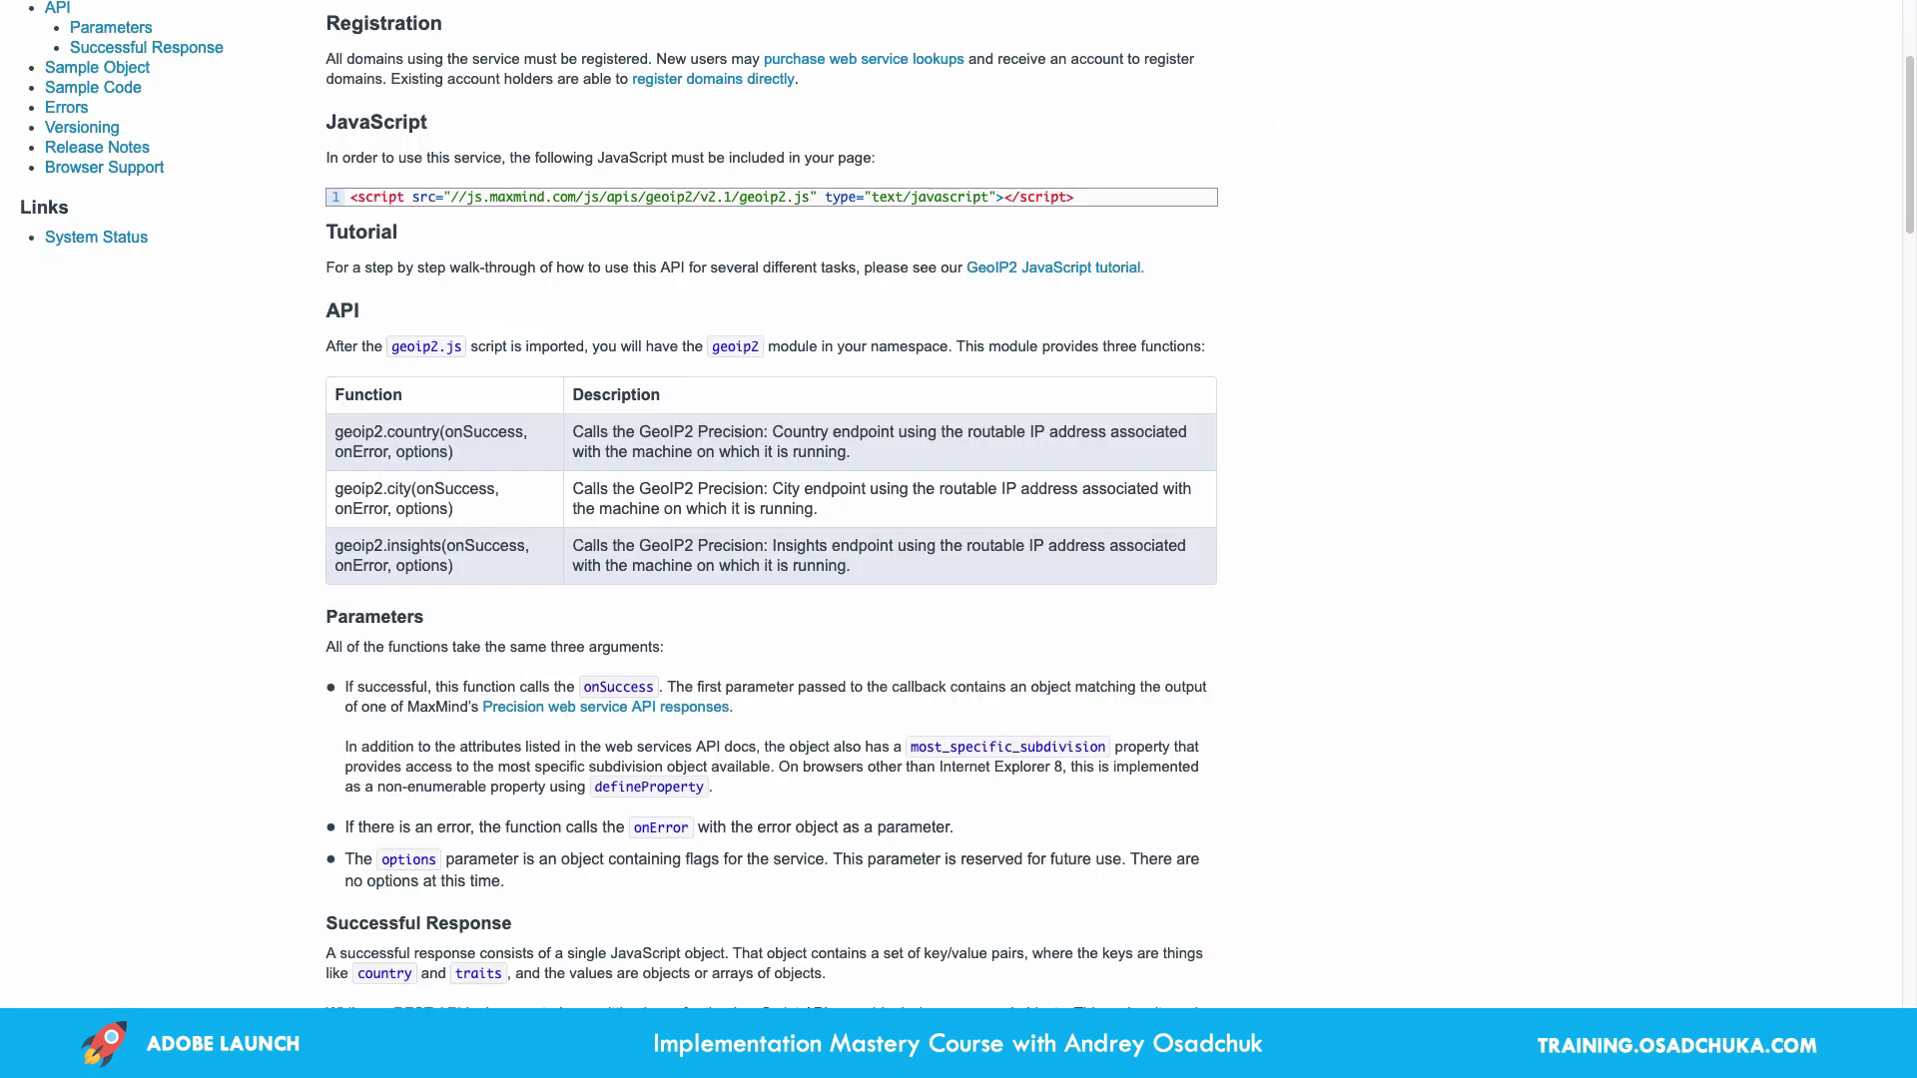
Copy the geoip2.js script tag from the MaxMind documentation into the action's HTML code, prefix its source URL with https:, and save the code
{"action": "left_click_drag", "start_coordinate": [1110, 204], "coordinate": [349, 202]}
{"action": "key", "text": "ctrl+c"}
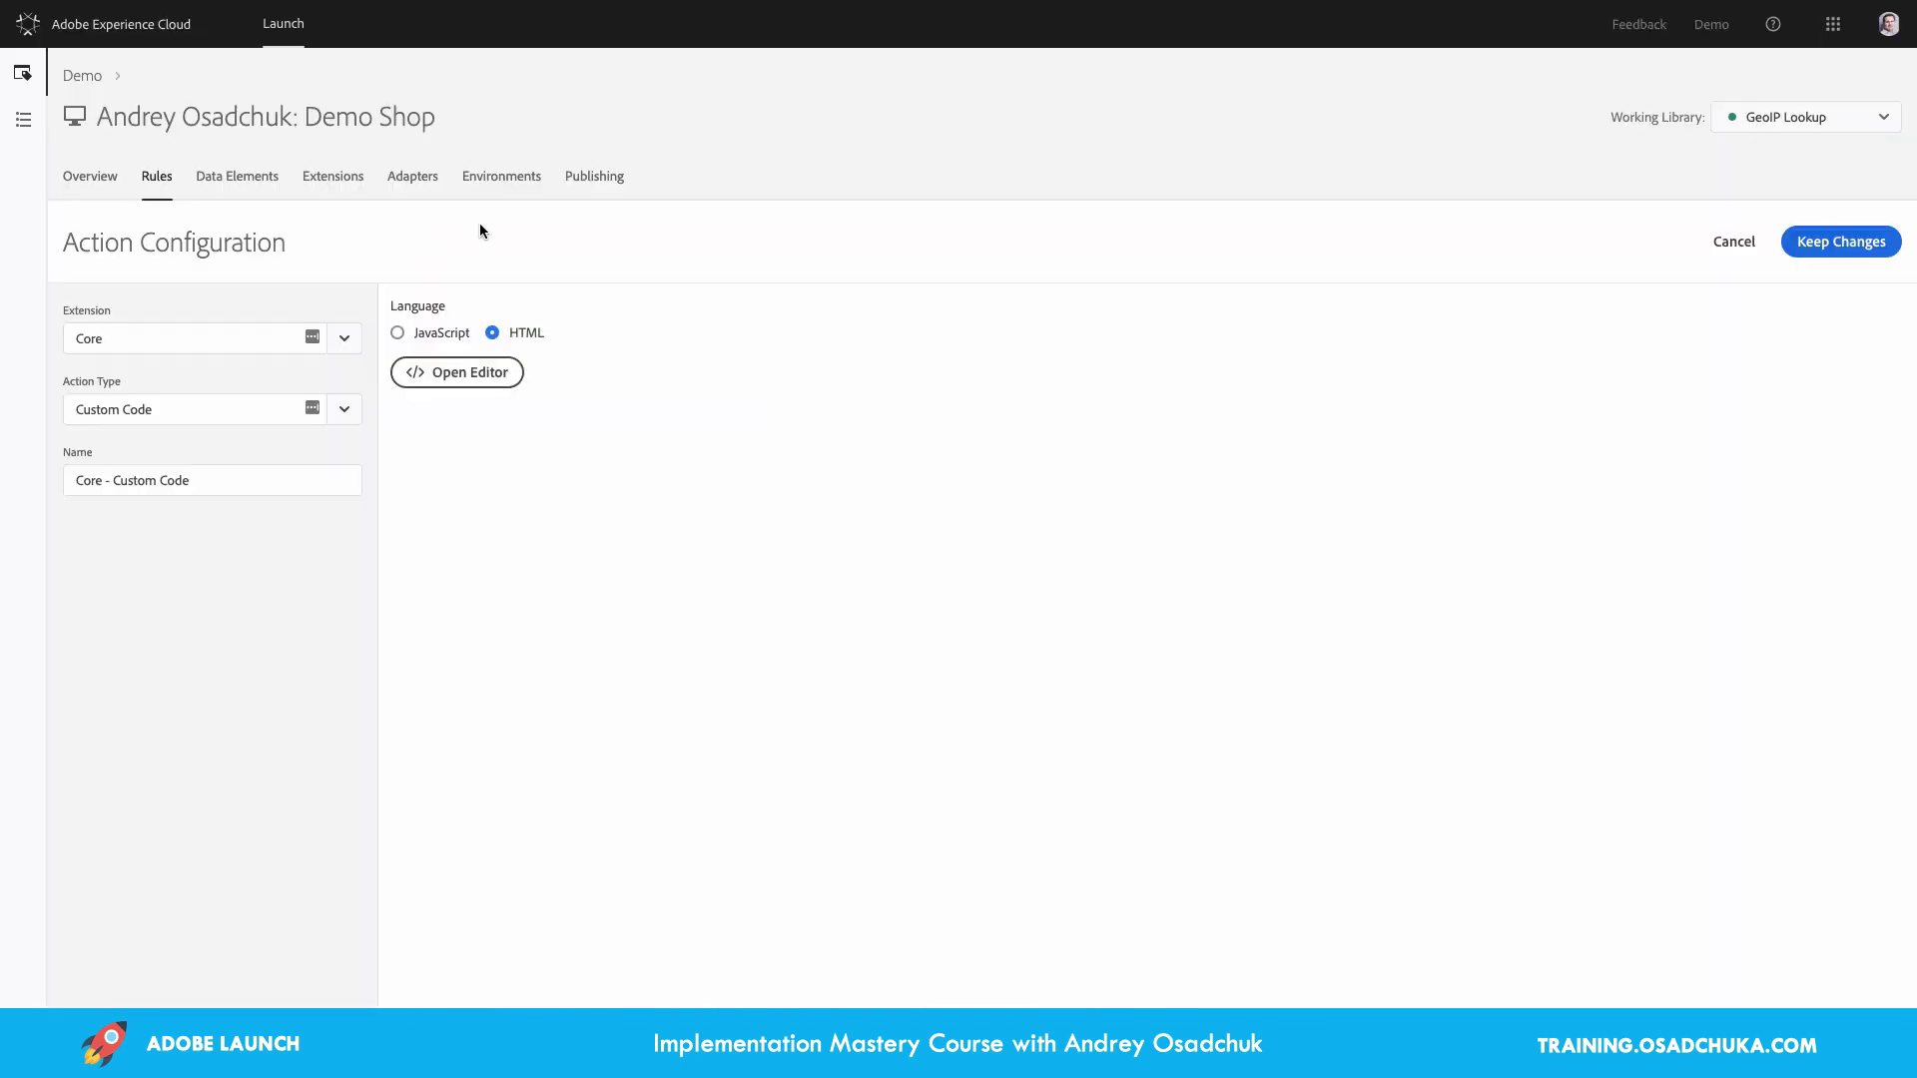
{"action": "left_click", "coordinate": [496, 361]}
{"action": "key", "text": "ctrl+v"}
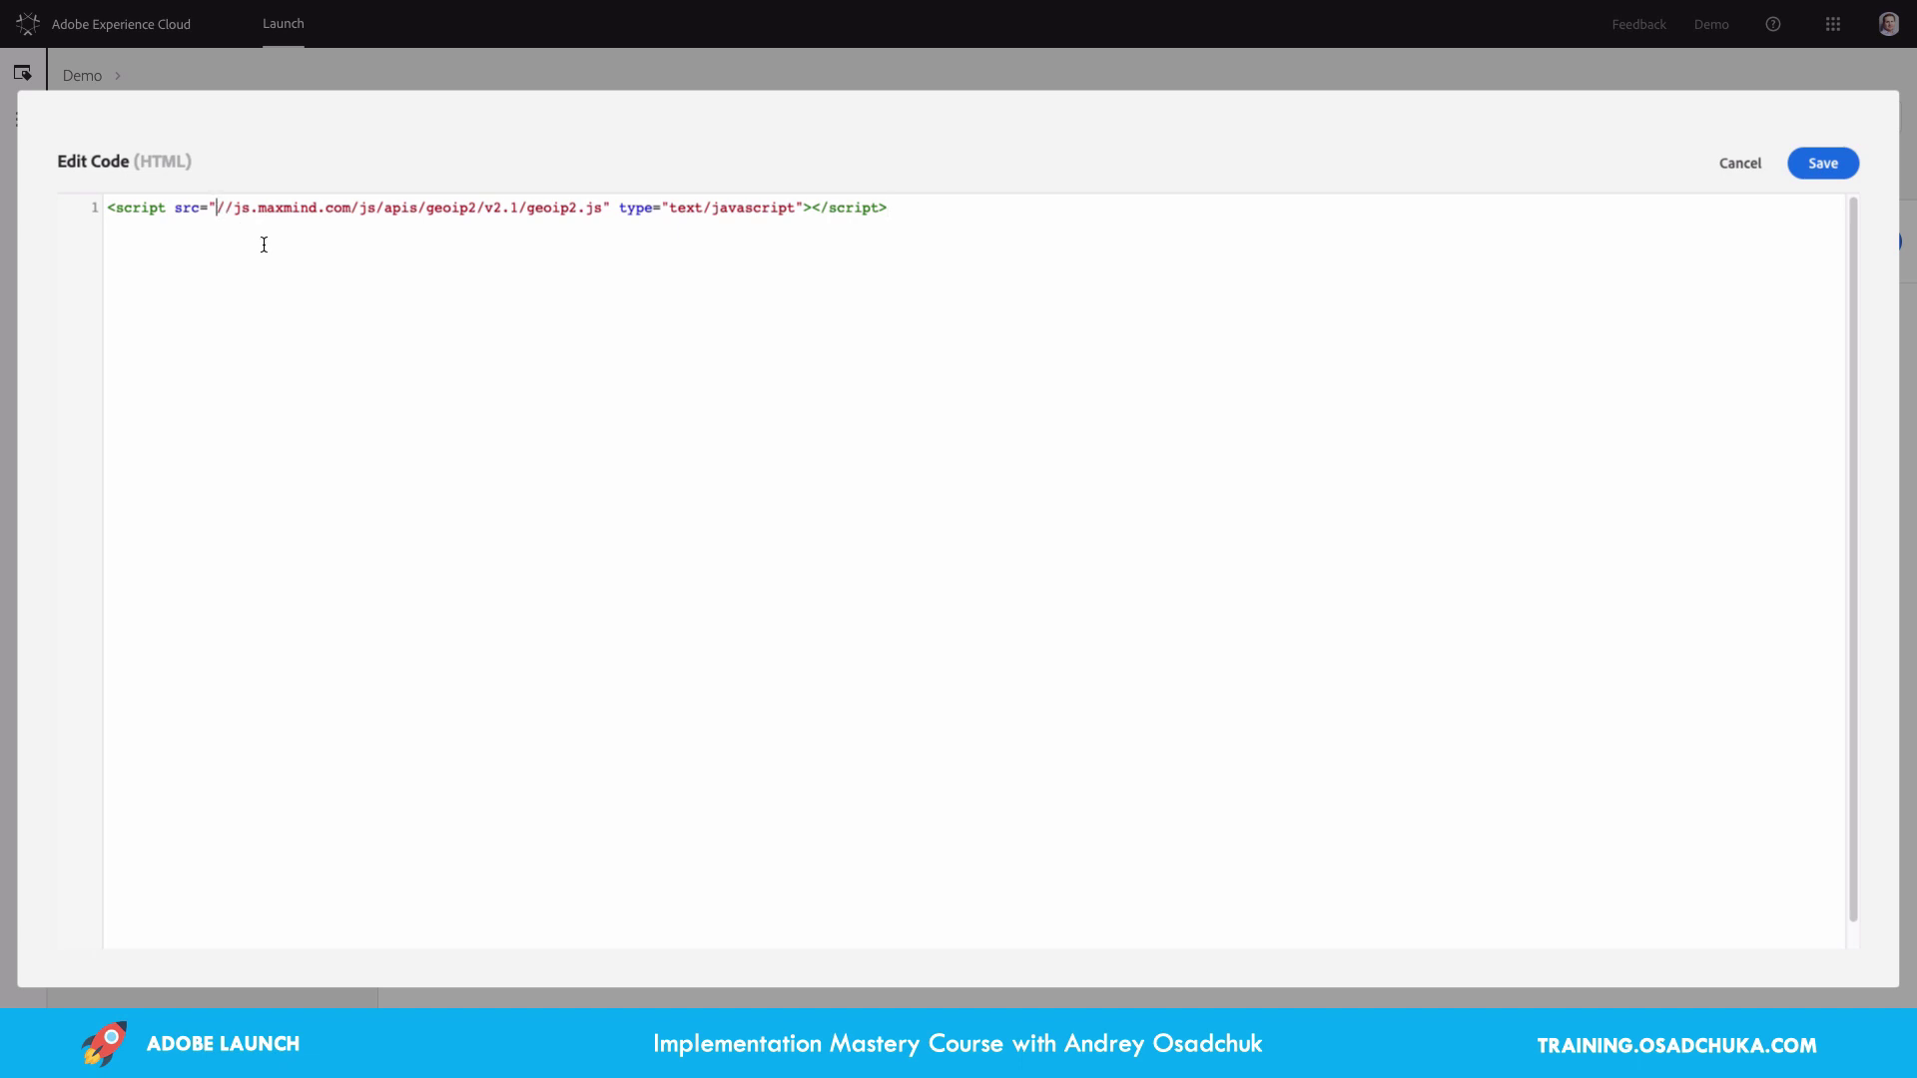
{"action": "left_click", "coordinate": [214, 208]}
{"action": "type", "text": "https:"}
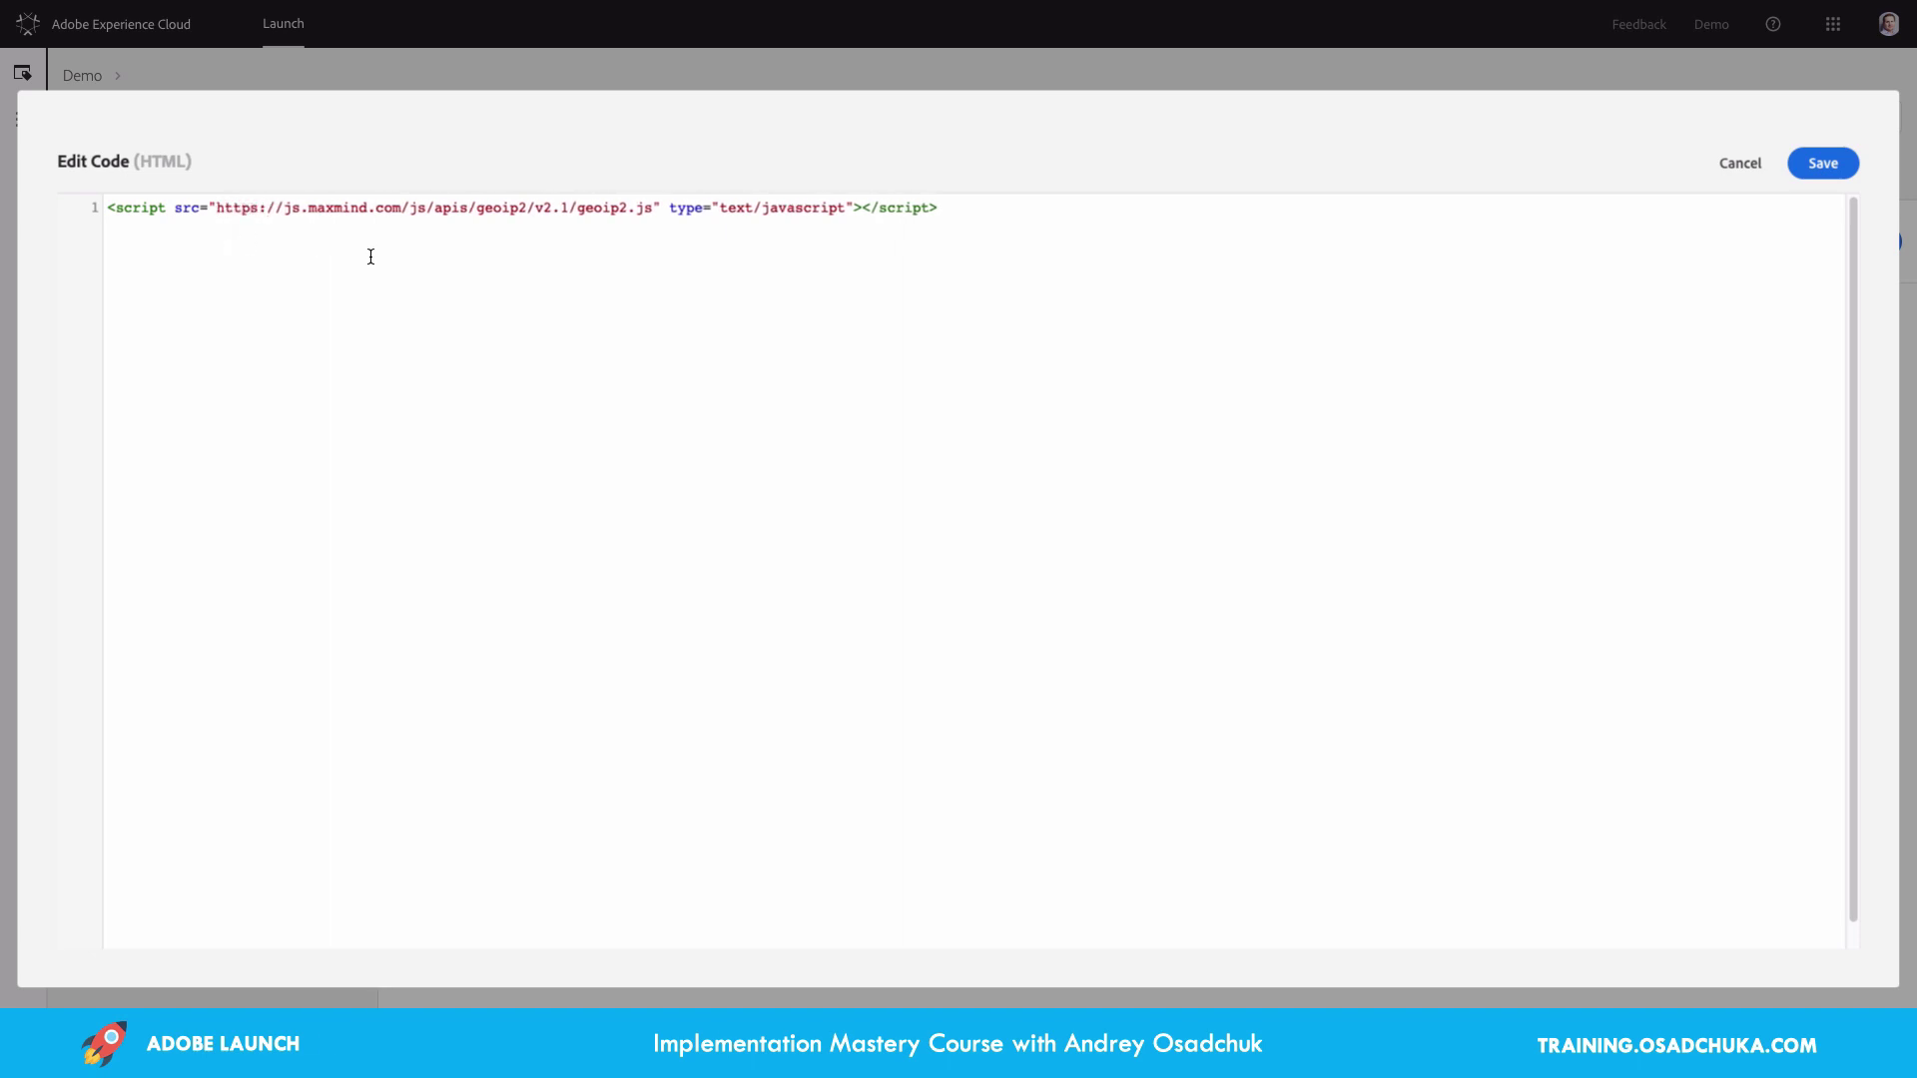
{"action": "left_click", "coordinate": [1821, 178]}
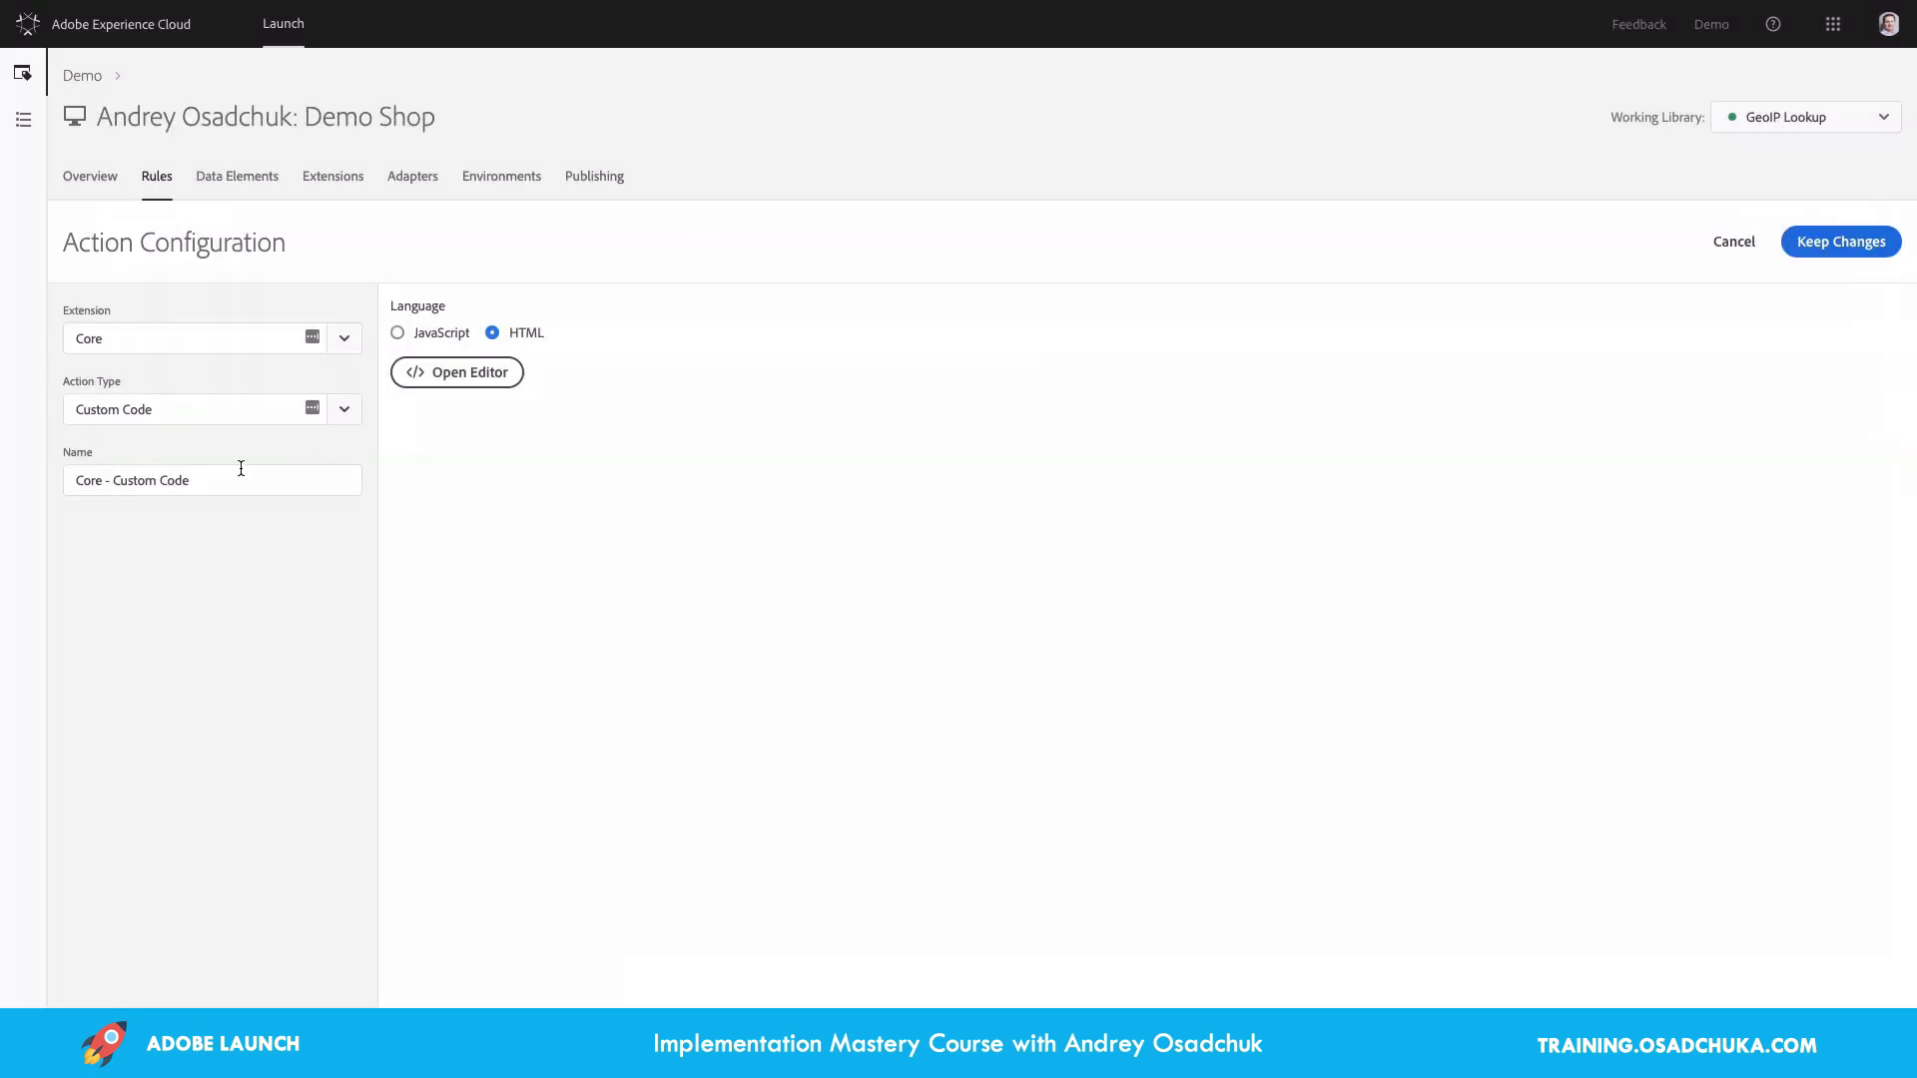
Name the action "Load GeoIP2 JavaScript Client API", copying the API title from the MaxMind documentation, and keep the changes
{"action": "left_click_drag", "start_coordinate": [240, 479], "coordinate": [37, 477]}
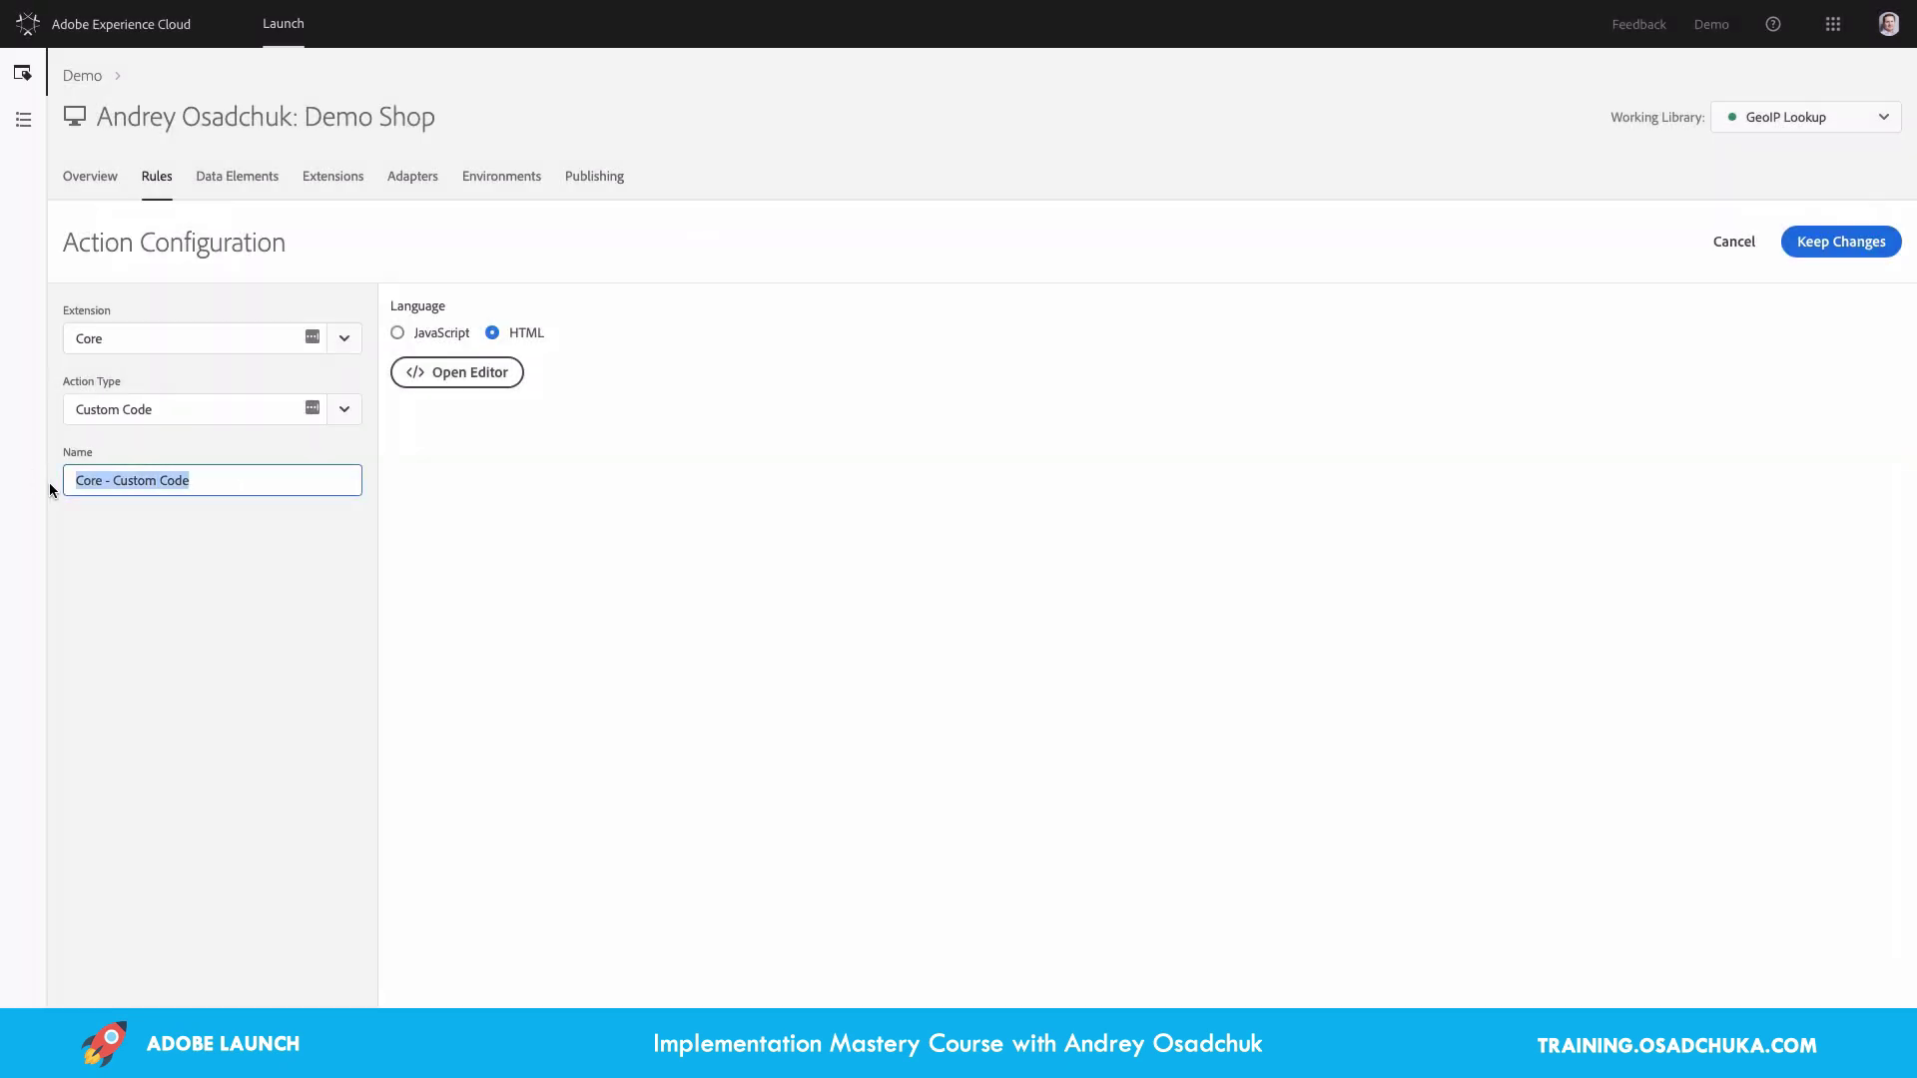
{"action": "type", "text": "Load"}
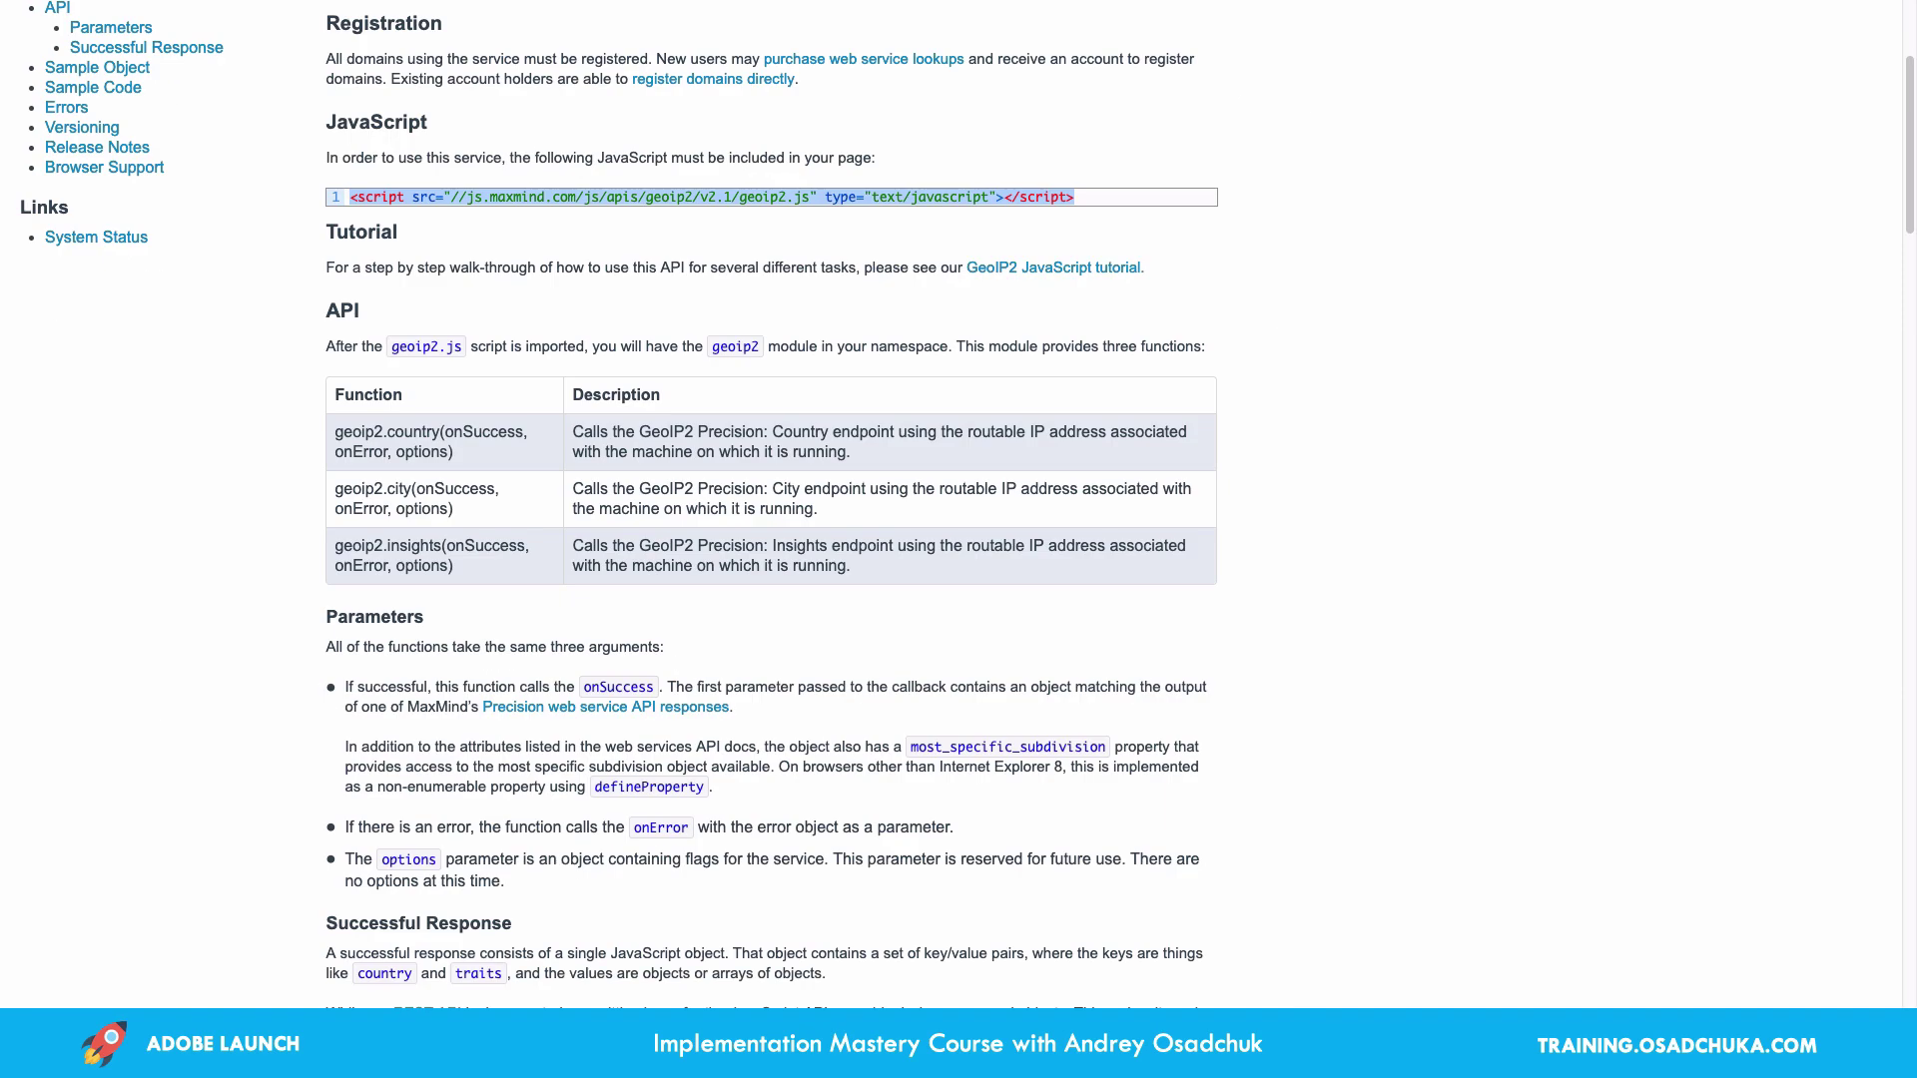
{"action": "scroll", "coordinate": [769, 500], "scroll_direction": "up", "scroll_amount": 5}
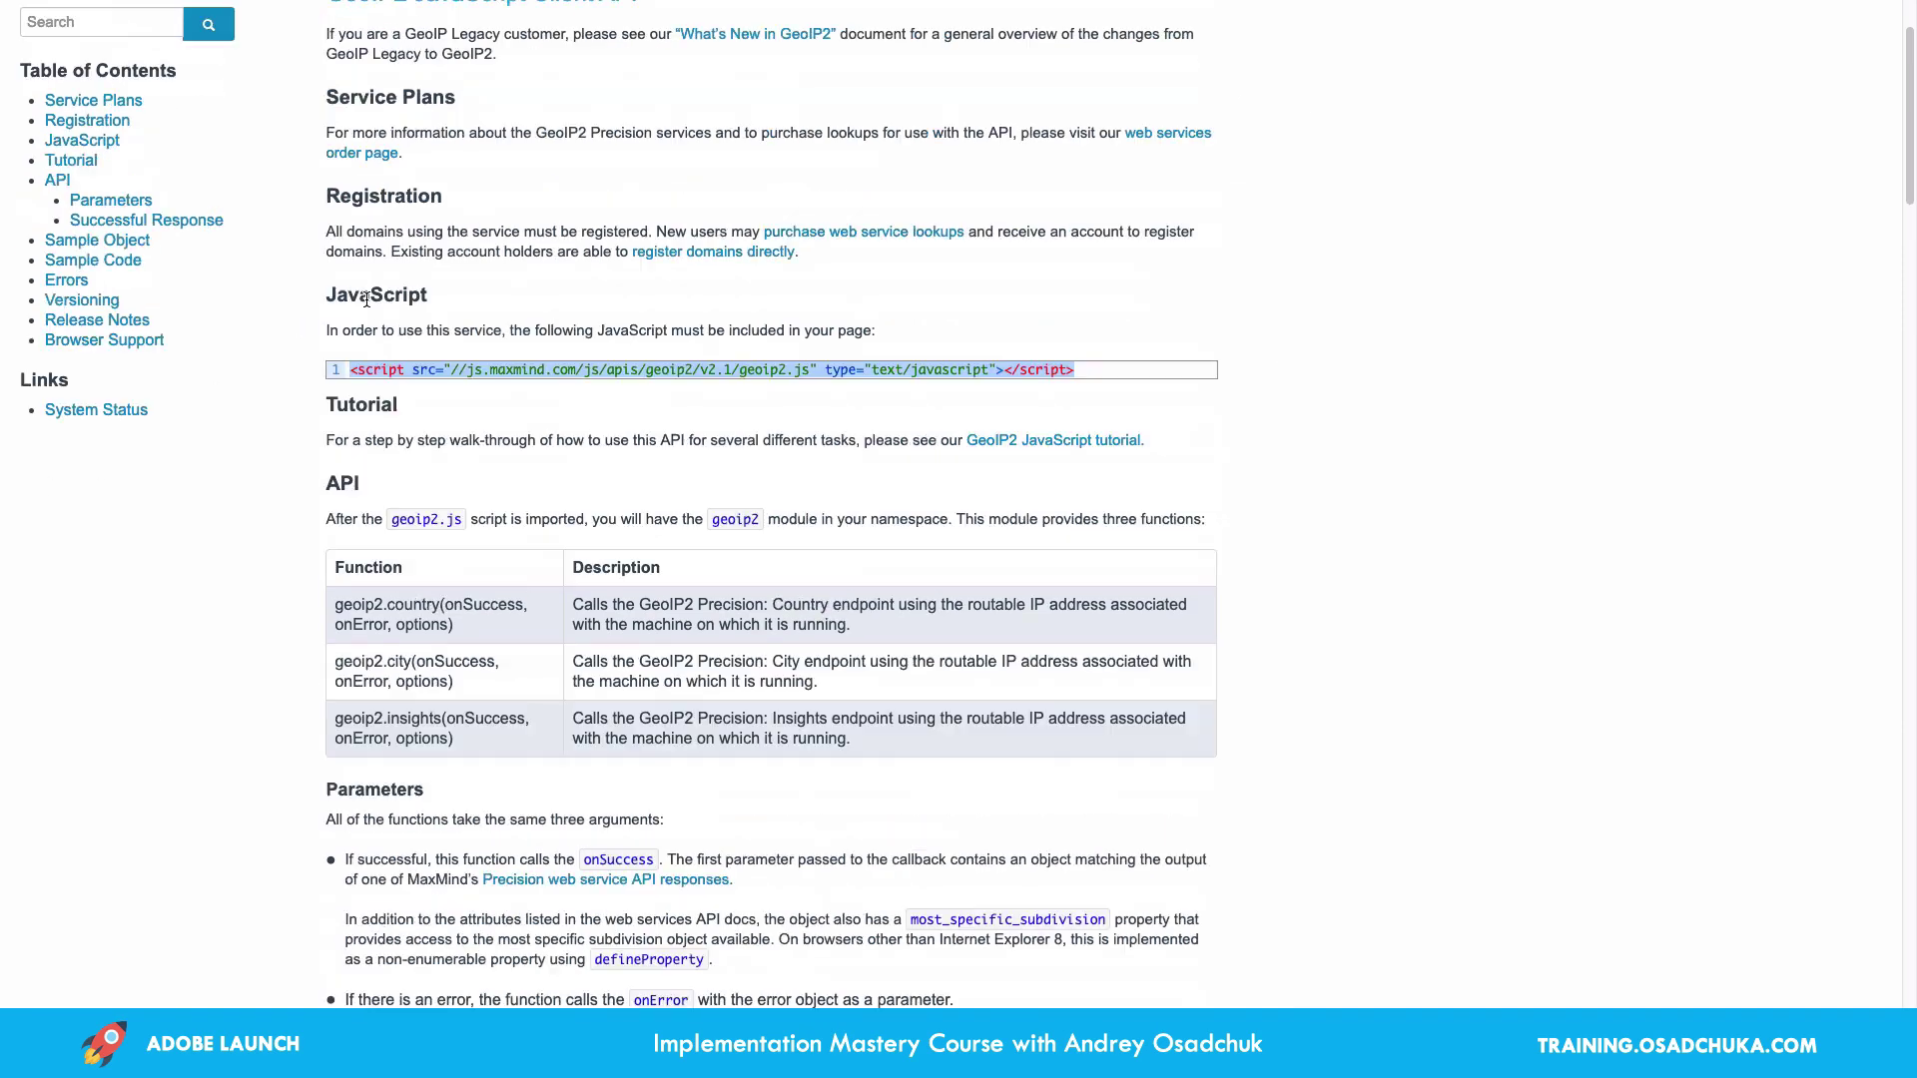
{"action": "left_click_drag", "start_coordinate": [719, 137], "coordinate": [320, 141]}
{"action": "key", "text": "ctrl+c"}
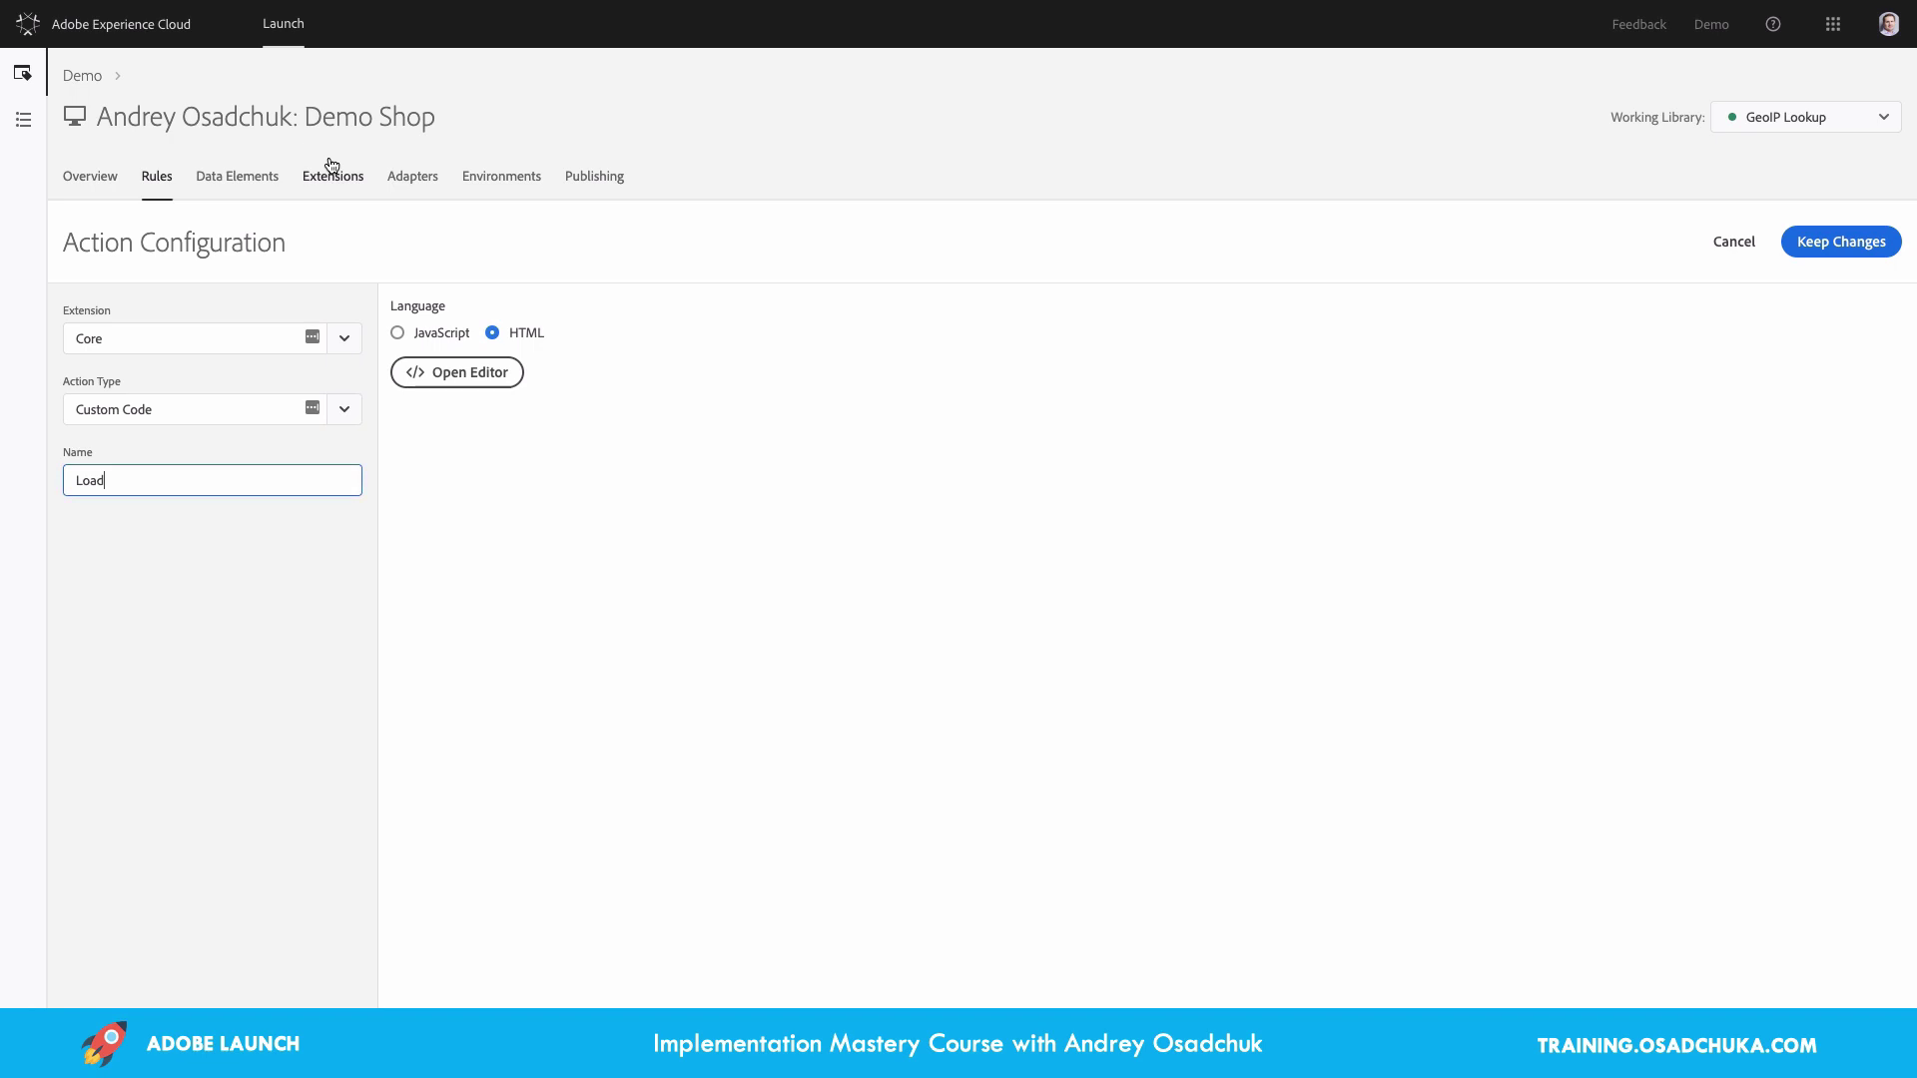
{"action": "key", "text": "ctrl+v"}
{"action": "left_click", "coordinate": [1842, 241]}
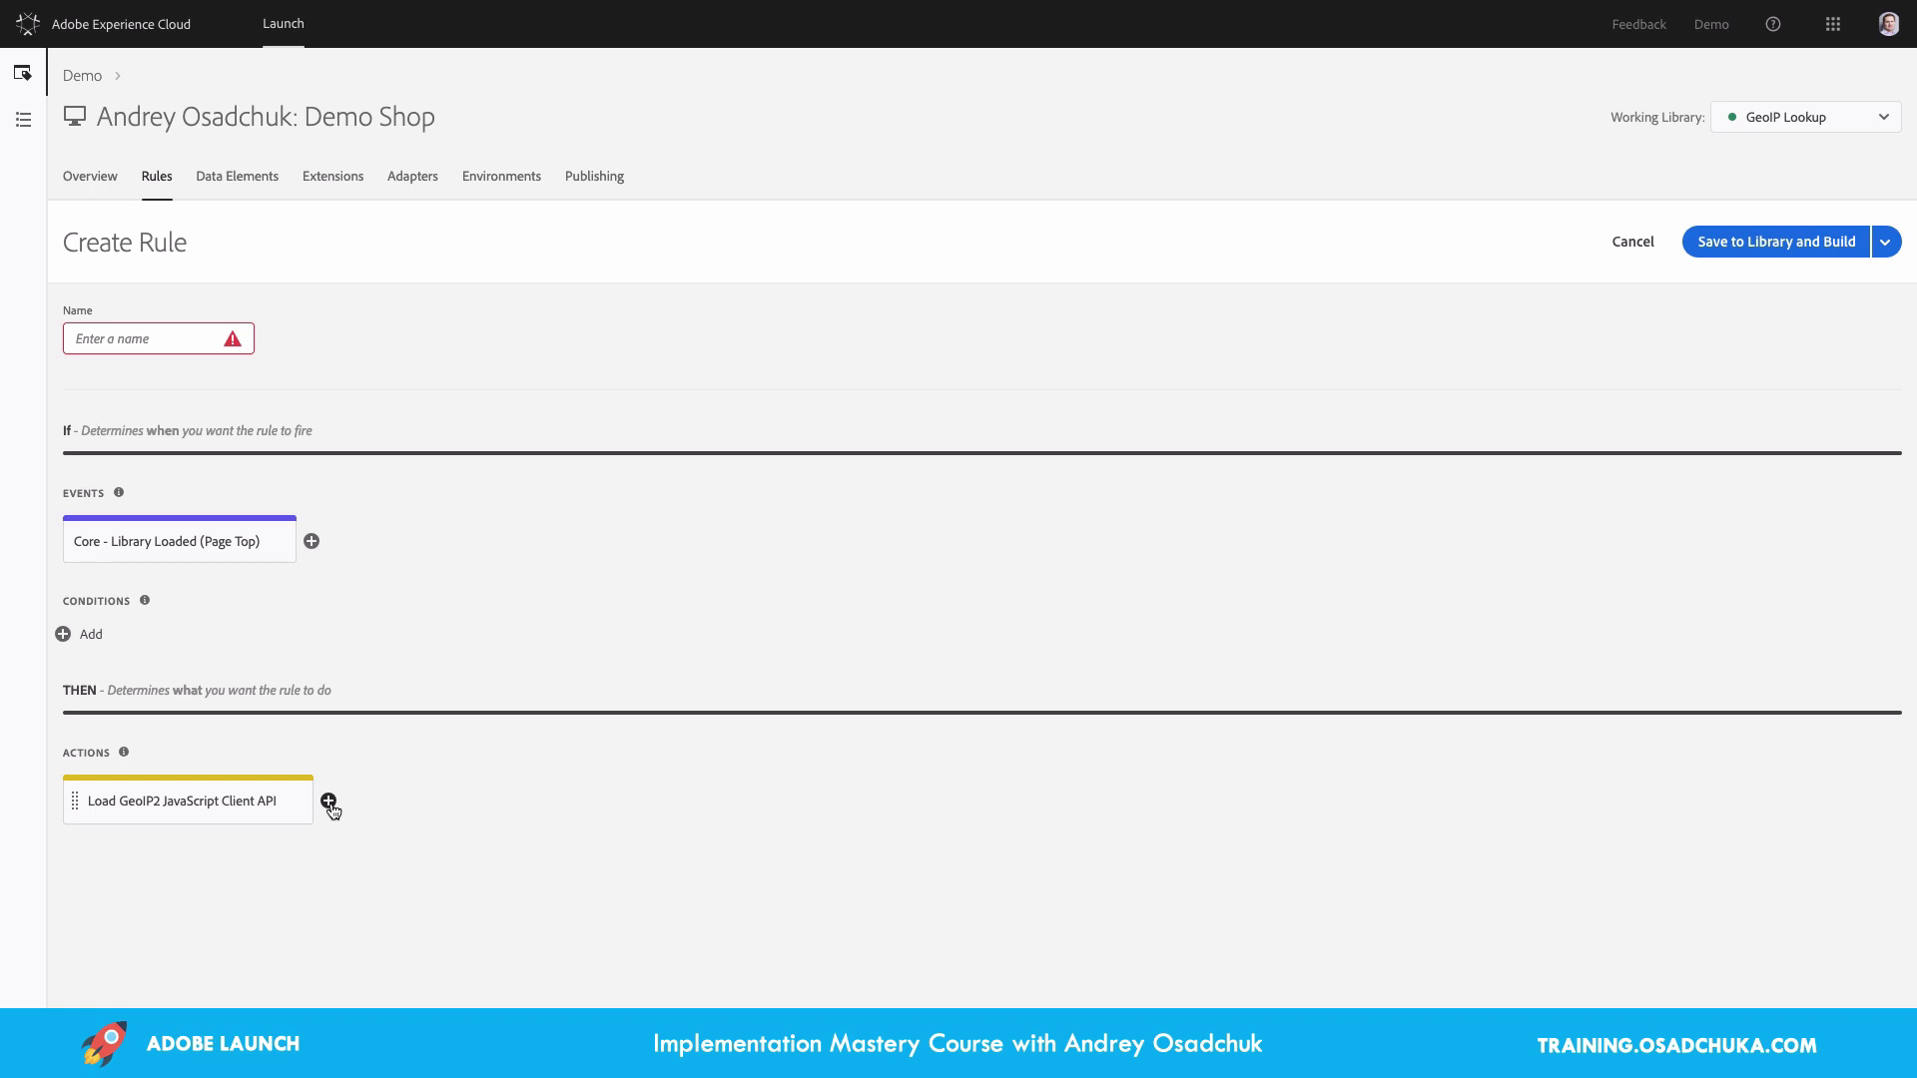
Copy the whole geoip2.country snippet with its onSuccess and onError functions from the untitled file in the text editor
{"action": "key", "text": "ctrl+Right"}
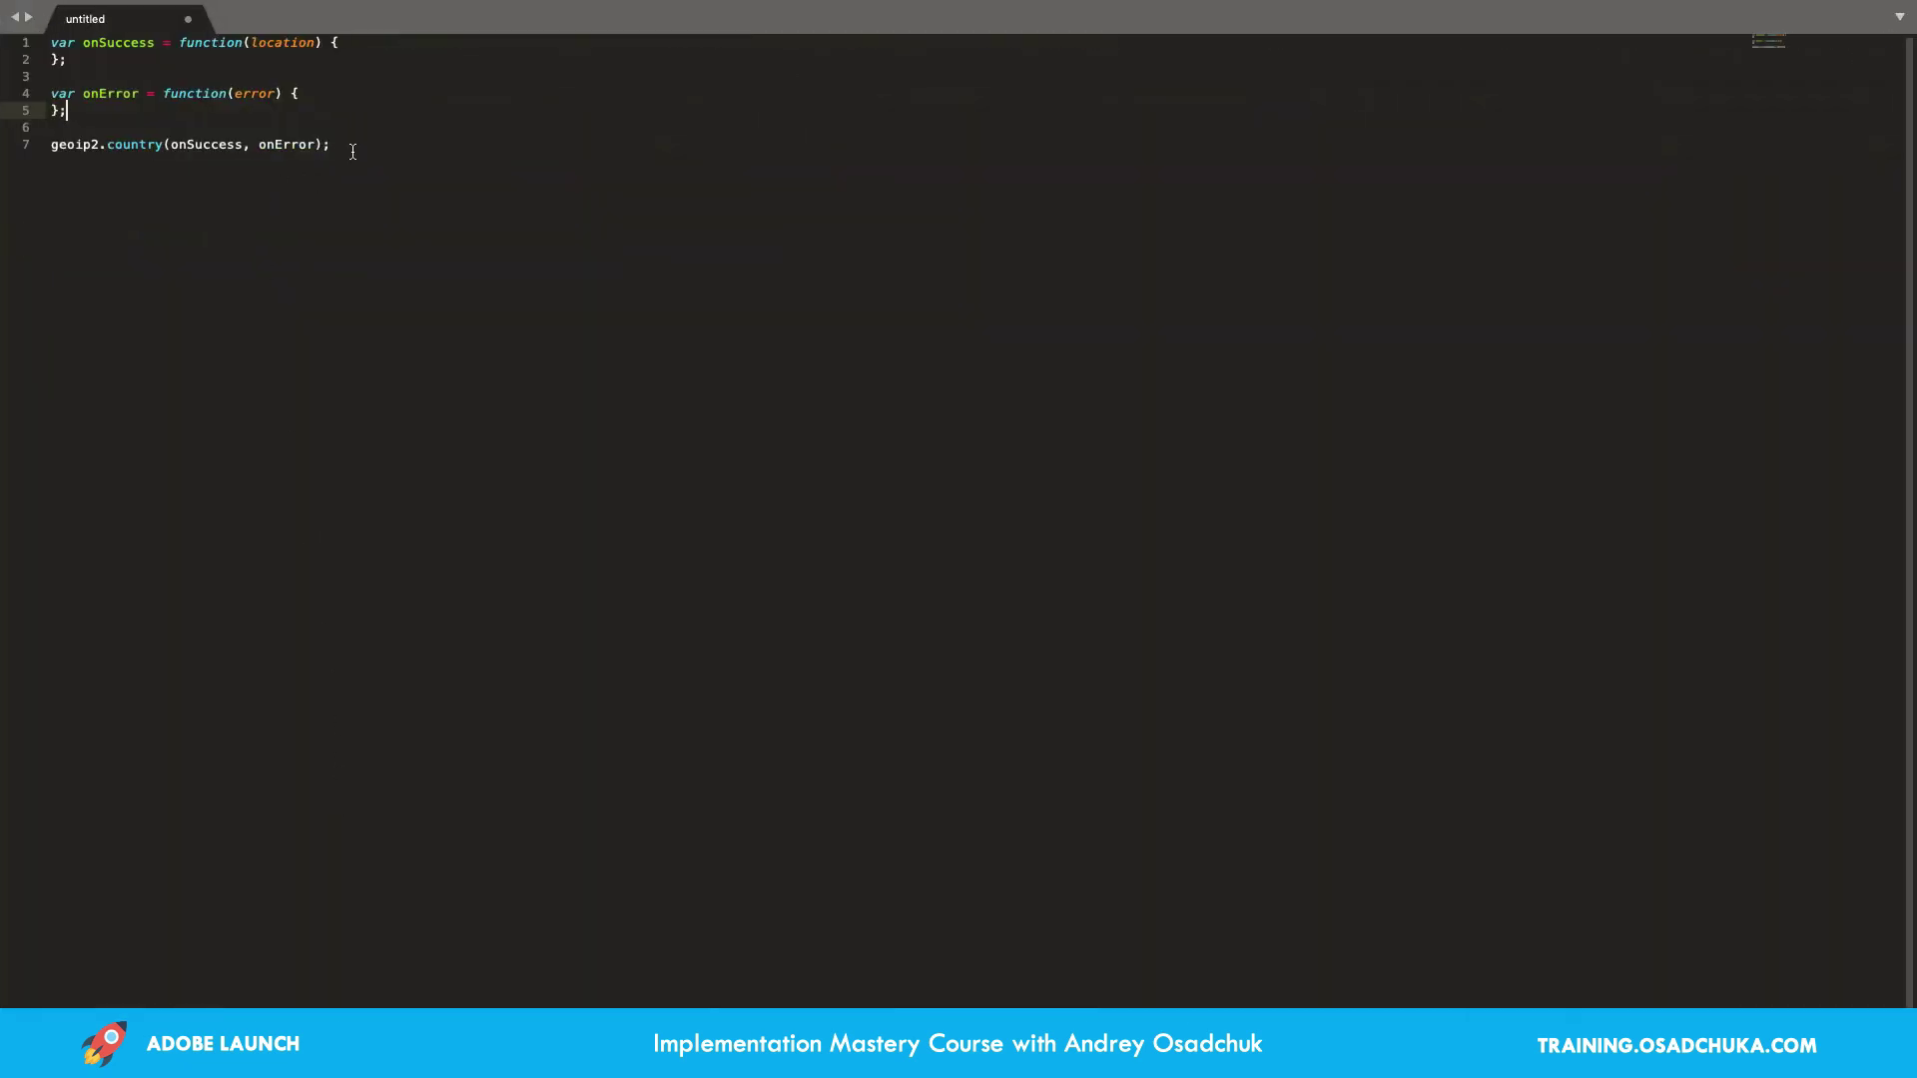
{"action": "key", "text": "super+a"}
{"action": "key", "text": "ctrl+c"}
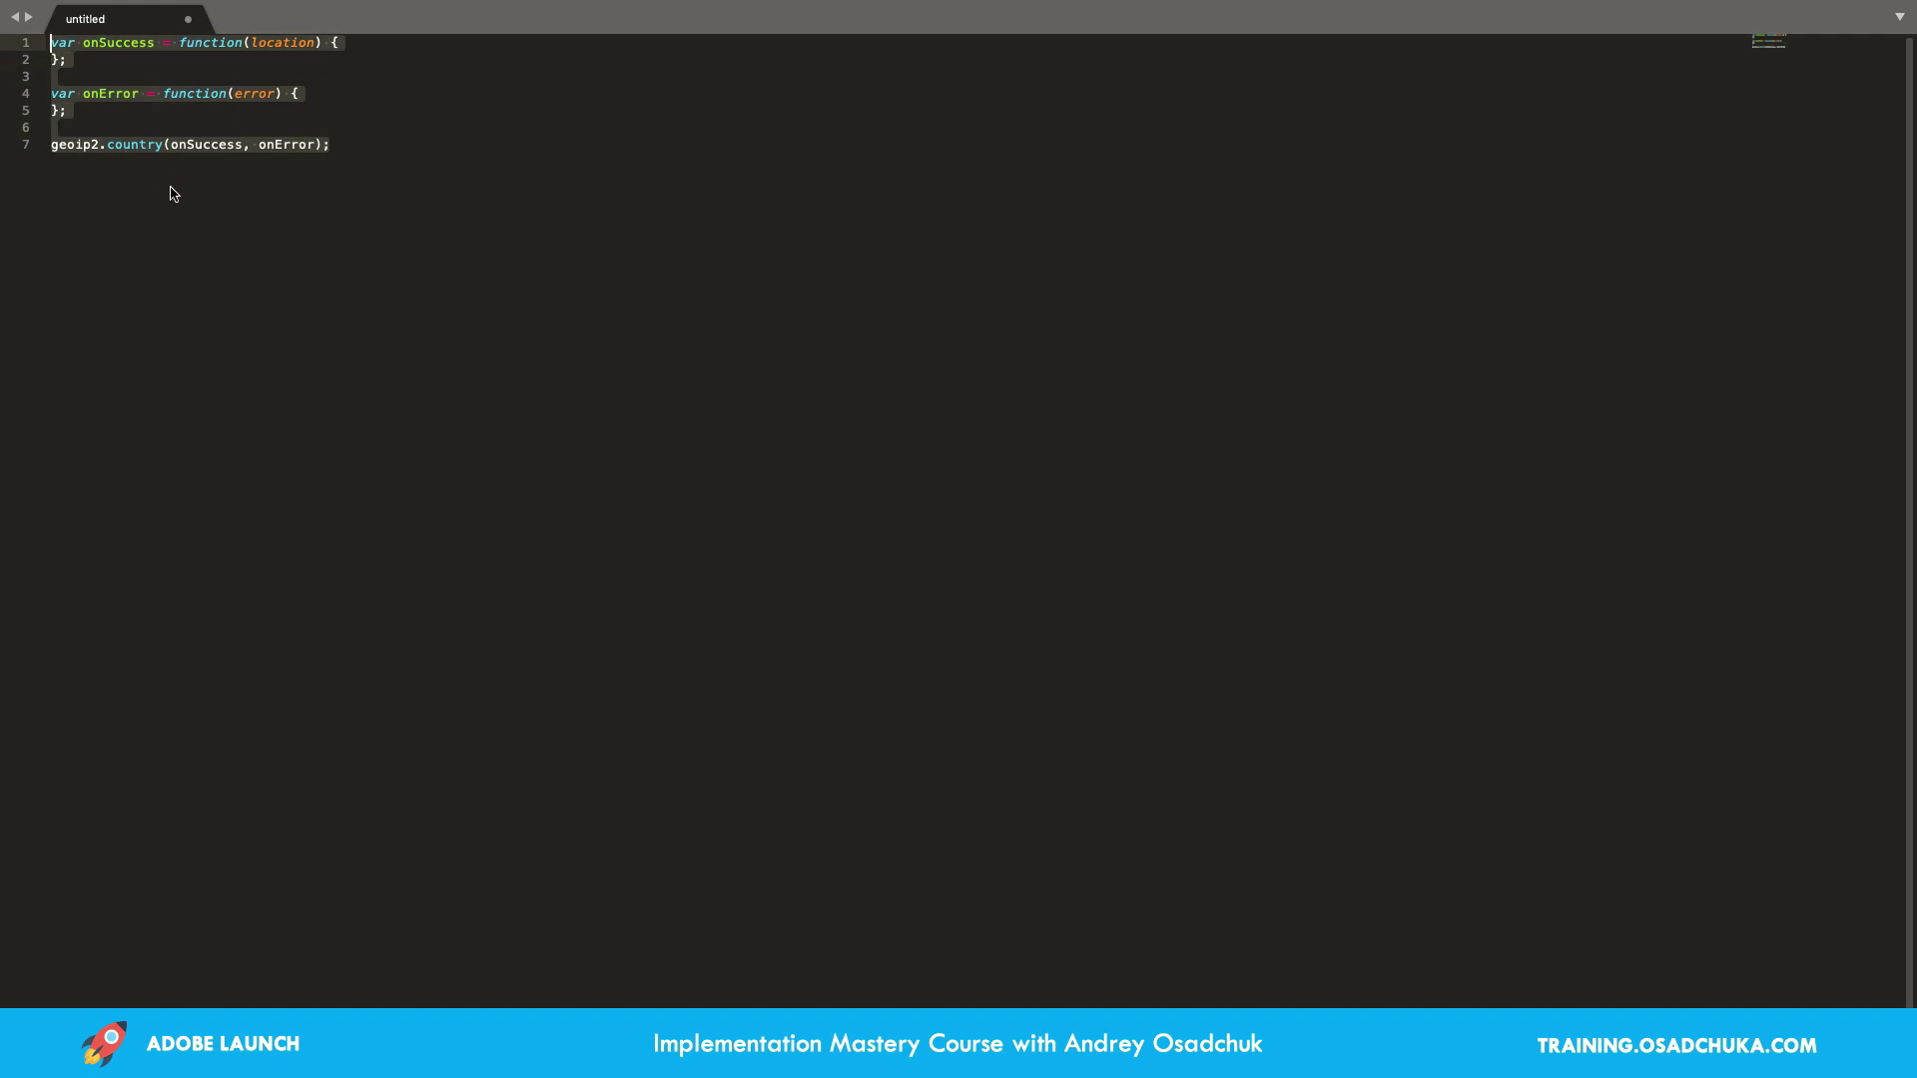
{"action": "key", "text": "ctrl+Left"}
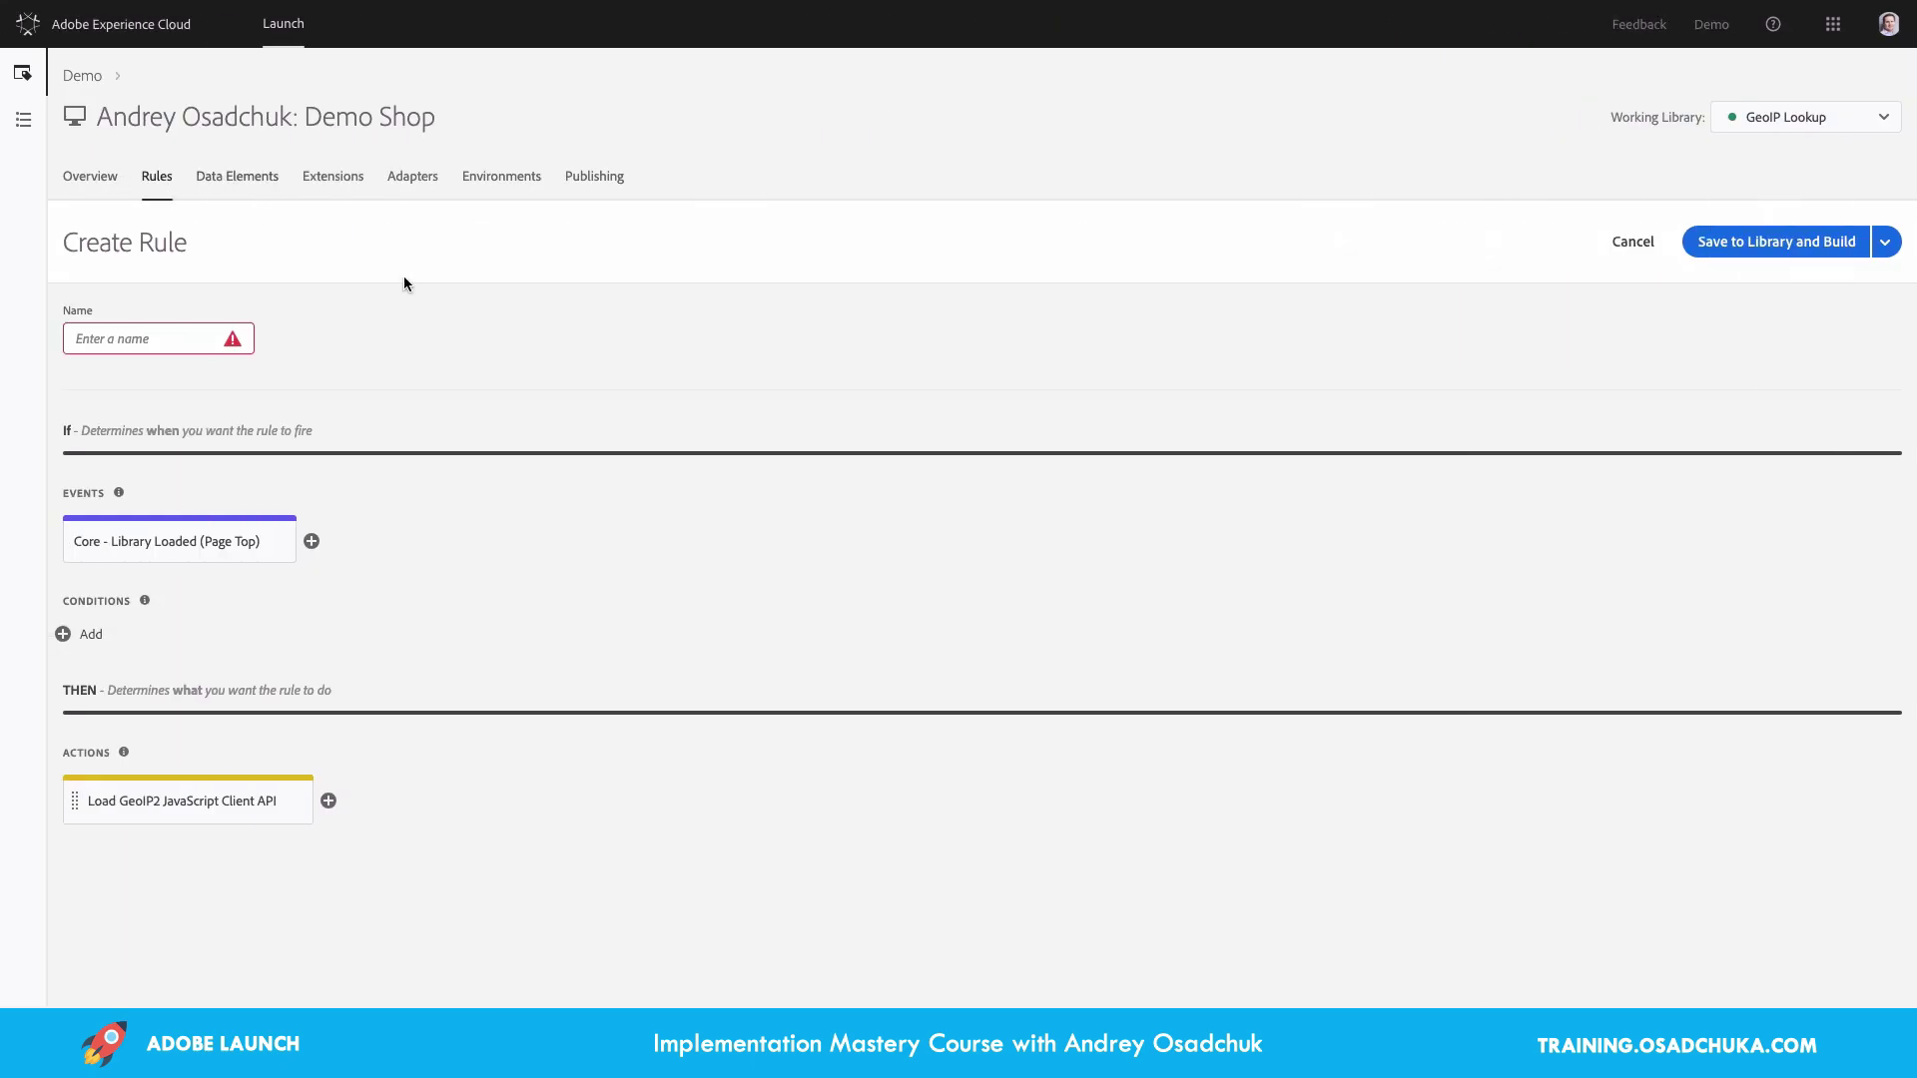
Add a second Core action of type Custom Code with JavaScript as its language and paste the copied snippet into its code
{"action": "left_click", "coordinate": [328, 803]}
{"action": "left_click", "coordinate": [339, 415]}
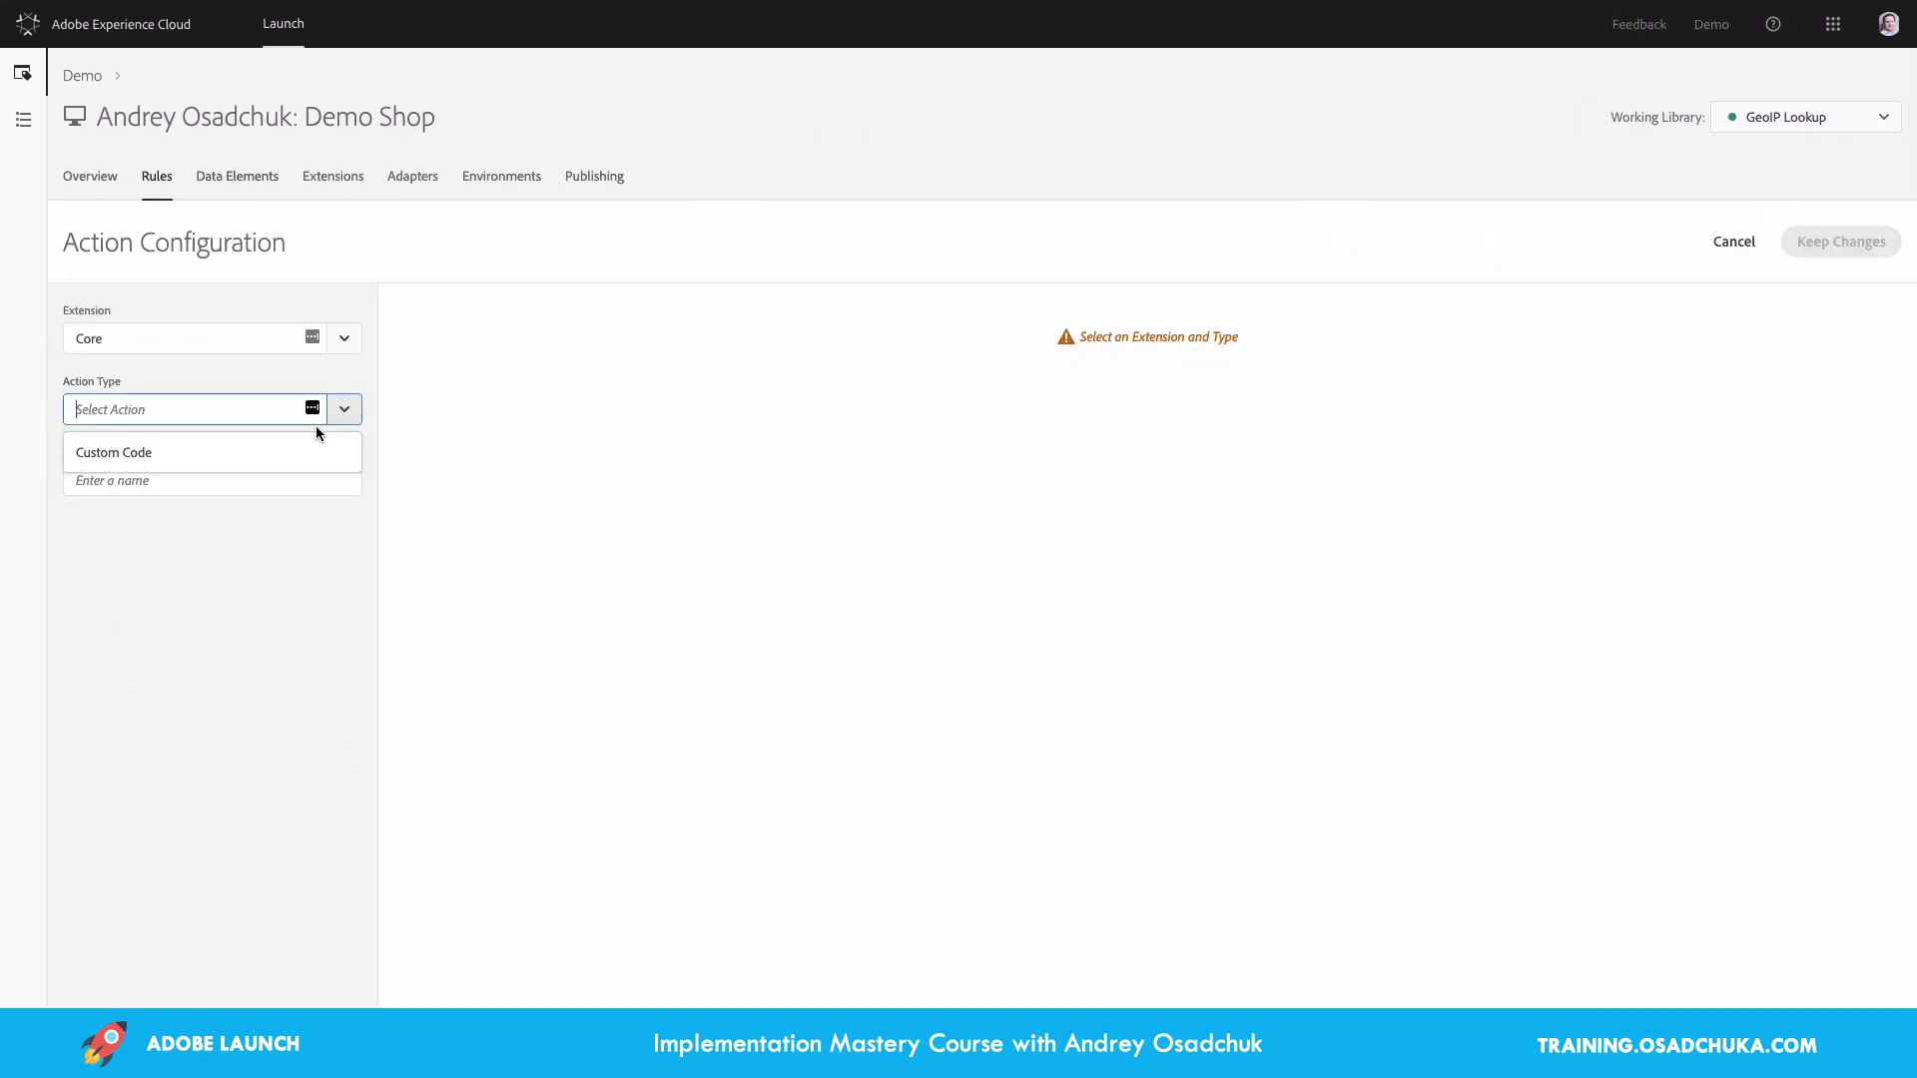
{"action": "left_click", "coordinate": [288, 453]}
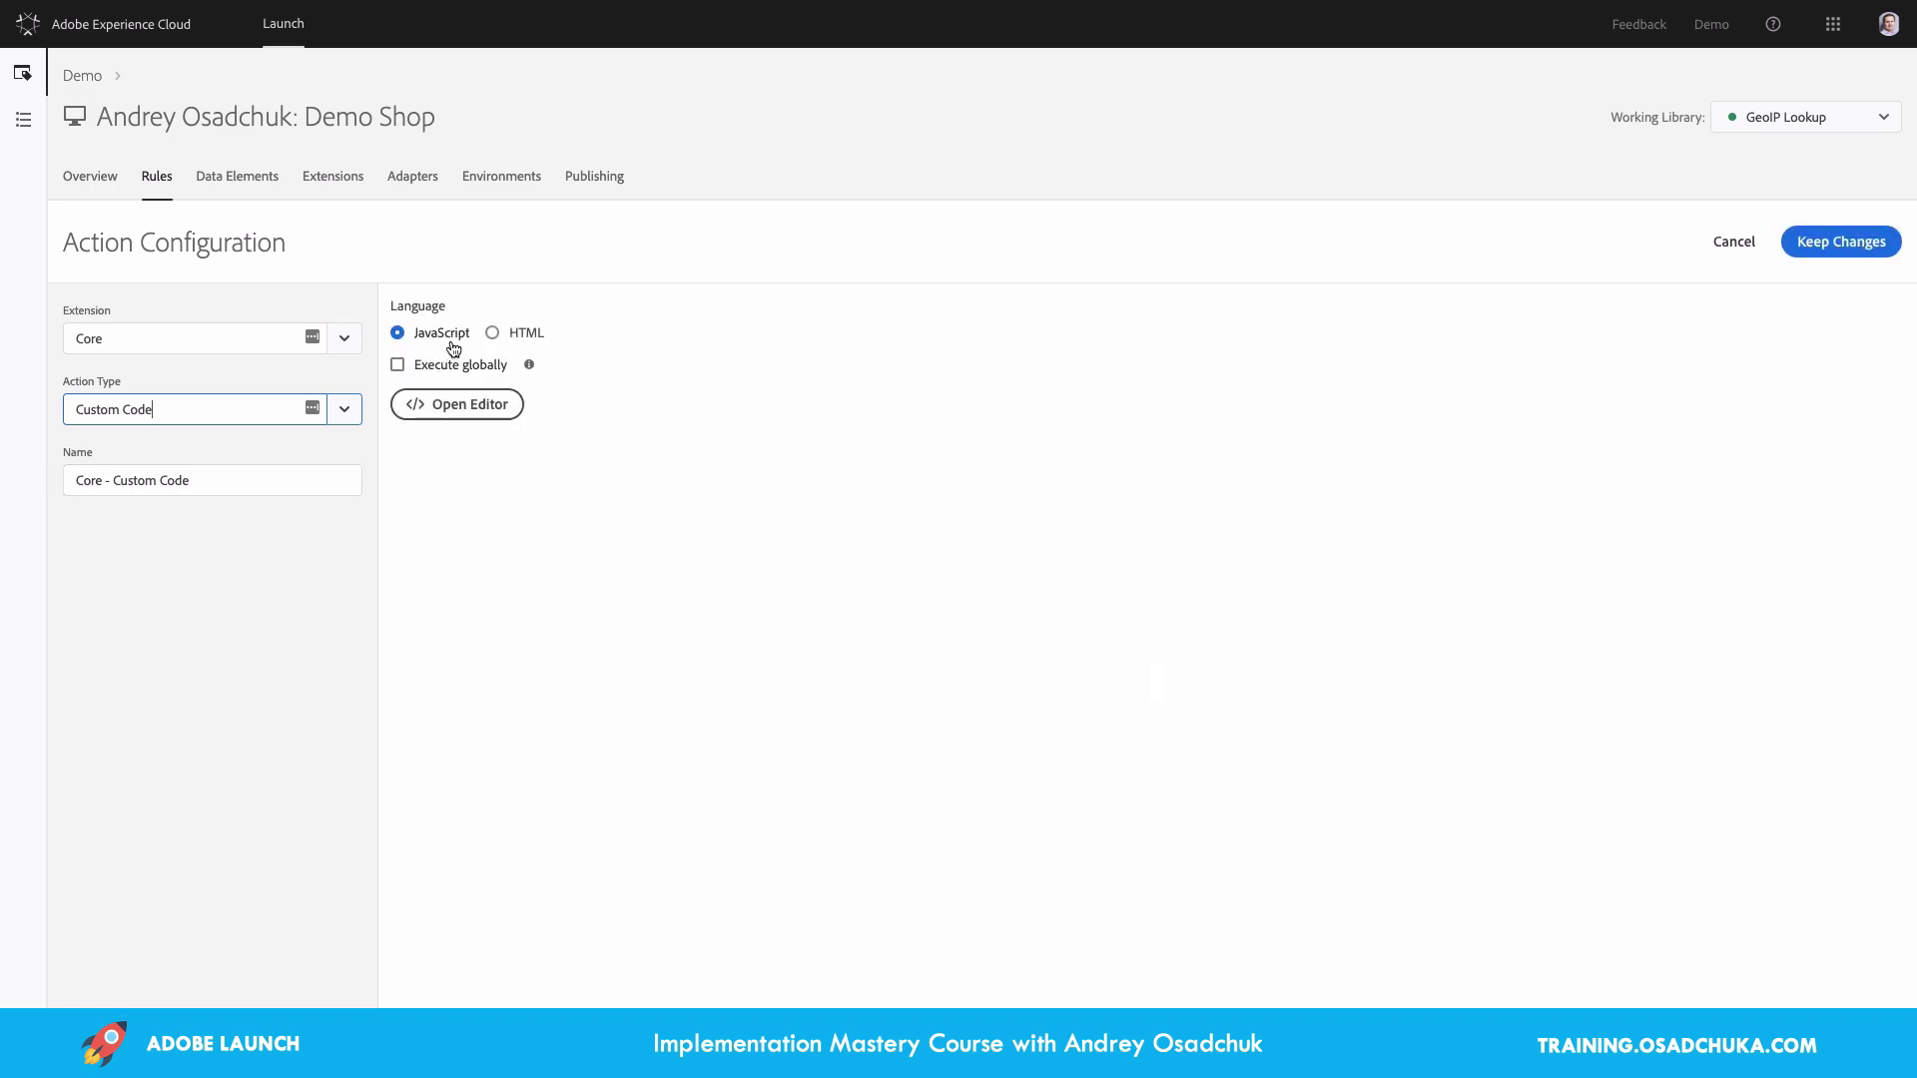
{"action": "left_click", "coordinate": [437, 403]}
{"action": "key", "text": "ctrl+v"}
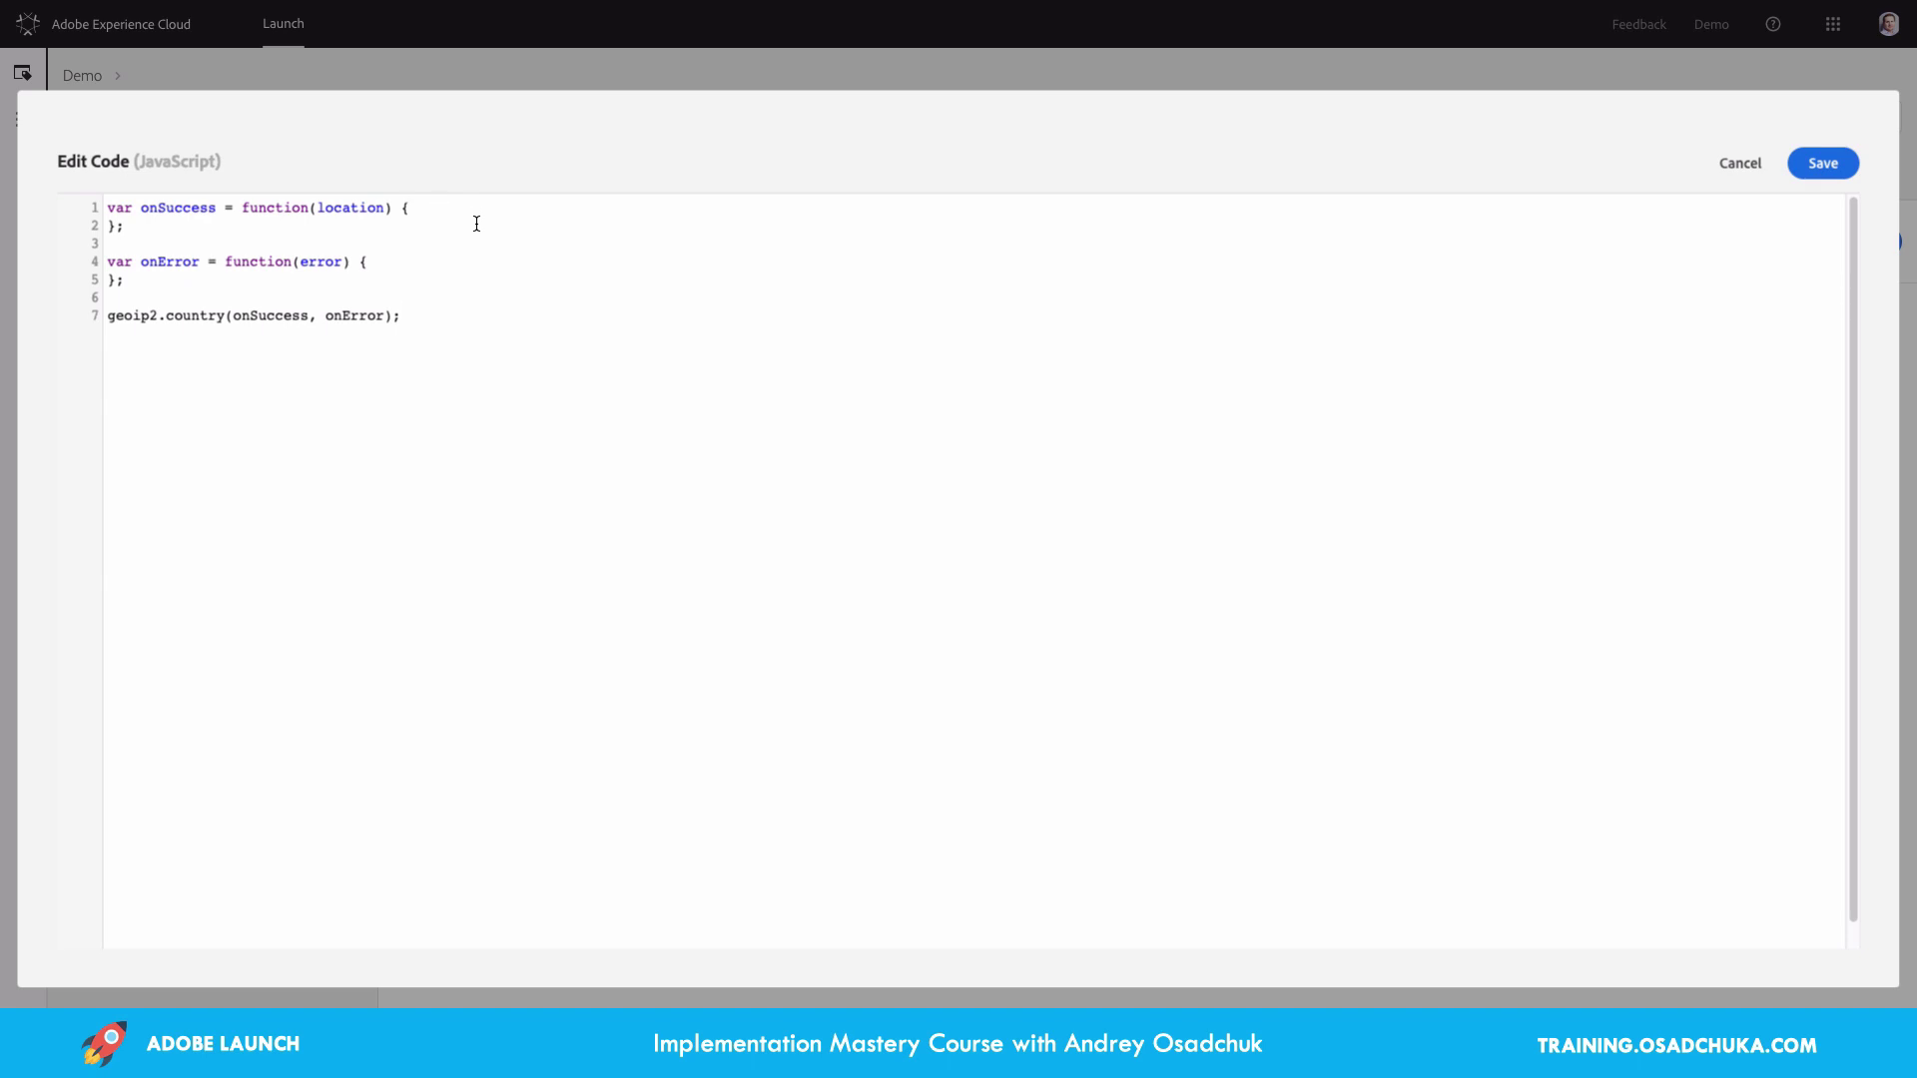
Add console.log(location); to the onSuccess function and console.log(error); to the onError function, and save the code
{"action": "key", "text": "Return"}
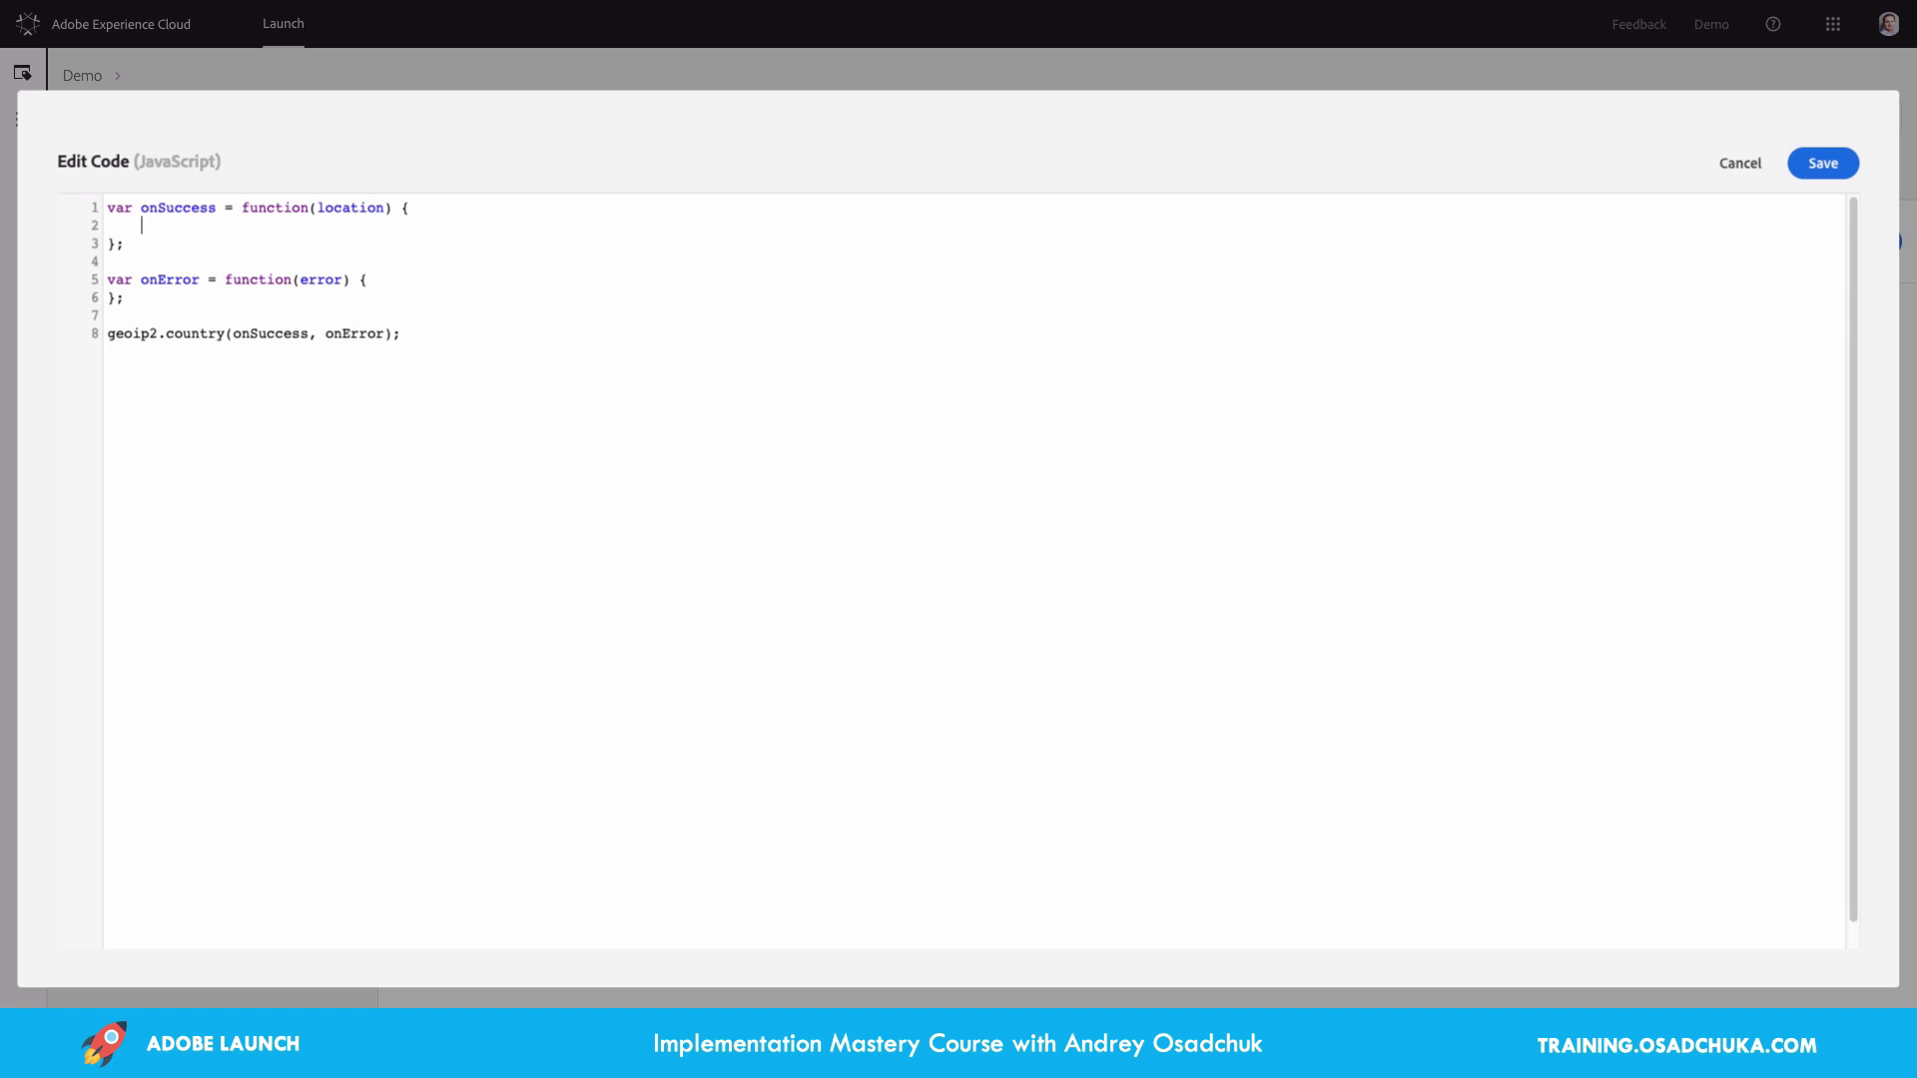
{"action": "type", "text": "console.log(location);"}
{"action": "left_click_drag", "start_coordinate": [141, 225], "coordinate": [342, 223]}
{"action": "left_click", "coordinate": [406, 272]}
{"action": "key", "text": "Return"}
{"action": "type", "text": "console.log(location);"}
{"action": "double_click", "coordinate": [287, 297]}
{"action": "type", "text": "error"}
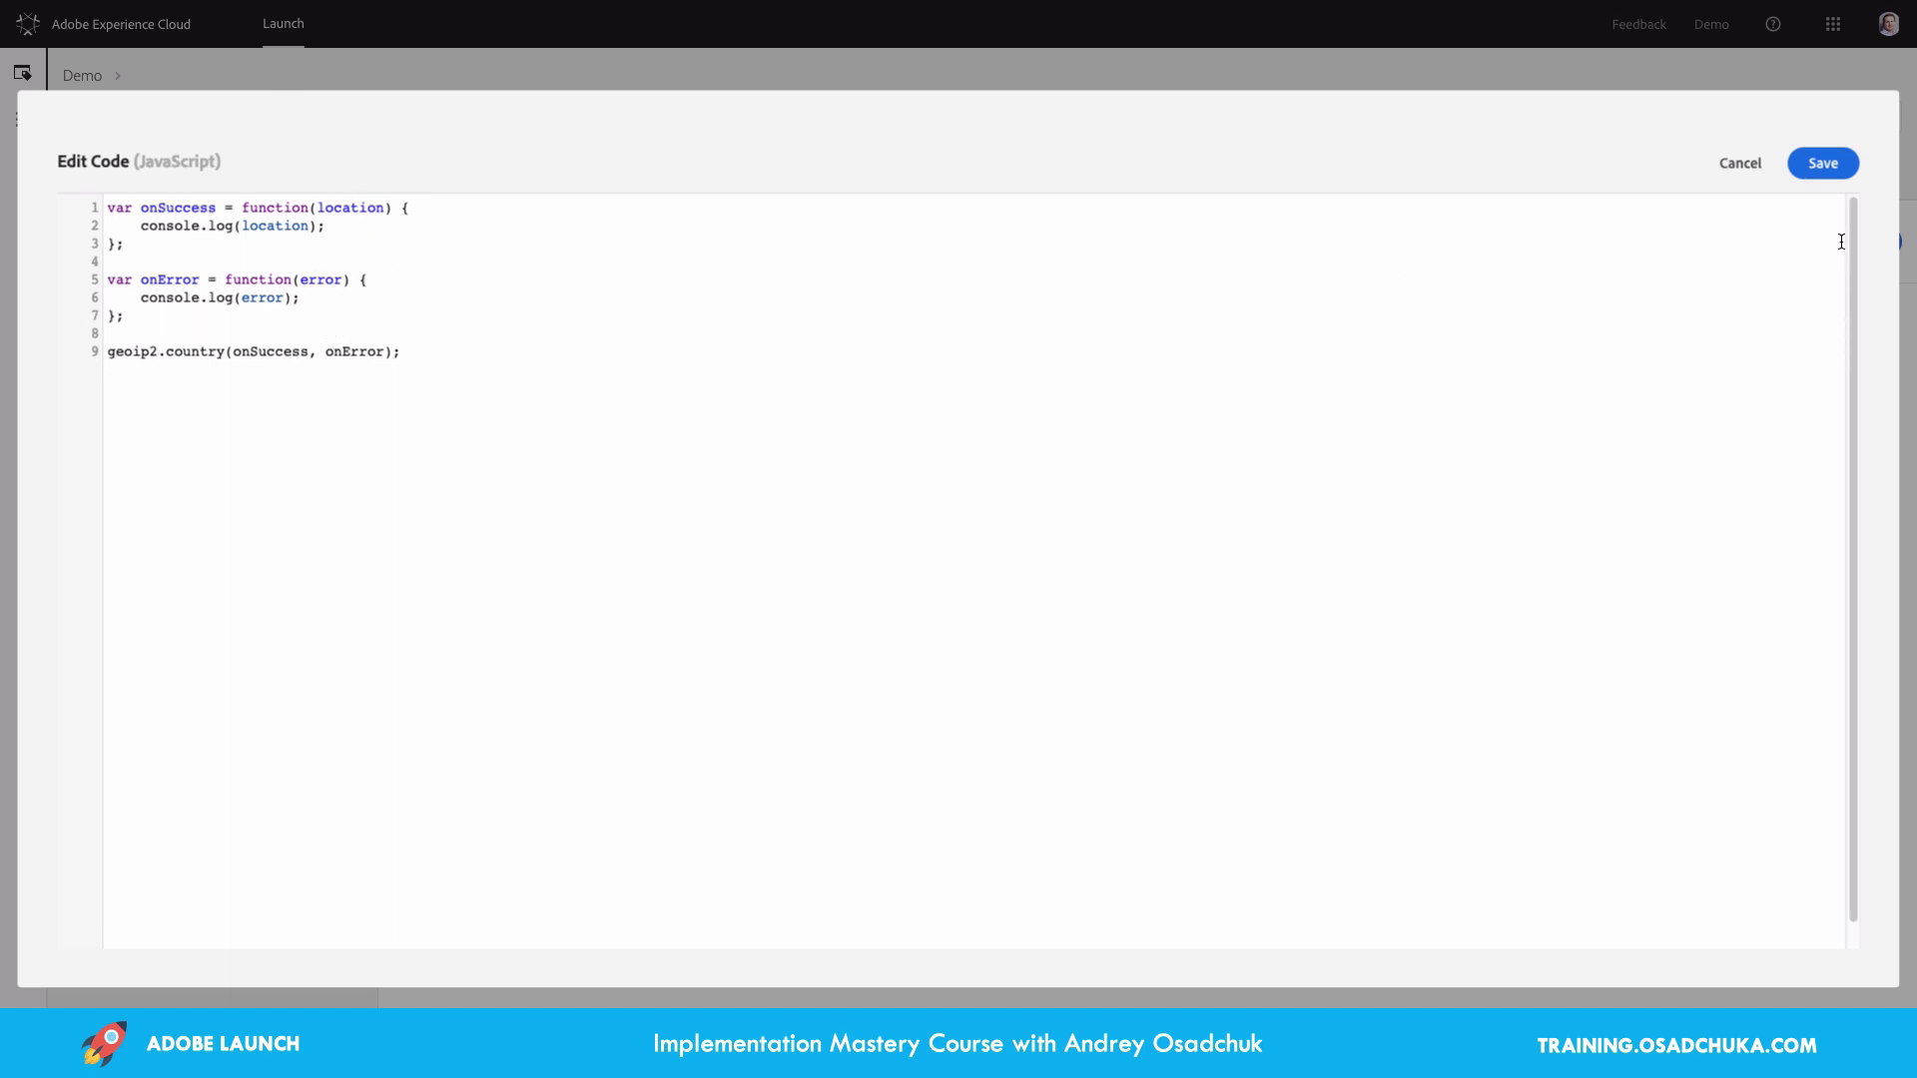
{"action": "left_click", "coordinate": [1822, 179]}
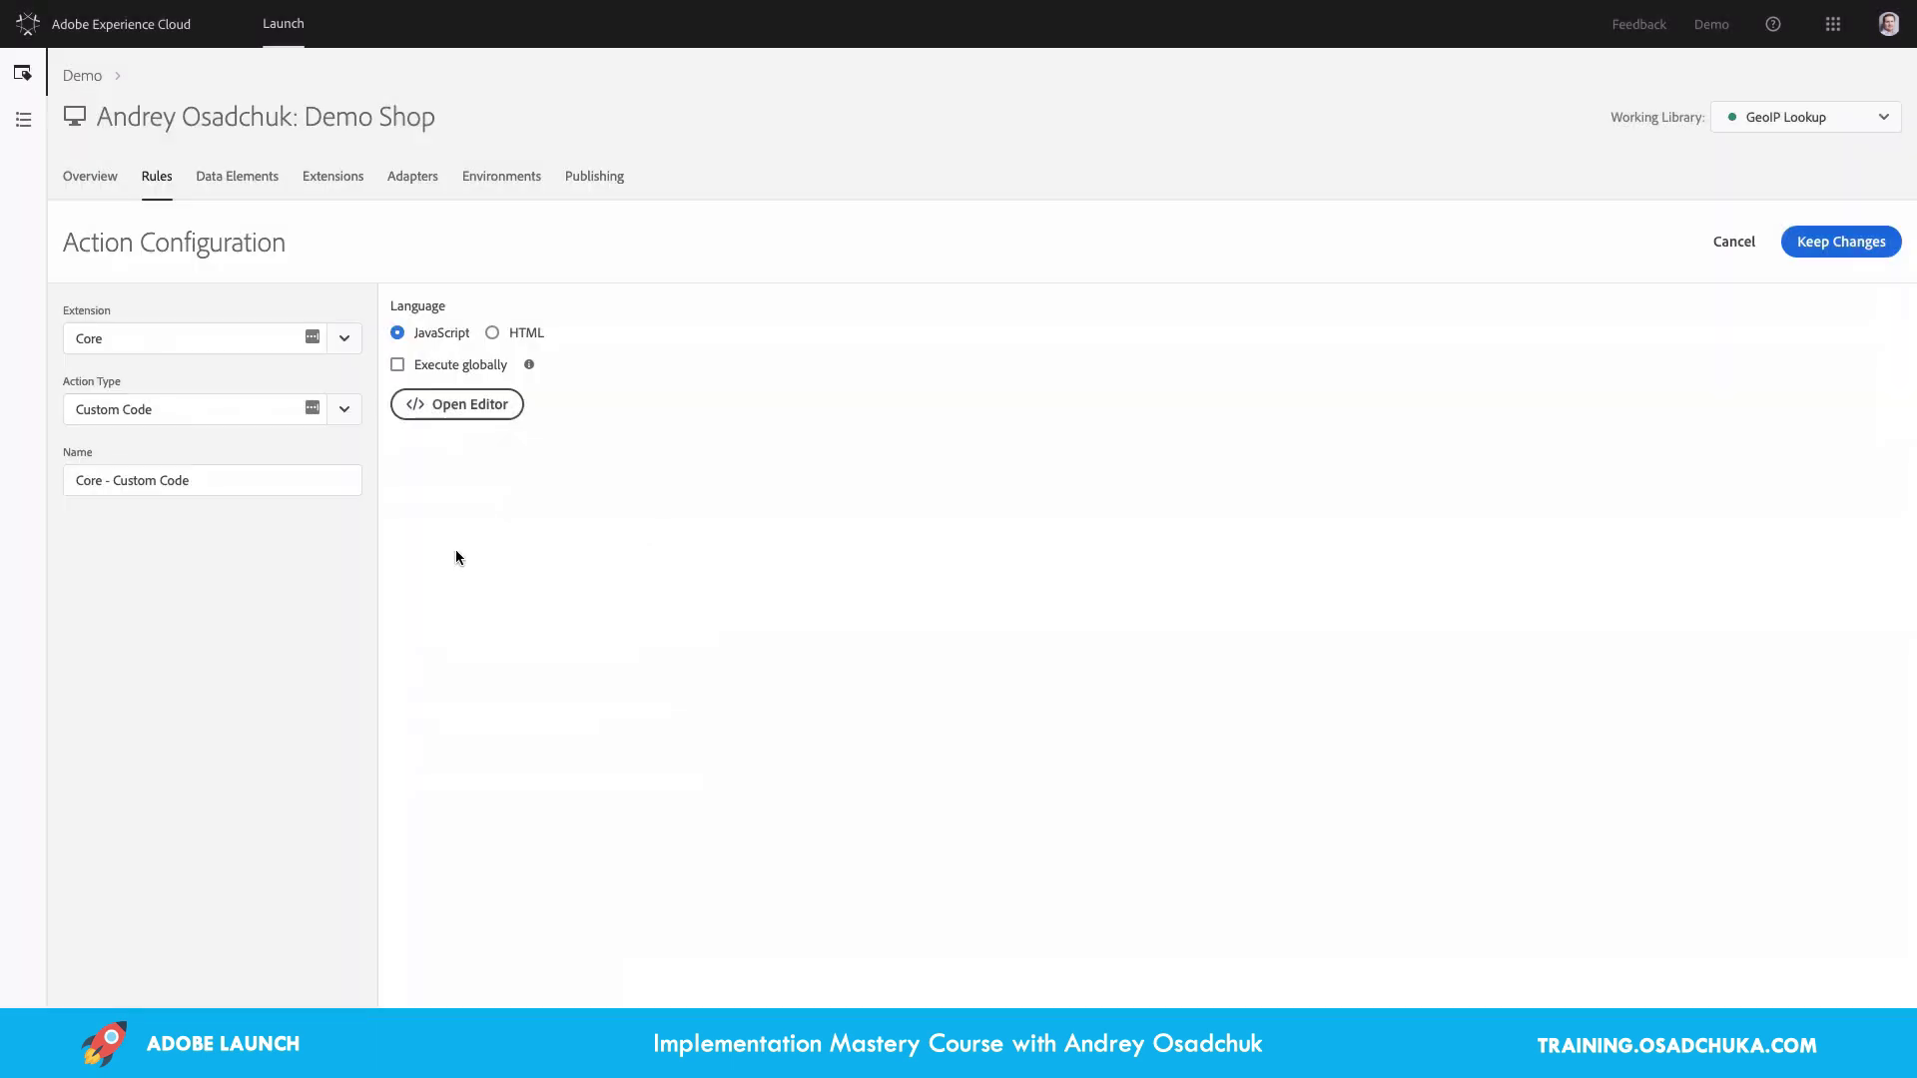
Name the second action "Get Visitor Location" and keep the changes
{"action": "triple_click", "coordinate": [218, 481]}
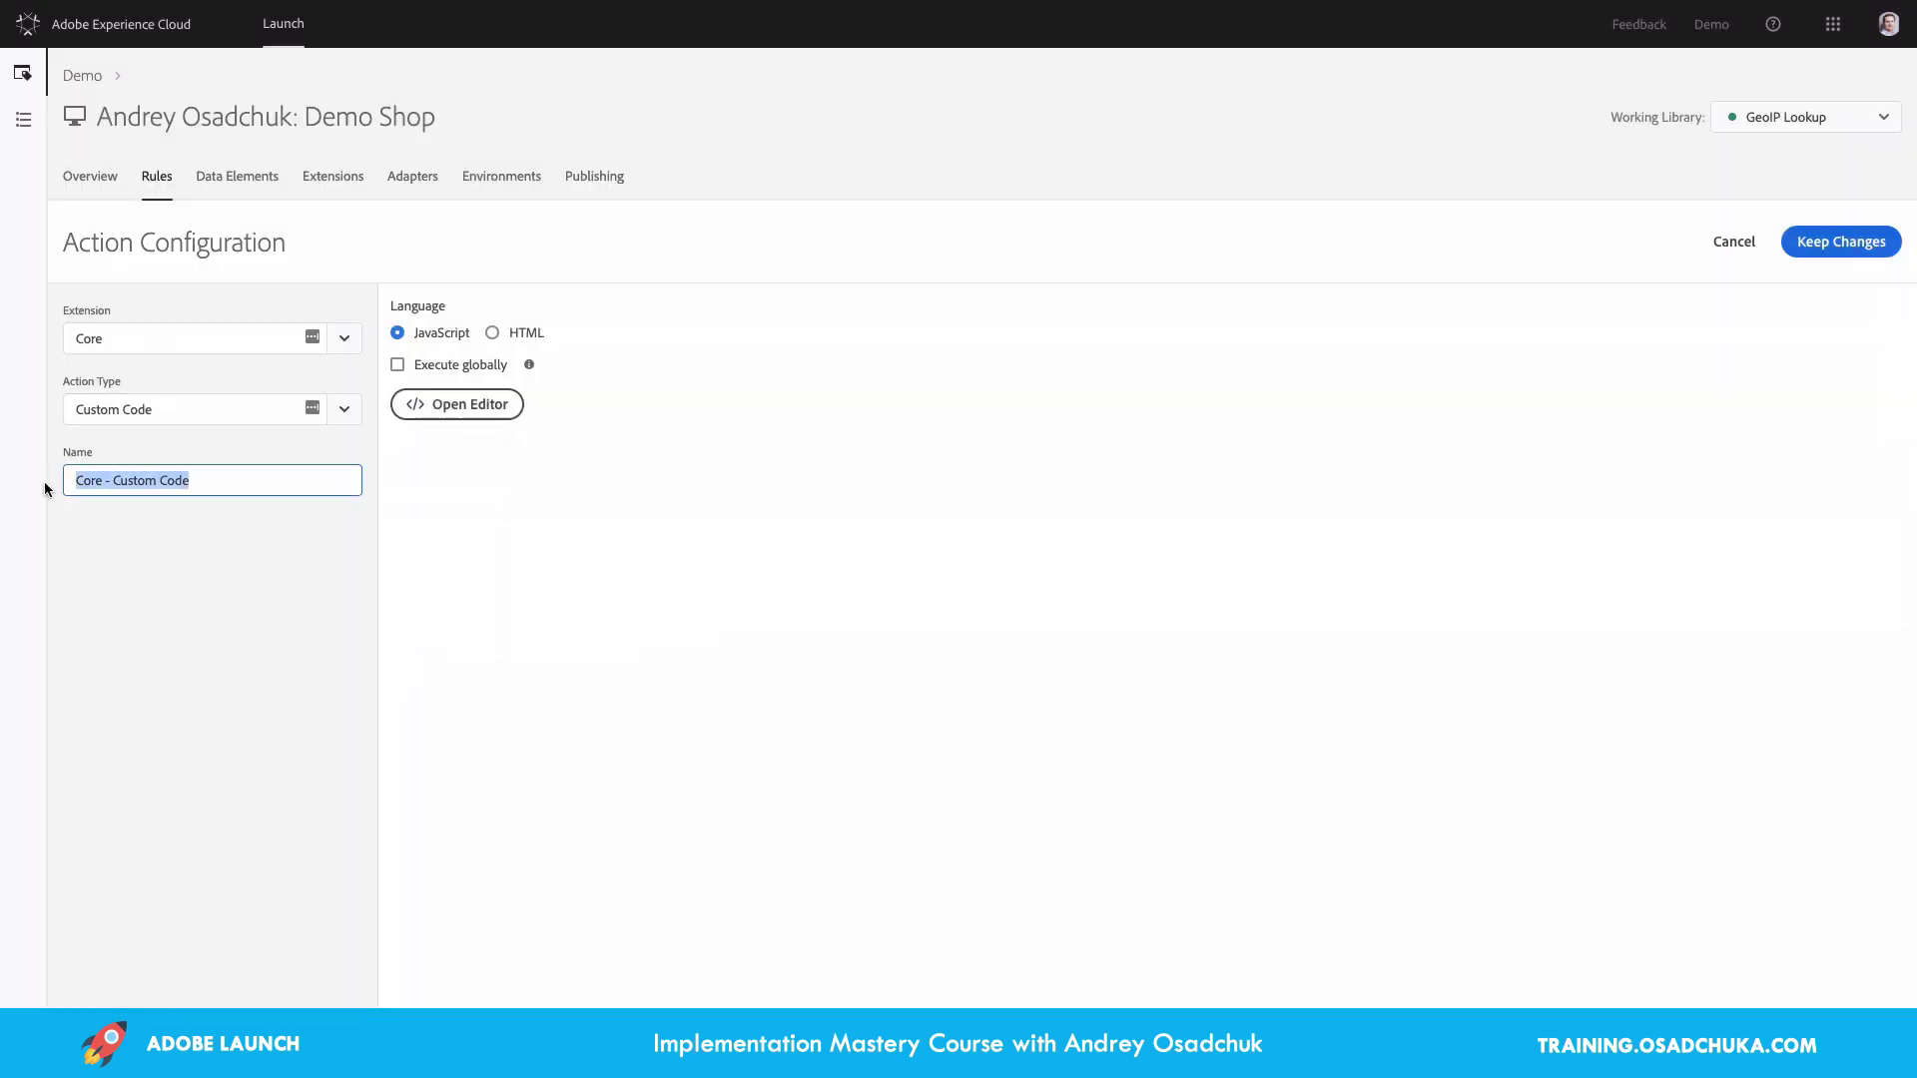
{"action": "type", "text": "Get Visitor Location"}
{"action": "left_click", "coordinate": [1816, 242]}
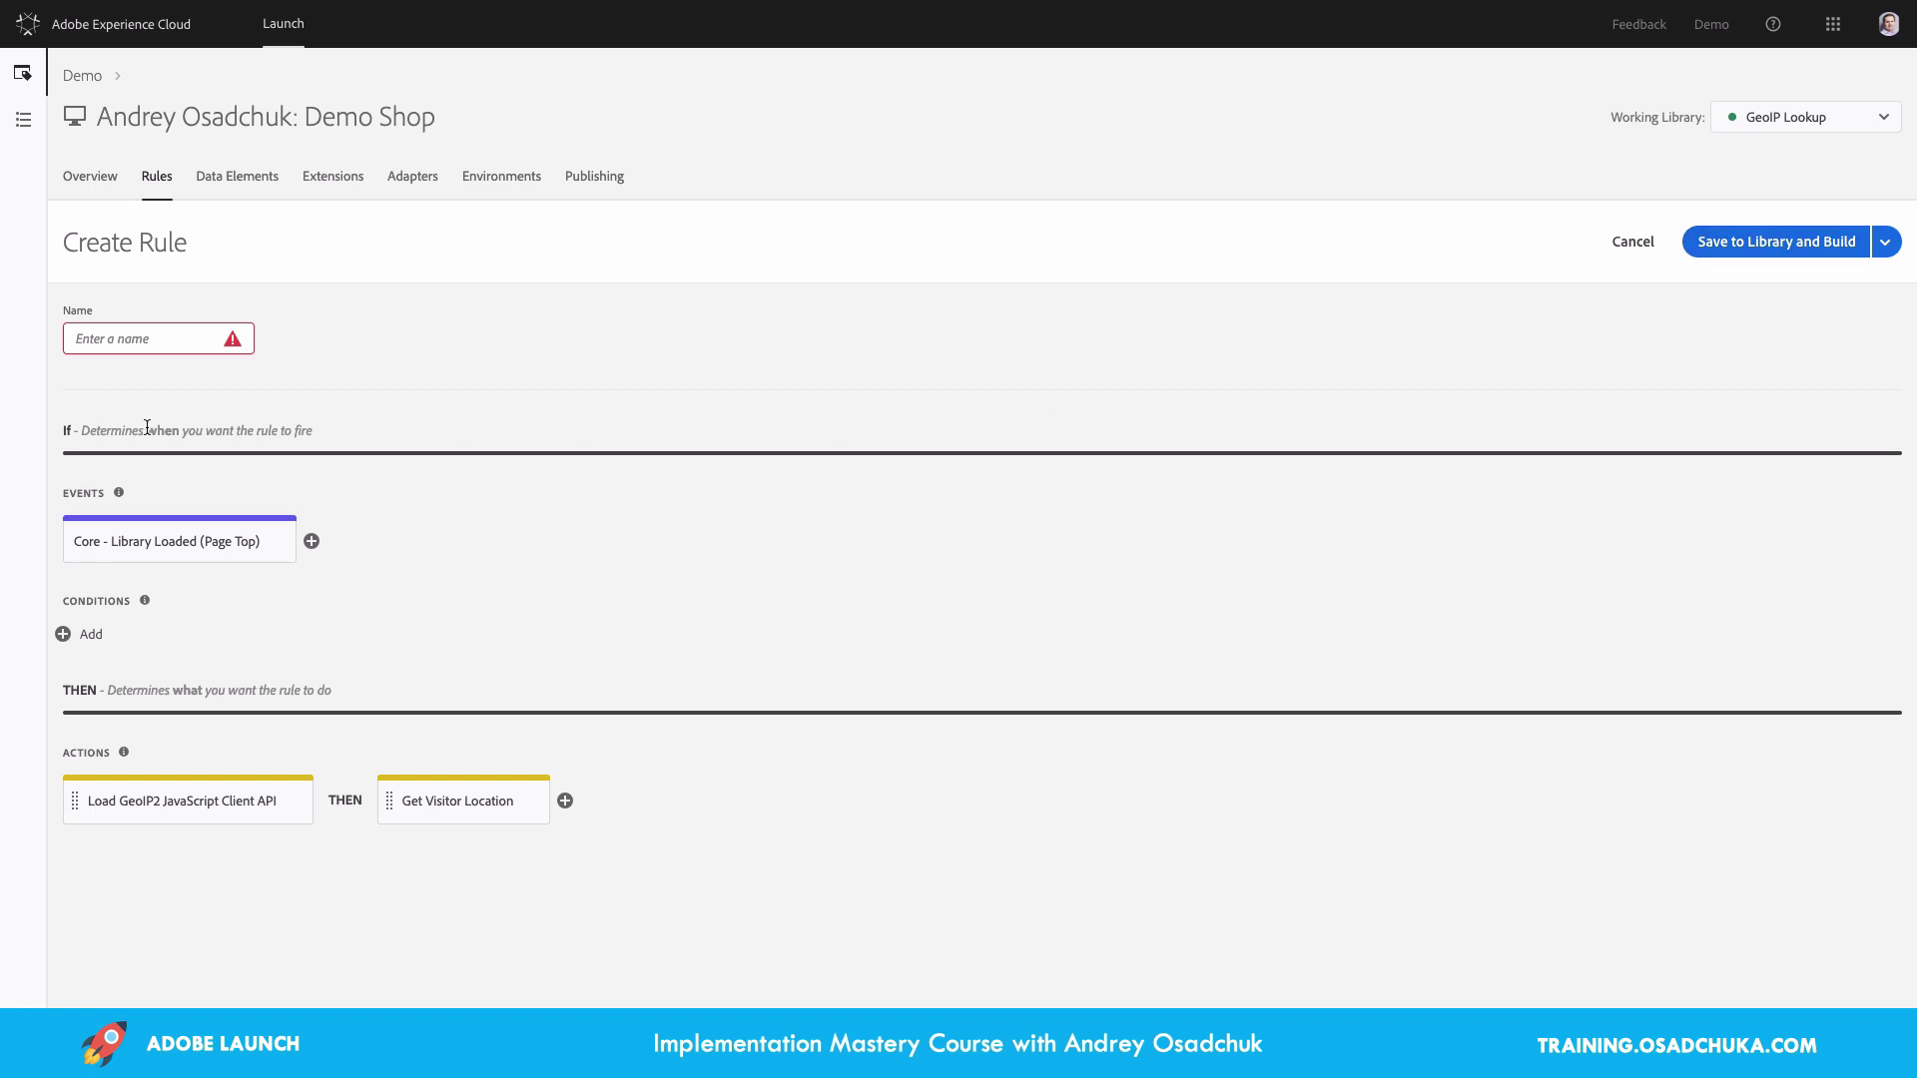
Name the rule "Library Loaded - GeoIP Library and Lookup", save it to the library with a build, and show the next page of rules
{"action": "left_click", "coordinate": [104, 333]}
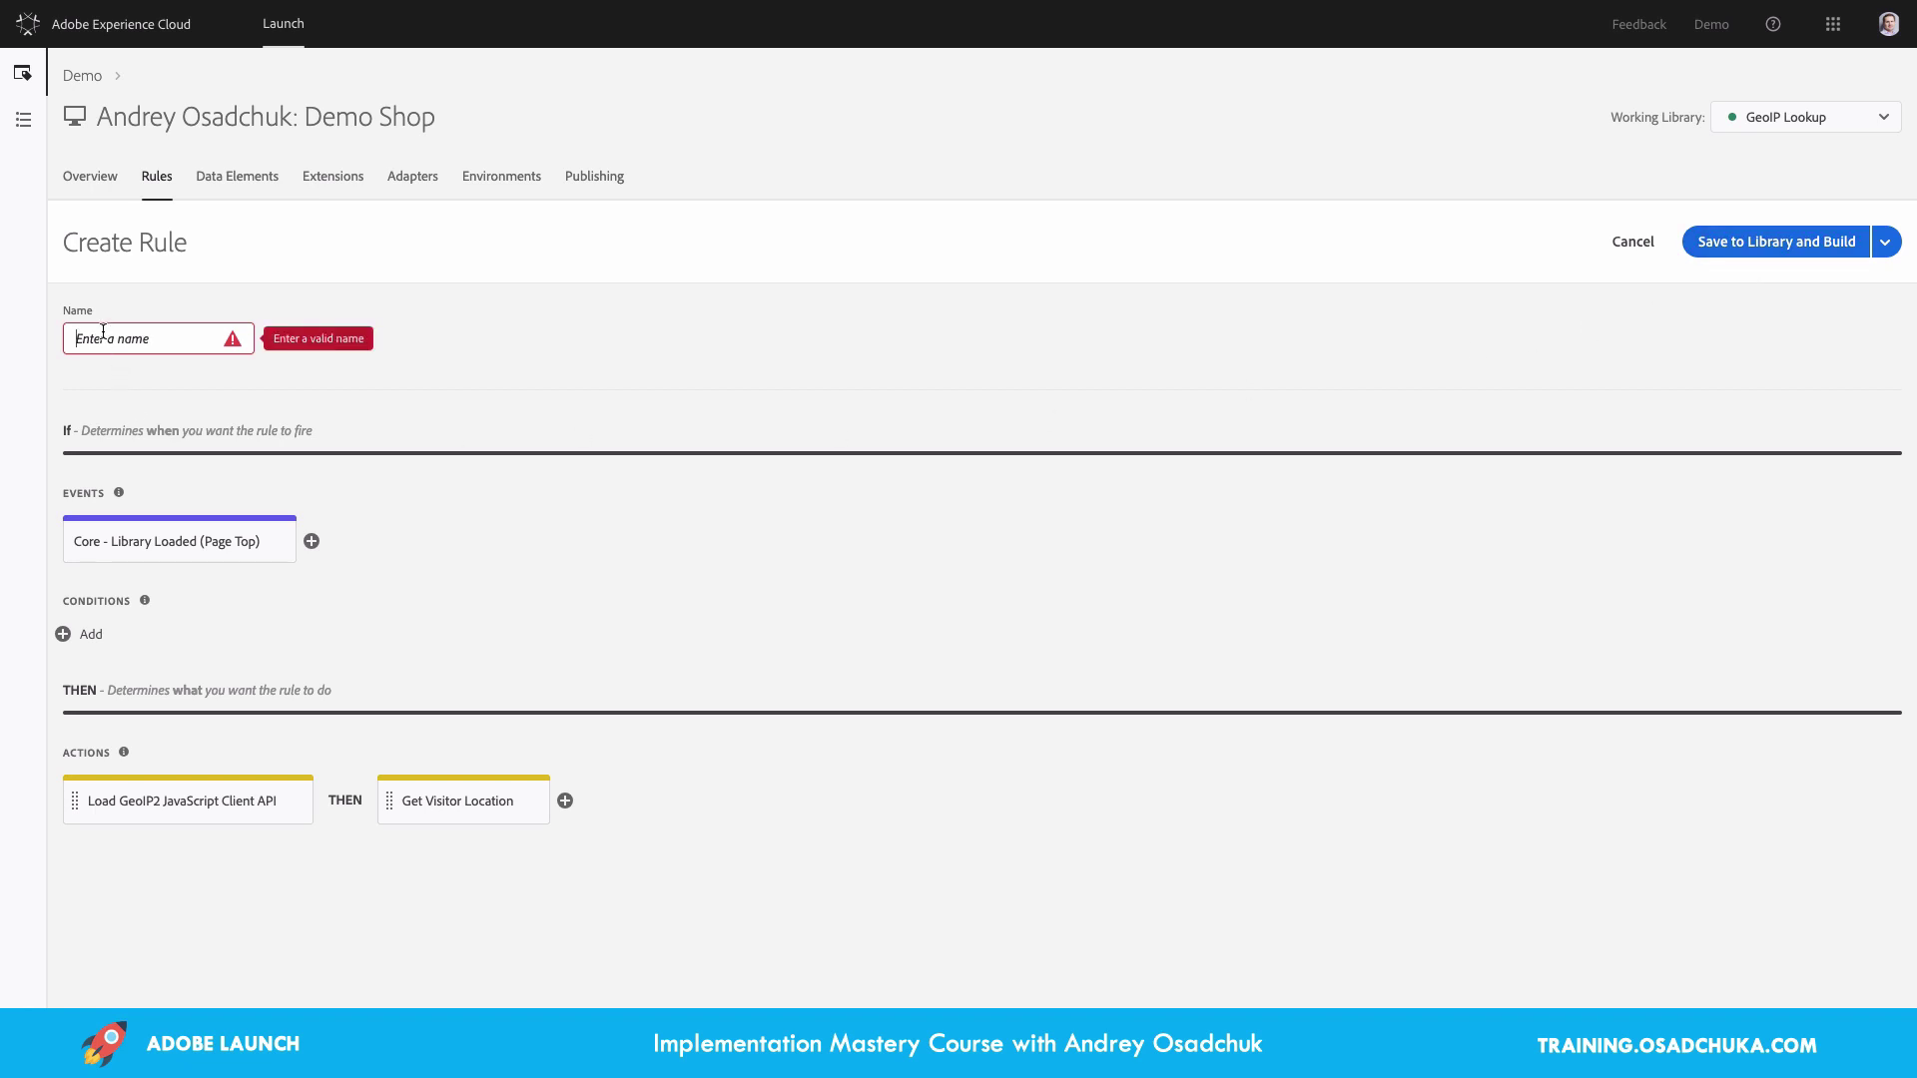
{"action": "type", "text": "Library Loaded "}
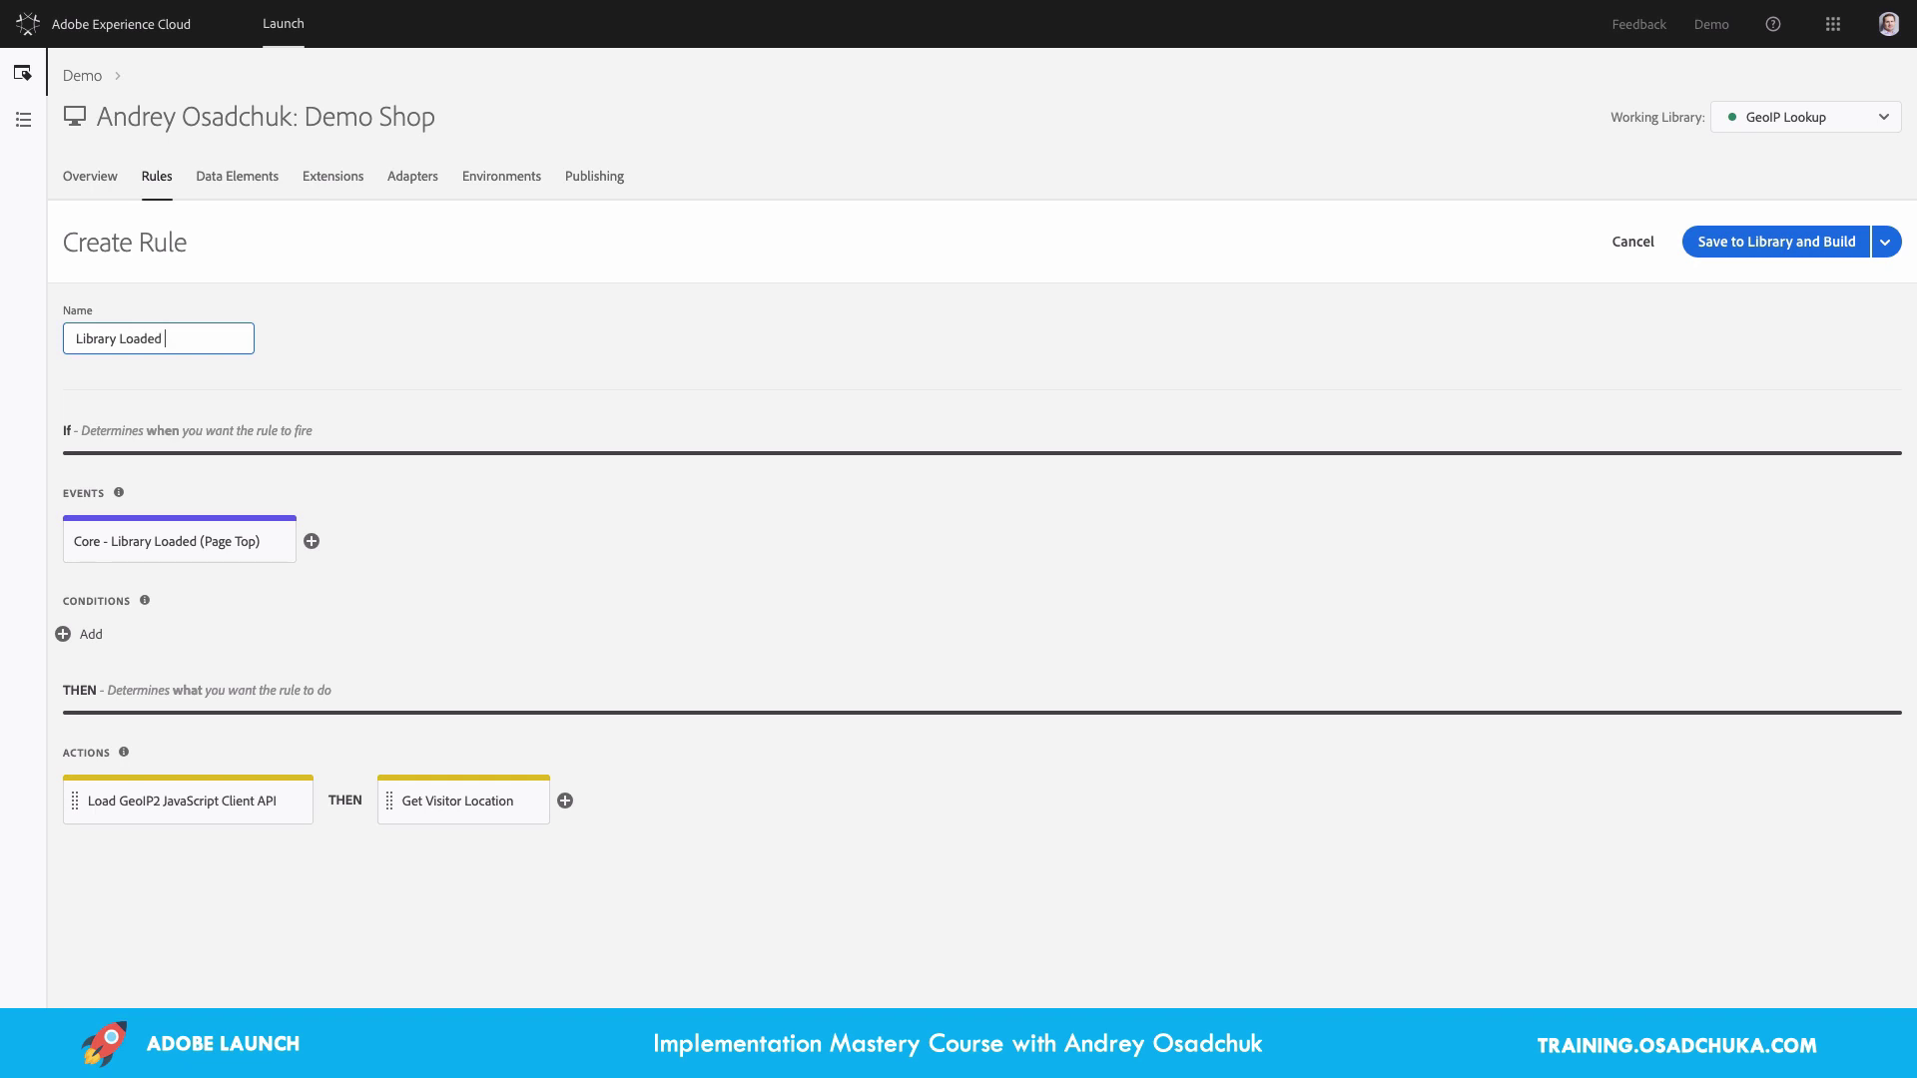
{"action": "type", "text": "- Geo"}
{"action": "type", "text": "IP Lookup"}
{"action": "type", "text": "Library and Loc"}
{"action": "left_click", "coordinate": [1765, 250]}
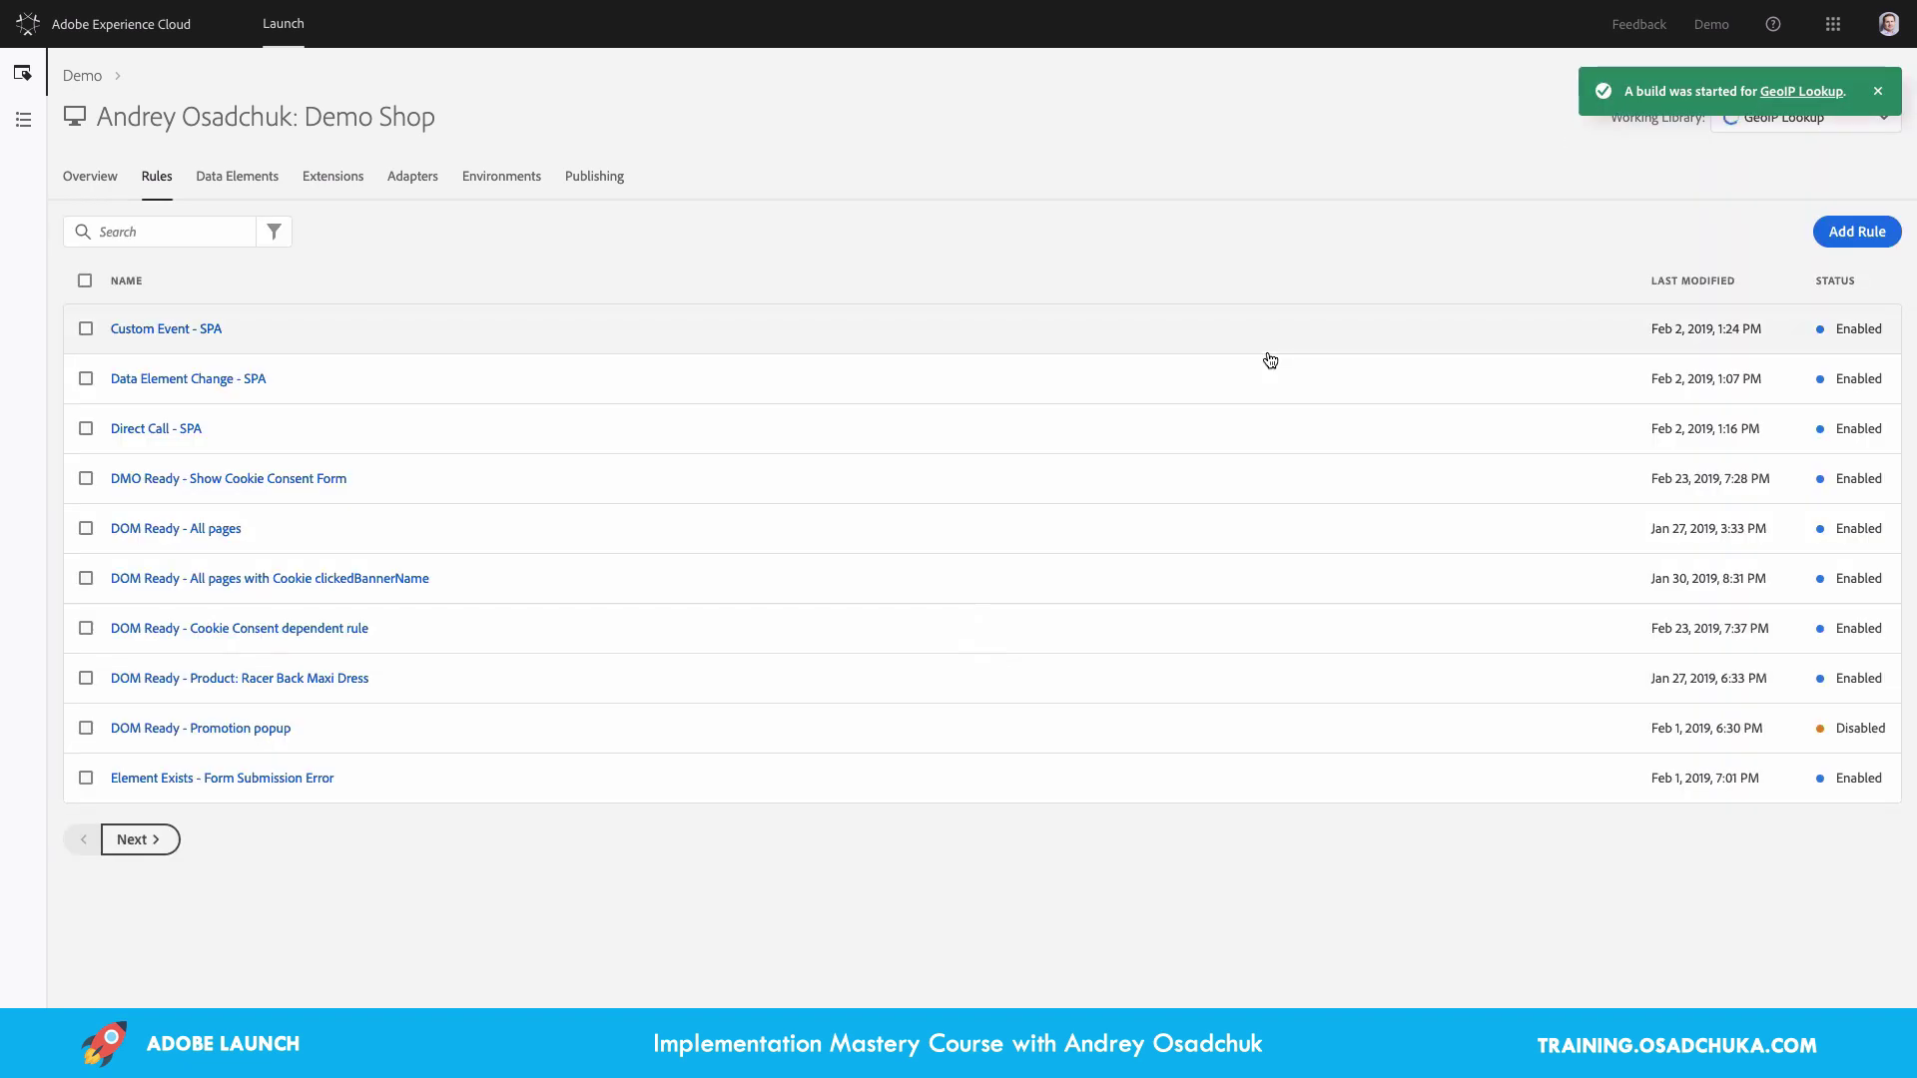
{"action": "left_click", "coordinate": [162, 835]}
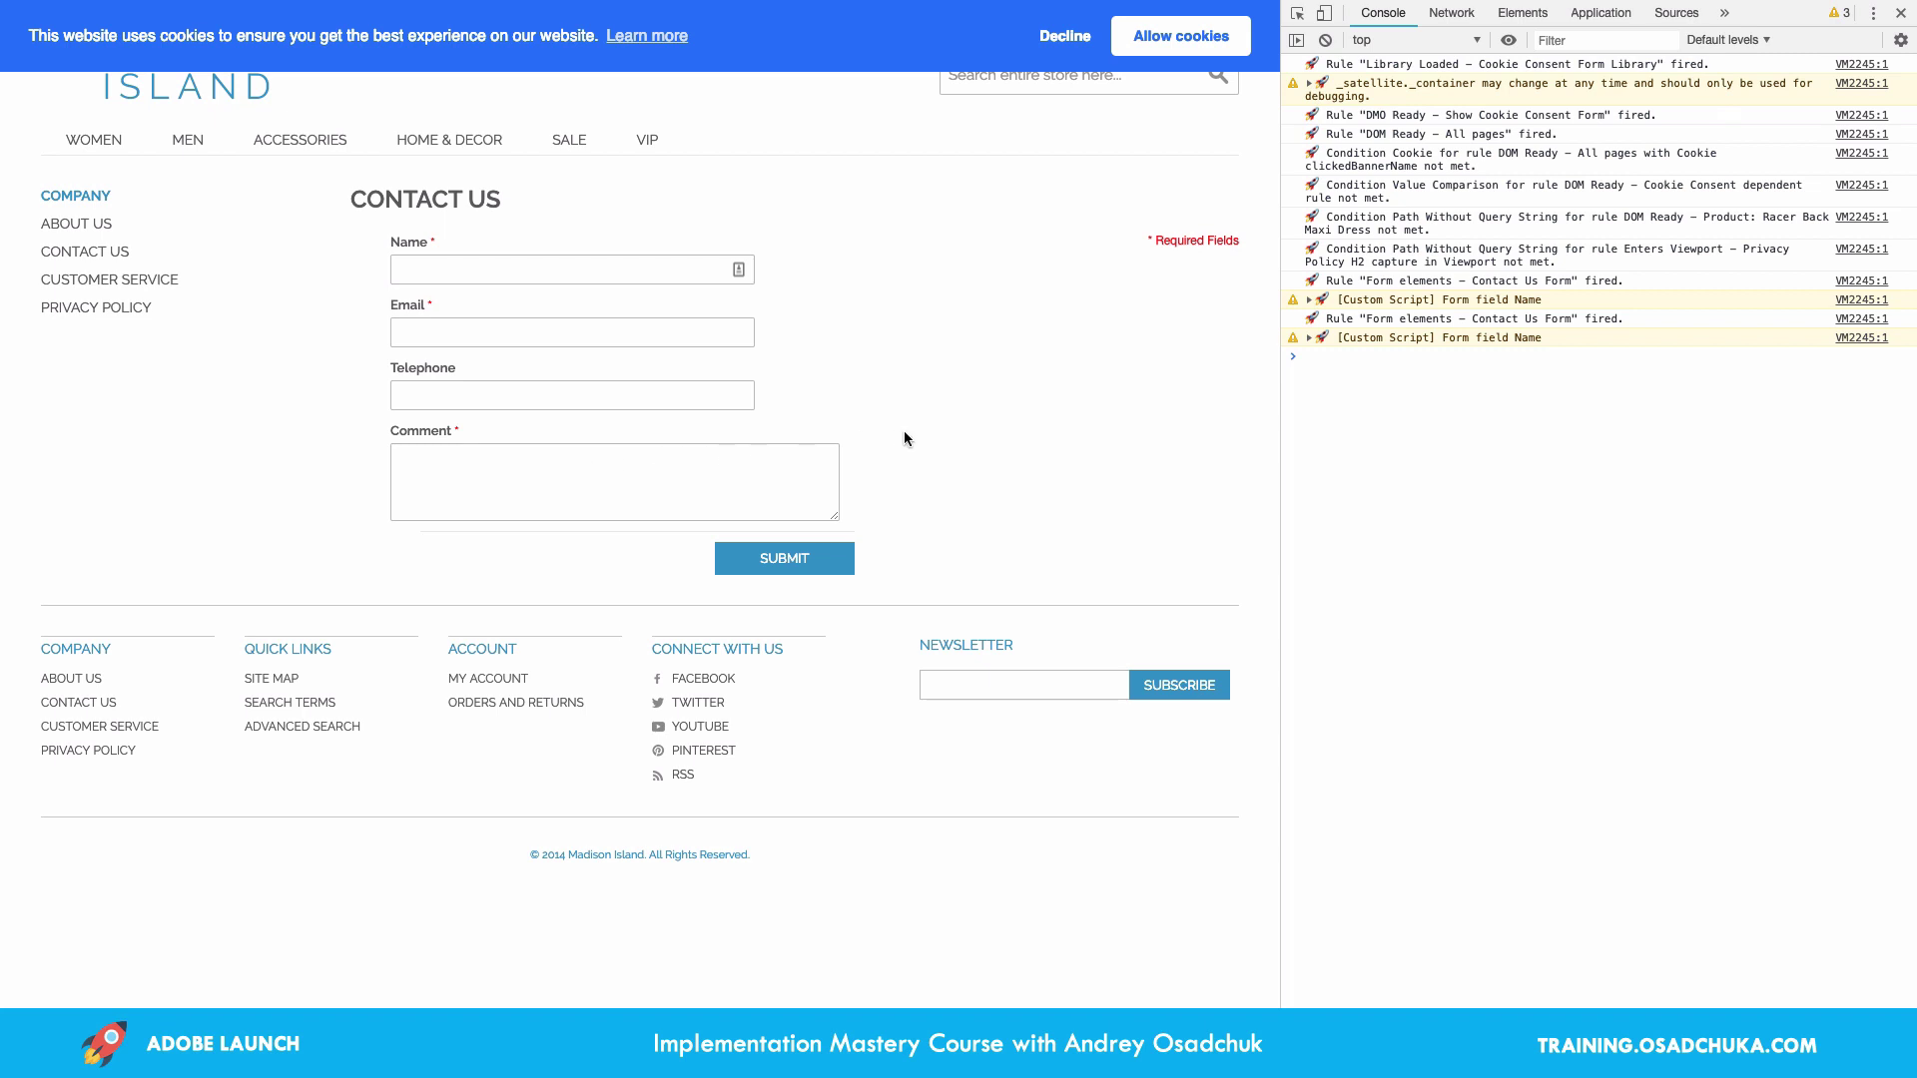
Reload the demo shop's Contact Us page and examine the fired GeoIP rule and the country iso_code of the logged location object
{"action": "key", "text": "super+r"}
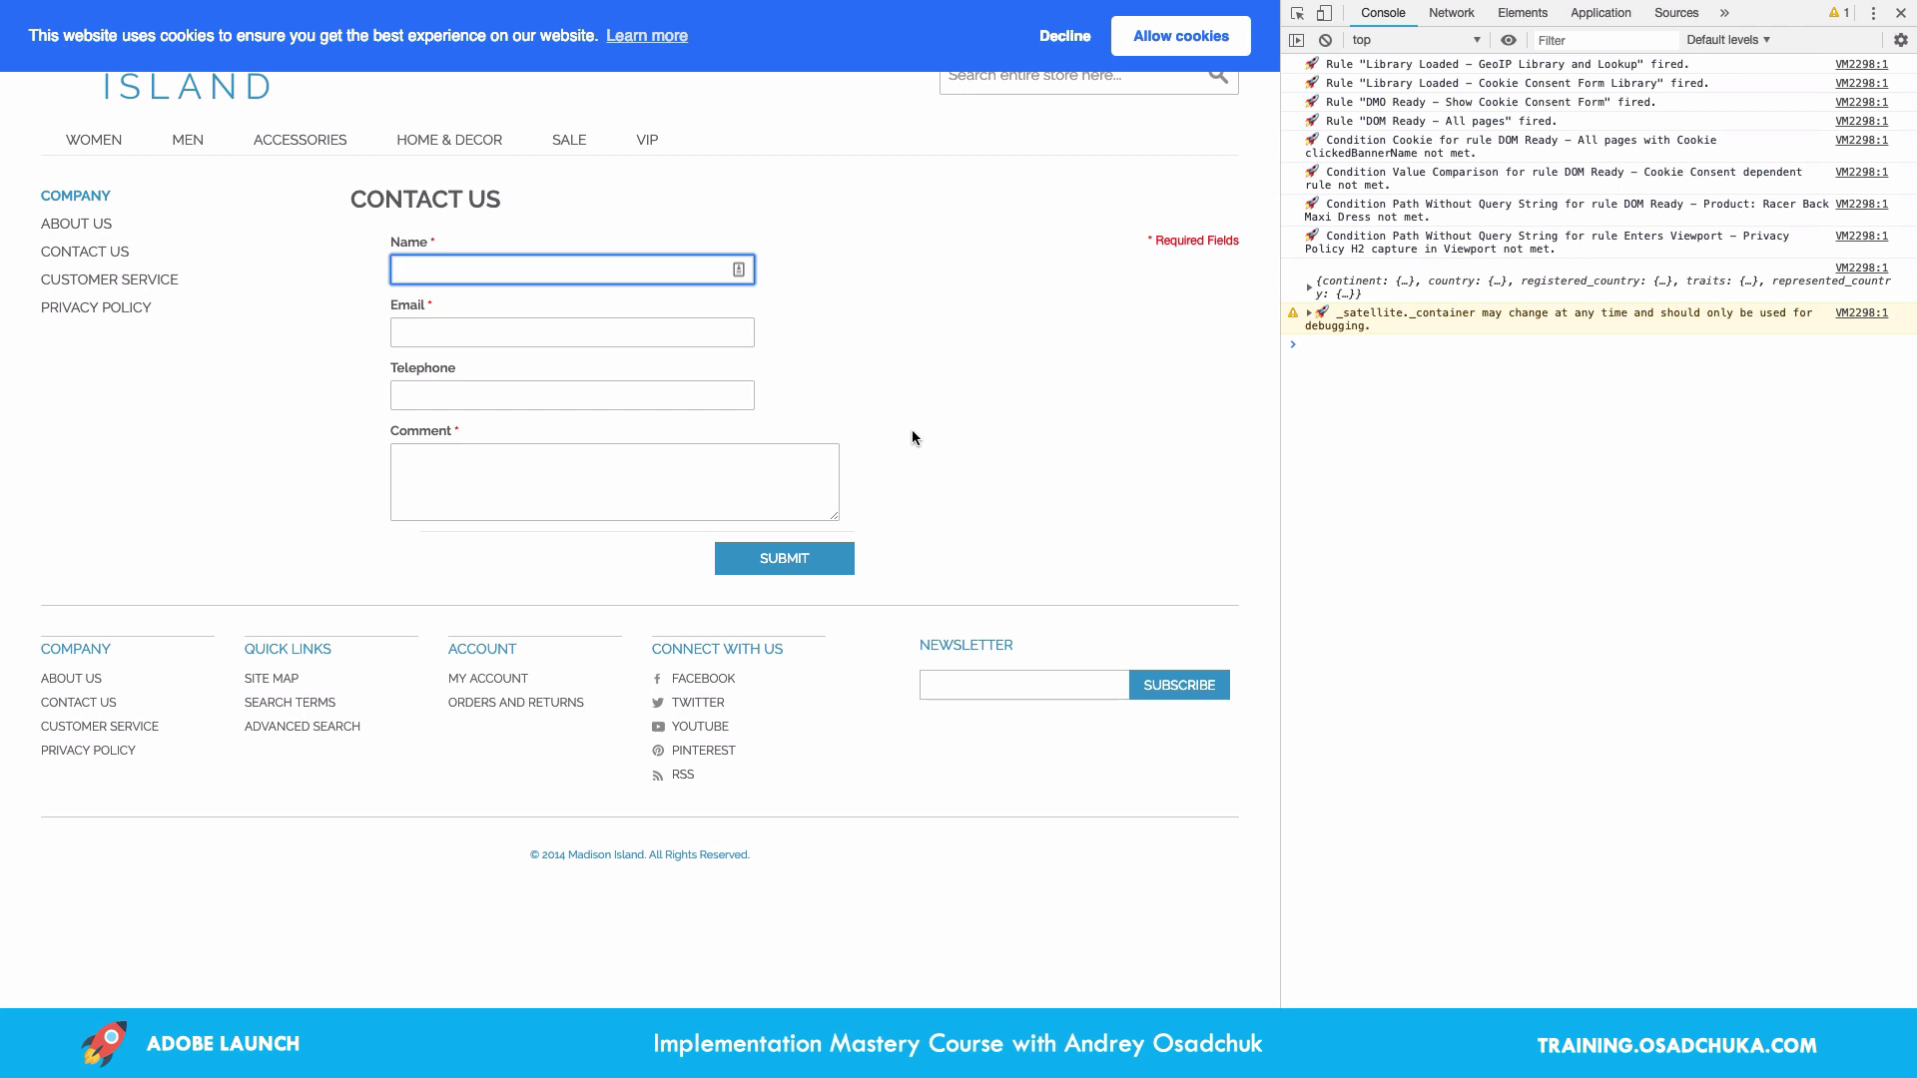
{"action": "left_click_drag", "start_coordinate": [1366, 64], "coordinate": [1684, 70]}
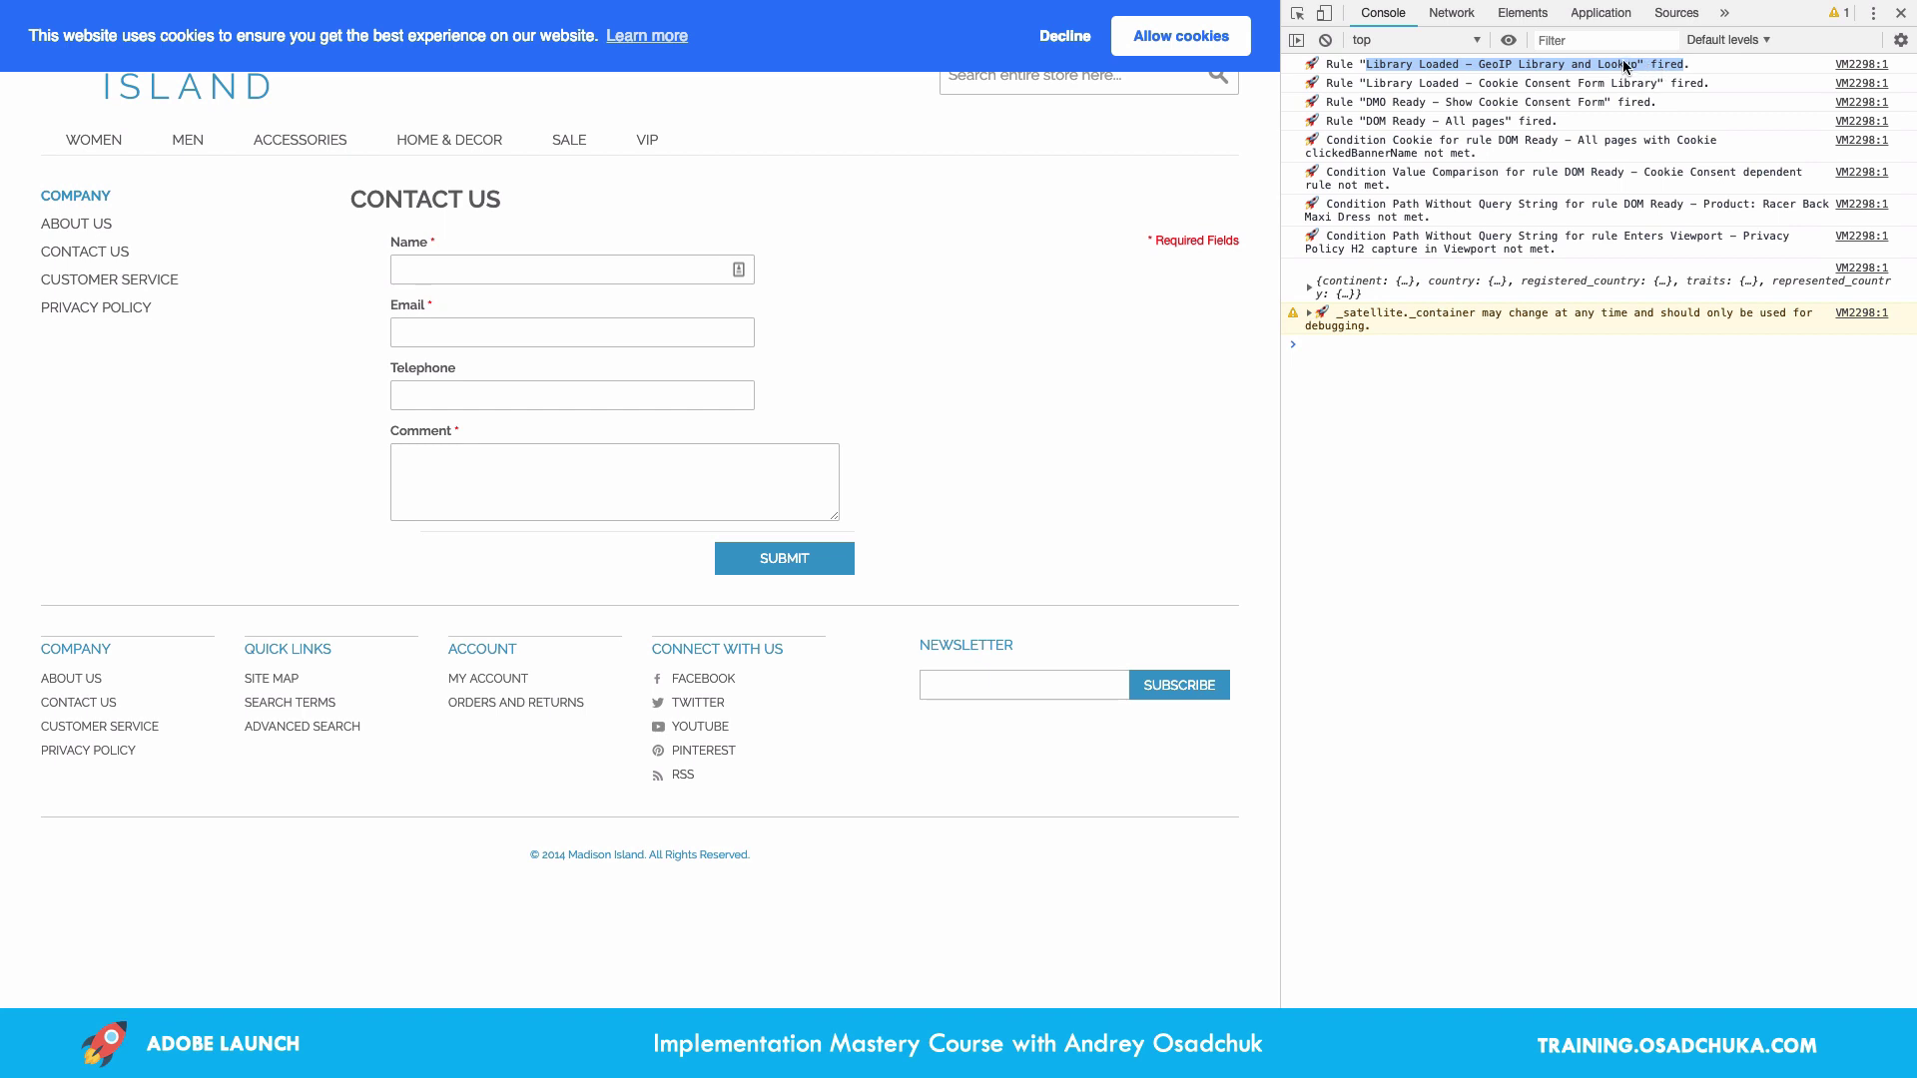
{"action": "left_click", "coordinate": [1308, 291]}
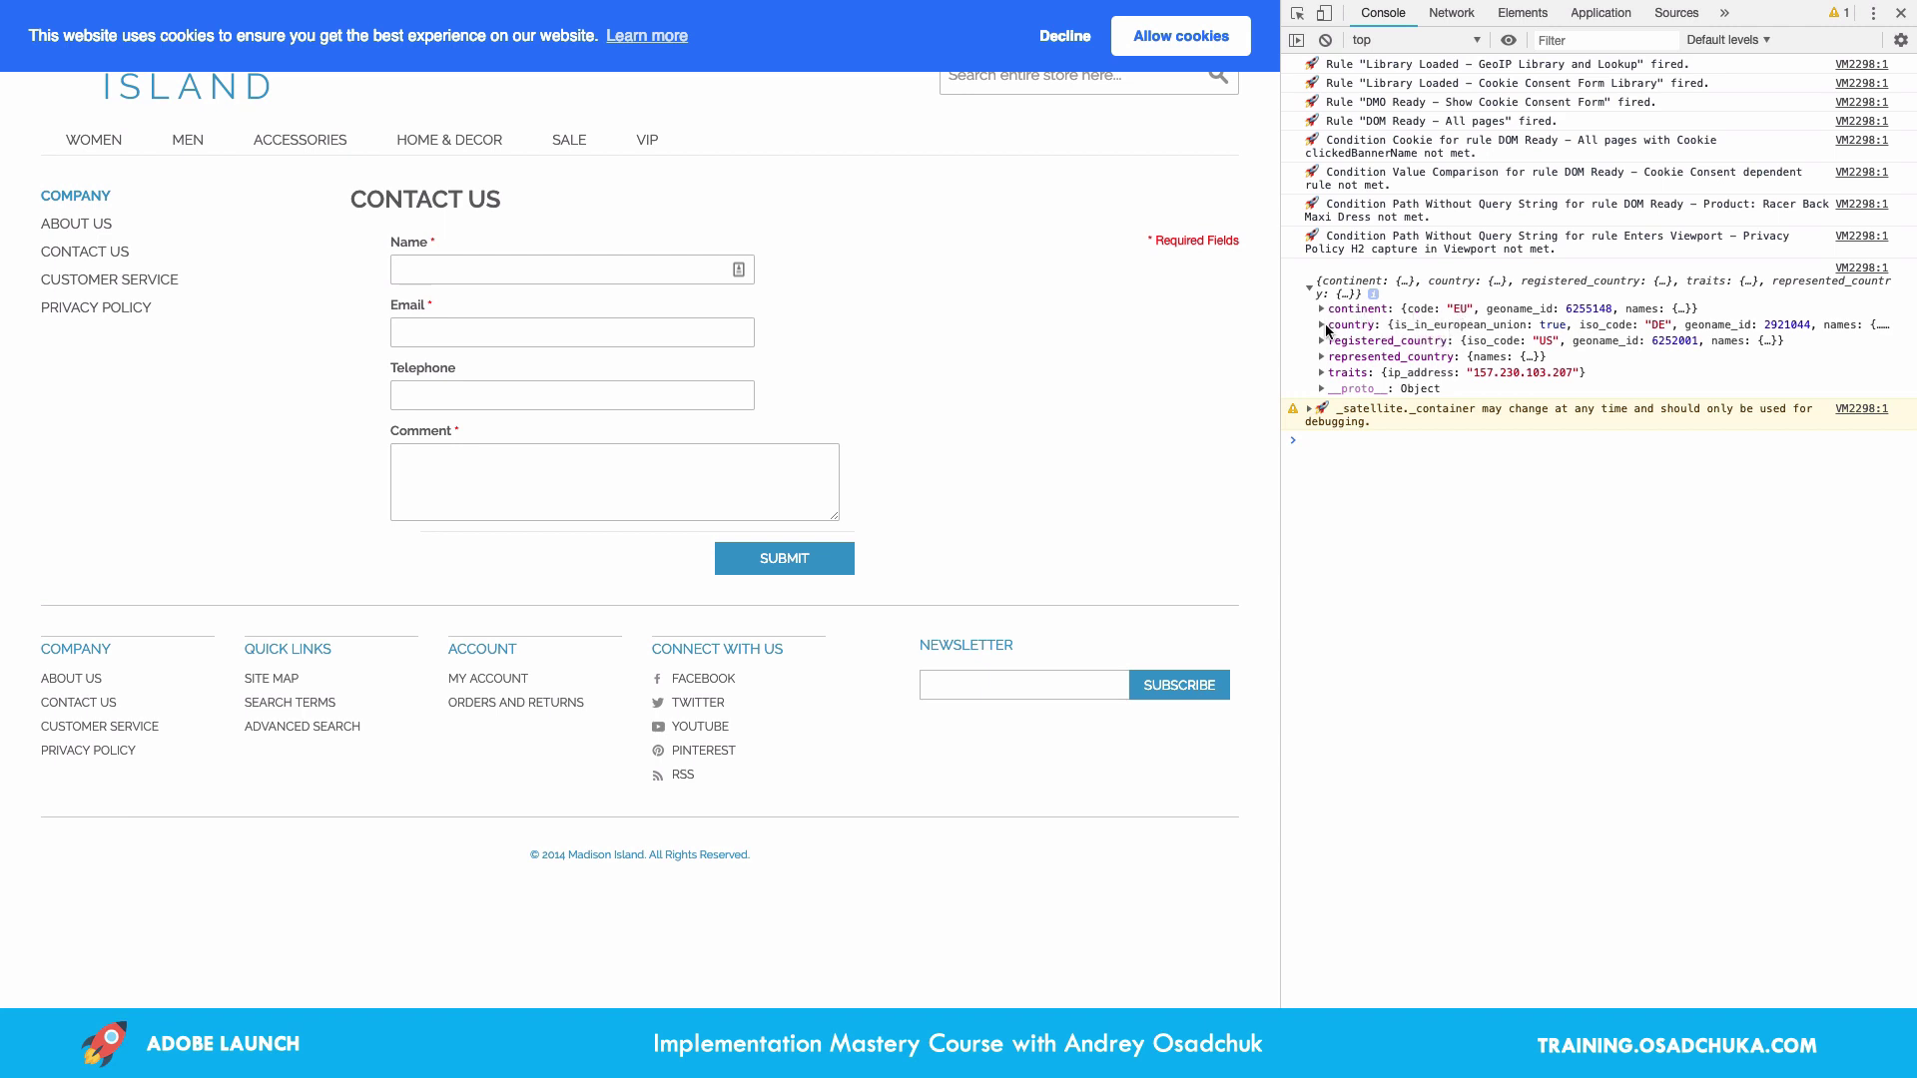
{"action": "left_click", "coordinate": [1323, 324]}
{"action": "double_click", "coordinate": [1418, 373]}
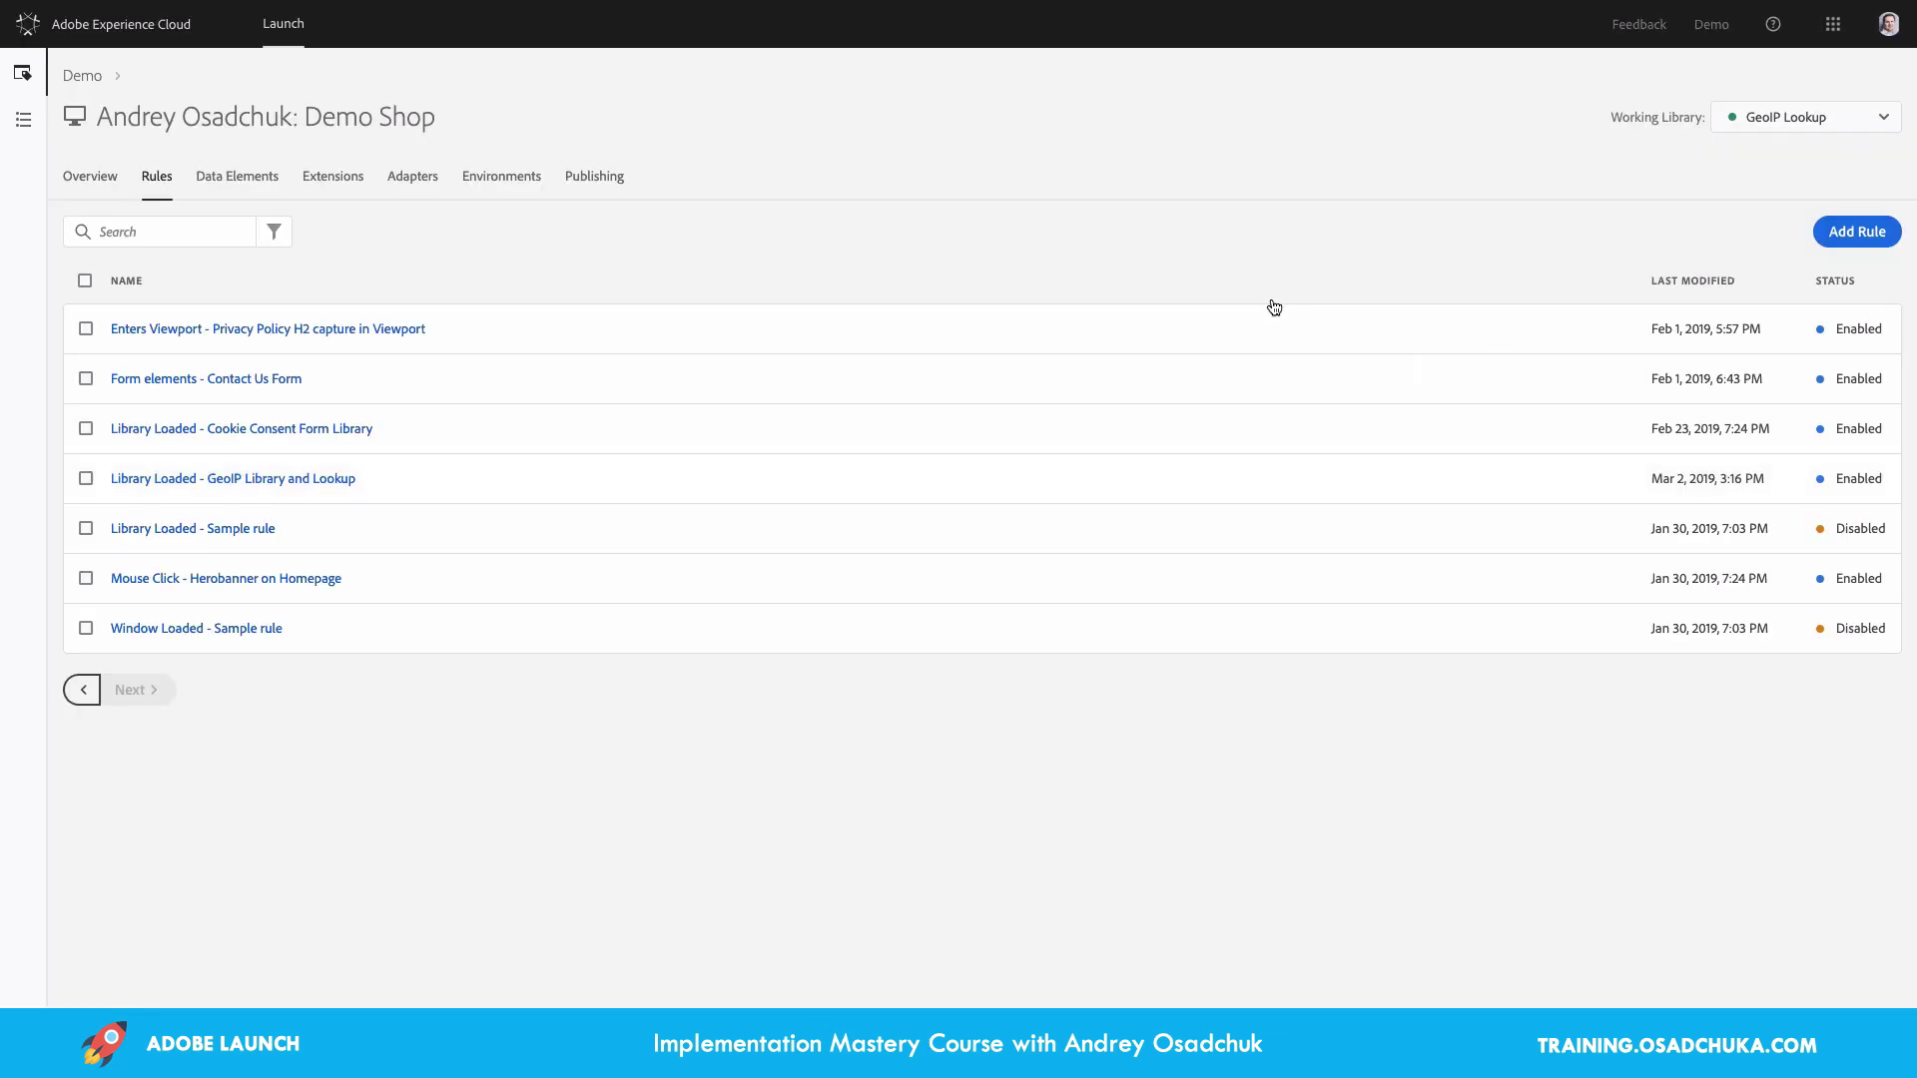
In the text editor, declare var visitorCountryCode = location.country.iso_code; inside the onSuccess function
{"action": "key", "text": "ctrl+Right"}
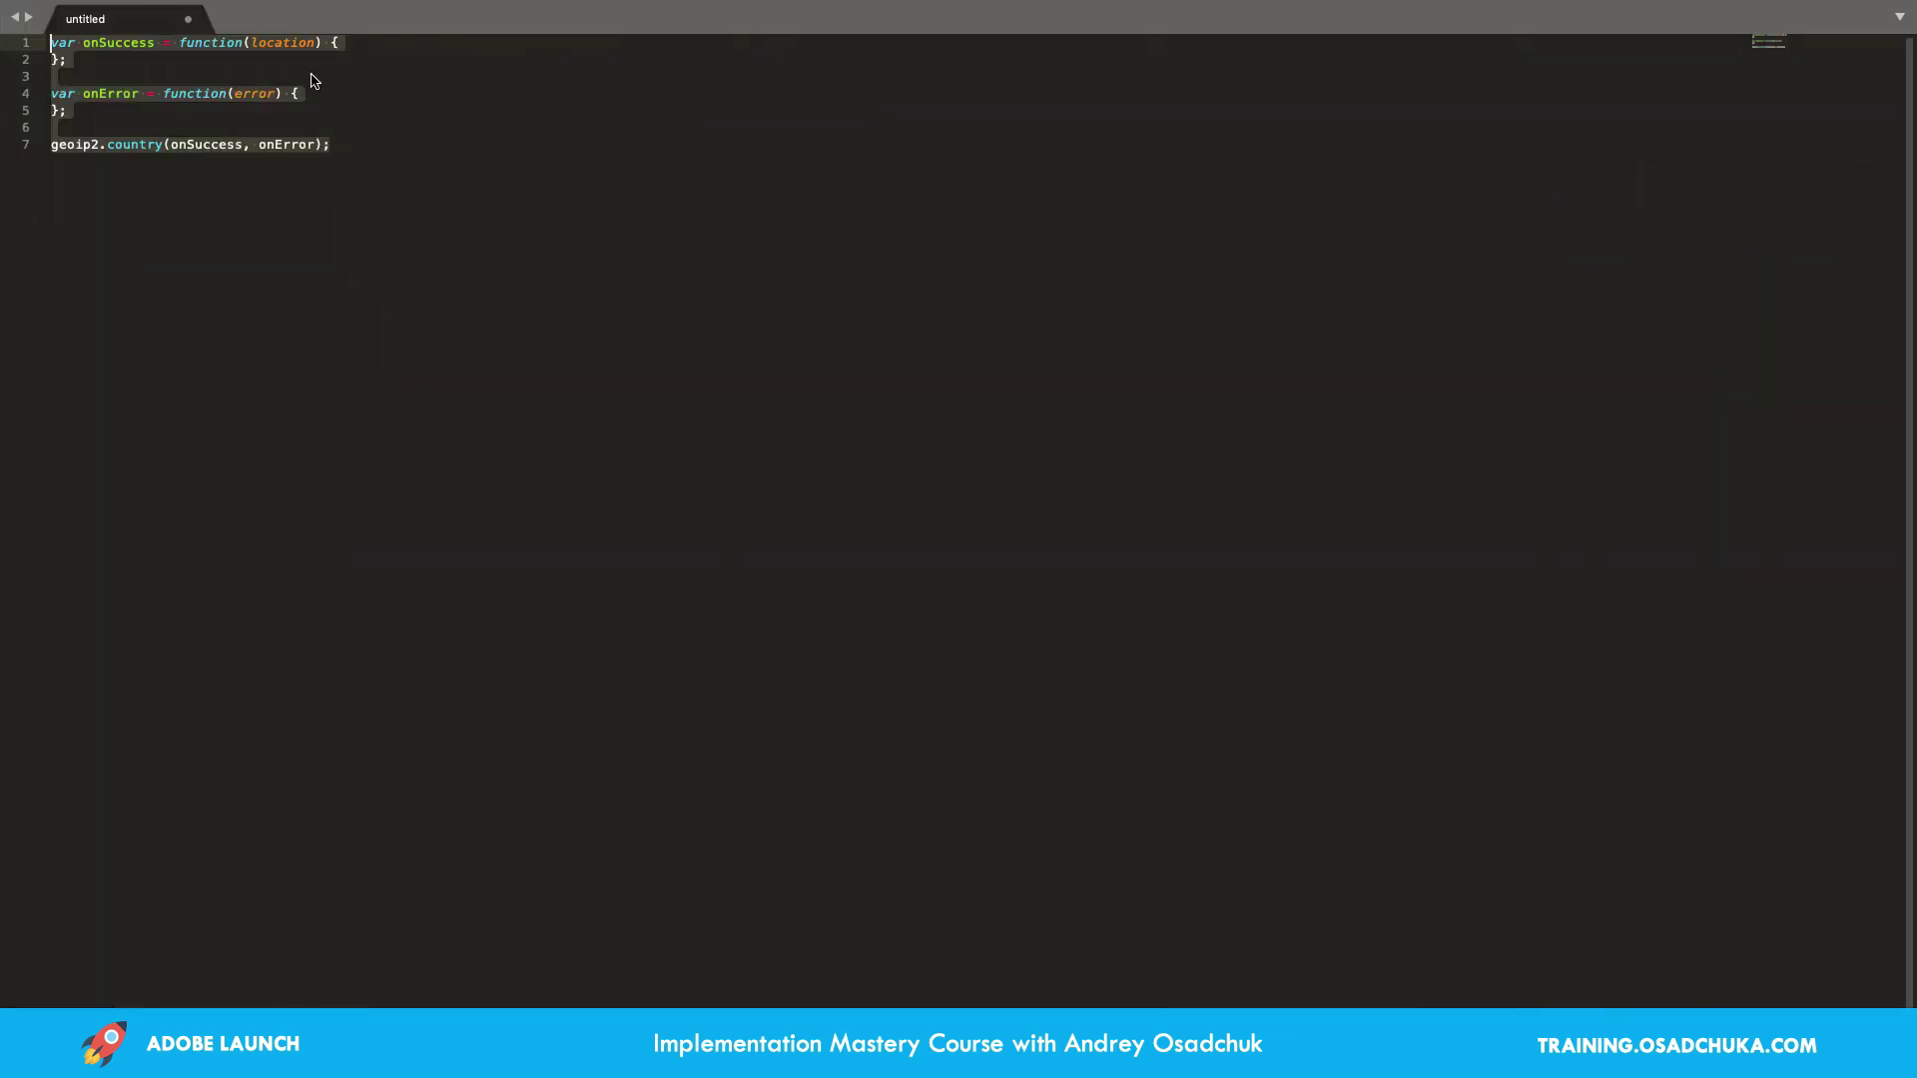
{"action": "left_click", "coordinate": [397, 48]}
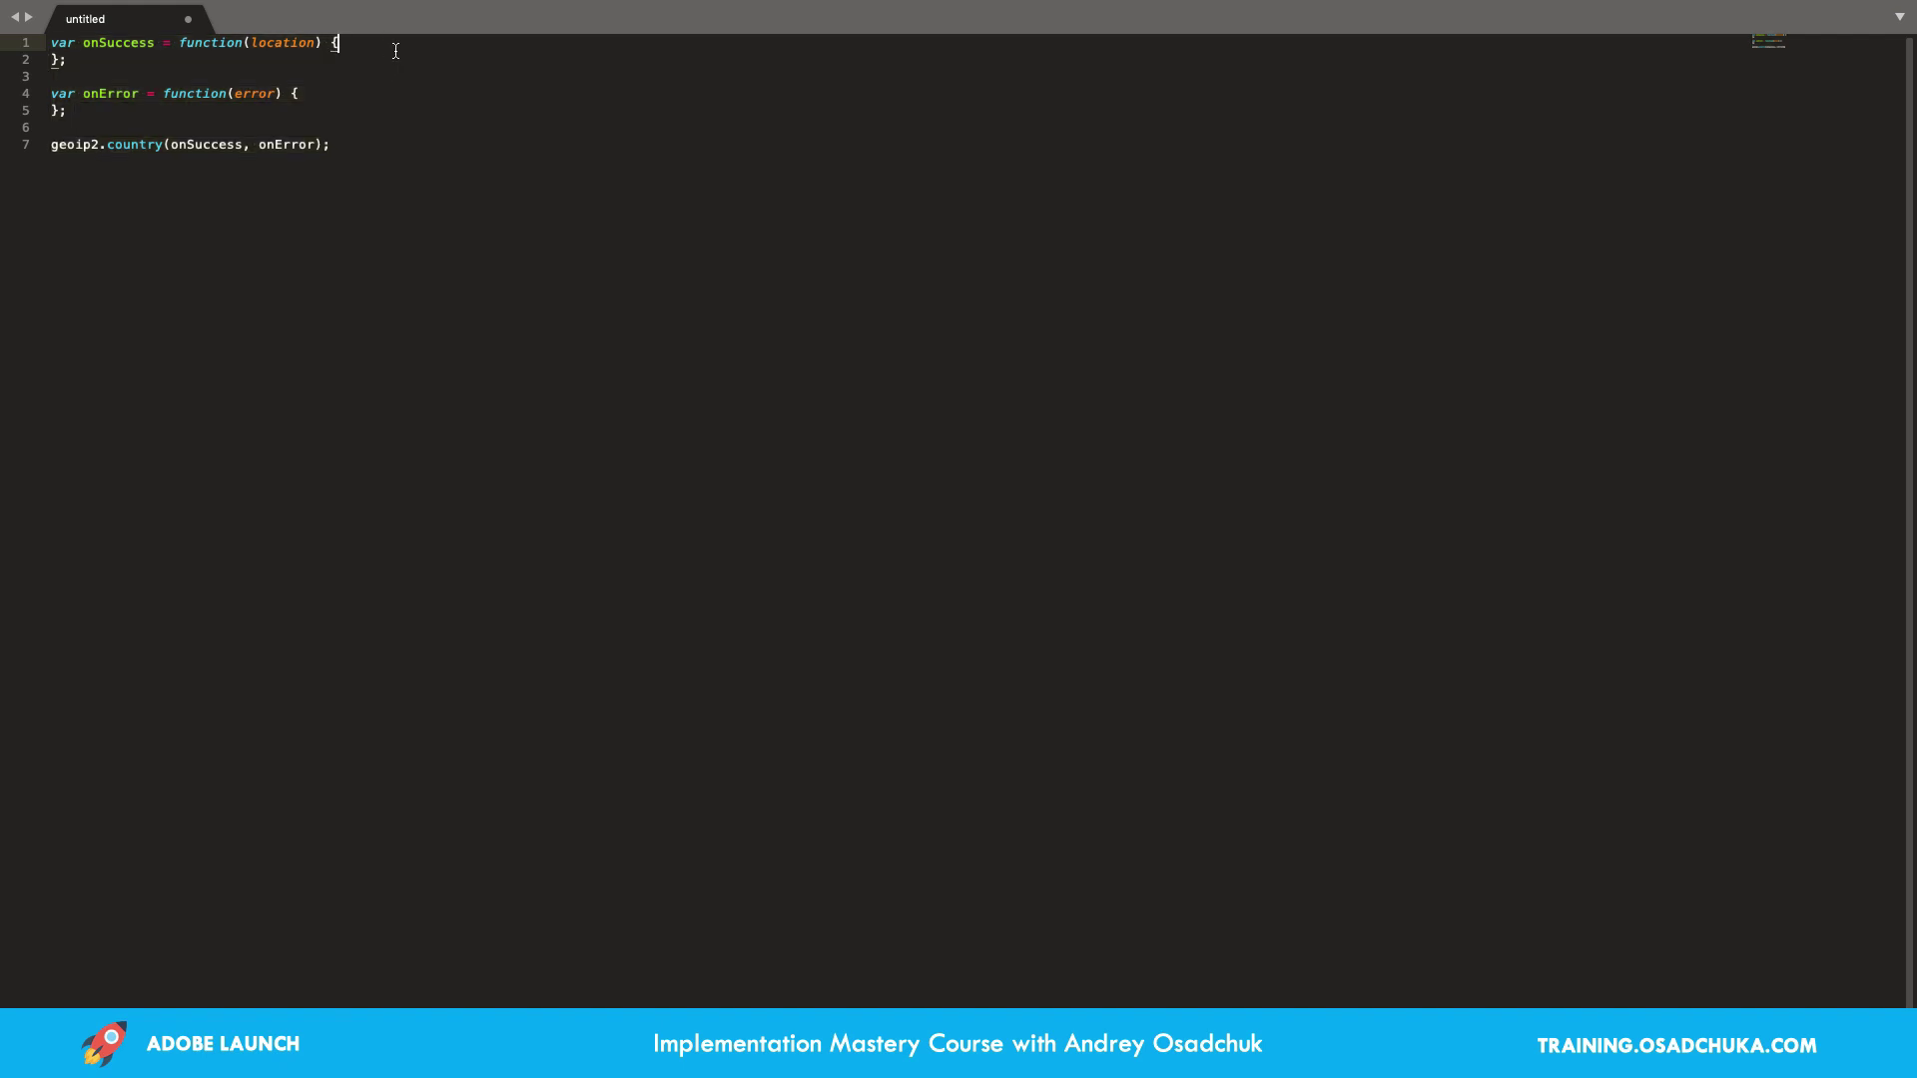
{"action": "key", "text": "Return"}
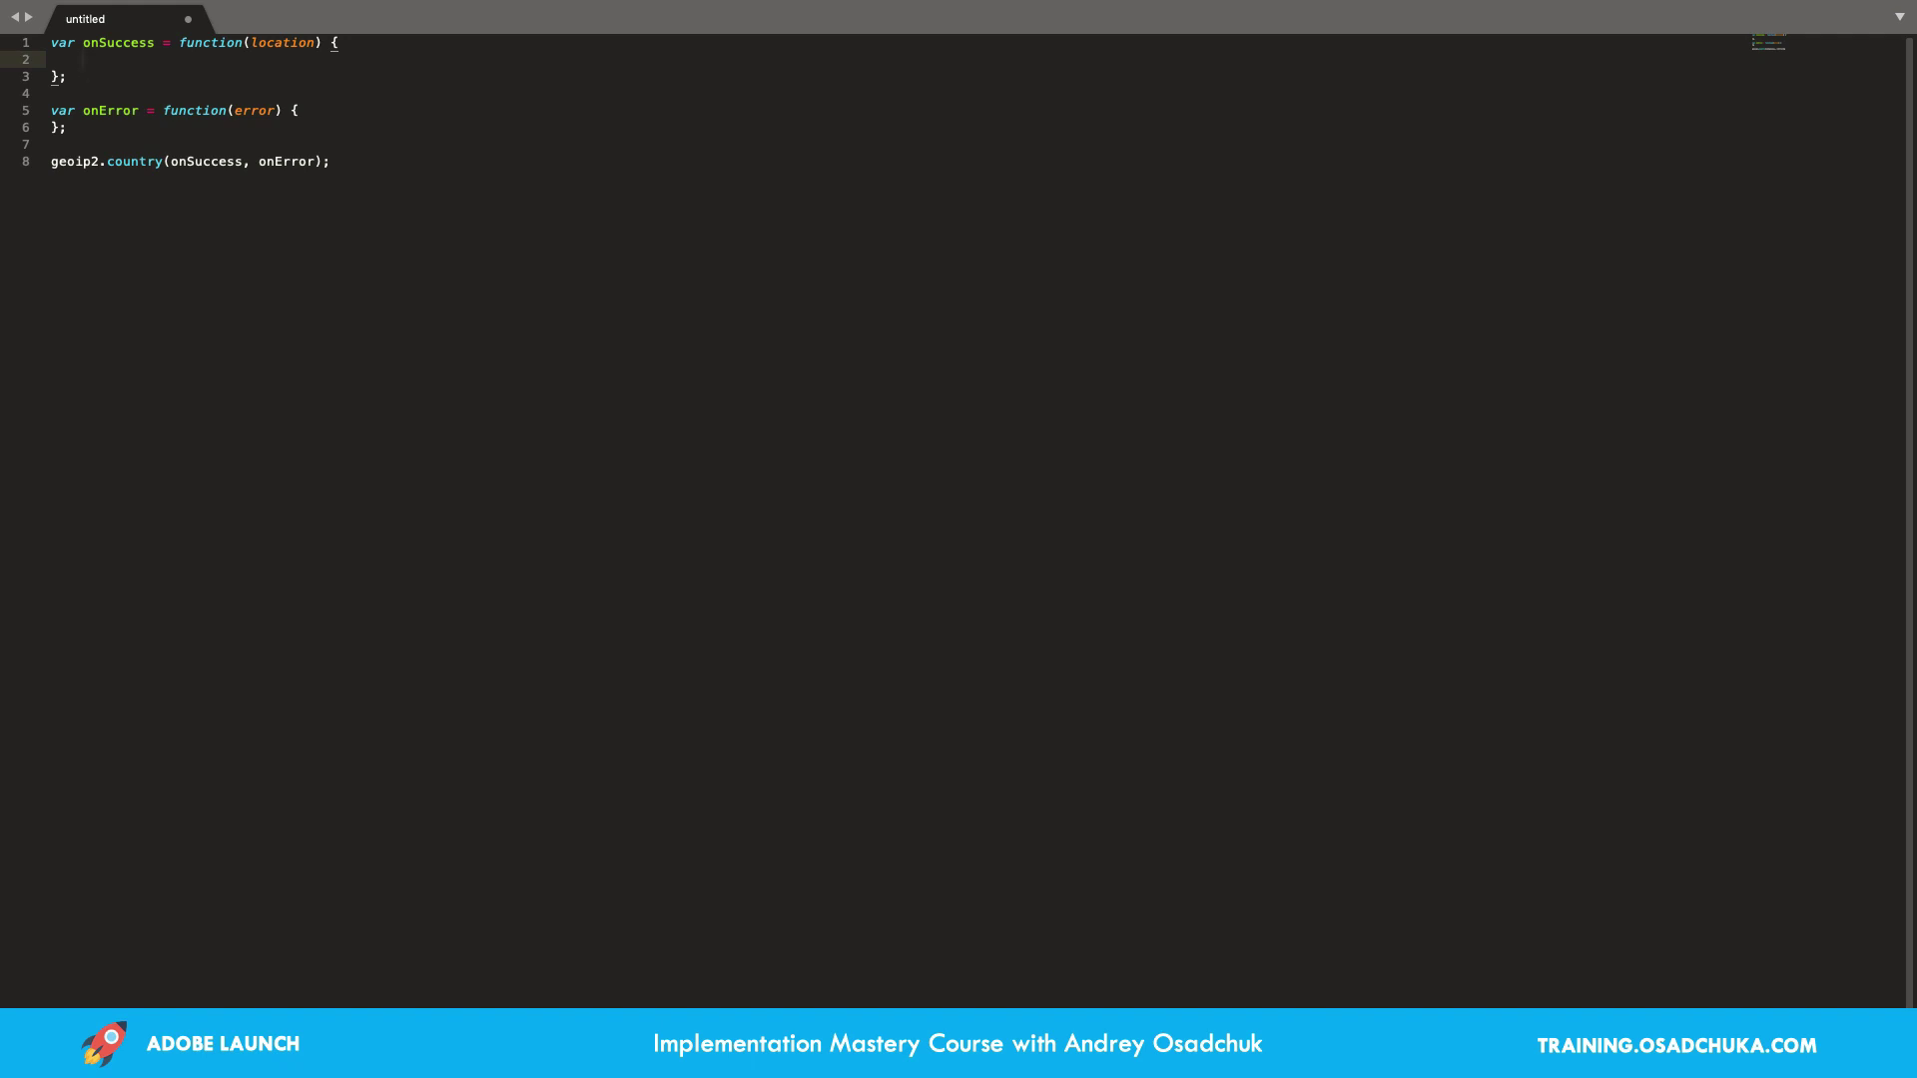
{"action": "type", "text": "var visitorCountryCode ="}
{"action": "type", "text": "location.country.iso_code;"}
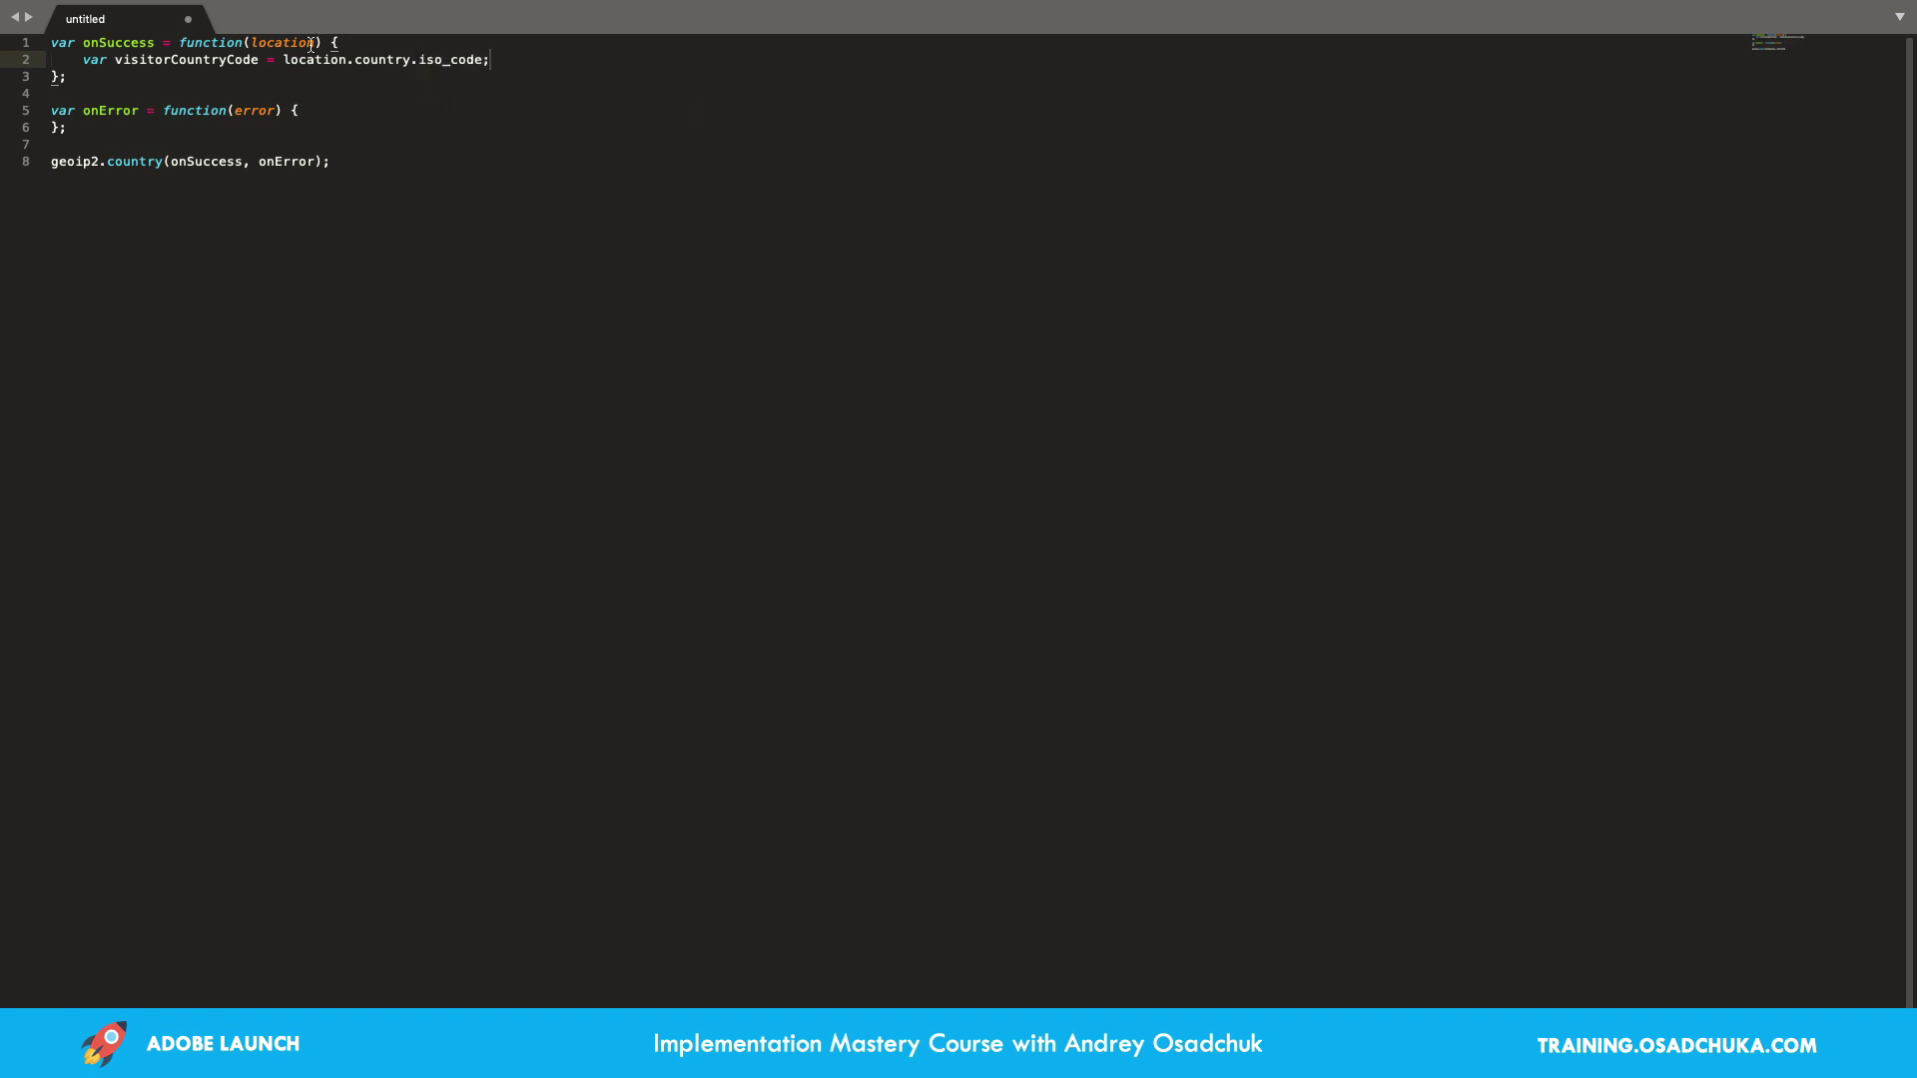
Compare the location.country.iso_code path in the code with the location object logged in the shop page's console
{"action": "left_click_drag", "start_coordinate": [283, 60], "coordinate": [483, 60]}
{"action": "key", "text": "ctrl+Left"}
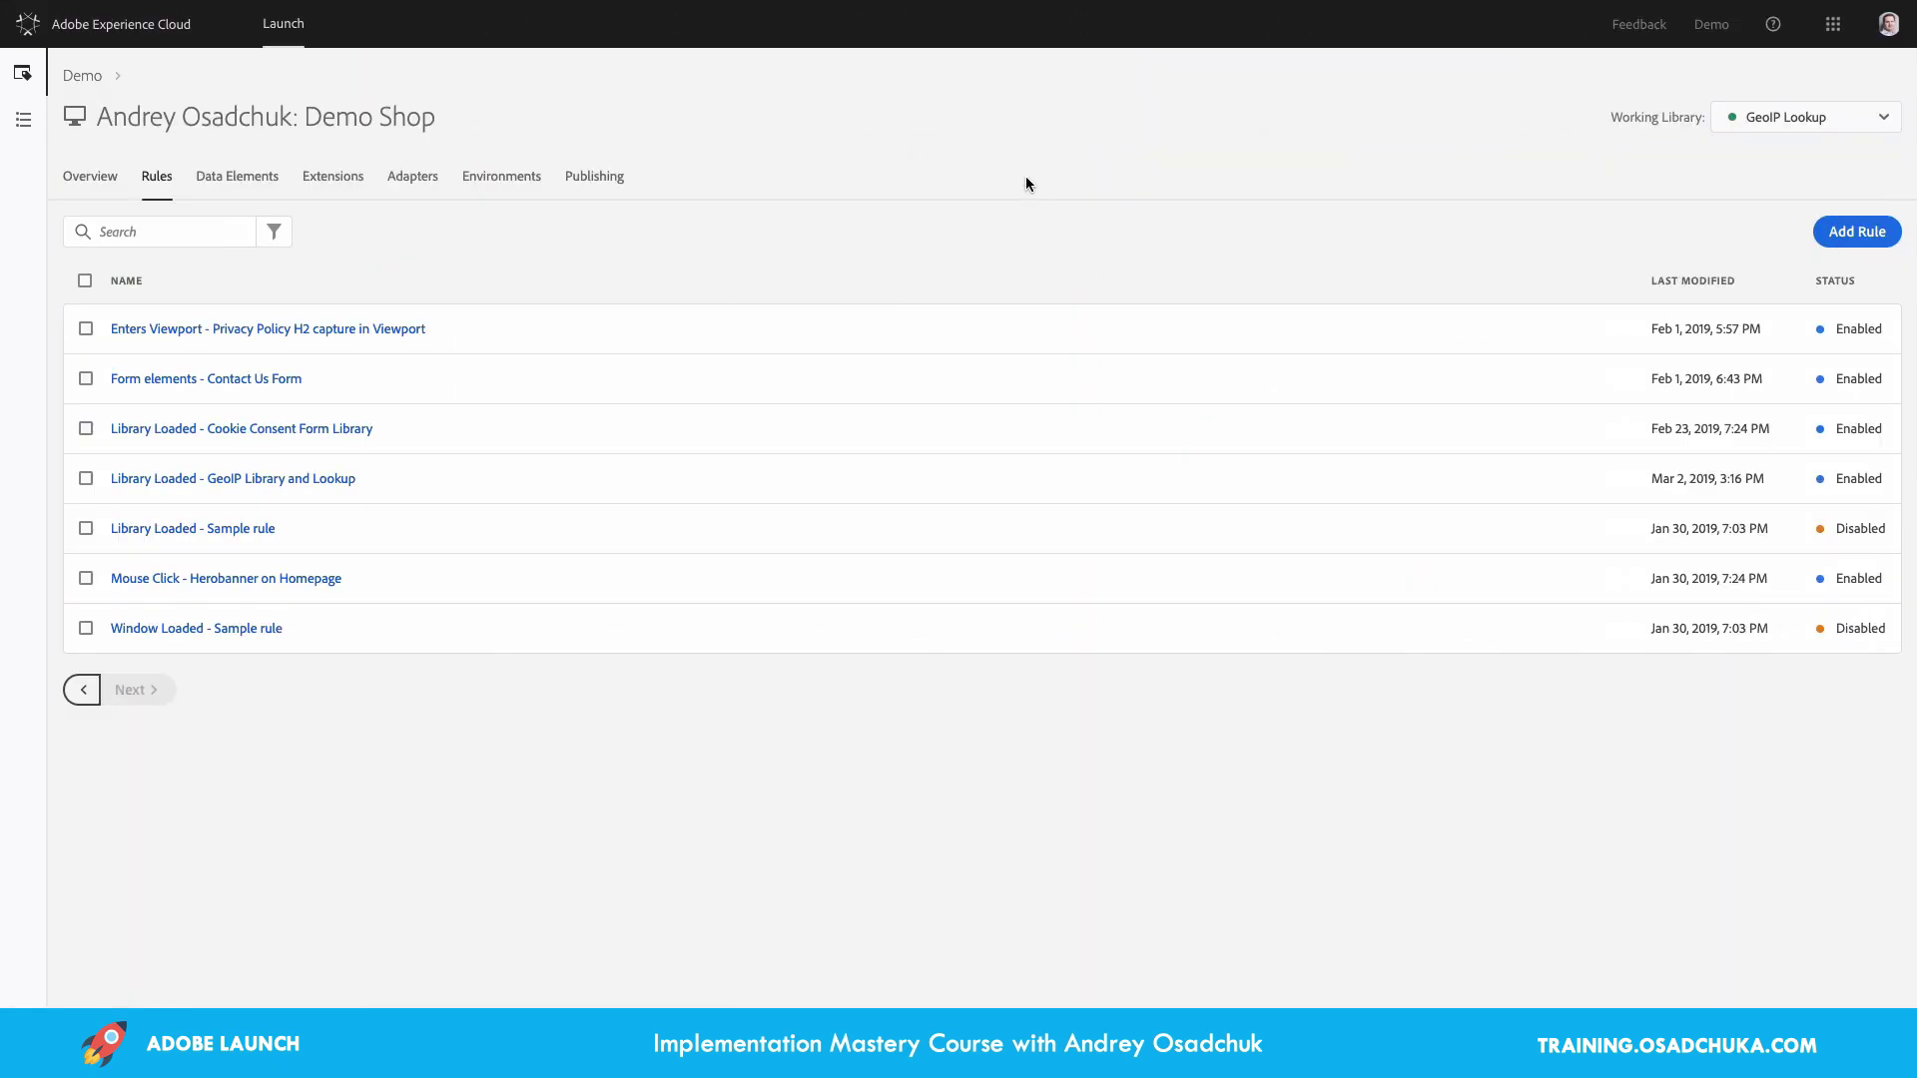
{"action": "key", "text": "ctrl+Tab"}
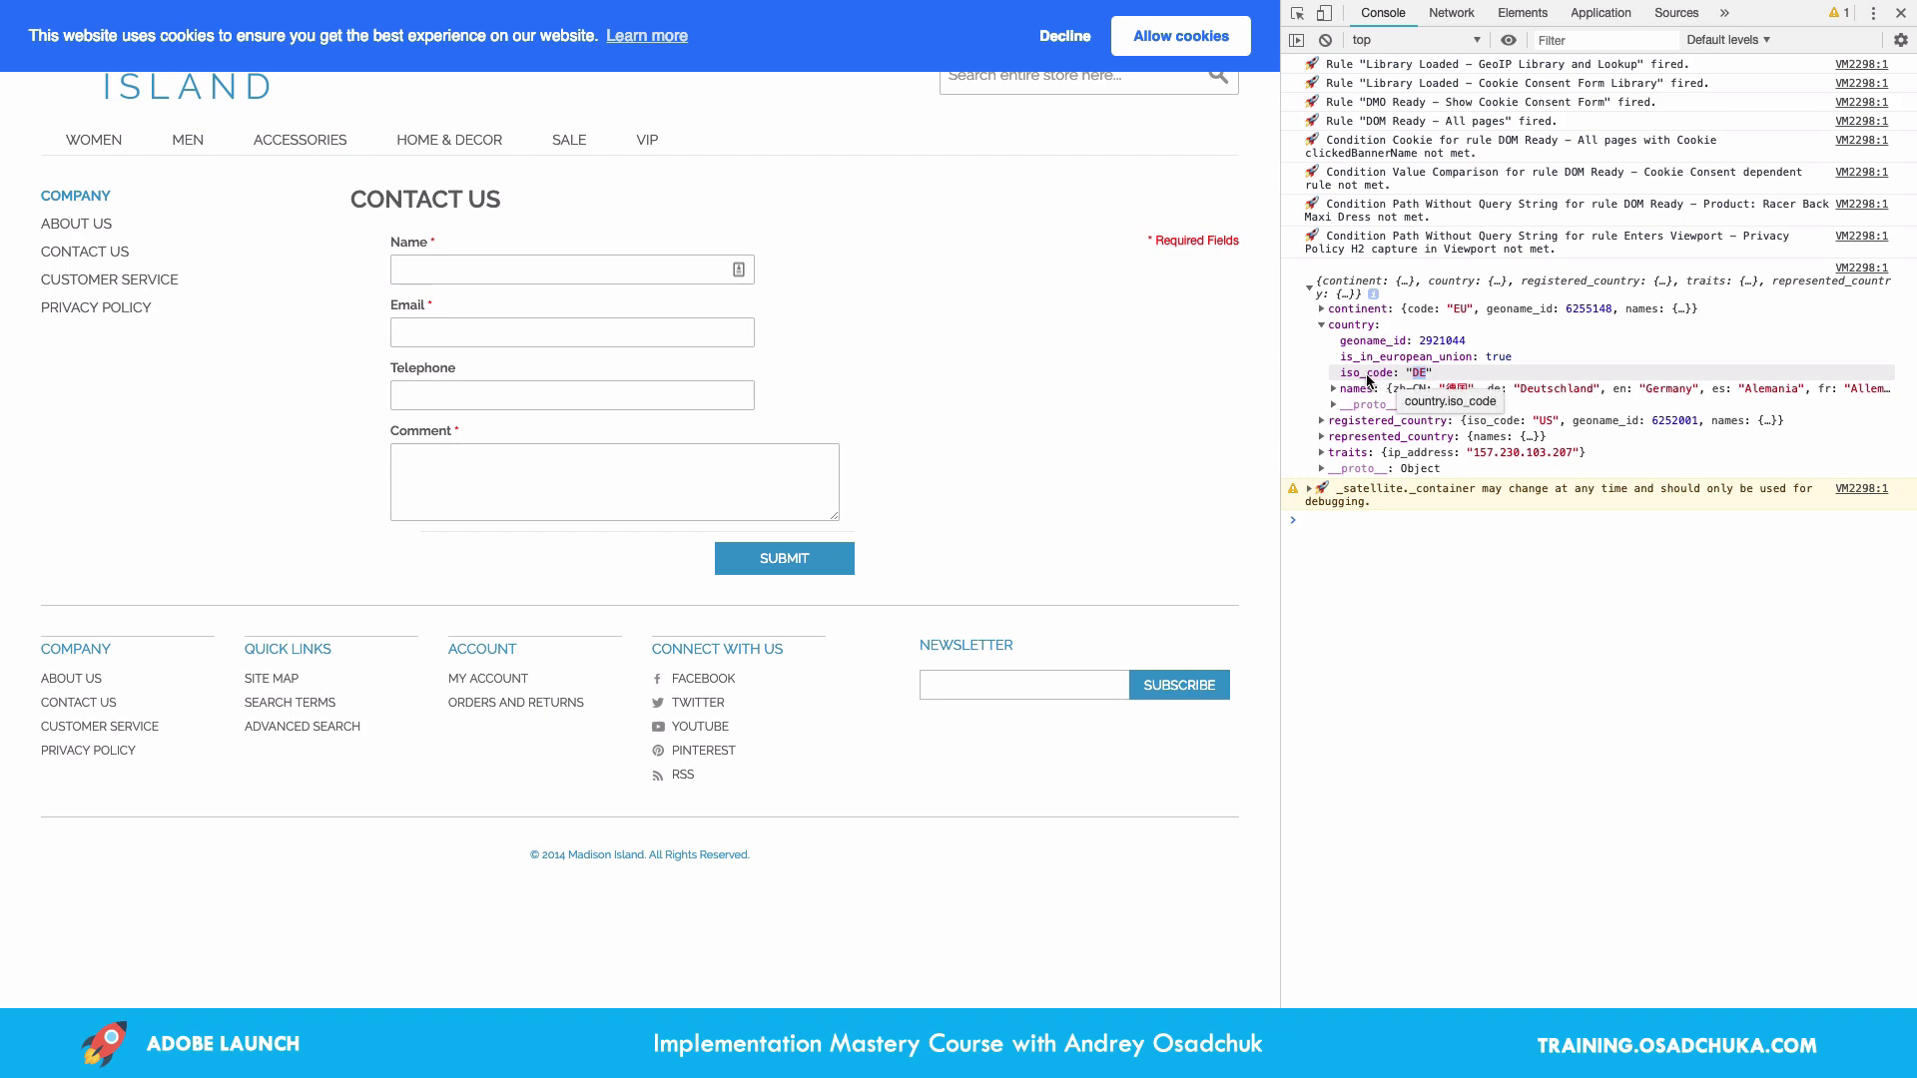
{"action": "key", "text": "ctrl+Tab"}
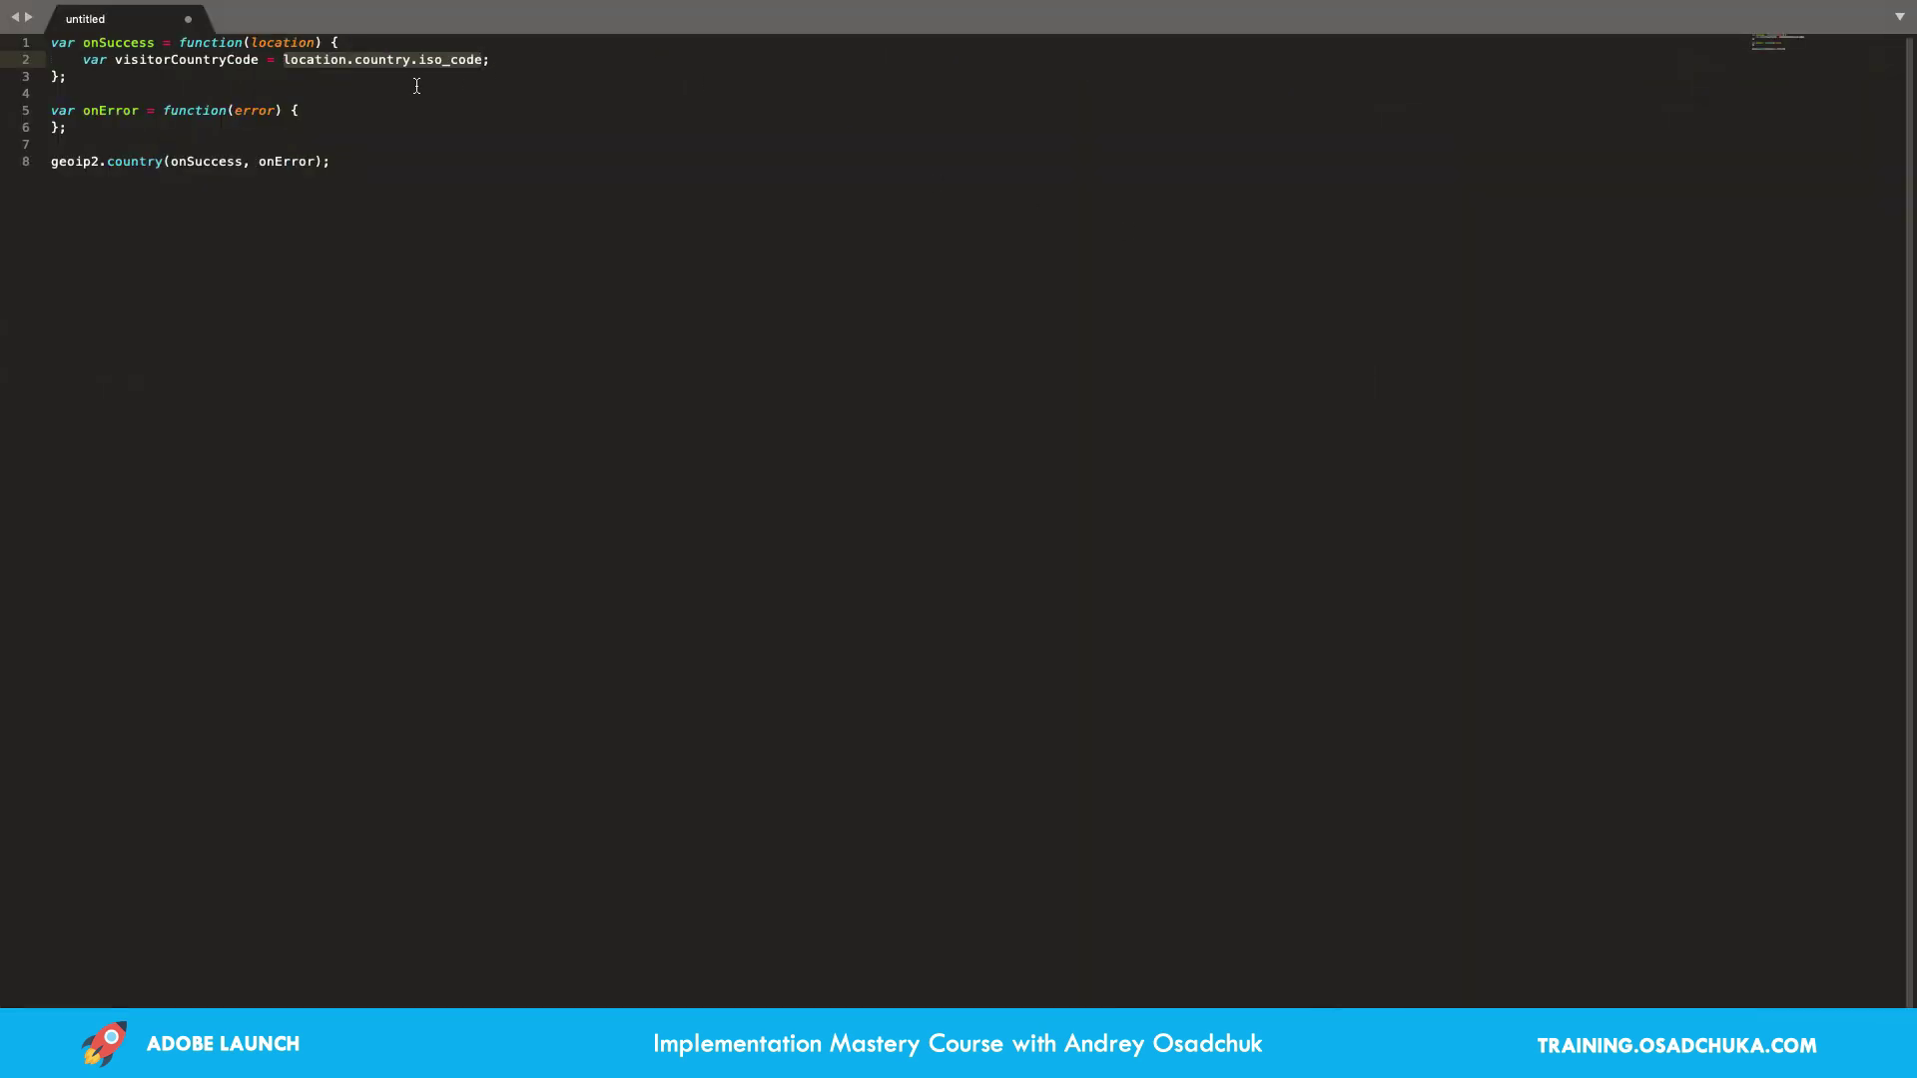
{"action": "left_click_drag", "start_coordinate": [283, 60], "coordinate": [337, 61]}
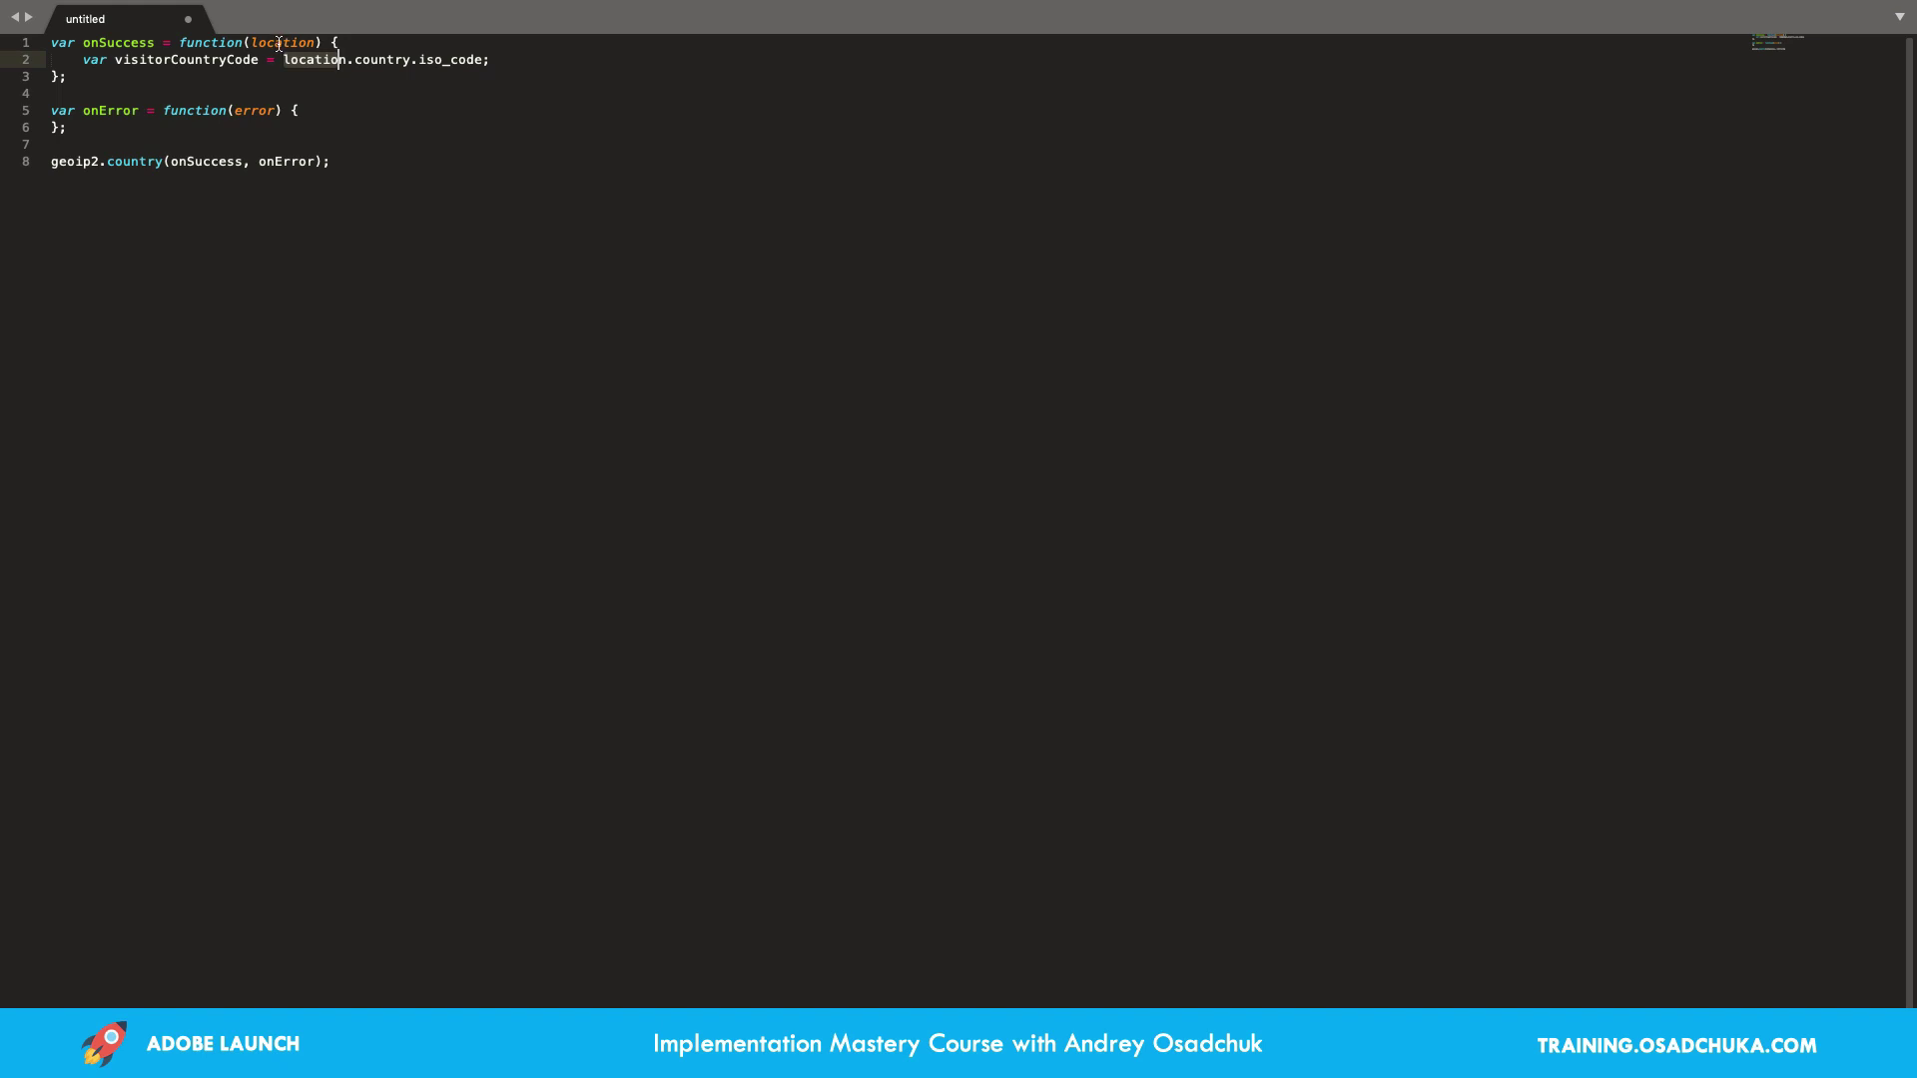
{"action": "double_click", "coordinate": [371, 61]}
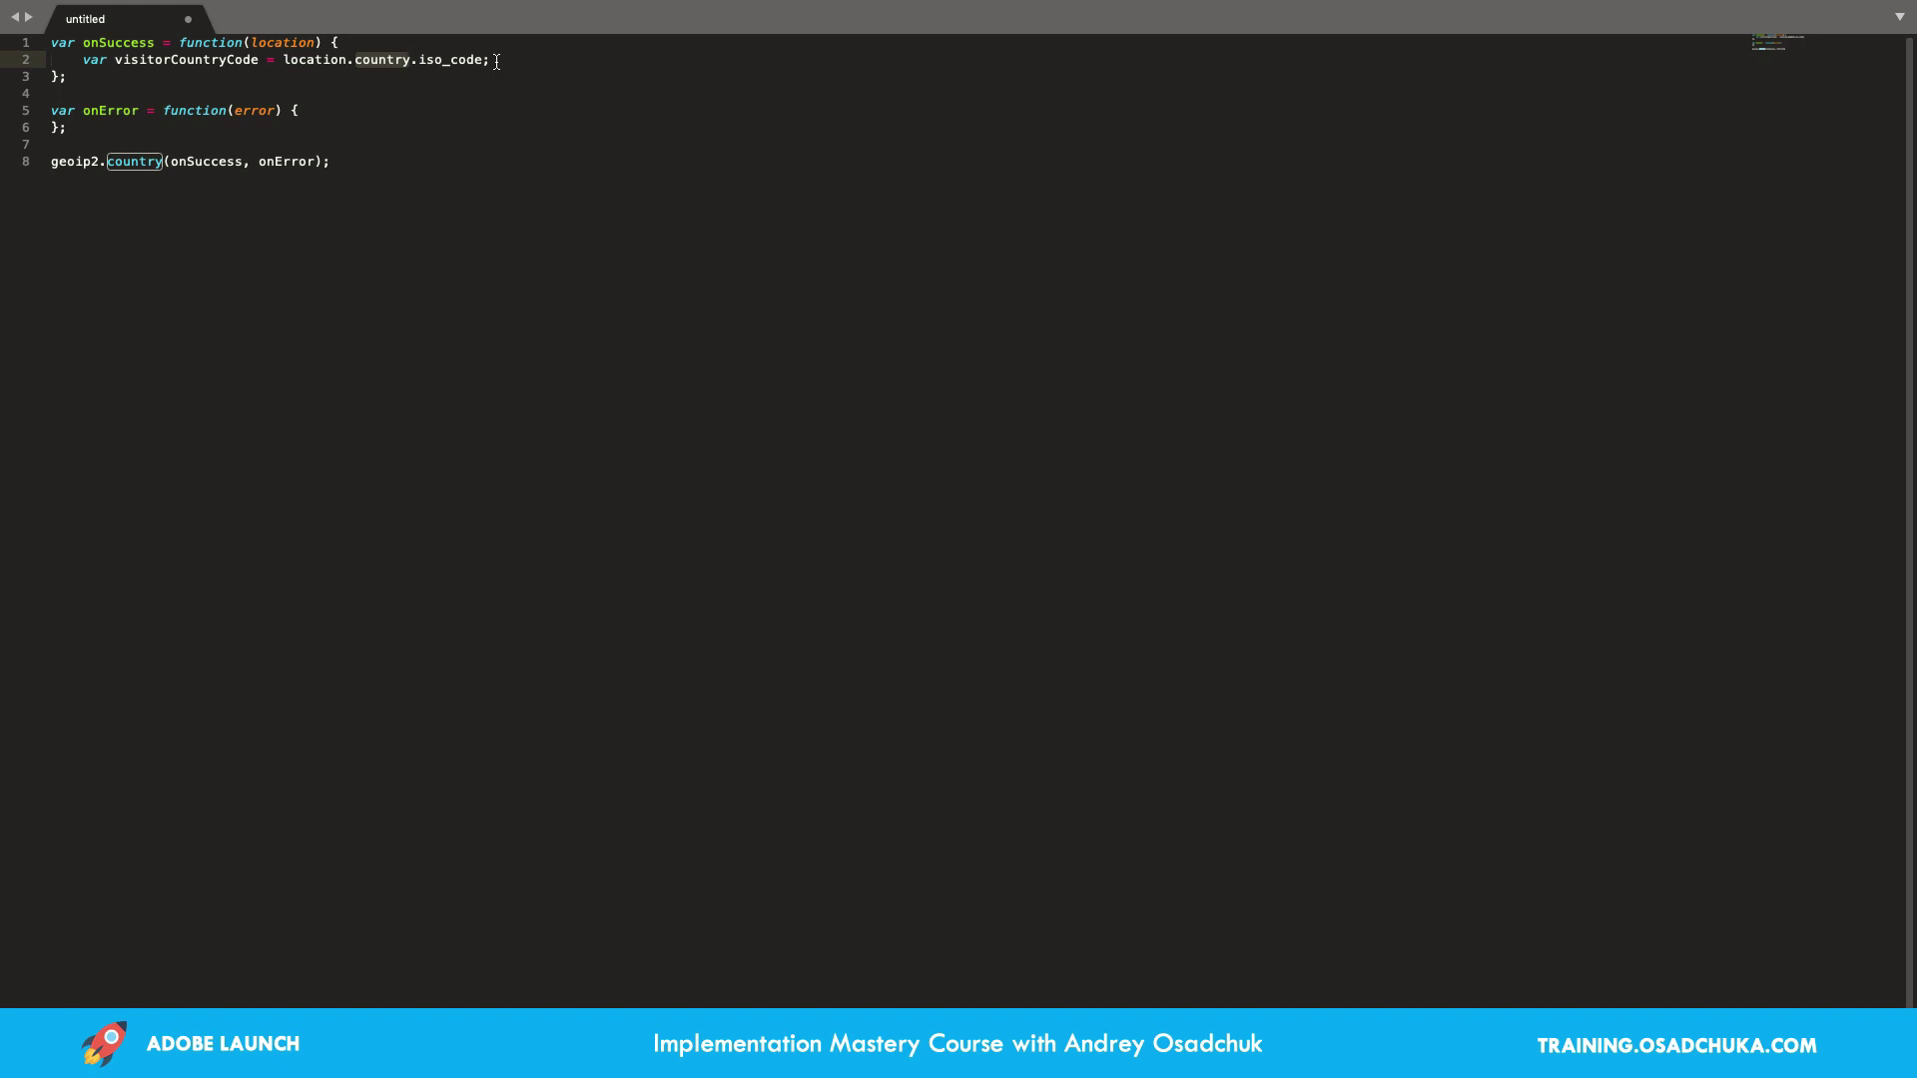
Below the variable declaration in onSuccess, add an empty if block with visitorCountryCode as its condition
{"action": "left_click", "coordinate": [496, 62]}
{"action": "key", "text": "Return"}
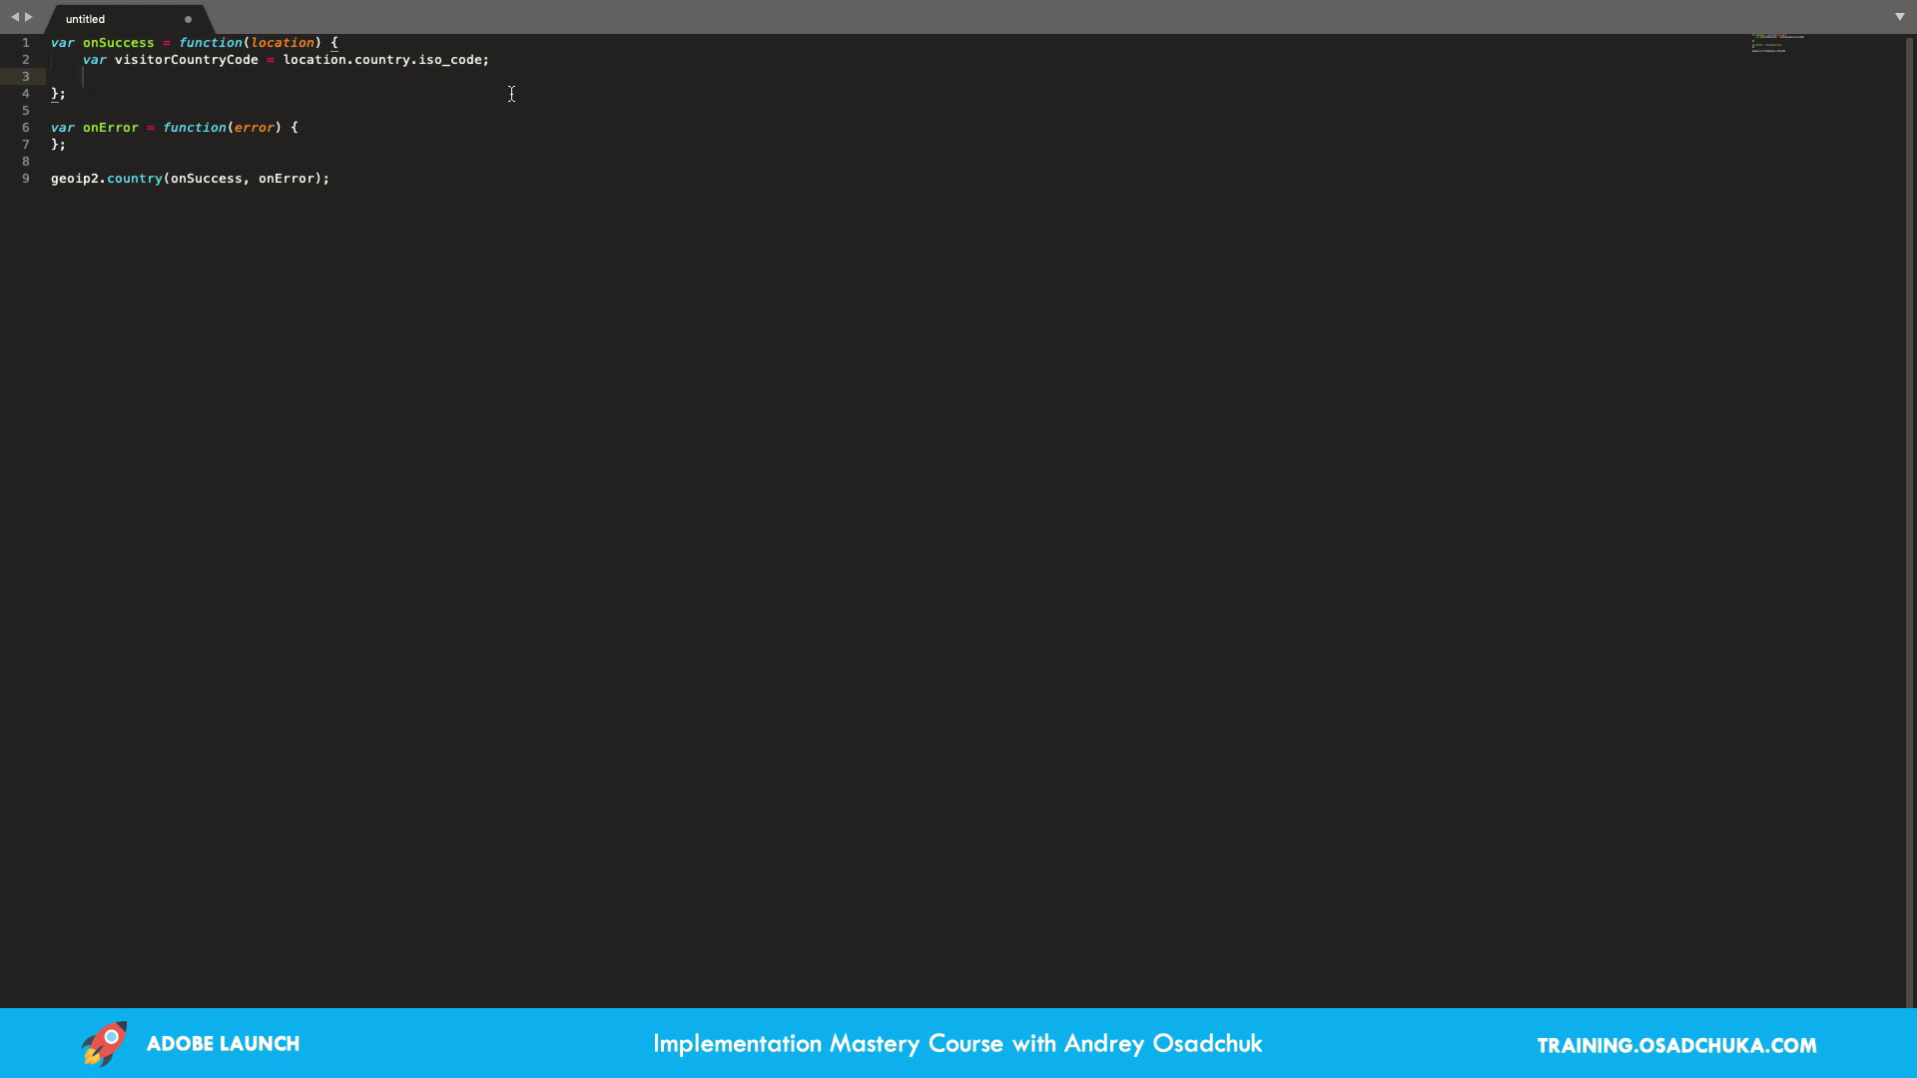
{"action": "type", "text": "if ("}
{"action": "double_click", "coordinate": [160, 60]}
{"action": "key", "text": "ctrl+c"}
{"action": "left_click", "coordinate": [124, 77]}
{"action": "key", "text": "ctrl+v"}
{"action": "left_click", "coordinate": [292, 79]}
{"action": "type", "text": "{"}
{"action": "key", "text": "Return"}
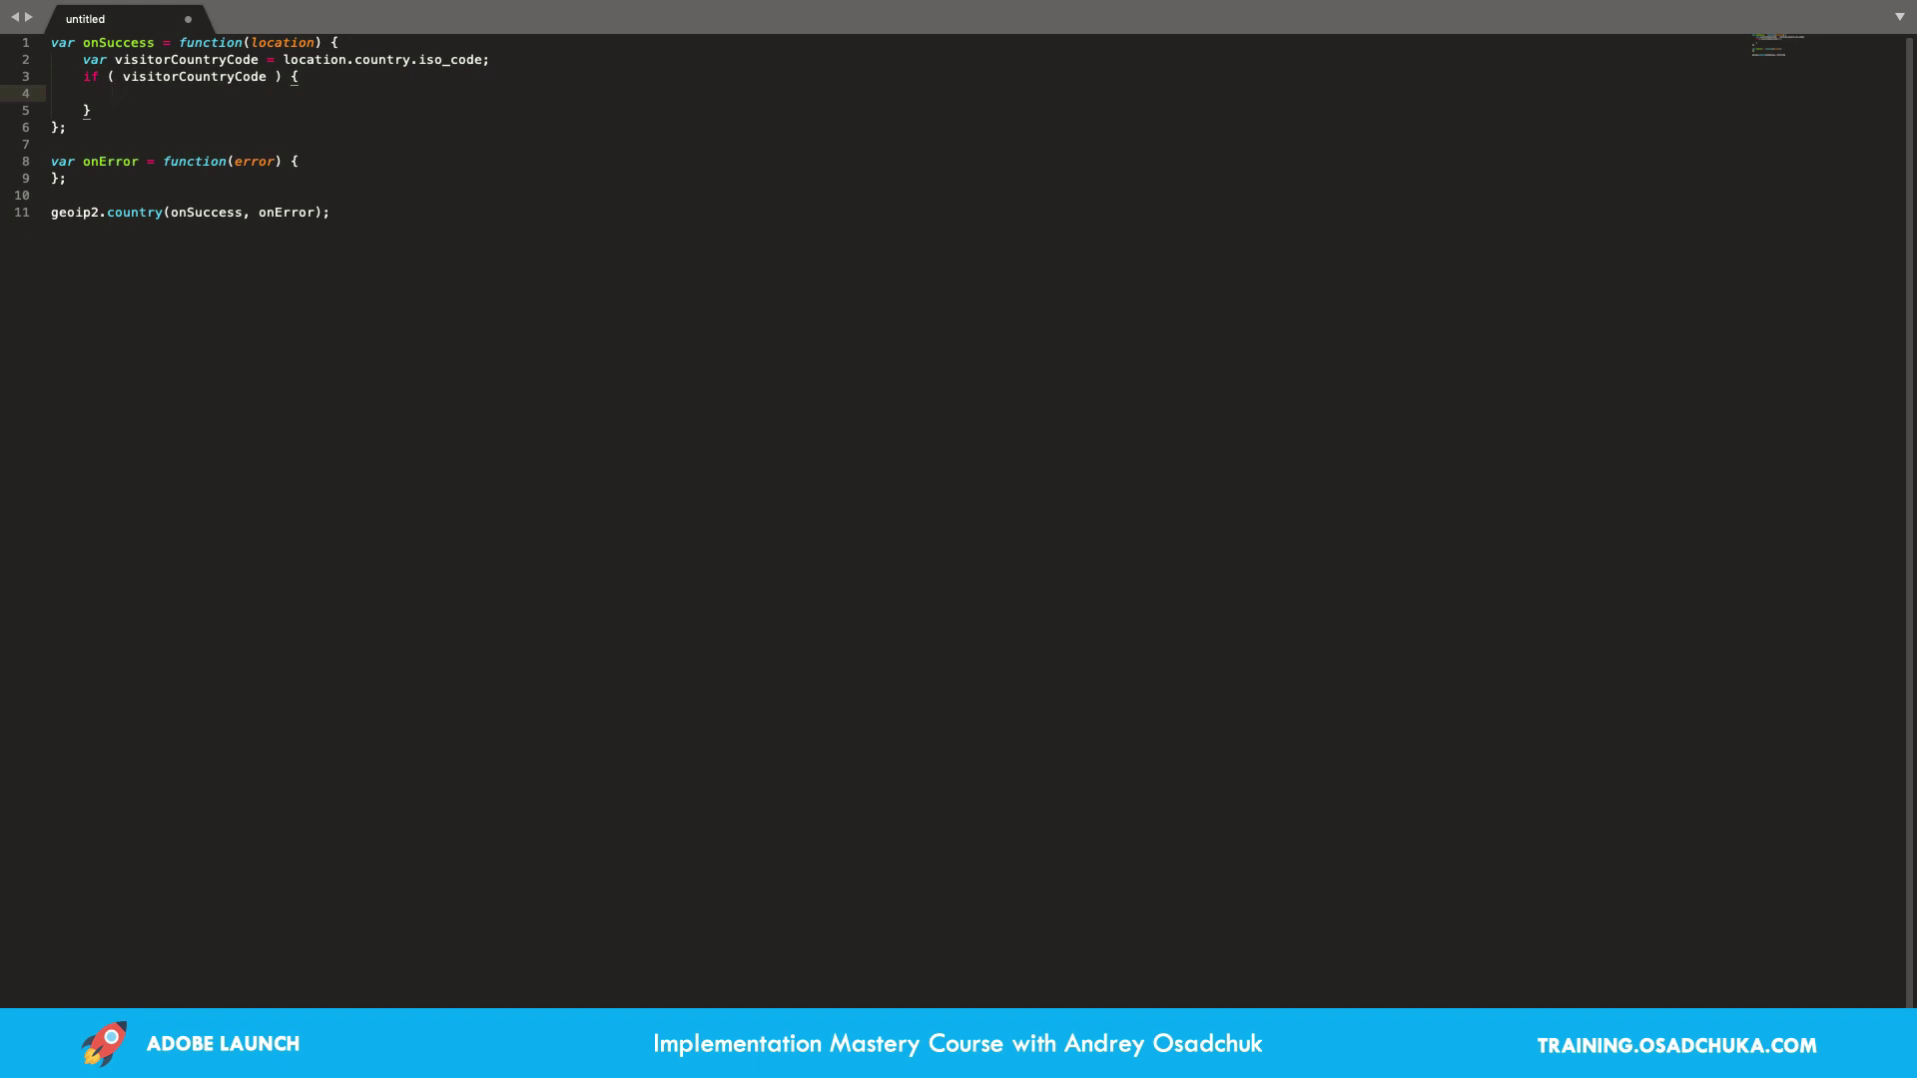
Inside the if block, add console.log('The visitor is from '+ visitorCountryCode);
{"action": "type", "text": "console.log();"}
{"action": "key", "text": "Left"}
{"action": "key", "text": "Left"}
{"action": "type", "text": "'"}
{"action": "type", "text": "The visitor"}
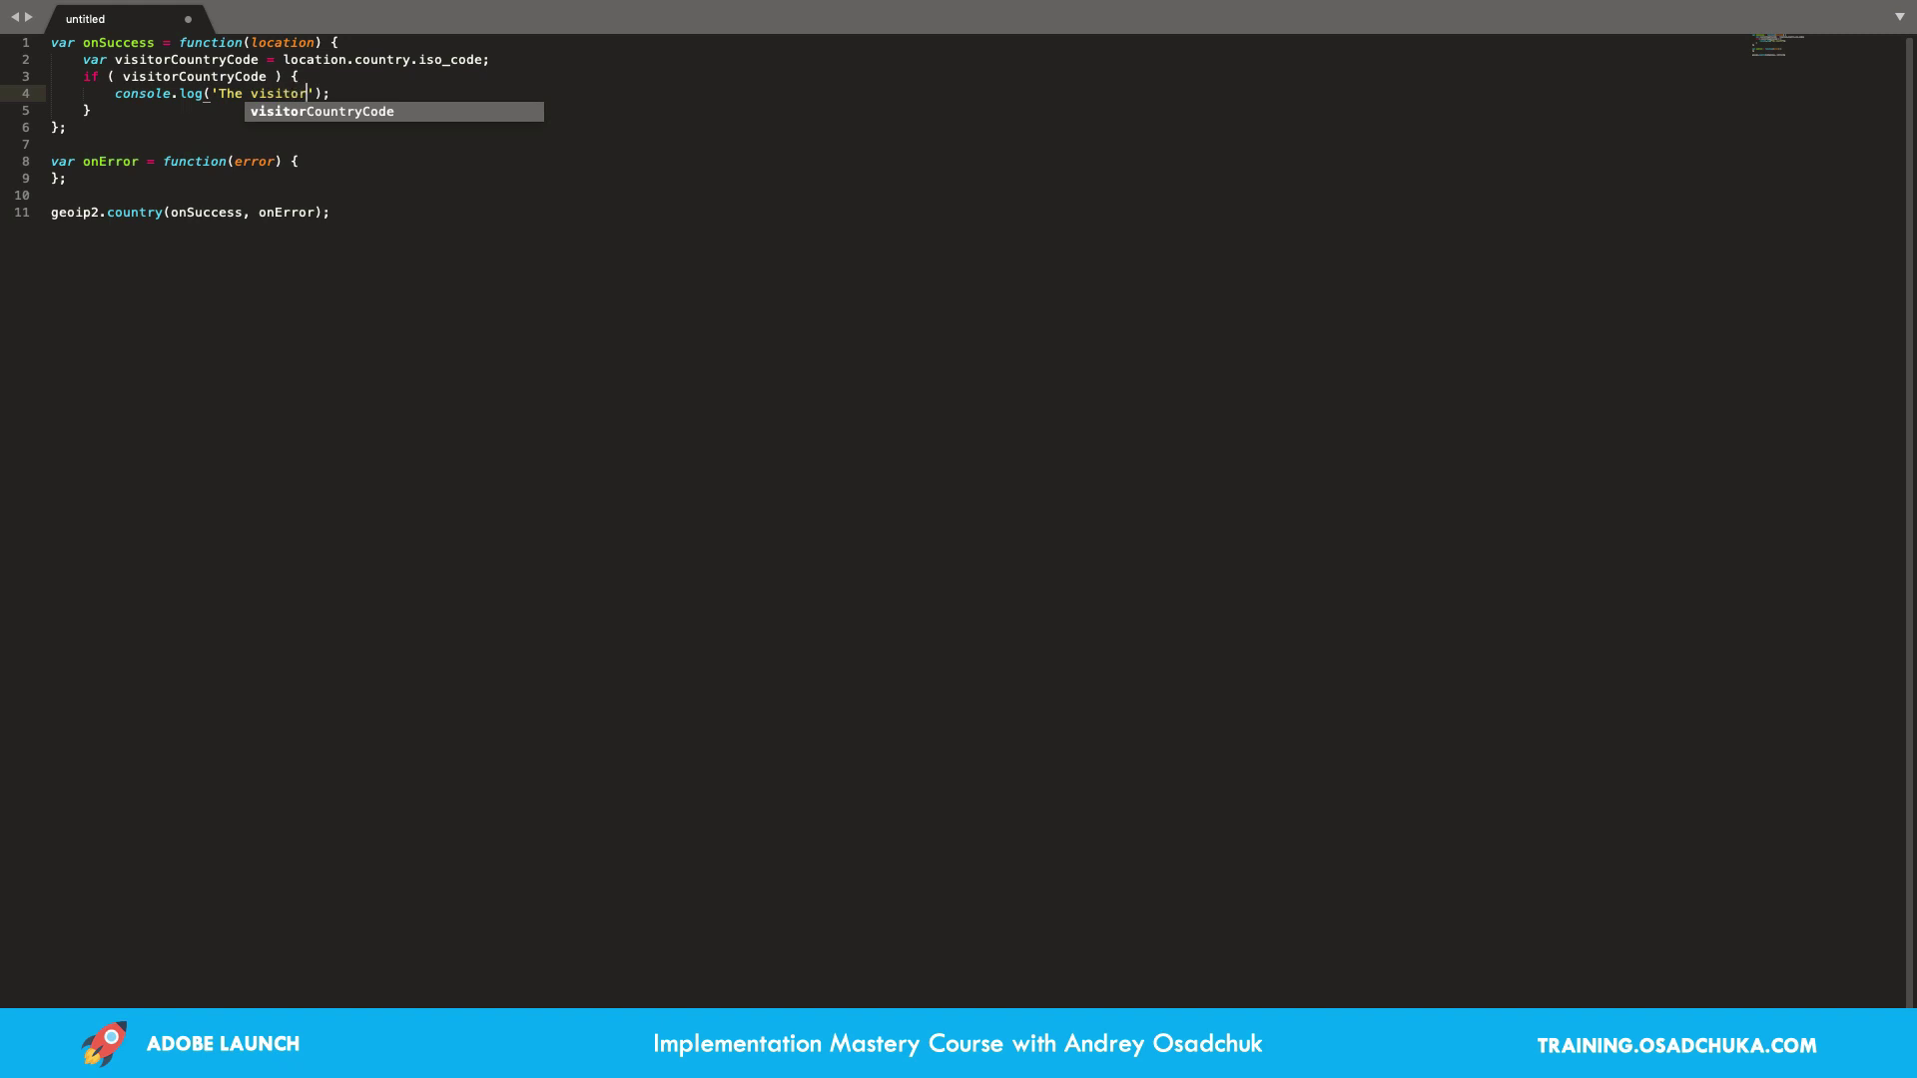
{"action": "type", "text": " is from '"}
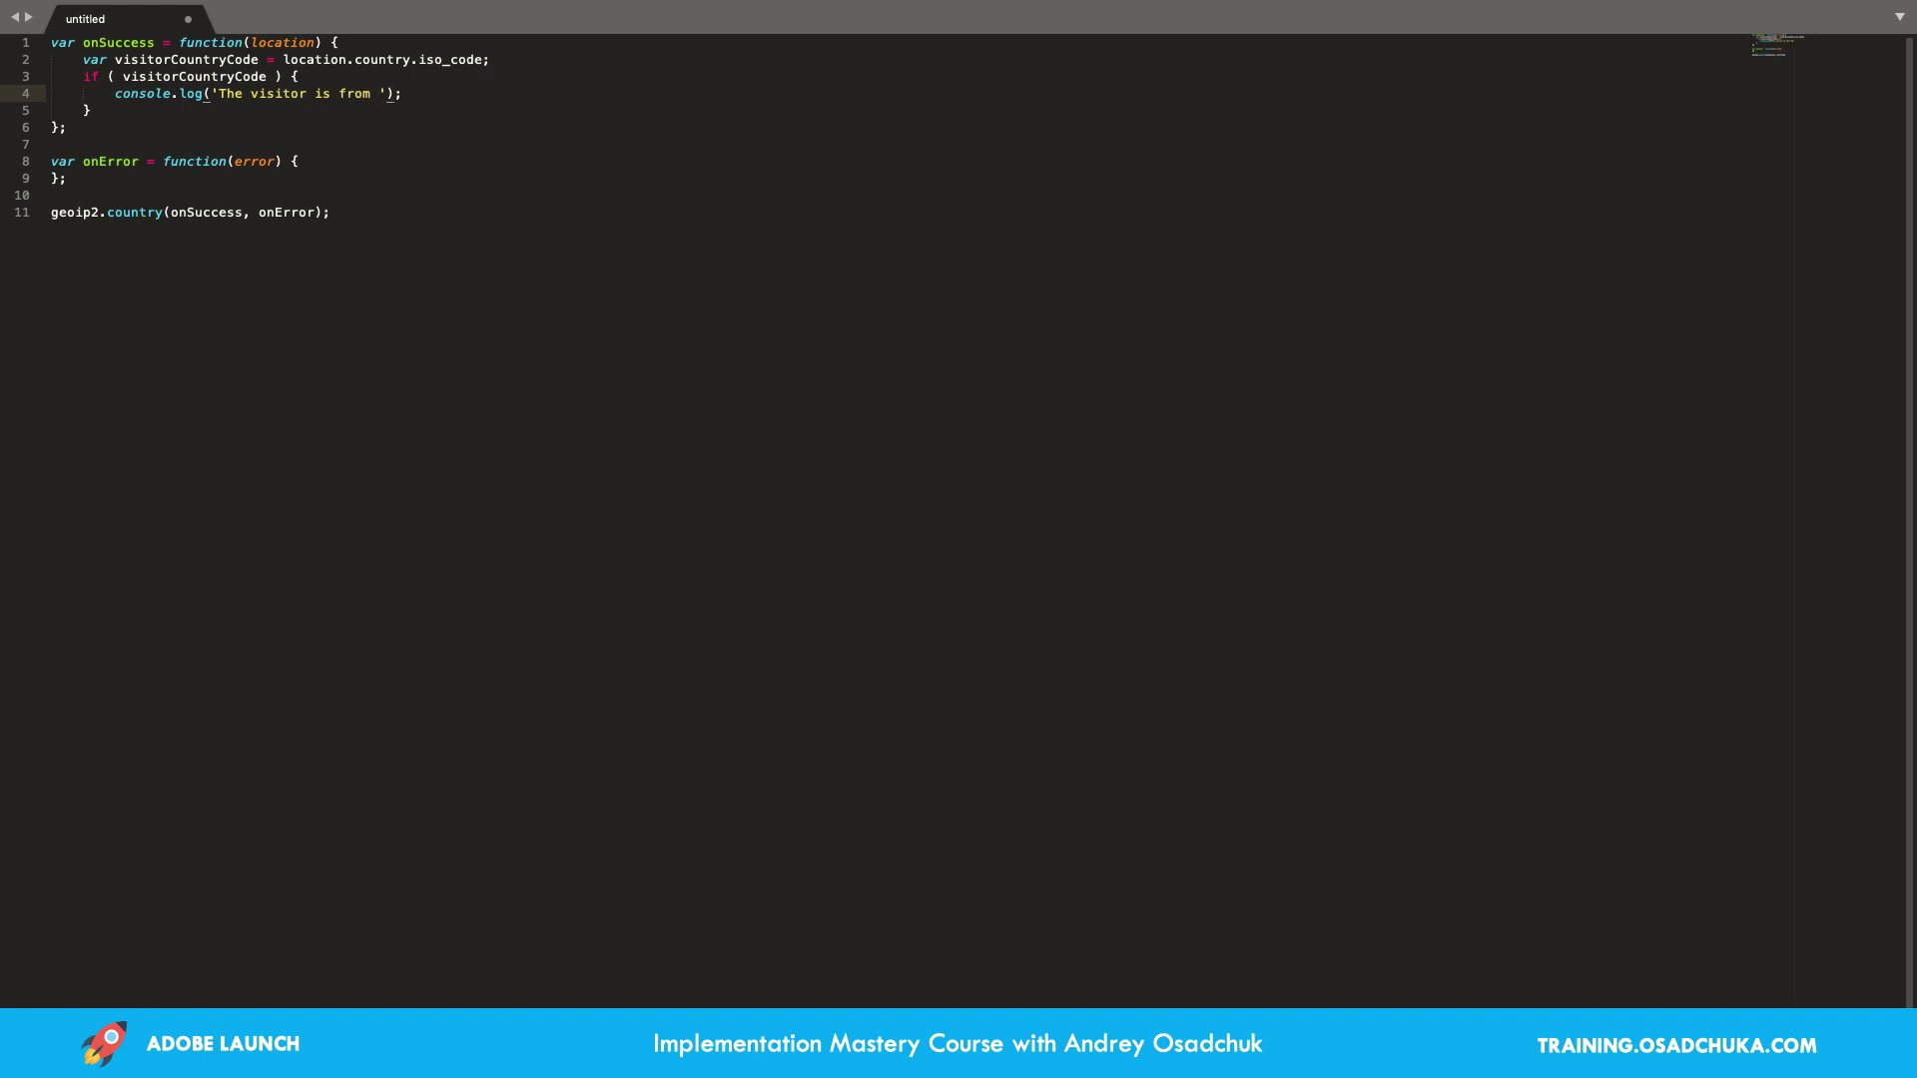
{"action": "type", "text": "+"}
{"action": "double_click", "coordinate": [233, 80]}
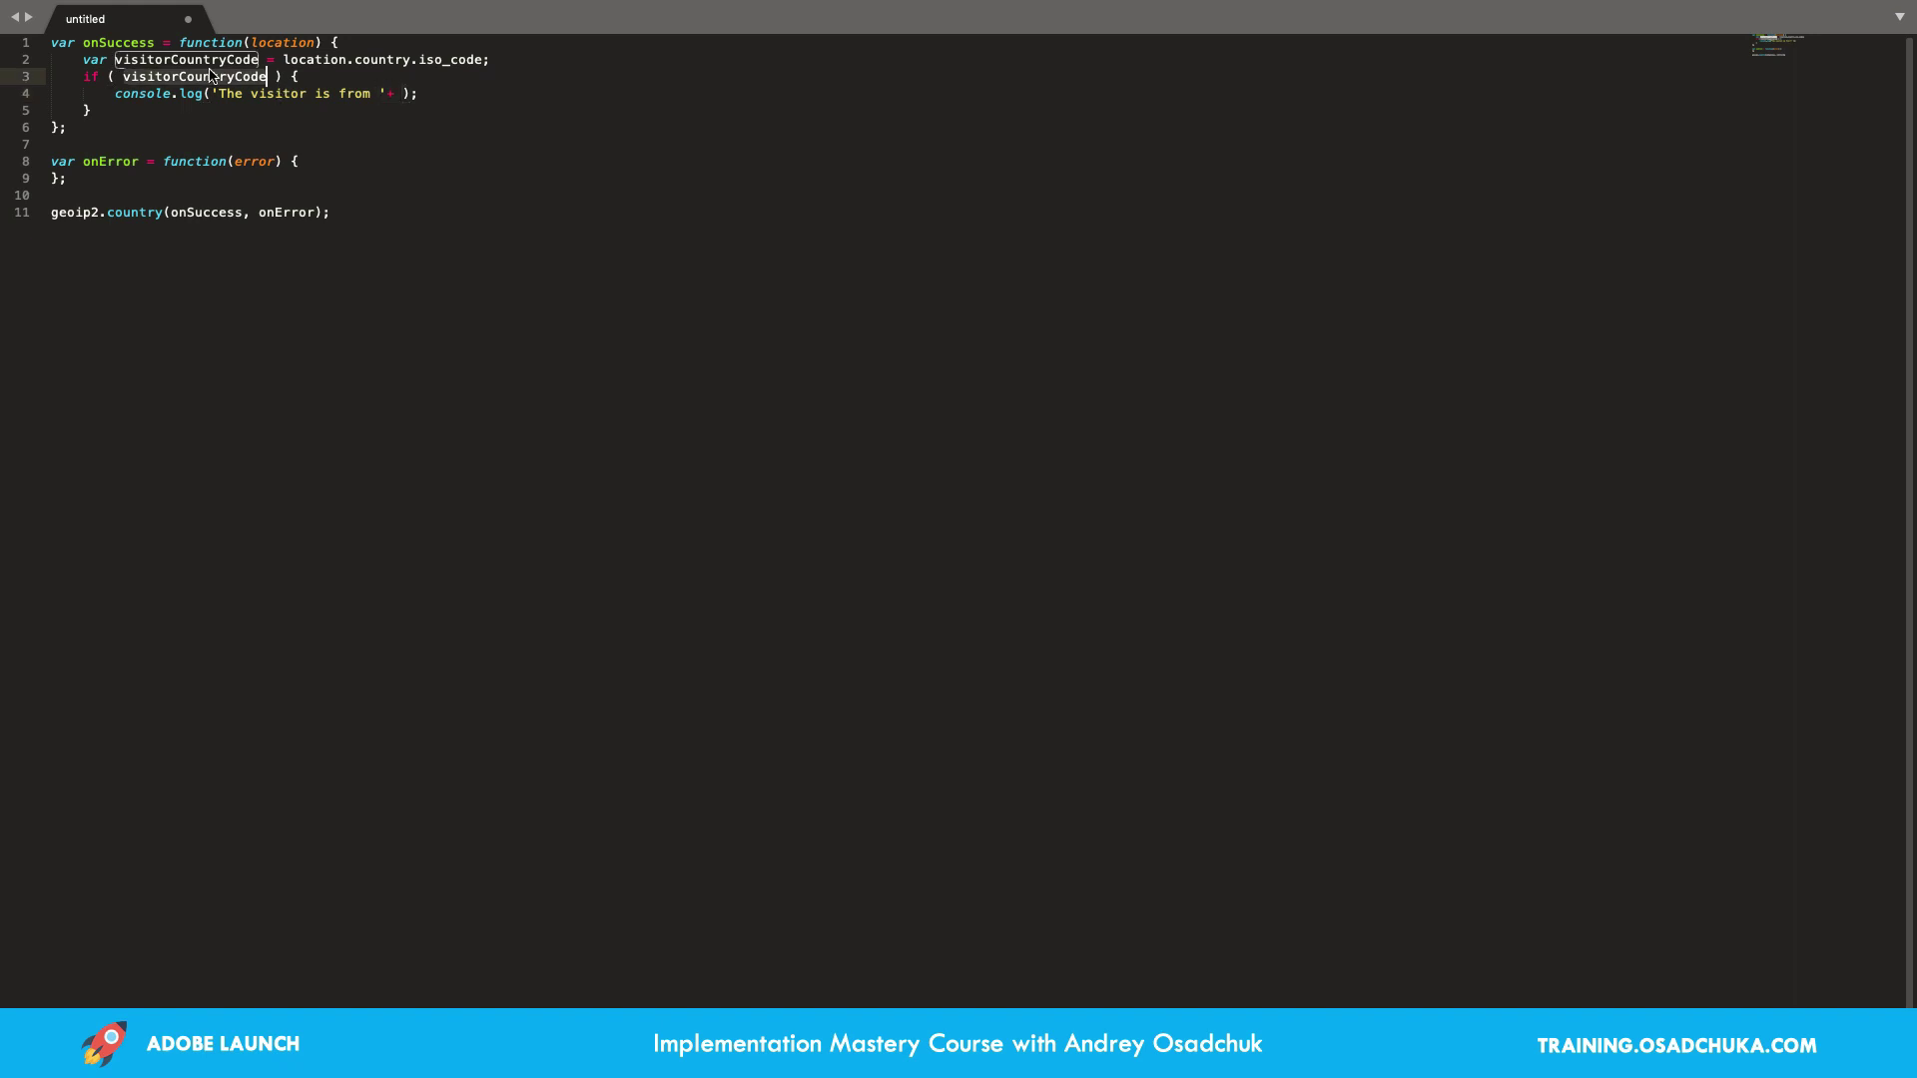
{"action": "left_click", "coordinate": [403, 93]}
{"action": "key", "text": "super+v"}
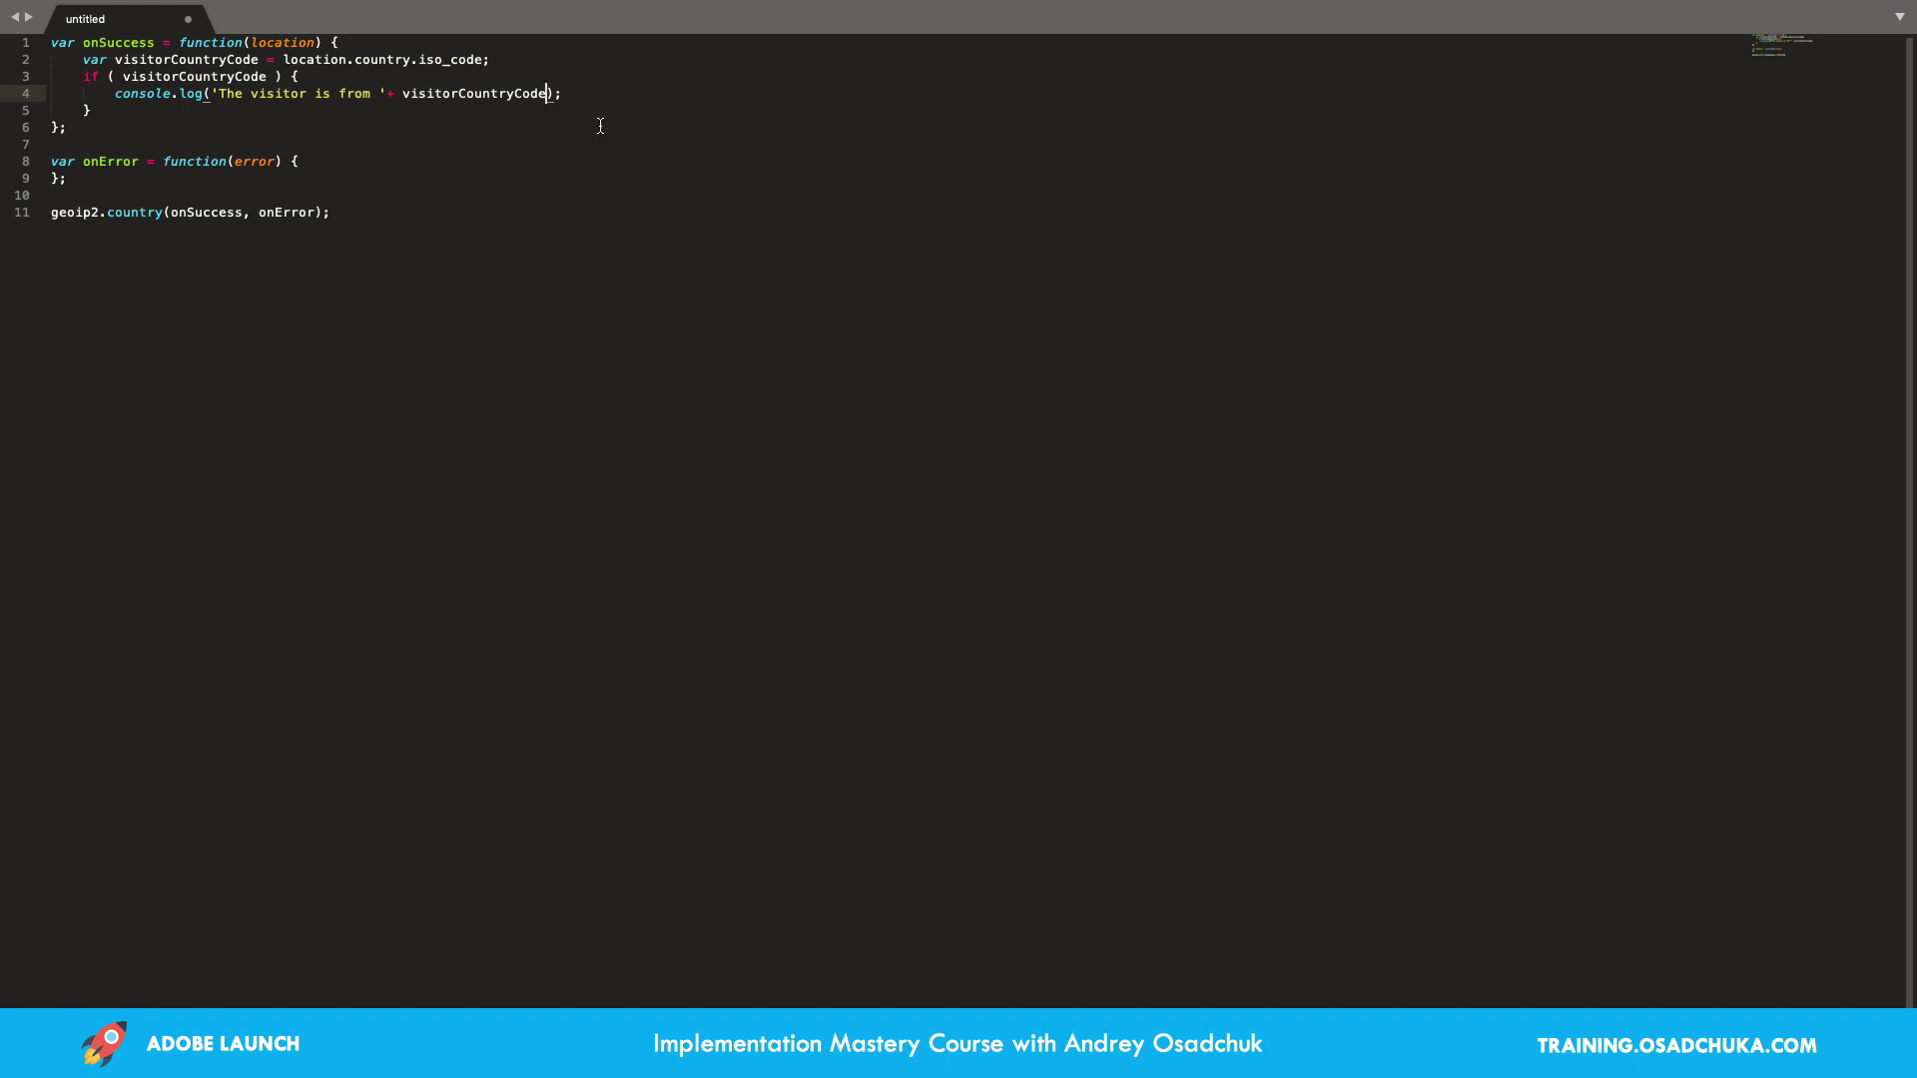
Copy the full script and paste it over the custom code of the Get Visitor Location action in Adobe Launch's GeoIP Library and Lookup rule
{"action": "left_click_drag", "start_coordinate": [351, 212], "coordinate": [50, 42]}
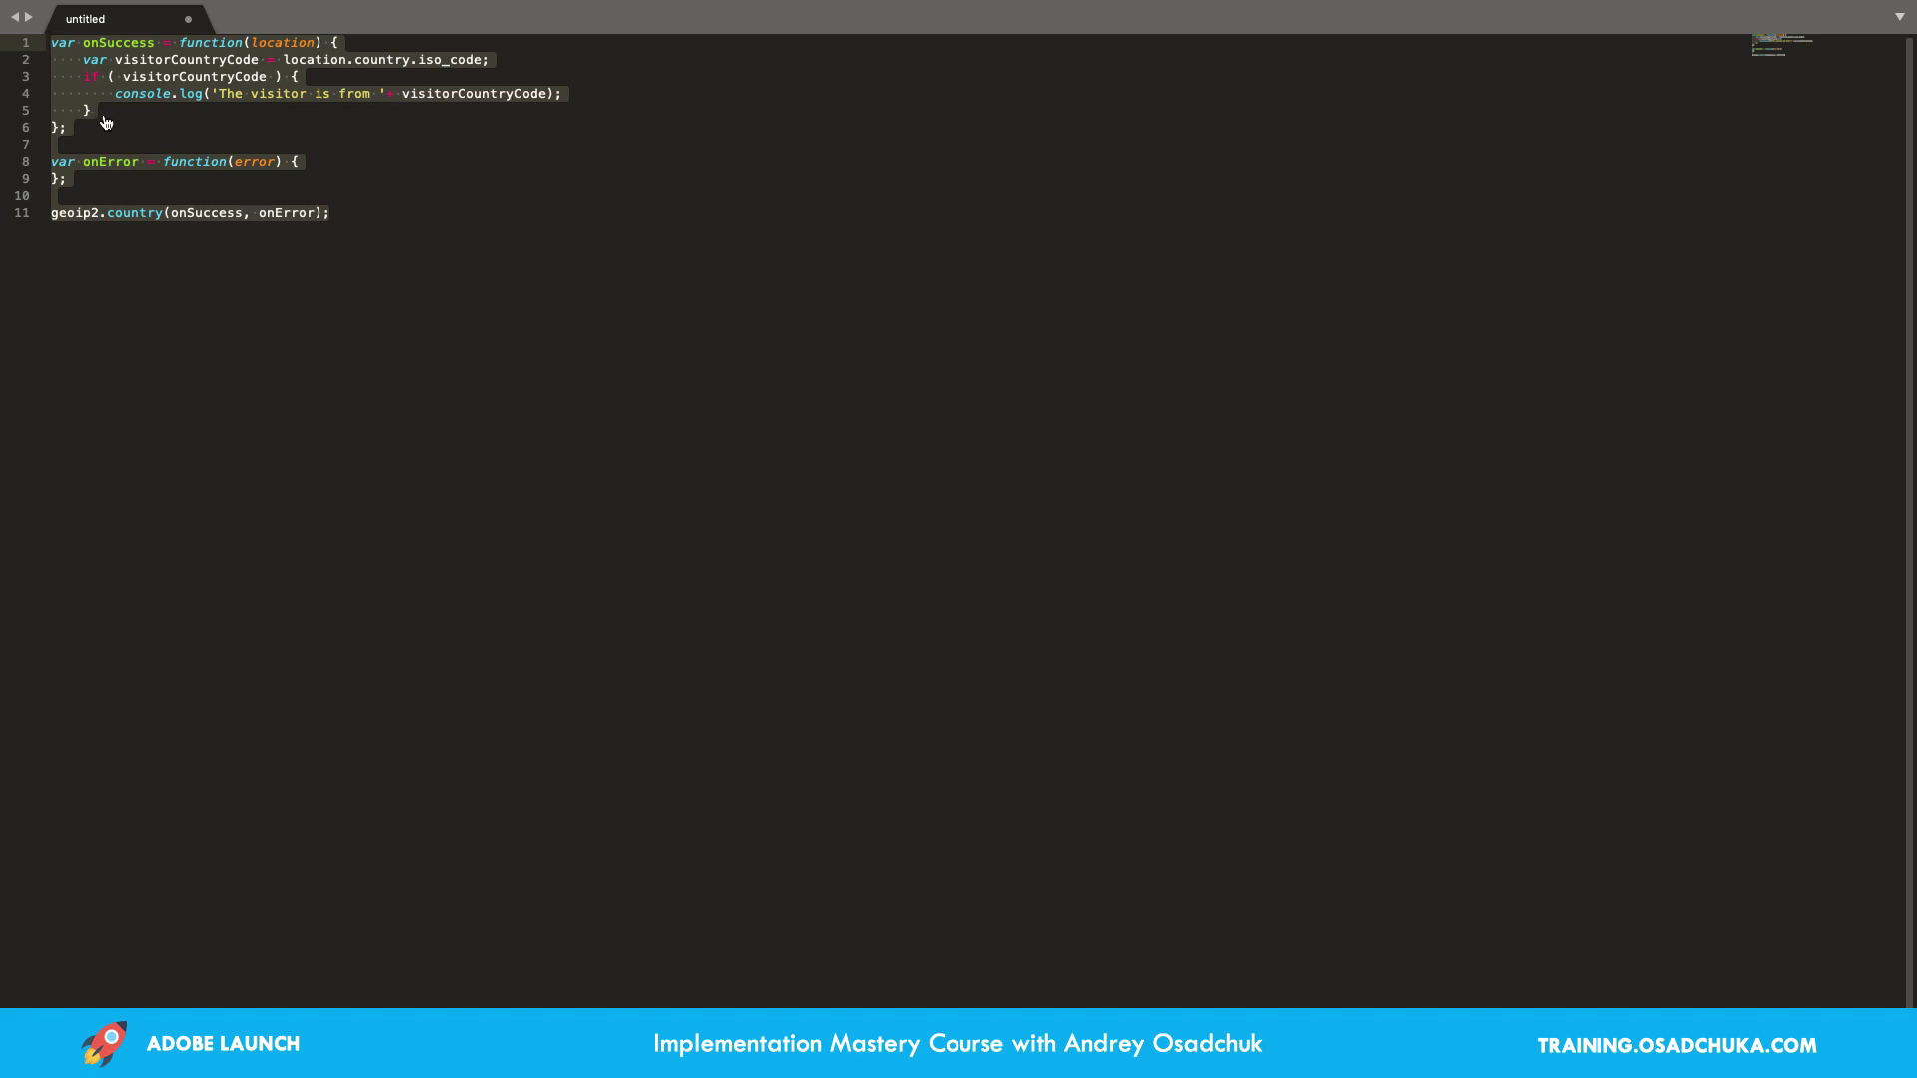
{"action": "key", "text": "ctrl+Left"}
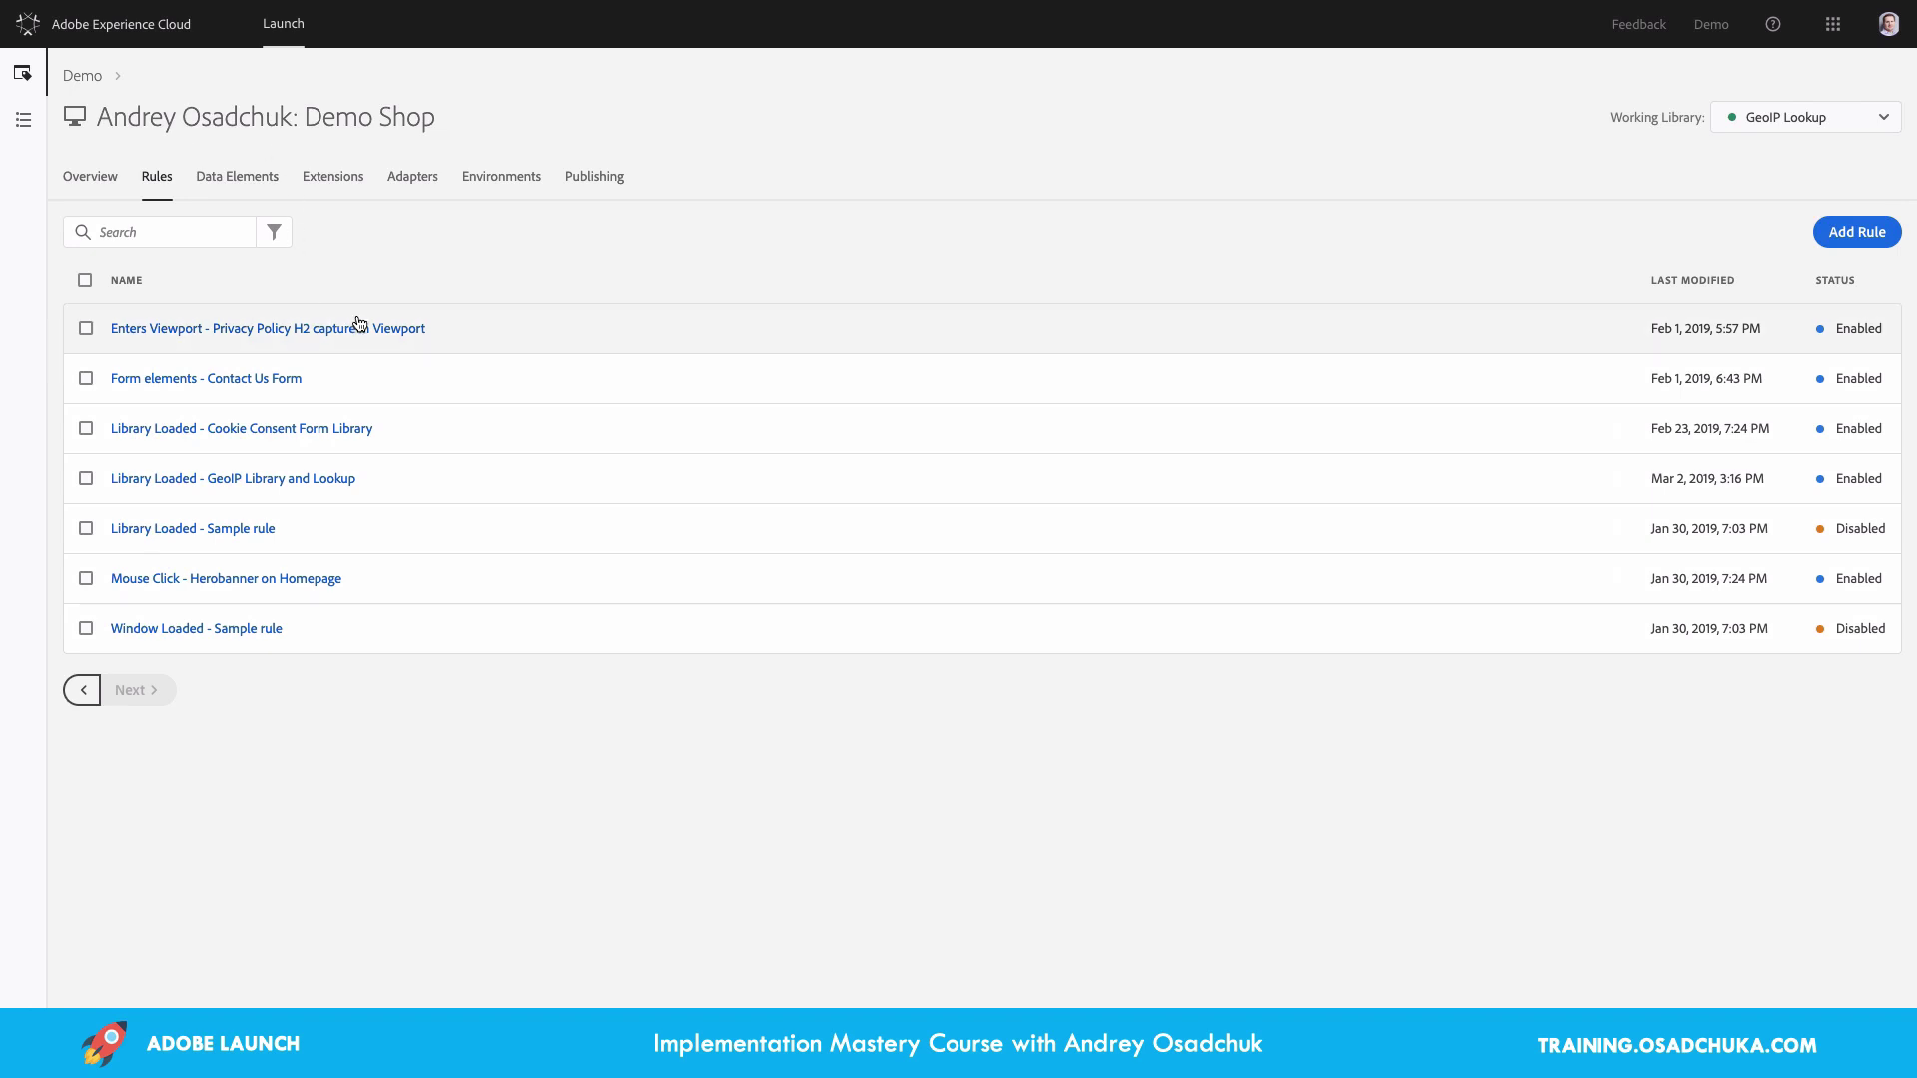
{"action": "left_click", "coordinate": [312, 483]}
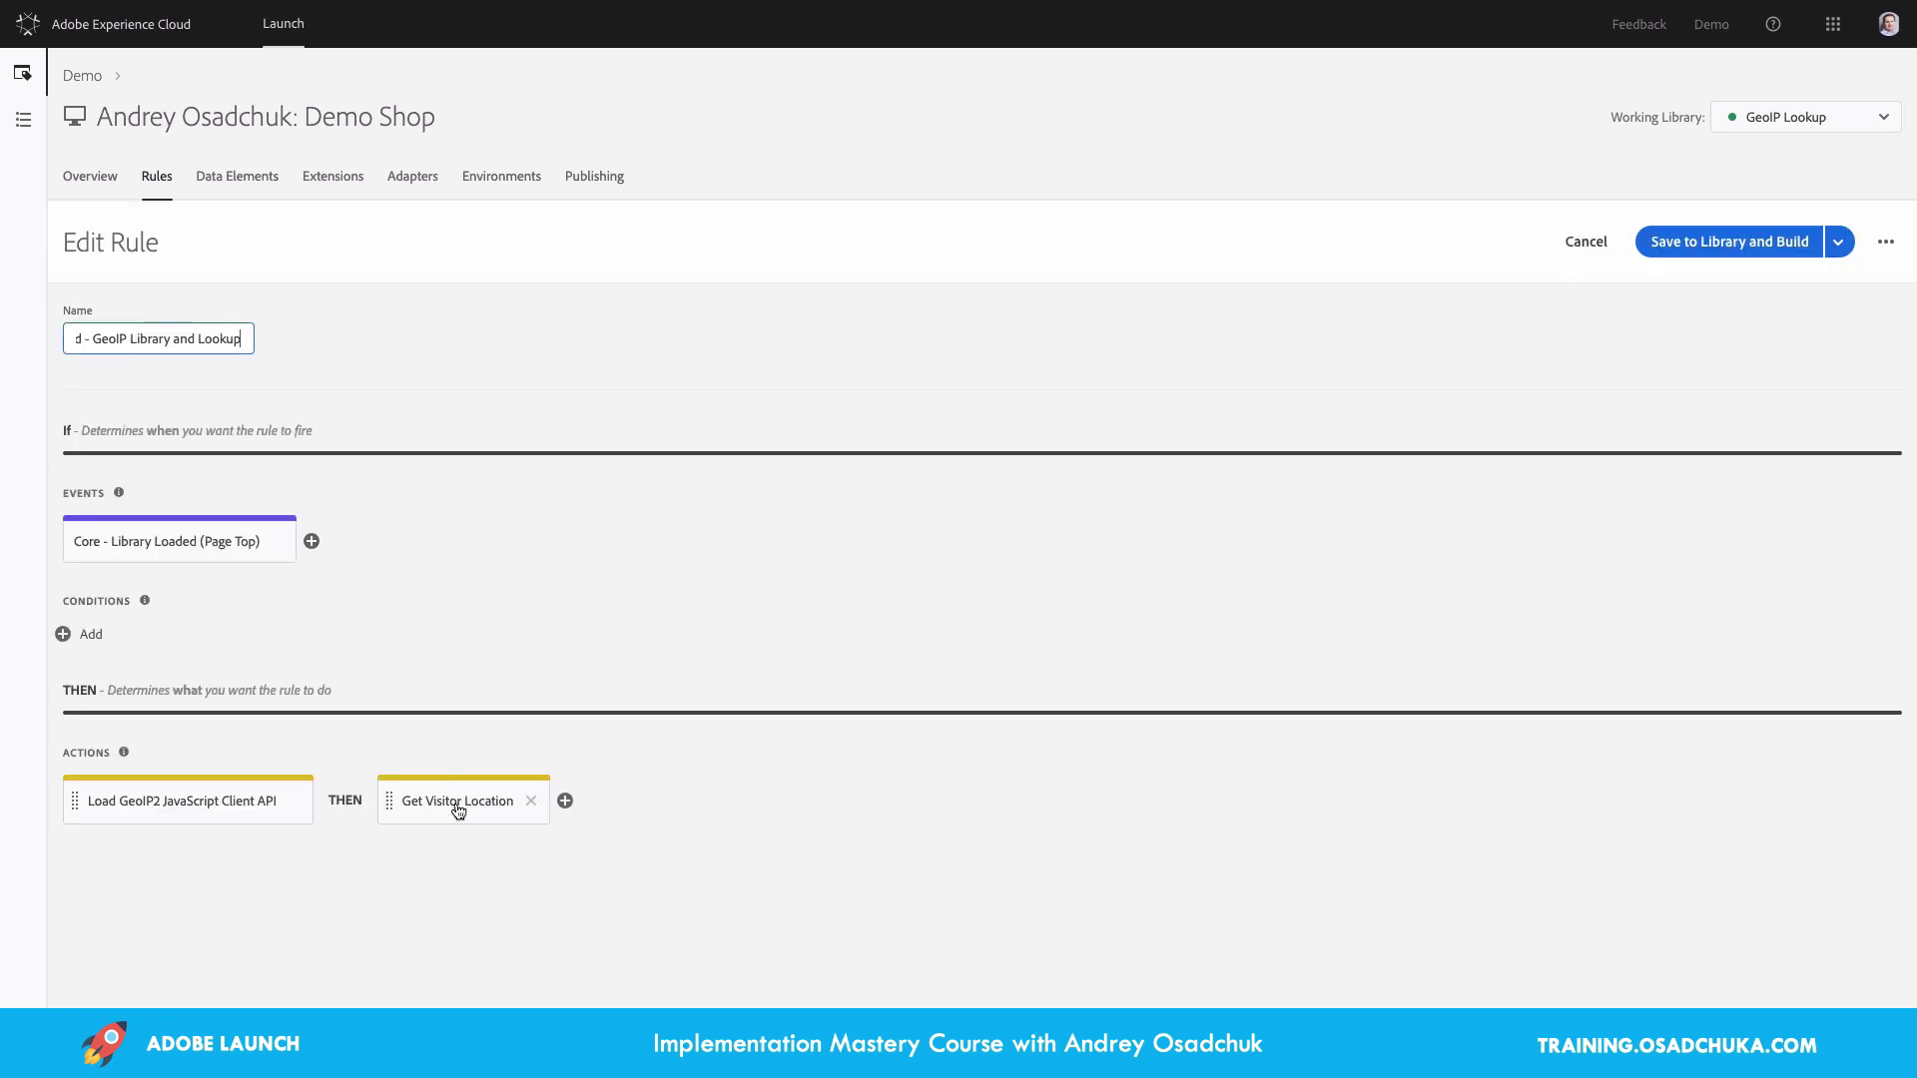
{"action": "left_click", "coordinate": [459, 805]}
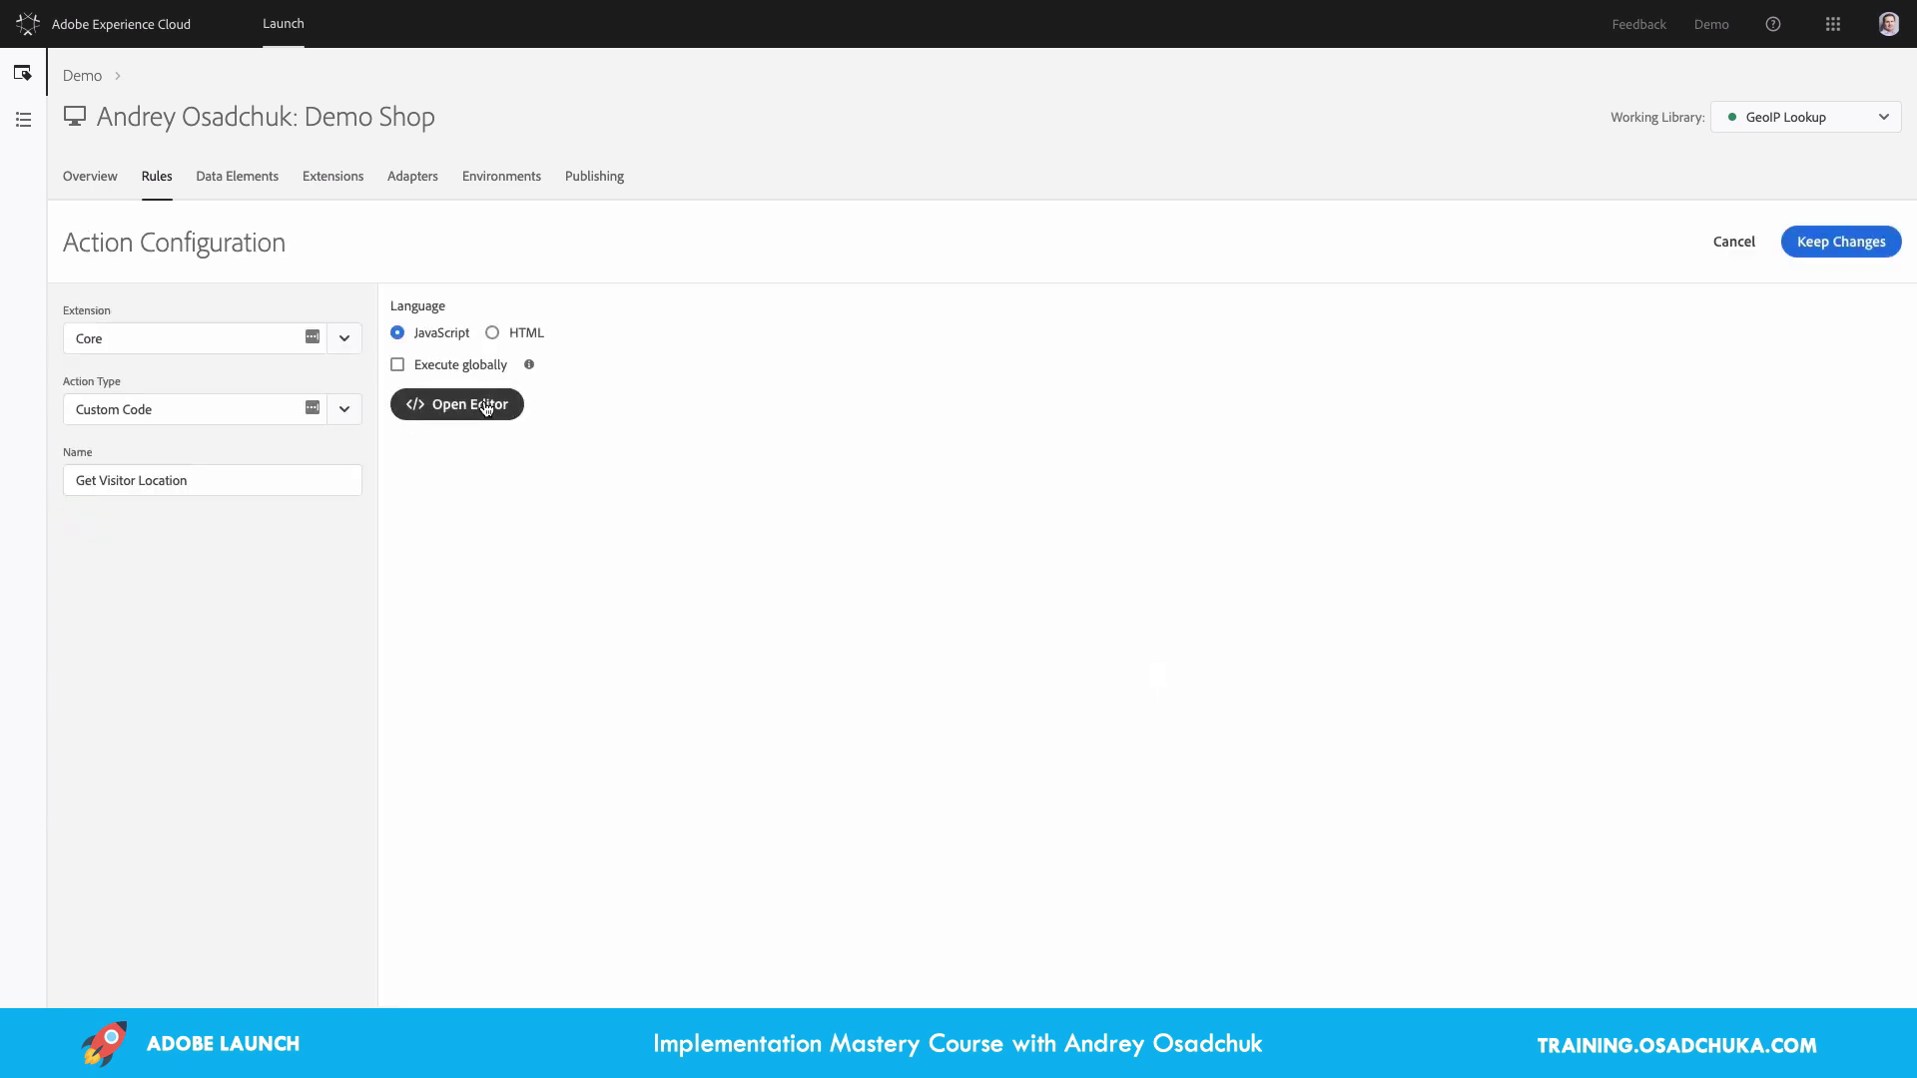
{"action": "left_click", "coordinate": [487, 406]}
{"action": "key", "text": "ctrl+a"}
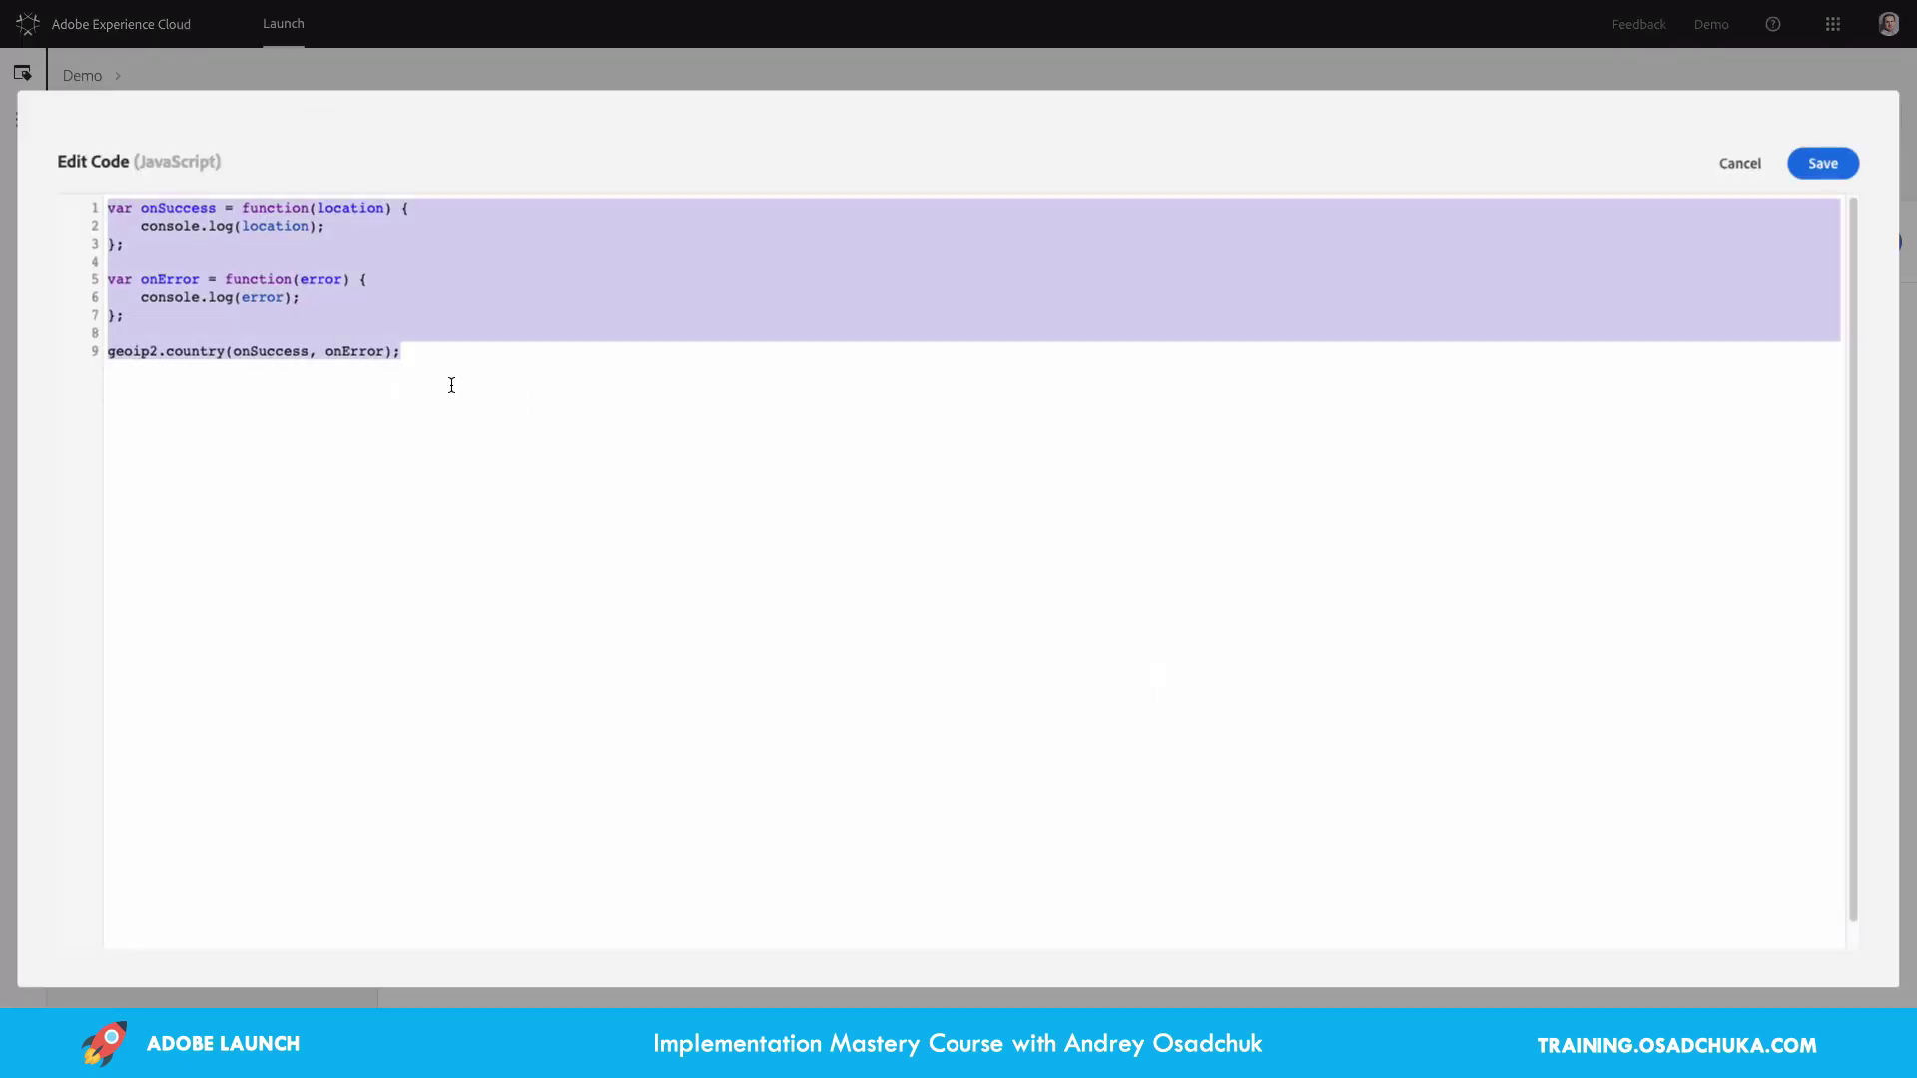
{"action": "type", "text": "var onSuccess = function(location) {     var visitorCountryCode = location.country.iso_code;     if ( visitorCountryCode ) {         console.log('The visitor is from '+ visitorCountryCode);     } };  var onError = function(error) { };  geoip2.country(onSuccess, onError);"}
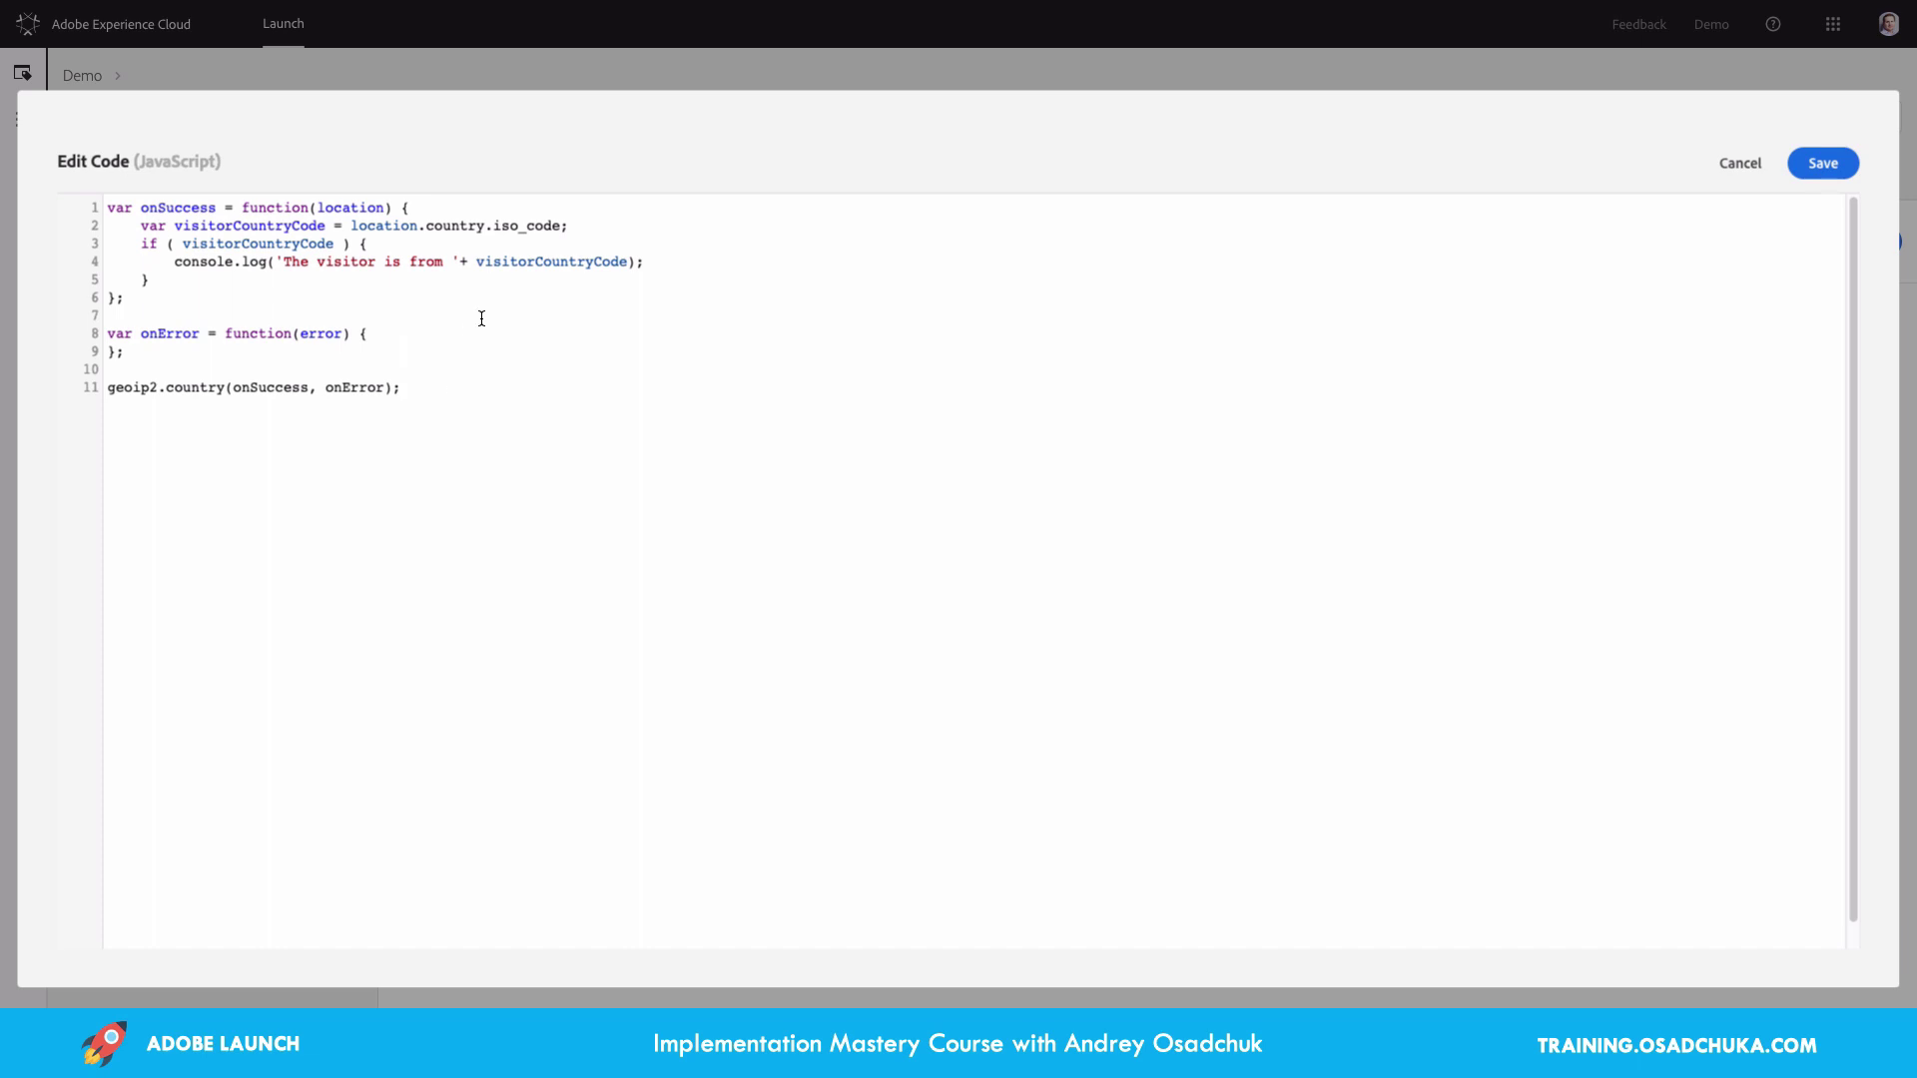
Save the edited action code and build the rule into the GeoIP Lookup library
{"action": "left_click", "coordinate": [1837, 169]}
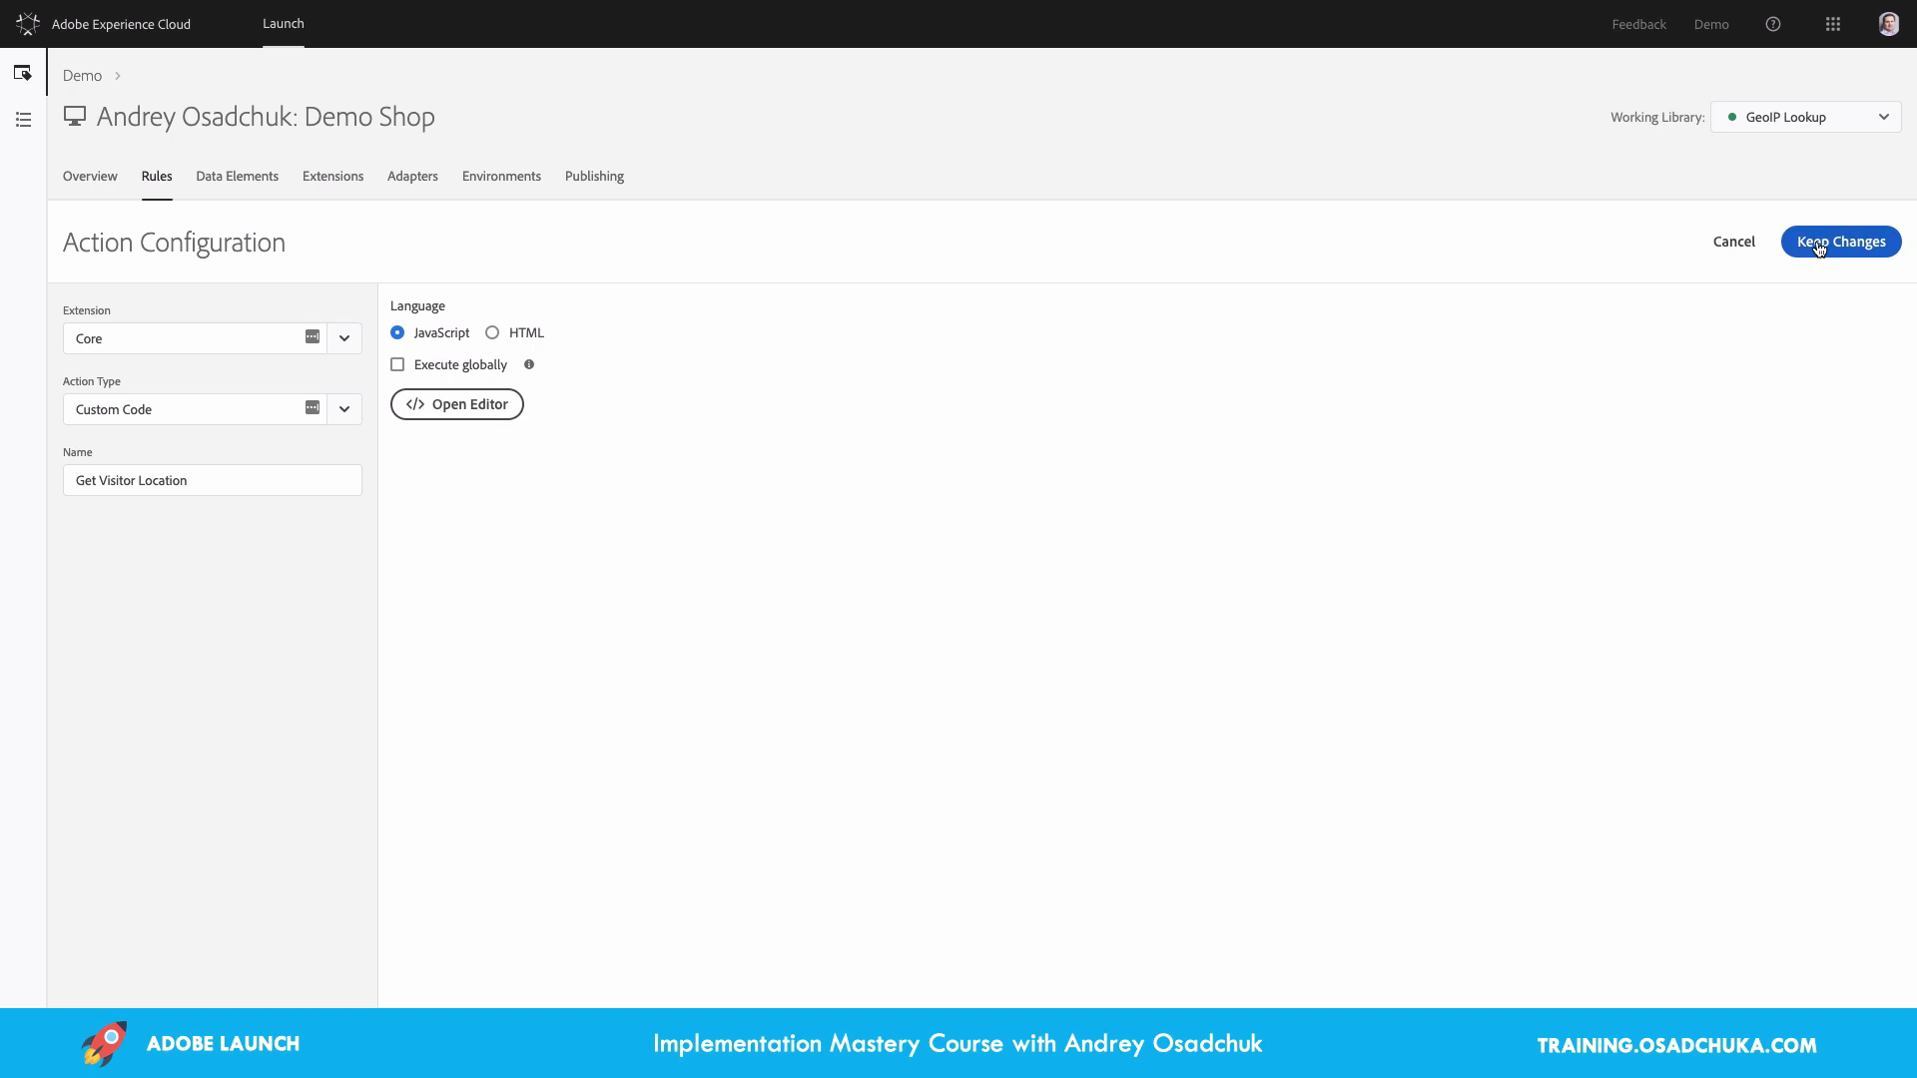
{"action": "left_click", "coordinate": [1820, 247]}
{"action": "left_click", "coordinate": [1762, 246]}
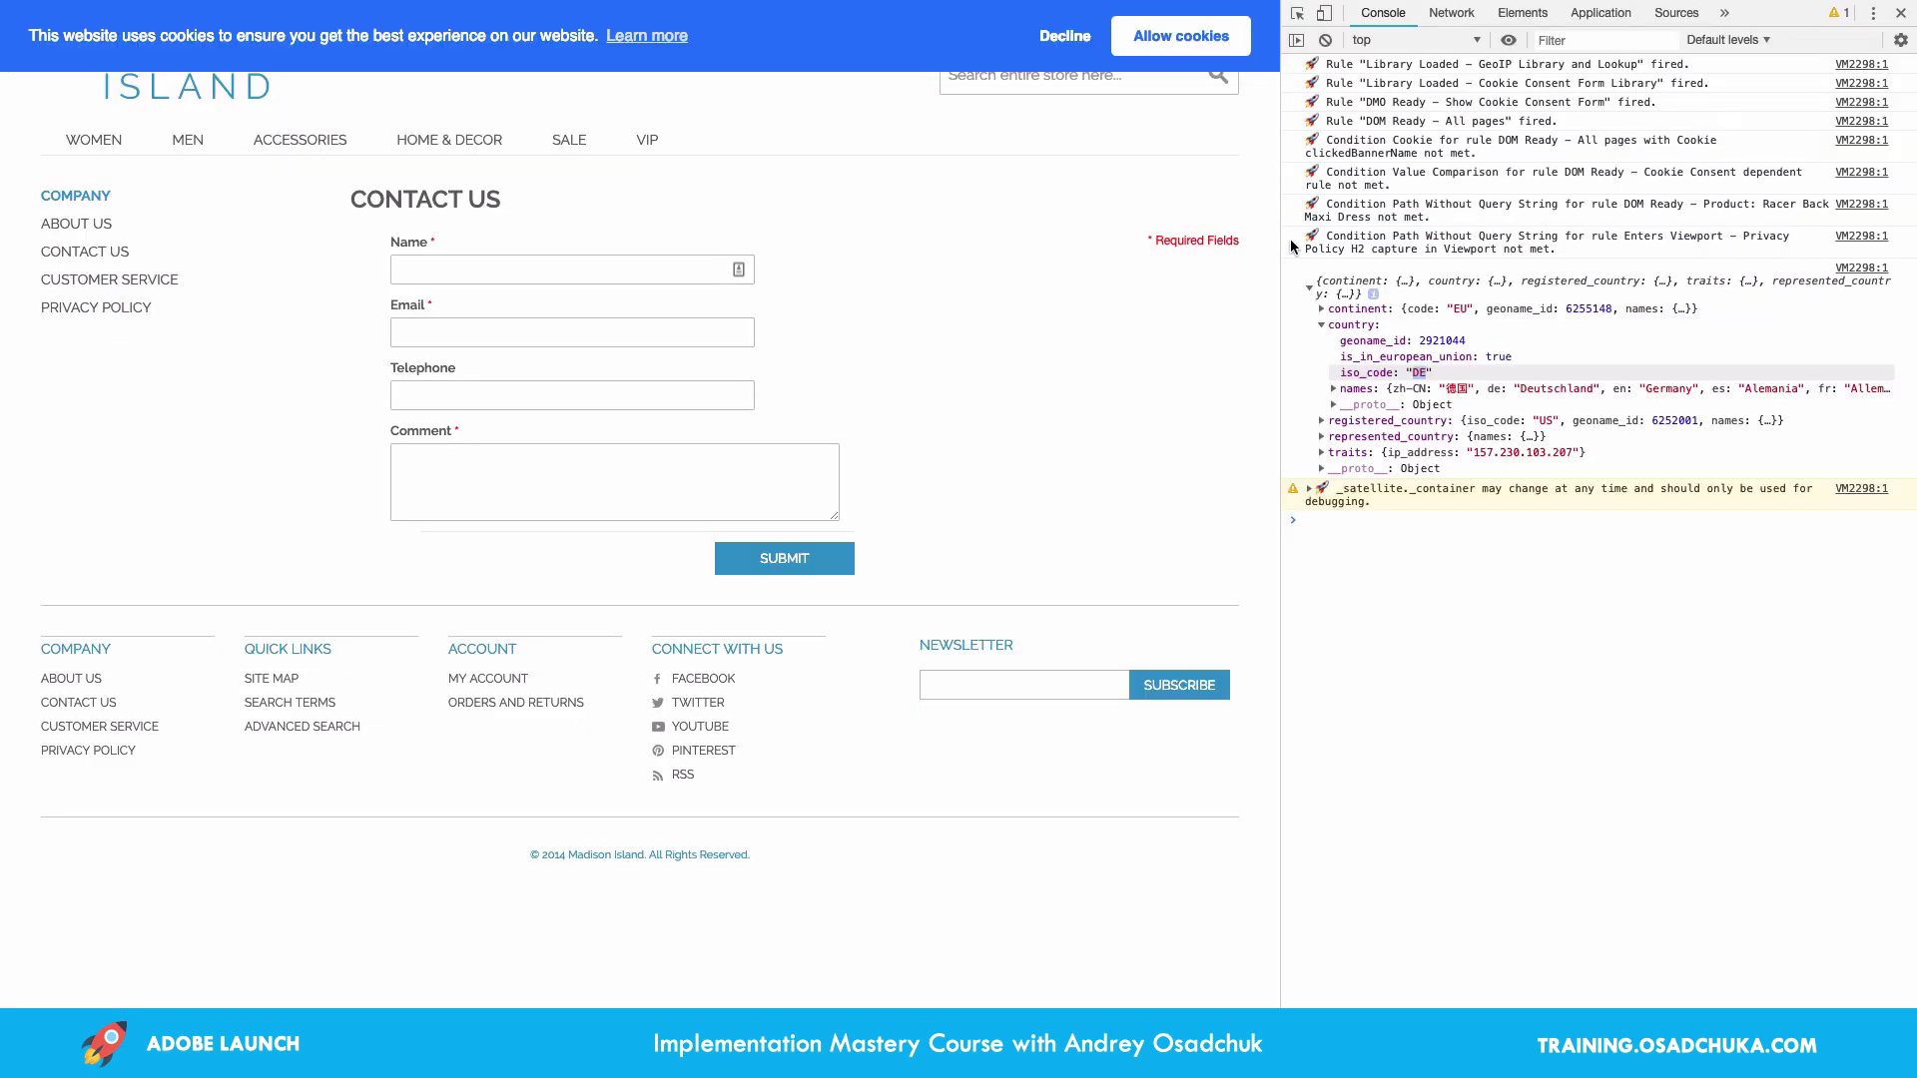
Reload the demo shop's Contact Us page and examine the visitor country message logged in the console
{"action": "key", "text": "super+r"}
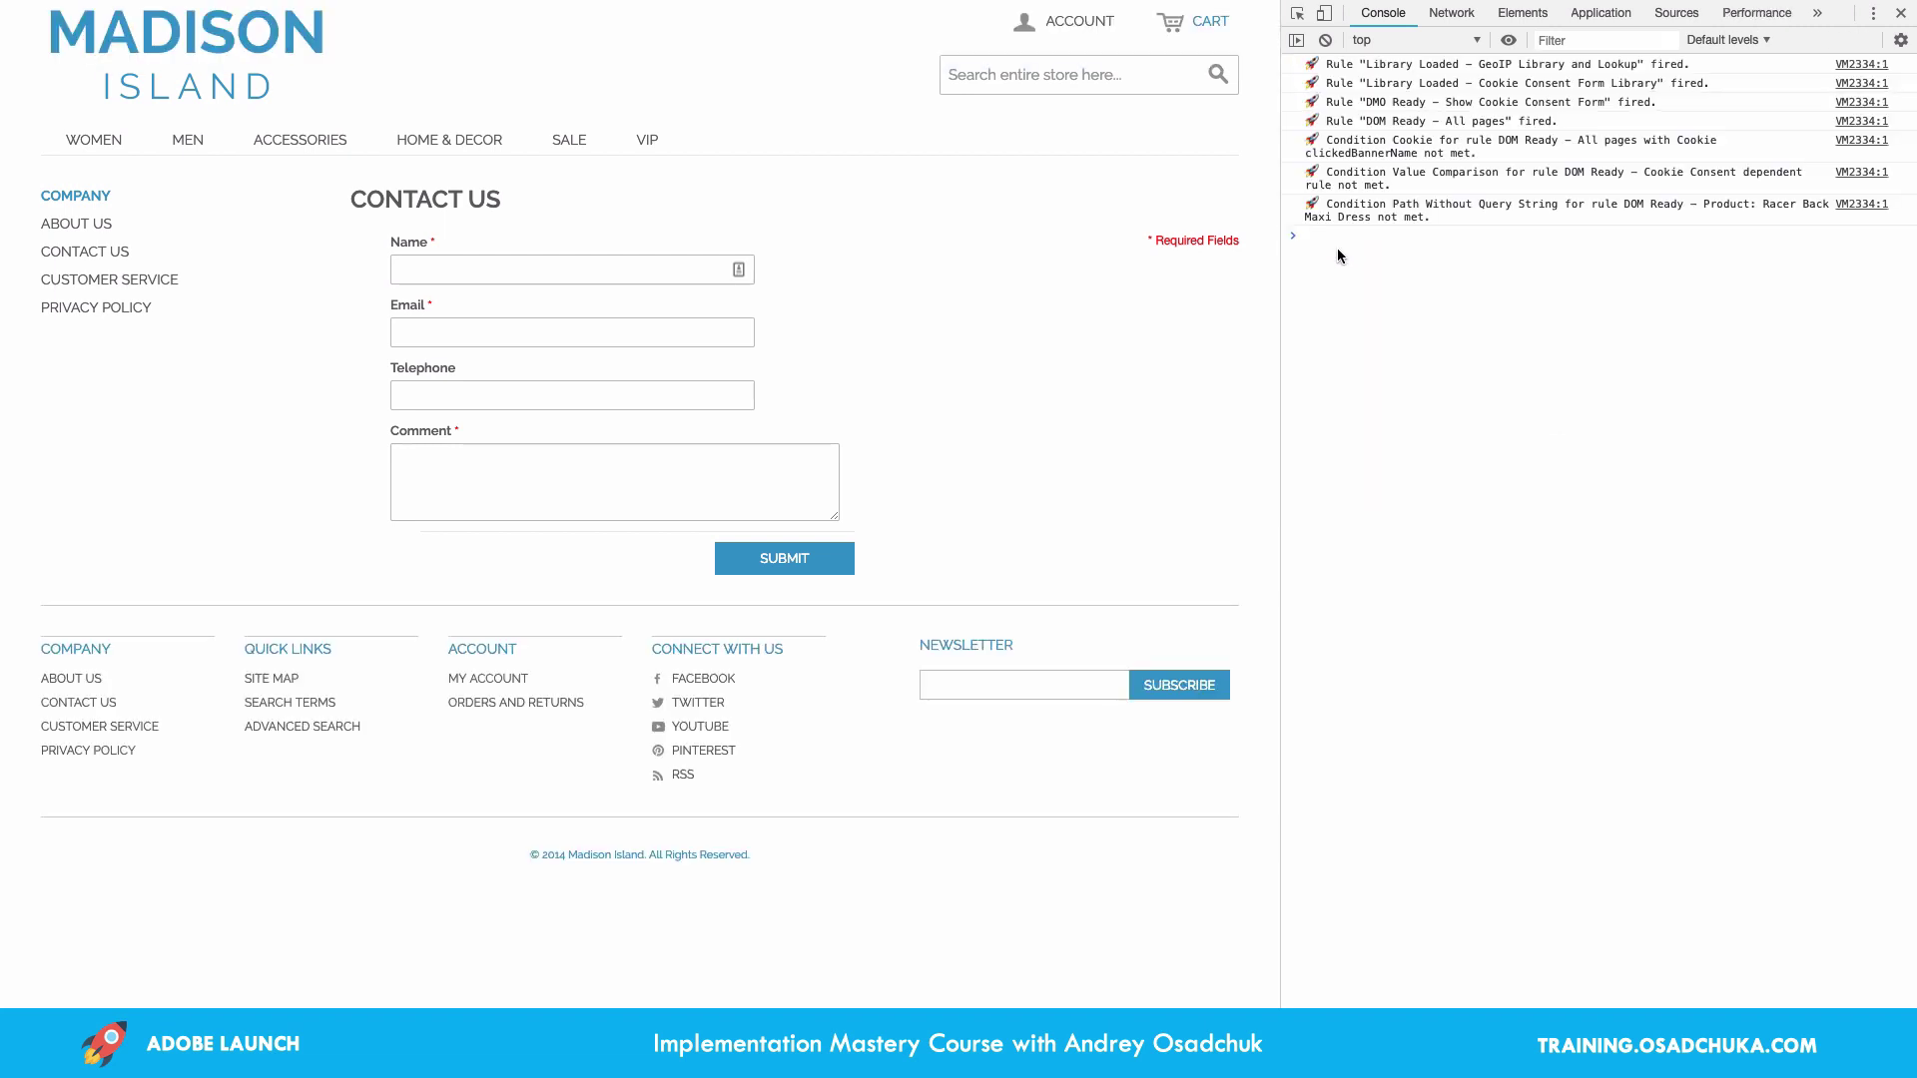
{"action": "left_click_drag", "start_coordinate": [1305, 236], "coordinate": [1444, 244]}
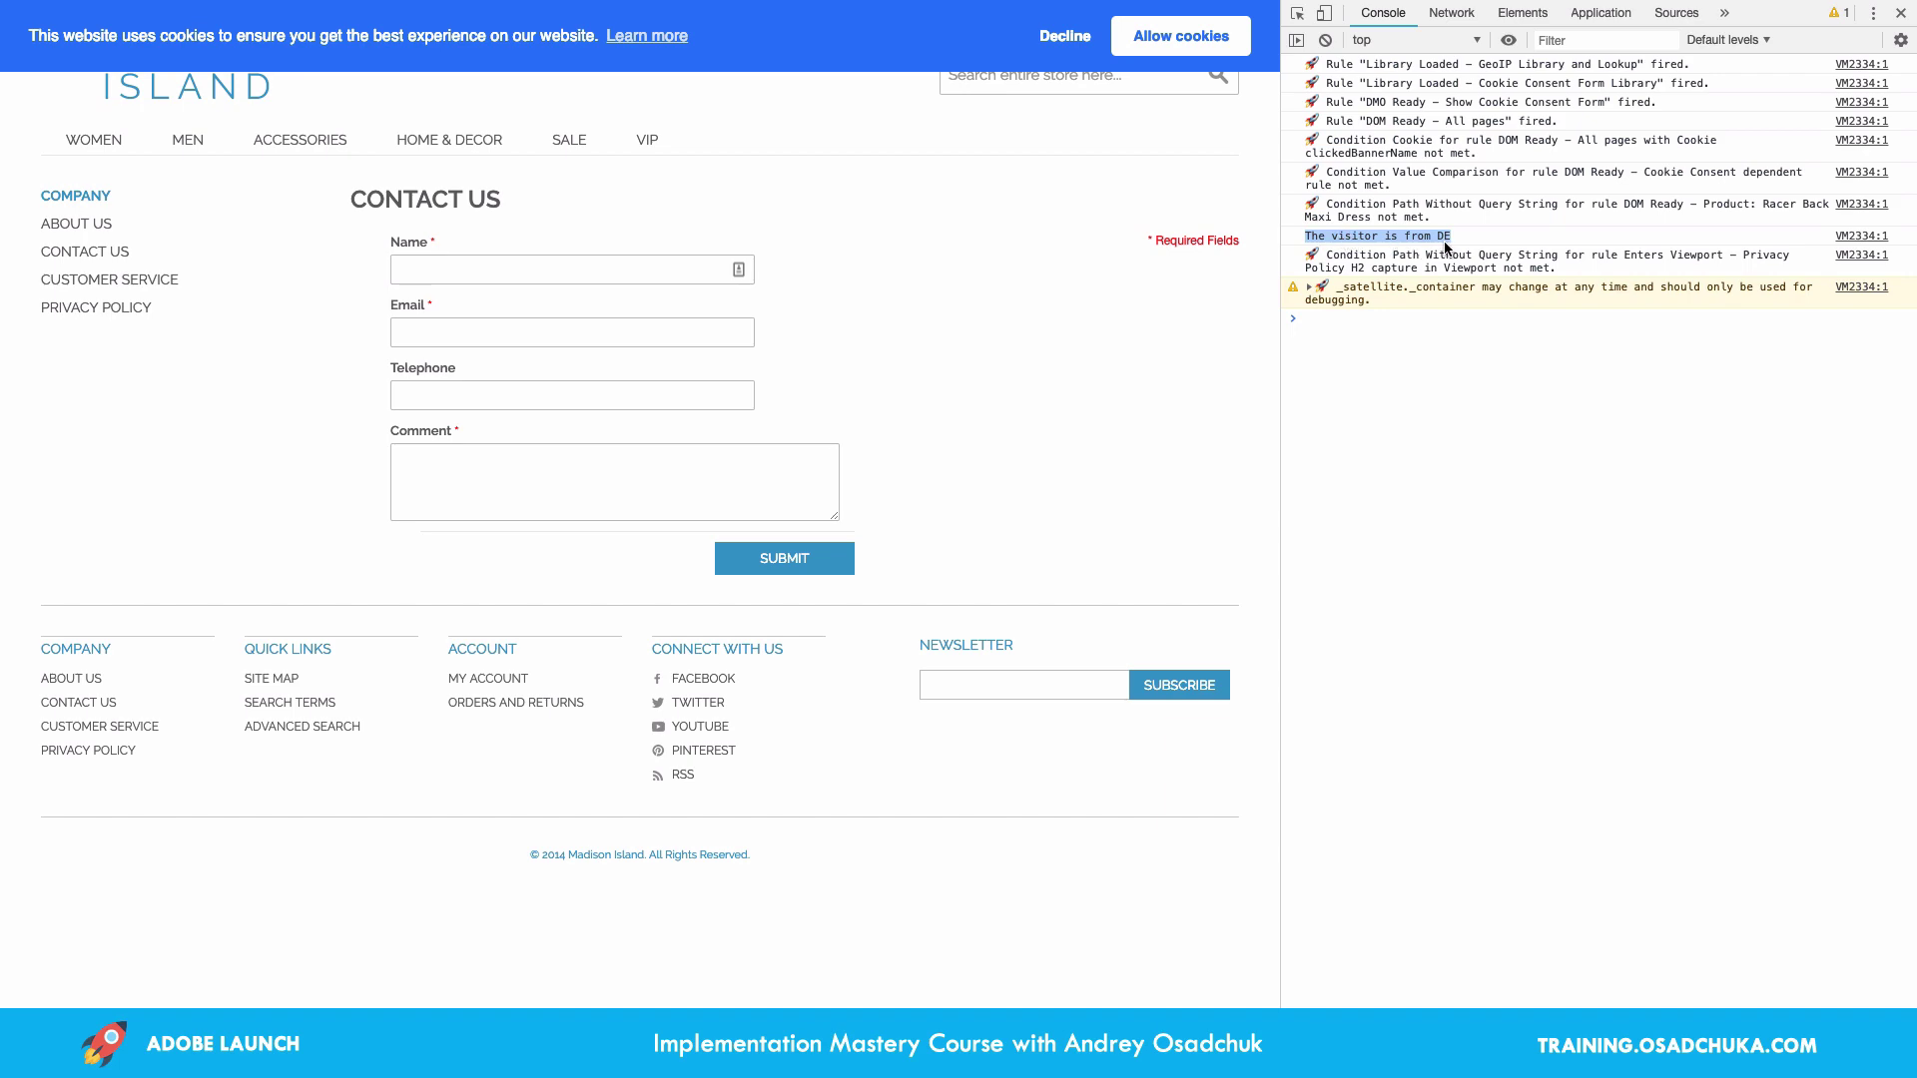
In the text editor, below the console.log line, start a _satellite.cookie.set call with 'visitorCountryCode' as the cookie name
{"action": "key", "text": "ctrl+Right"}
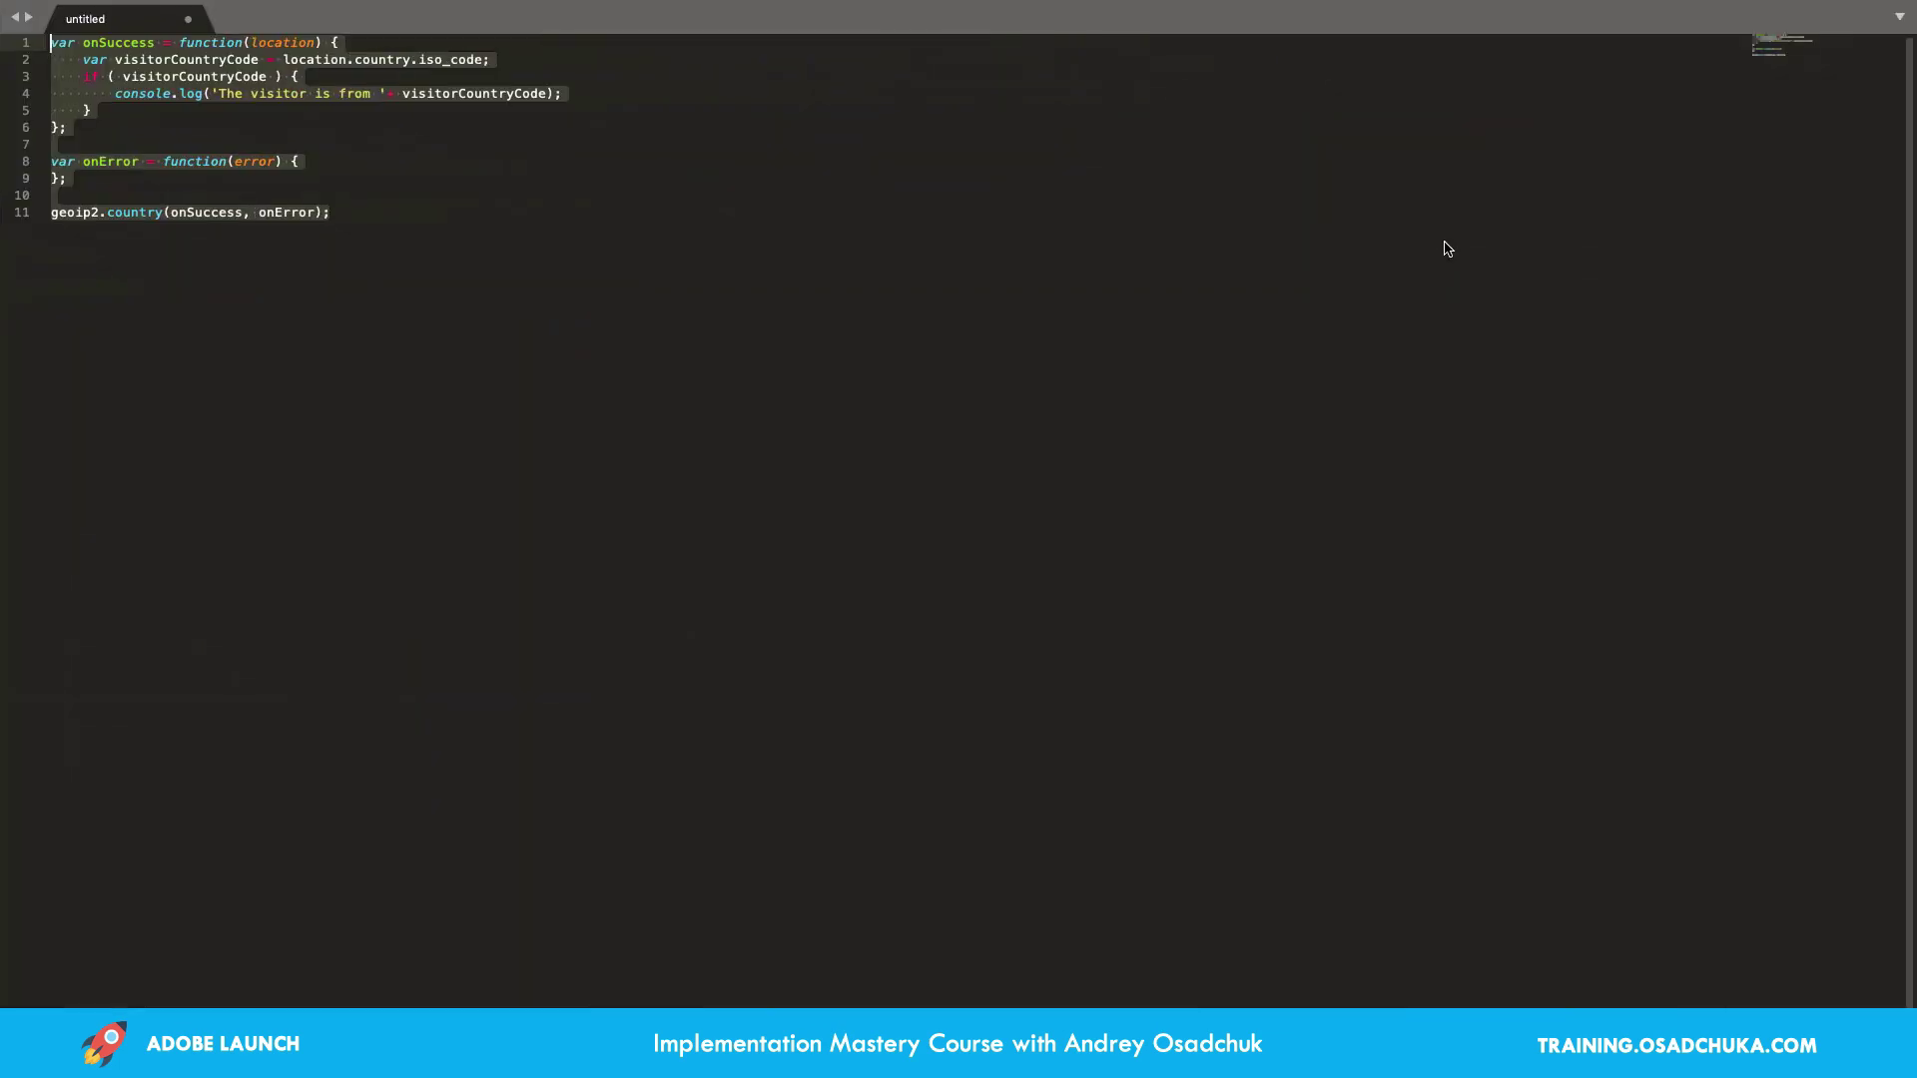
{"action": "left_click", "coordinate": [530, 94]}
{"action": "left_click", "coordinate": [594, 94]}
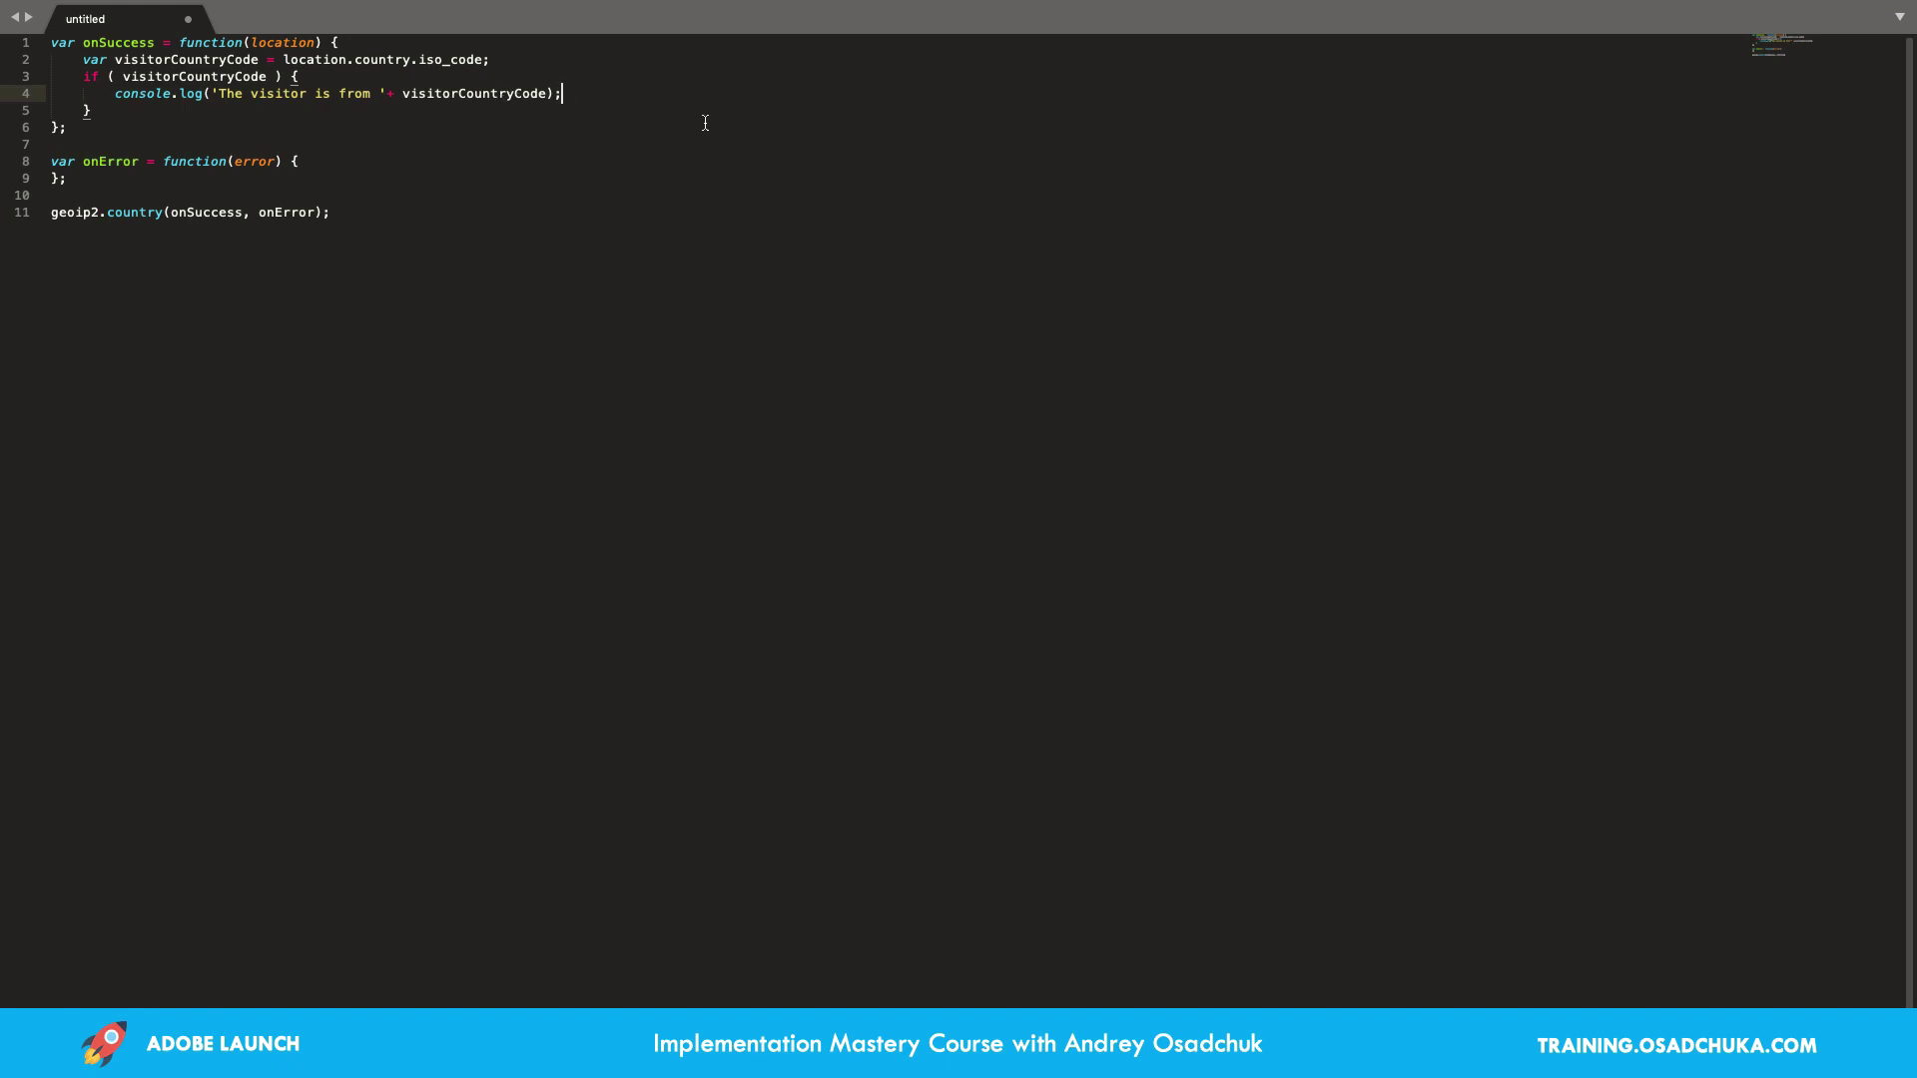
{"action": "key", "text": "Return"}
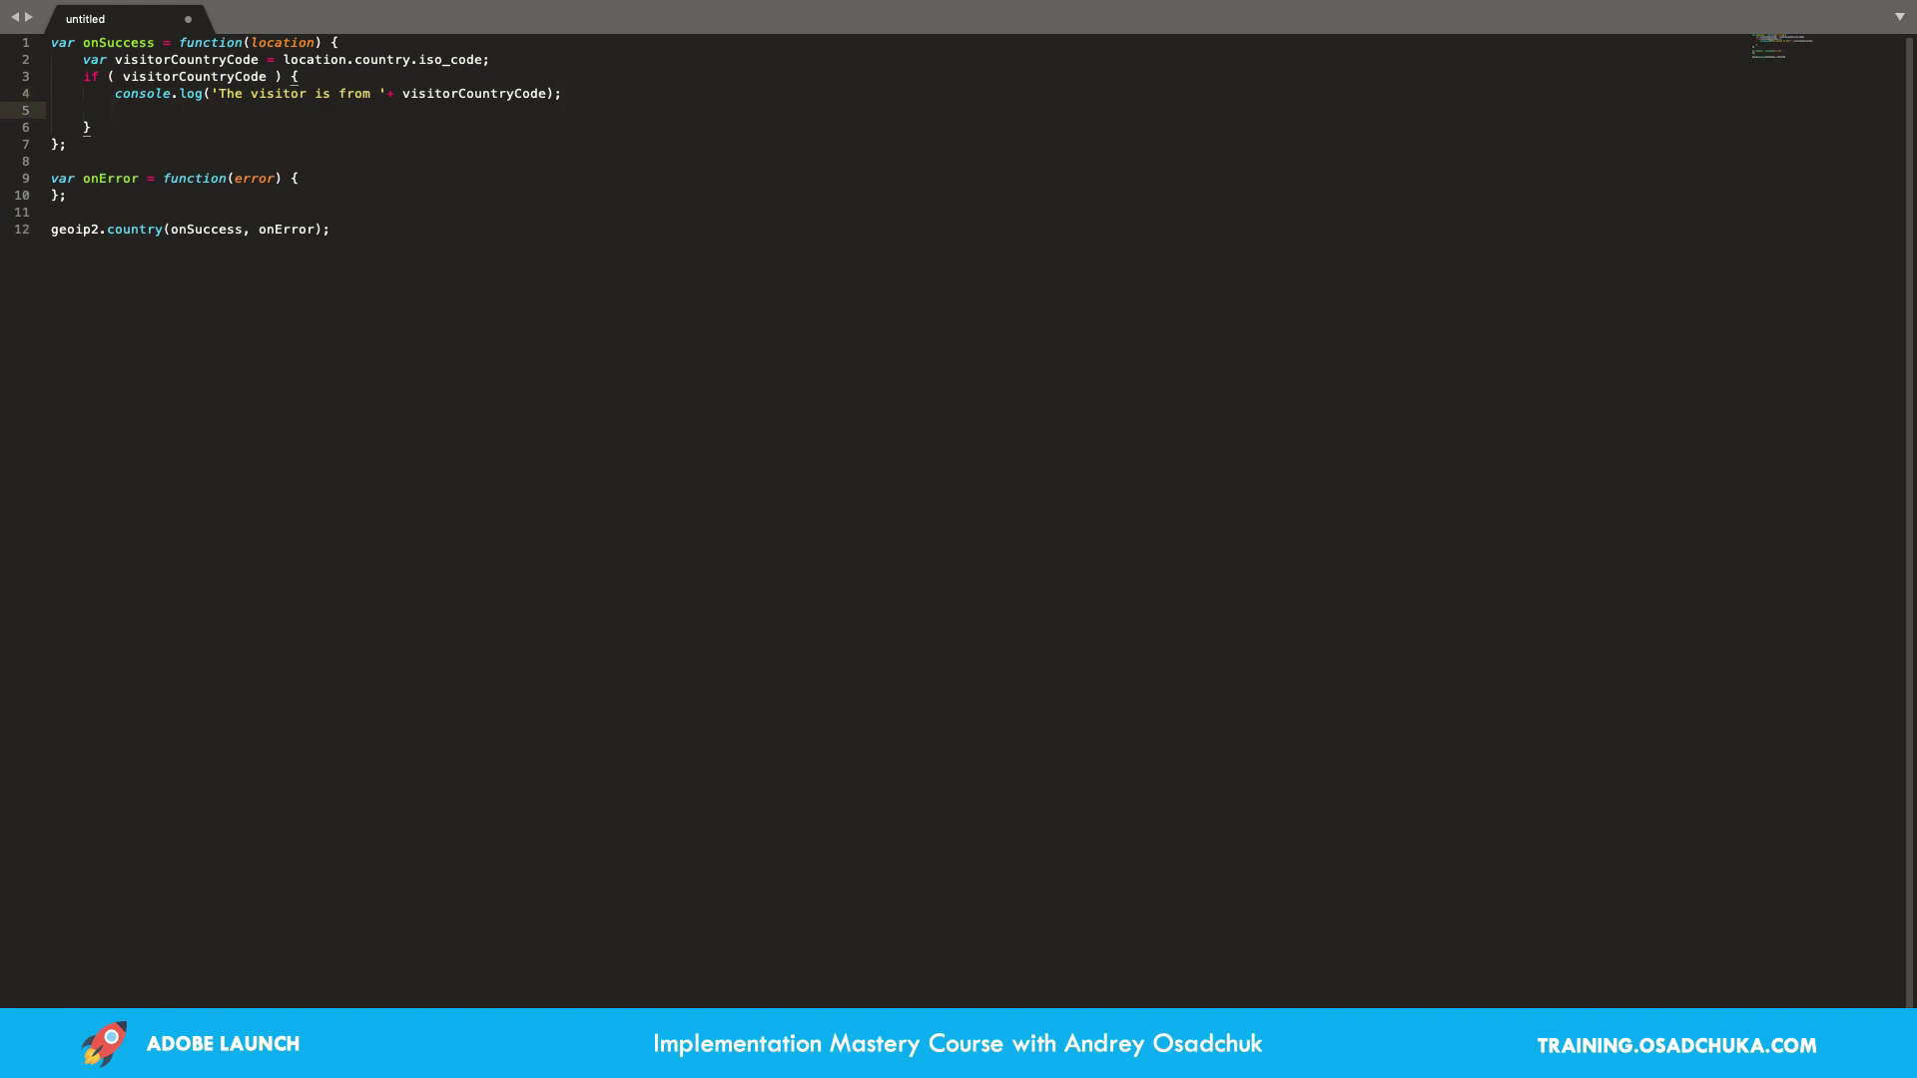
{"action": "type", "text": "_satellite.c"}
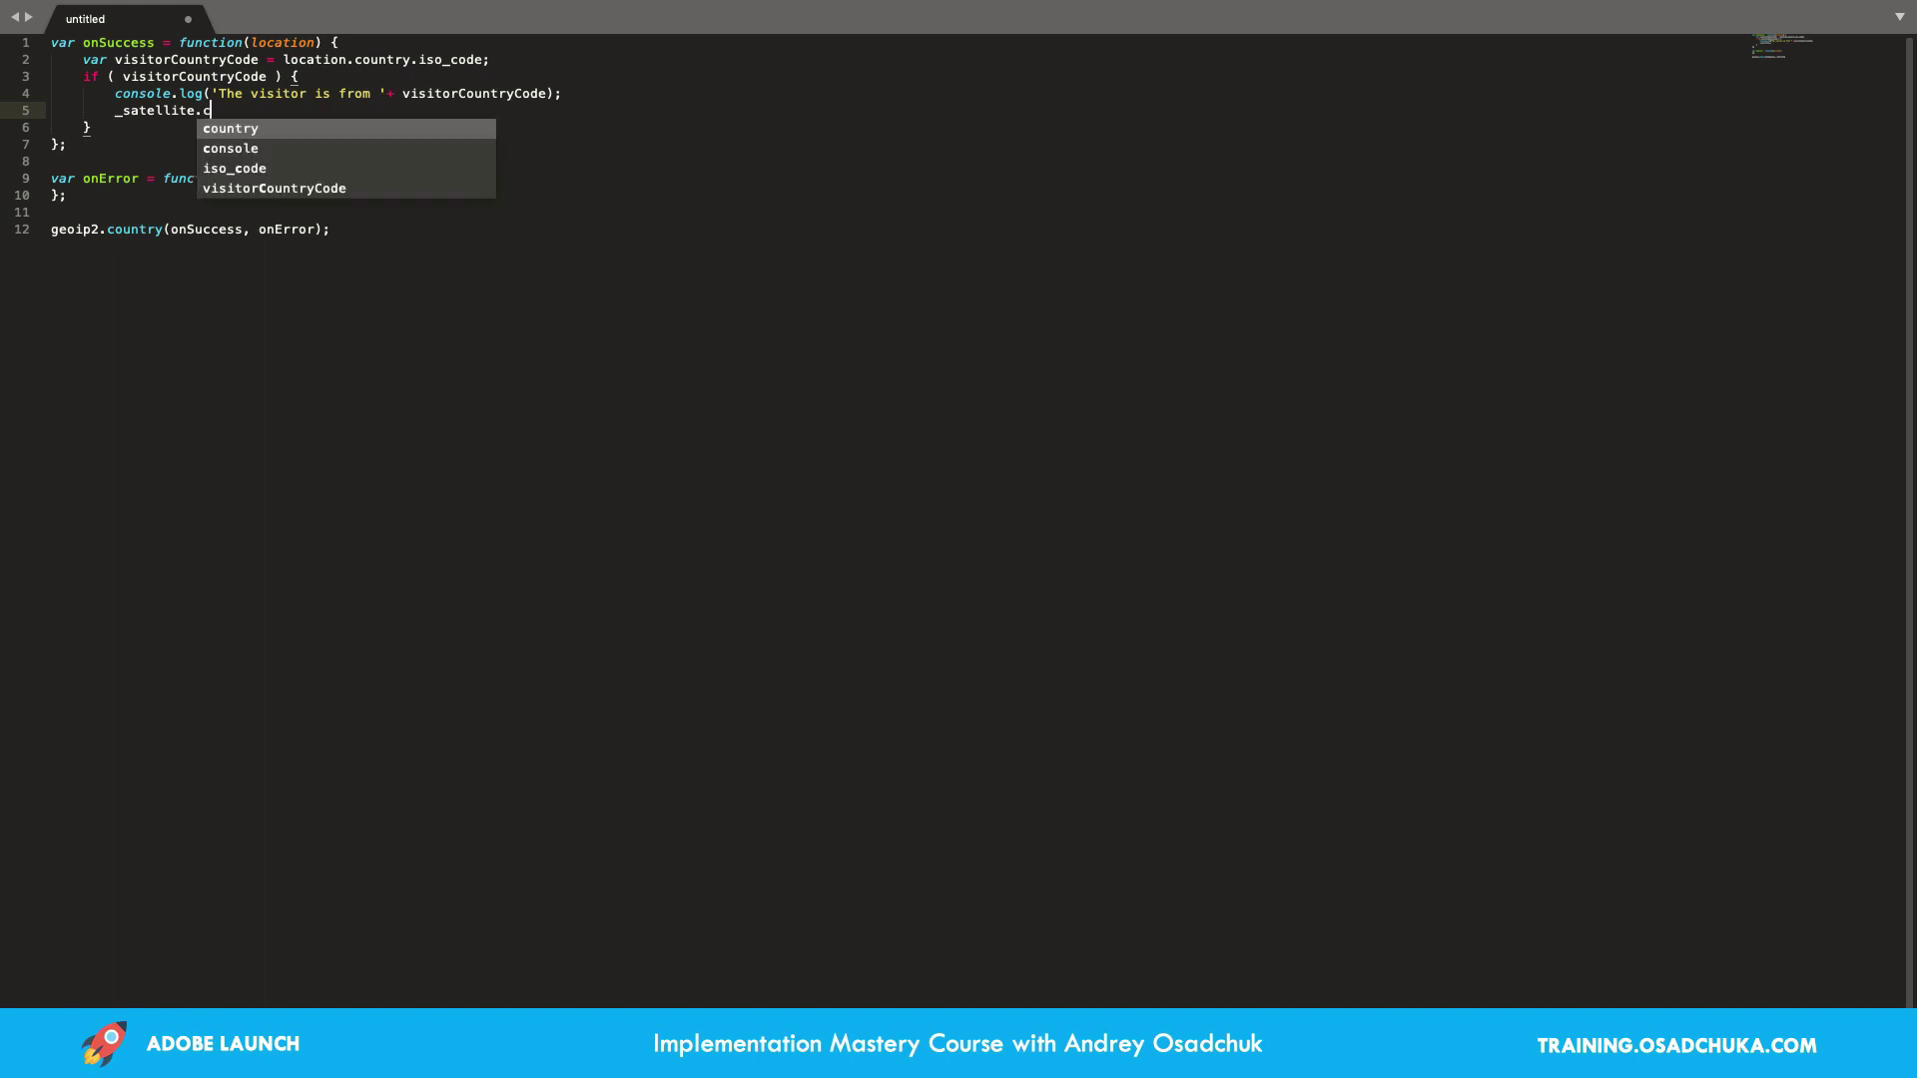
{"action": "type", "text": "ookie.set"}
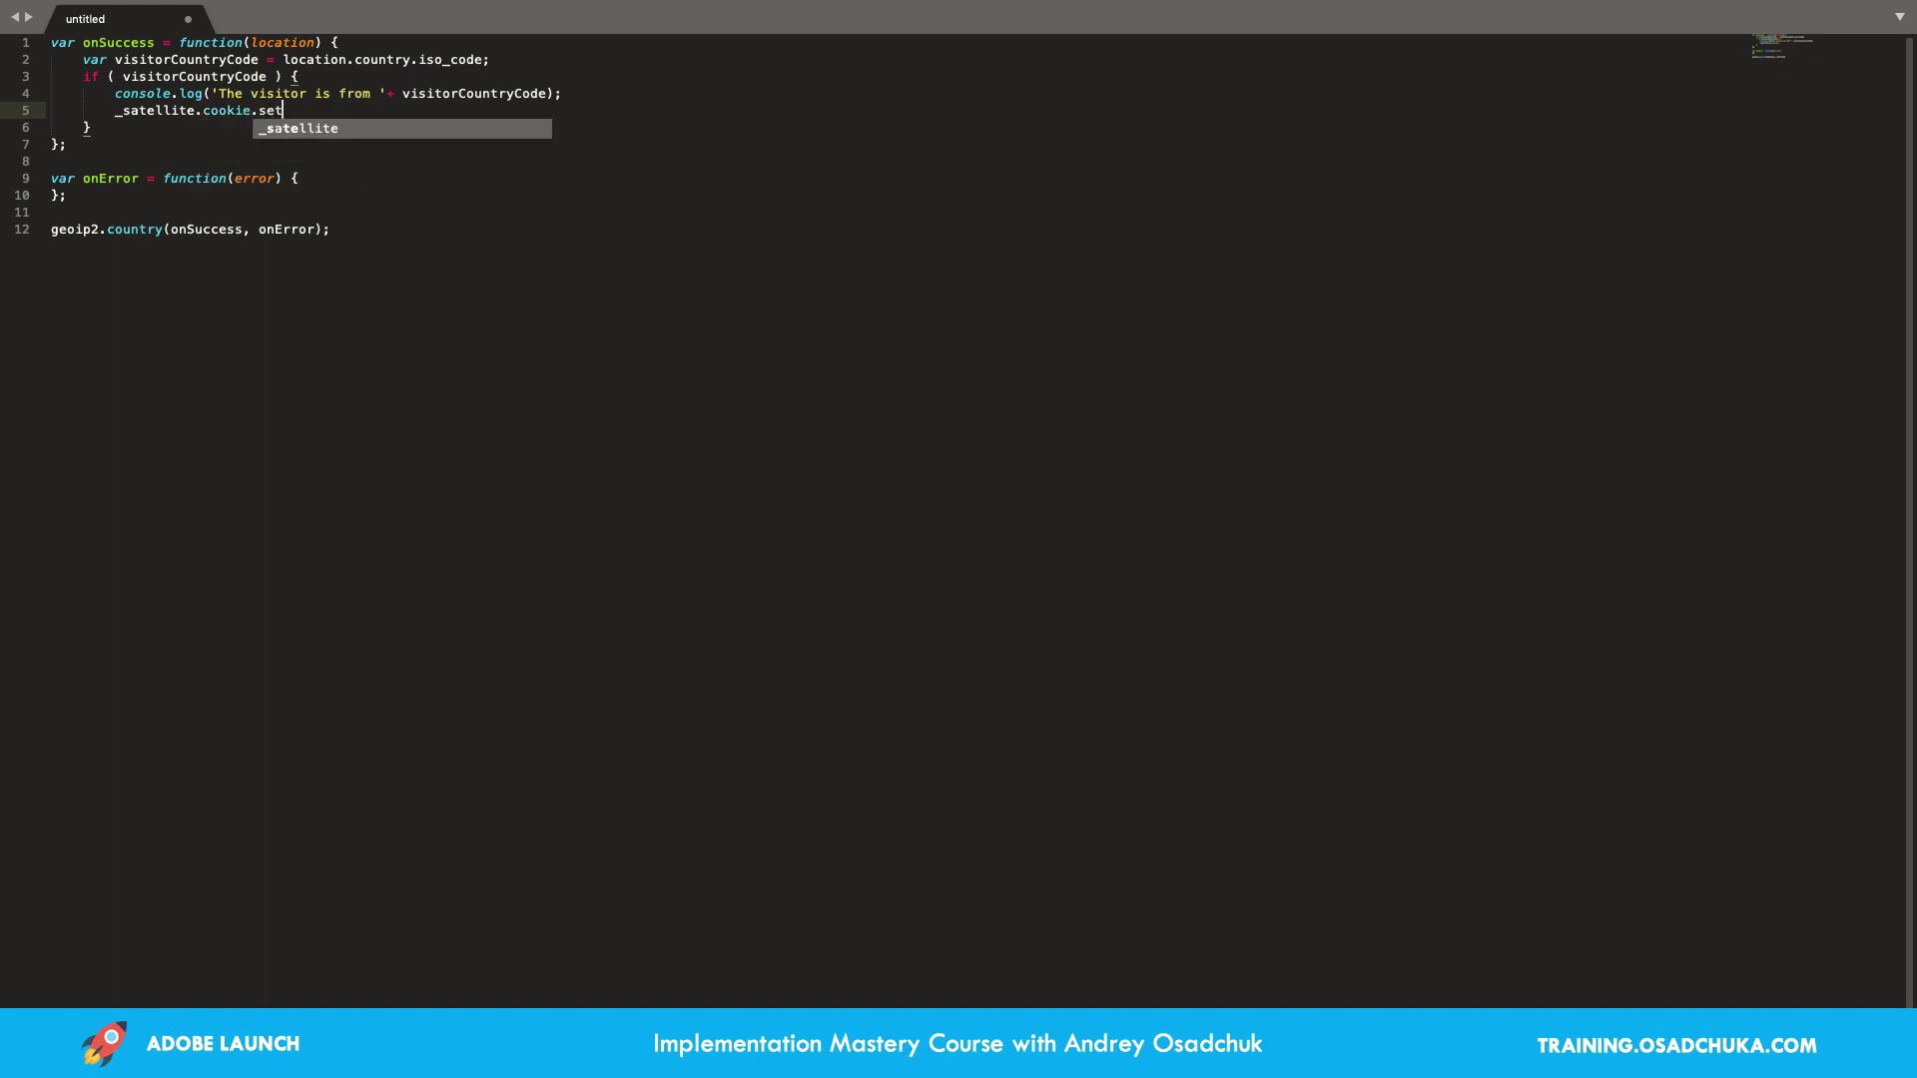
{"action": "type", "text": "('vi"}
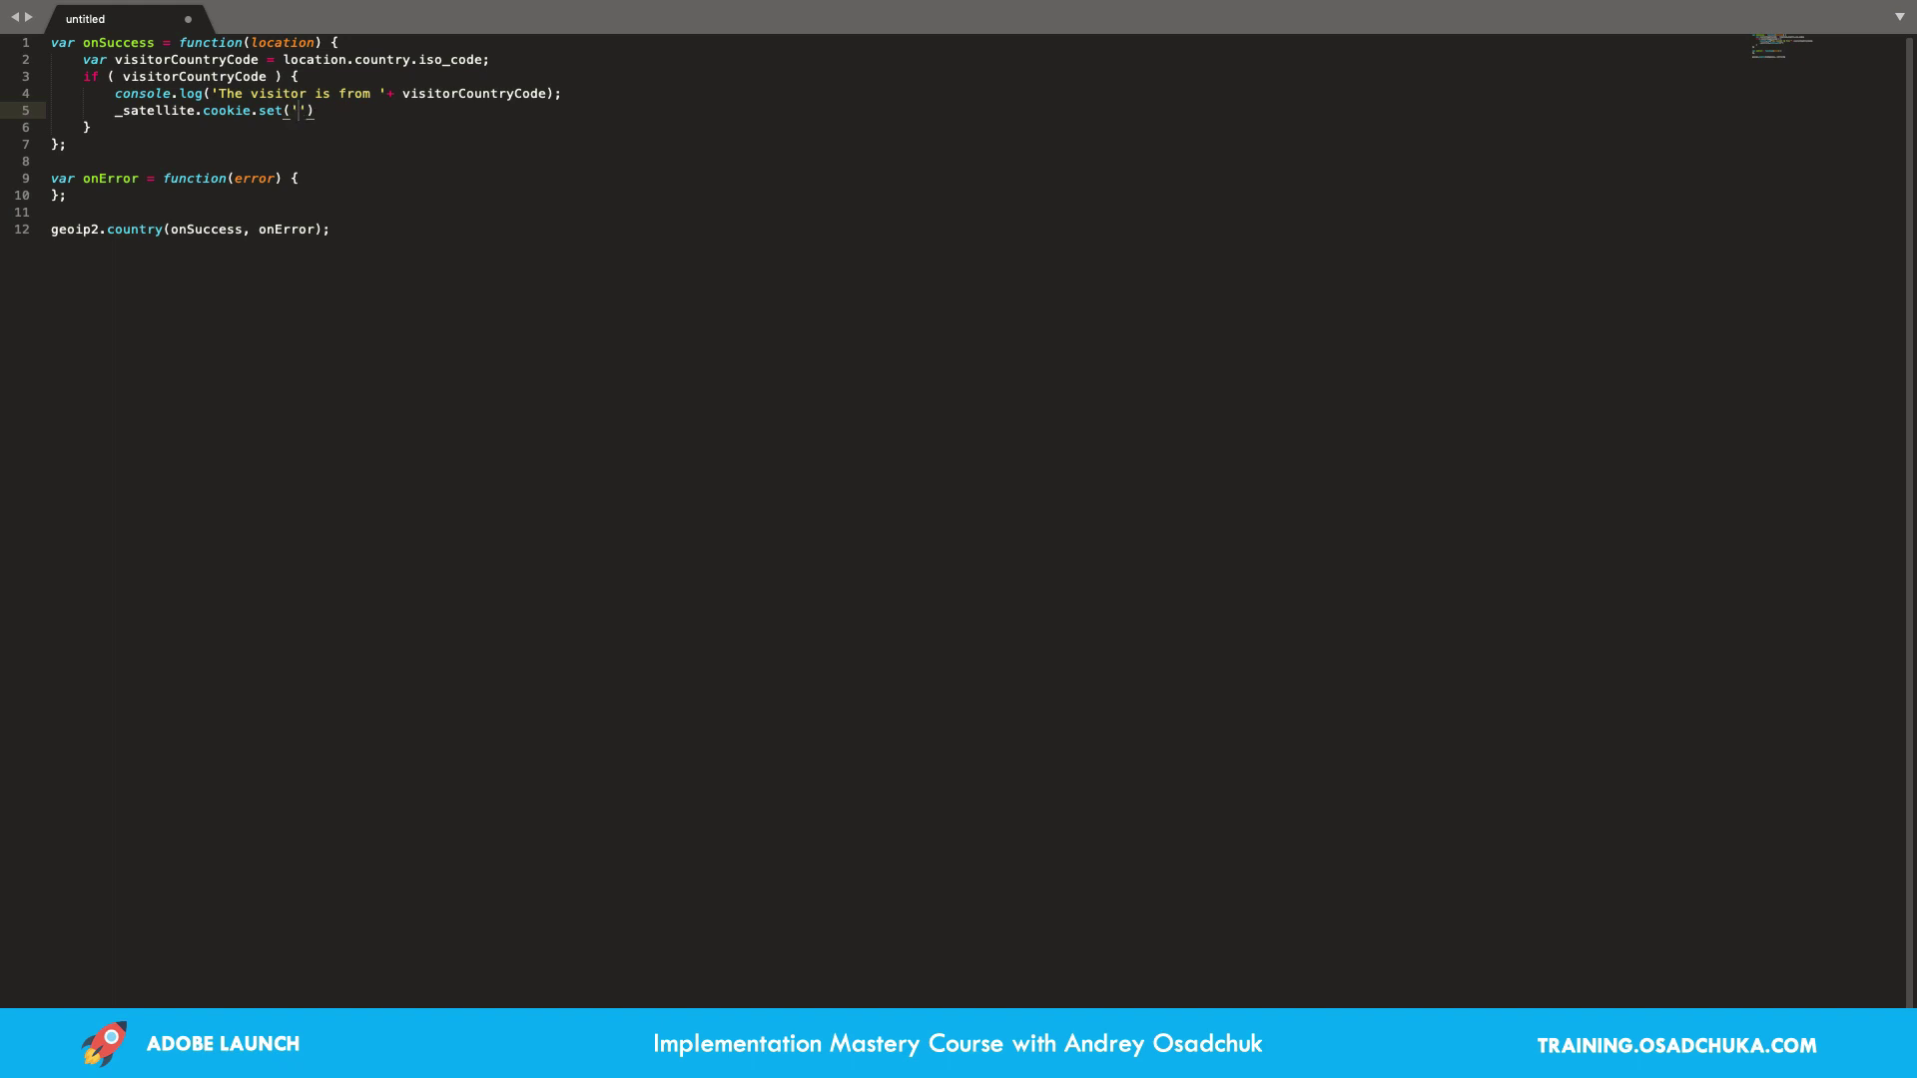
{"action": "type", "text": "sitor"}
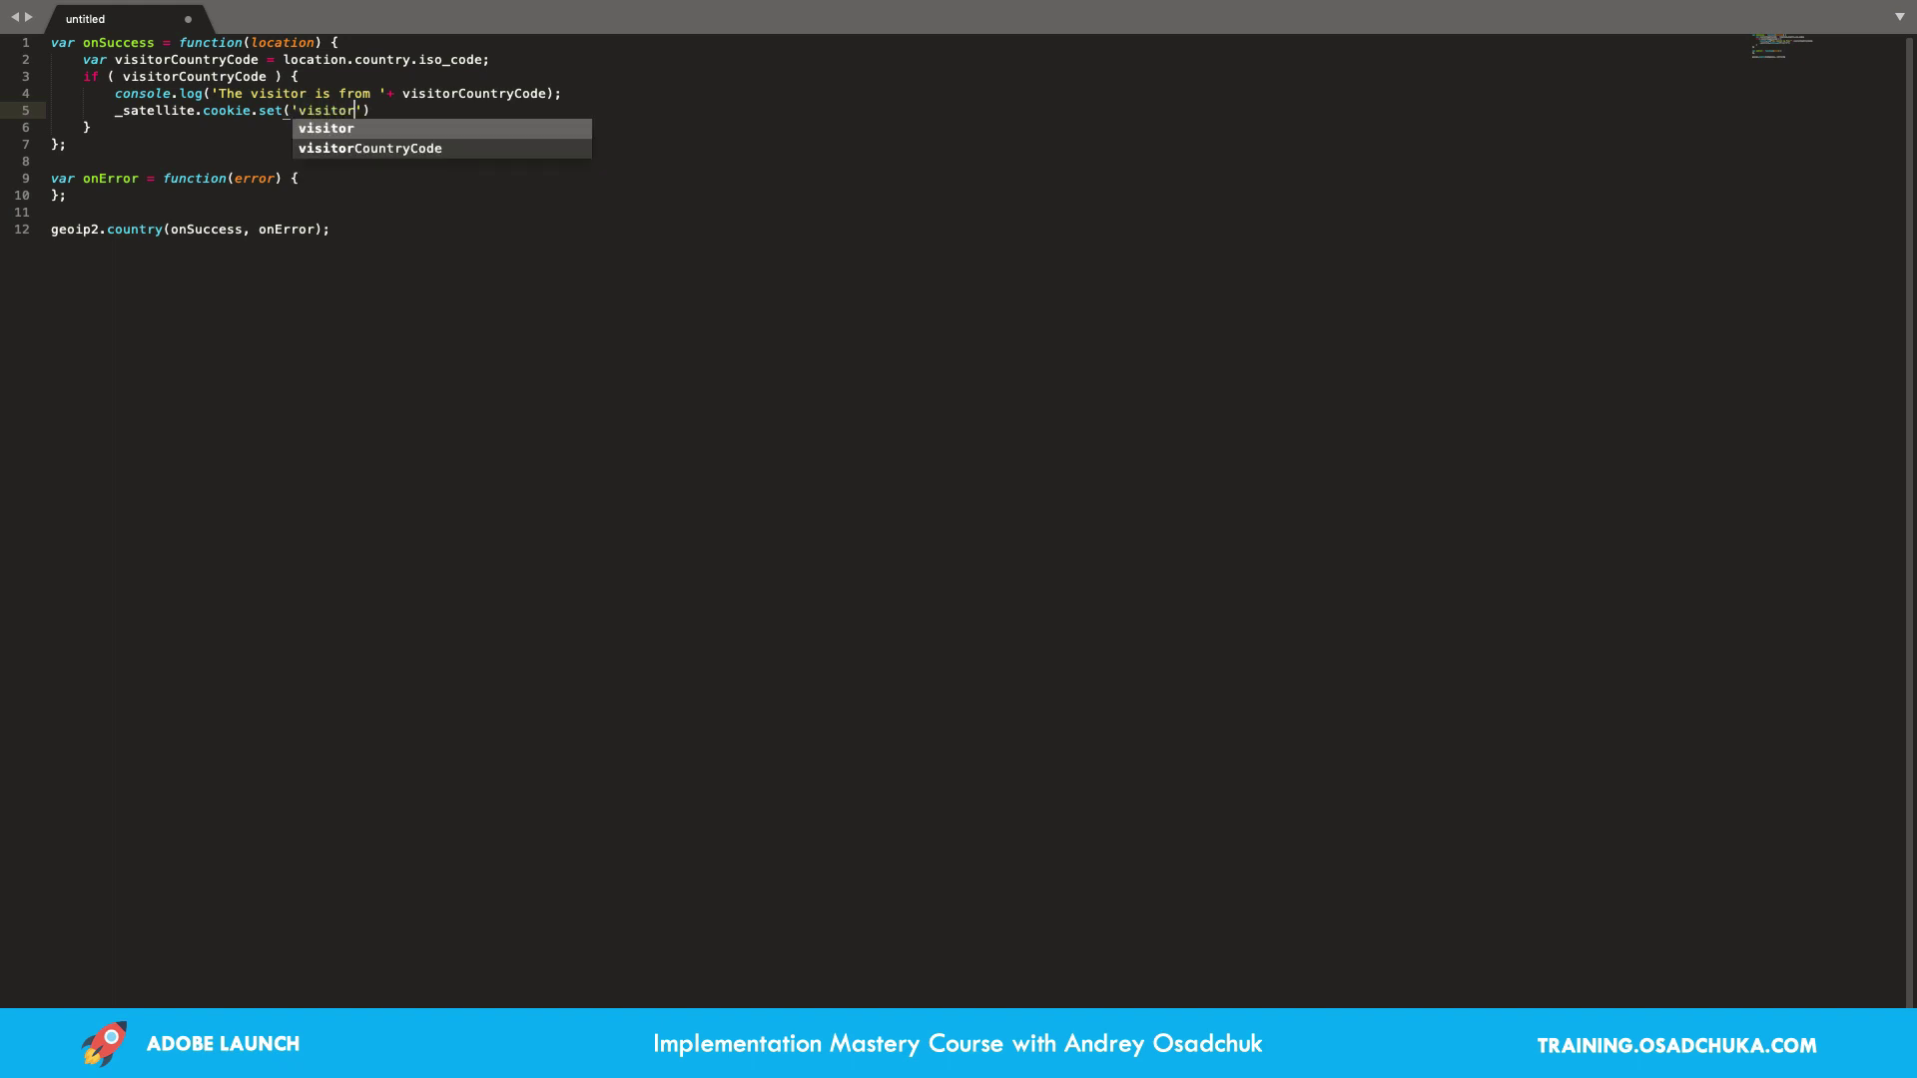
{"action": "type", "text": "Coutn"}
{"action": "key", "text": "BackSpace"}
{"action": "key", "text": "BackSpace"}
{"action": "type", "text": "ntryC"}
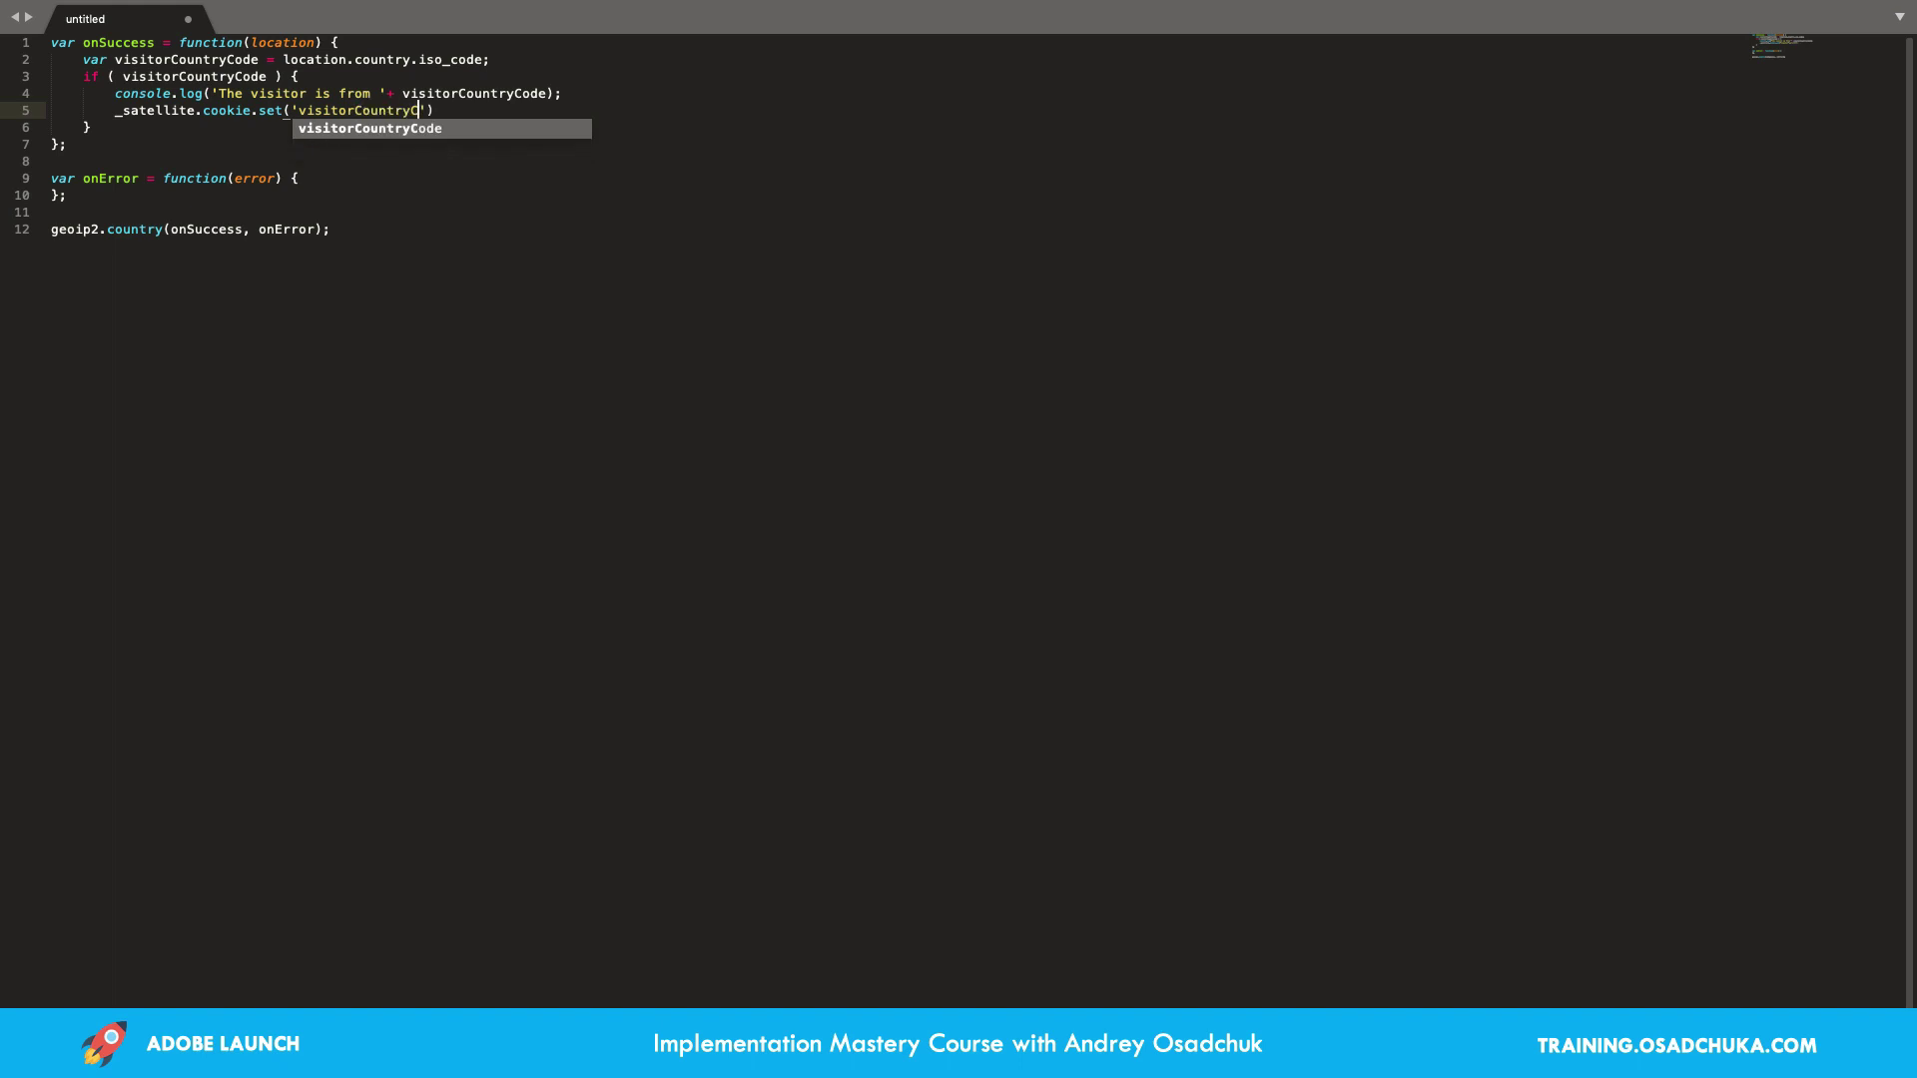
{"action": "key", "text": "Tab"}
{"action": "type", "text": ","}
Pass the visitorCountryCode variable as the cookie's value and end the statement with a semicolon
{"action": "left_click", "coordinate": [477, 95]}
{"action": "double_click", "coordinate": [478, 95]}
{"action": "key", "text": "super+c"}
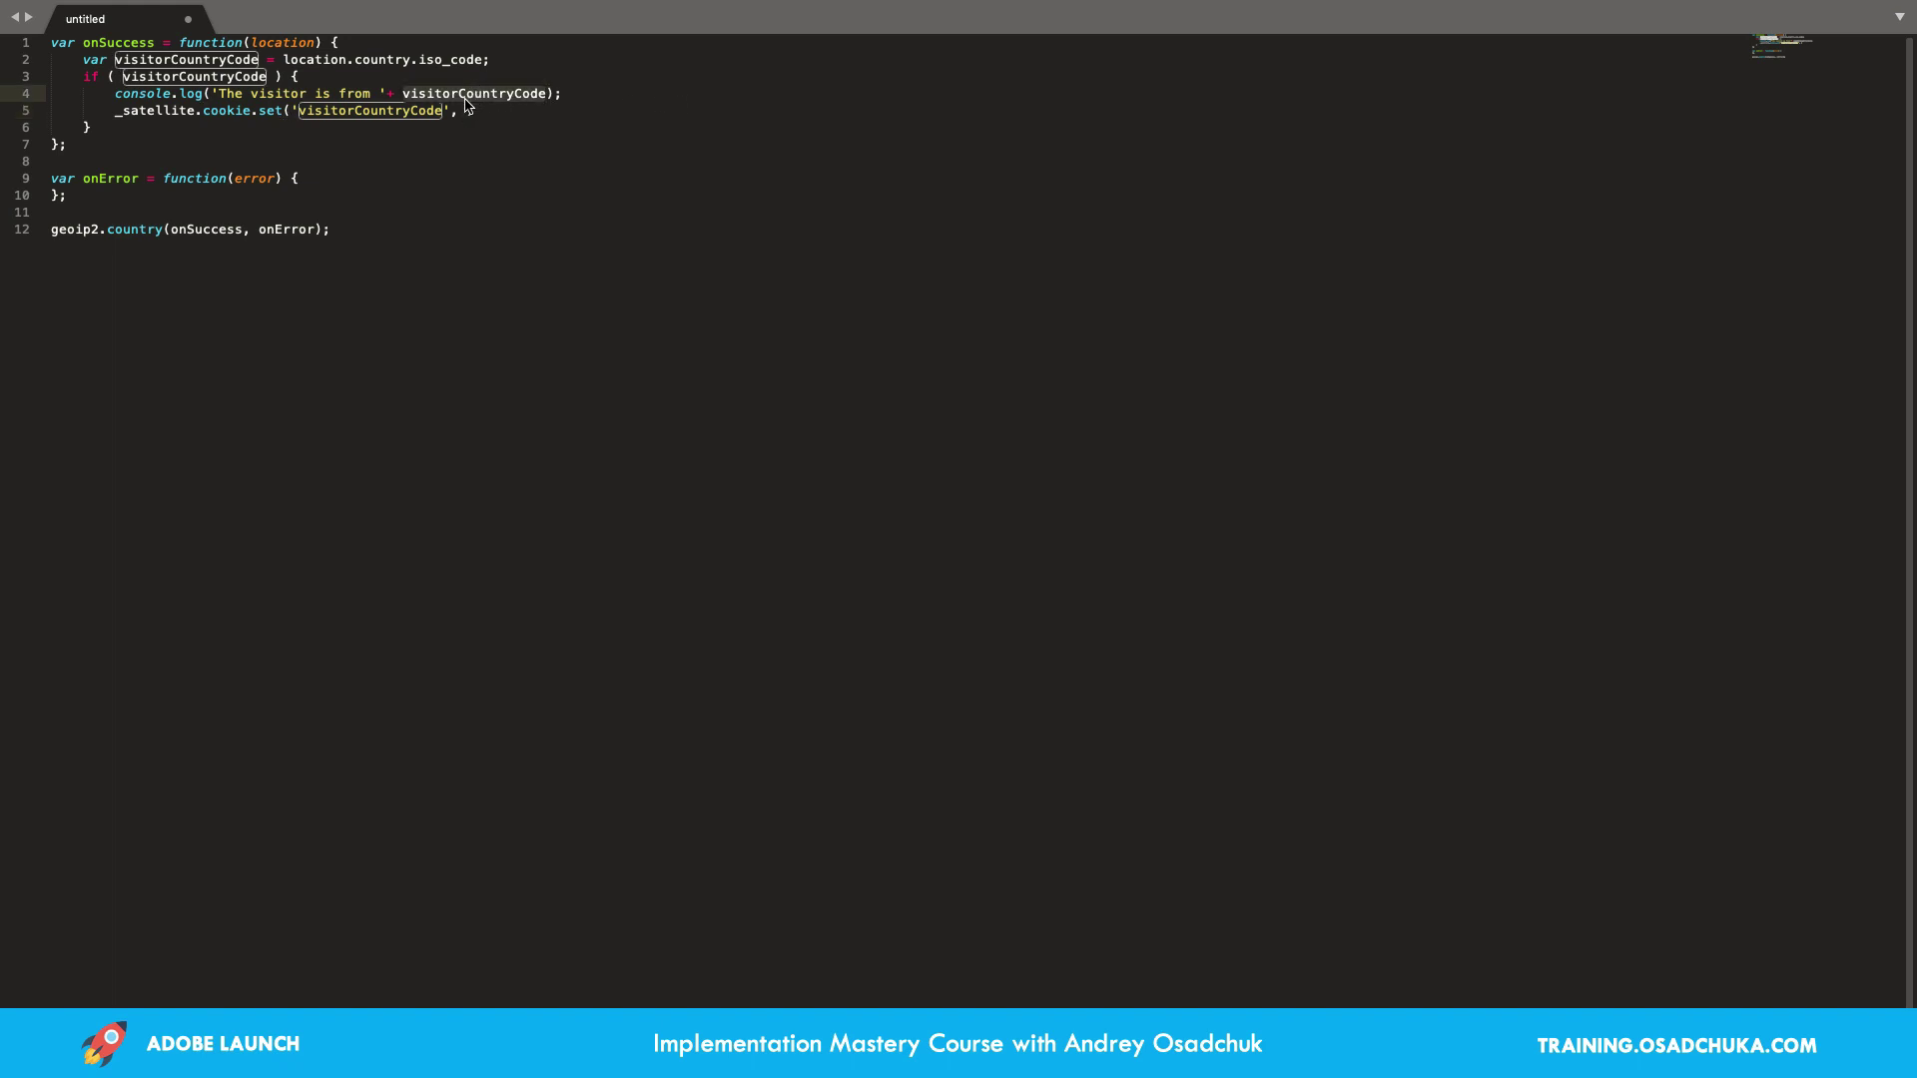
{"action": "left_click", "coordinate": [464, 110]}
{"action": "key", "text": "super+v"}
{"action": "left_click", "coordinate": [628, 108]}
{"action": "type", "text": ";"}
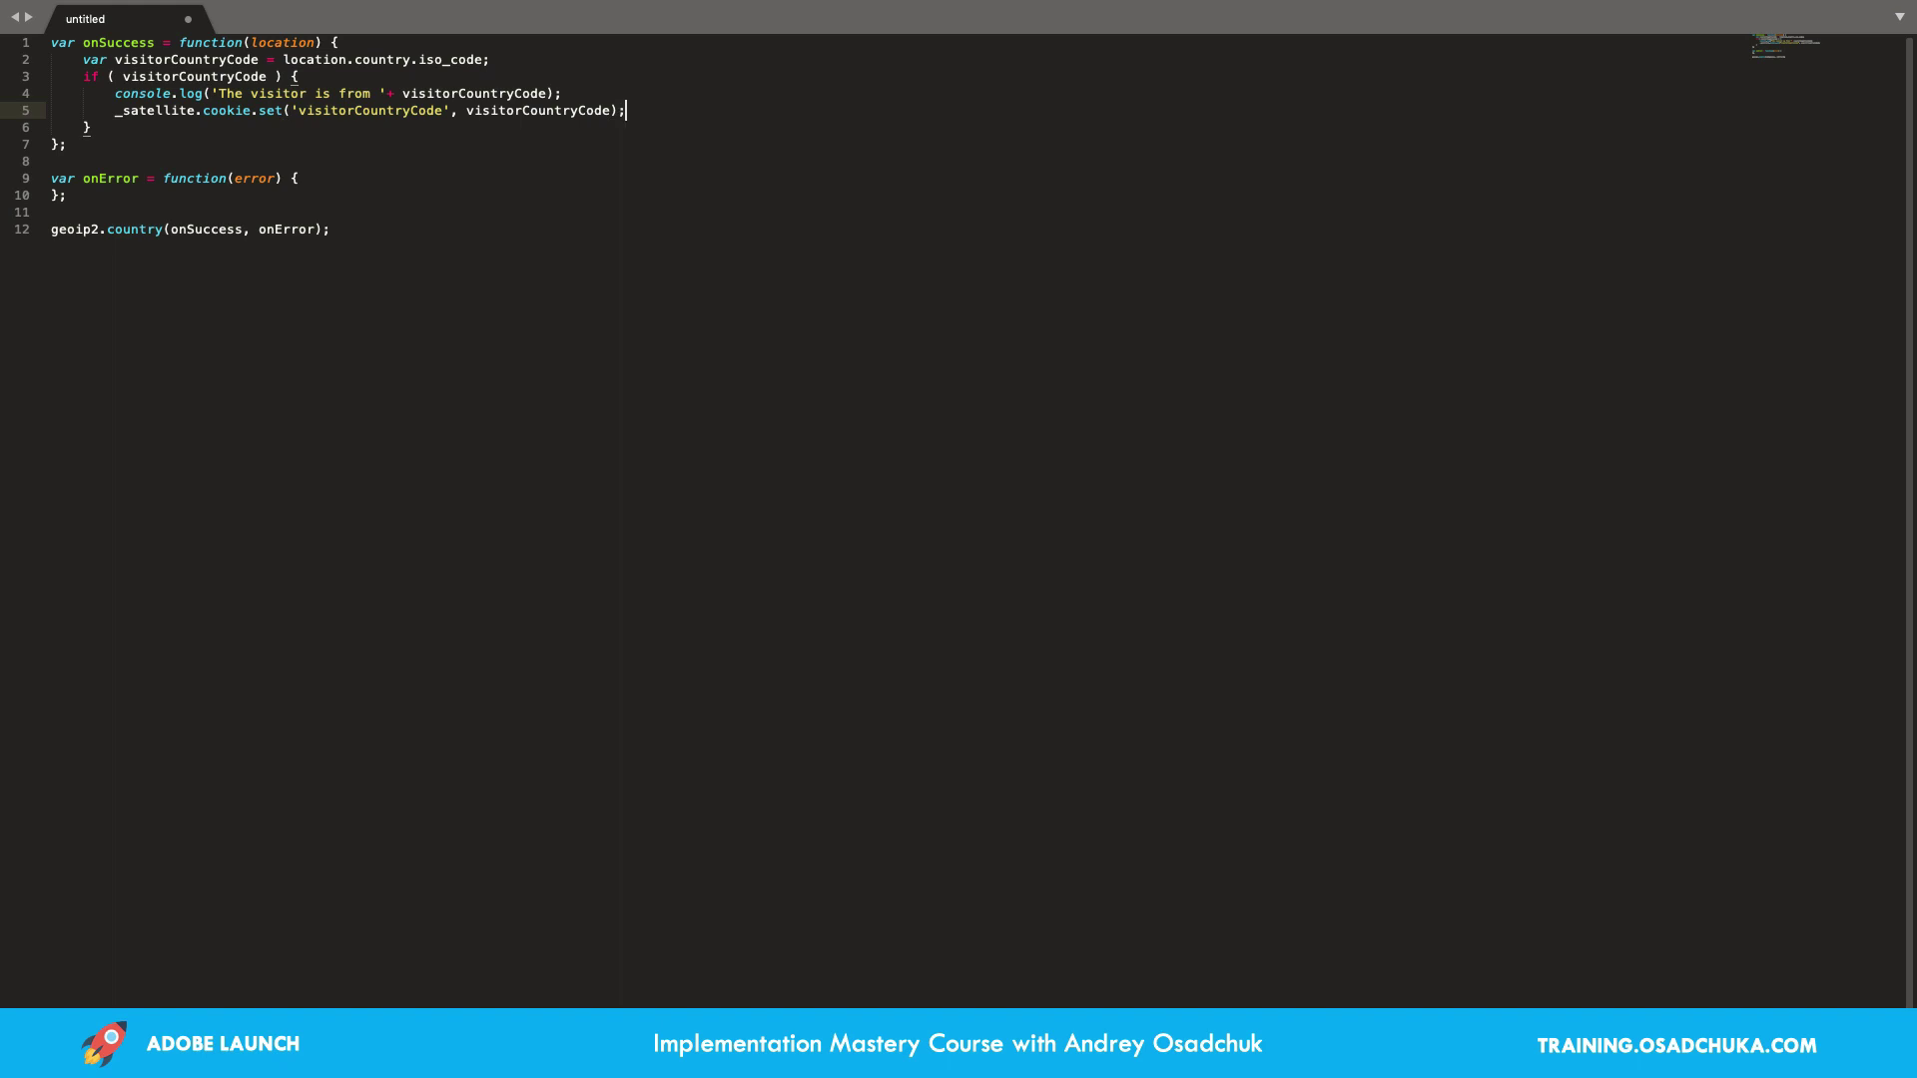
After a blank line below the cookie call, declare var countryCodesEU as the pasted array of EU country codes from 'AT' to 'SK'
{"action": "key", "text": "Return"}
{"action": "key", "text": "Return"}
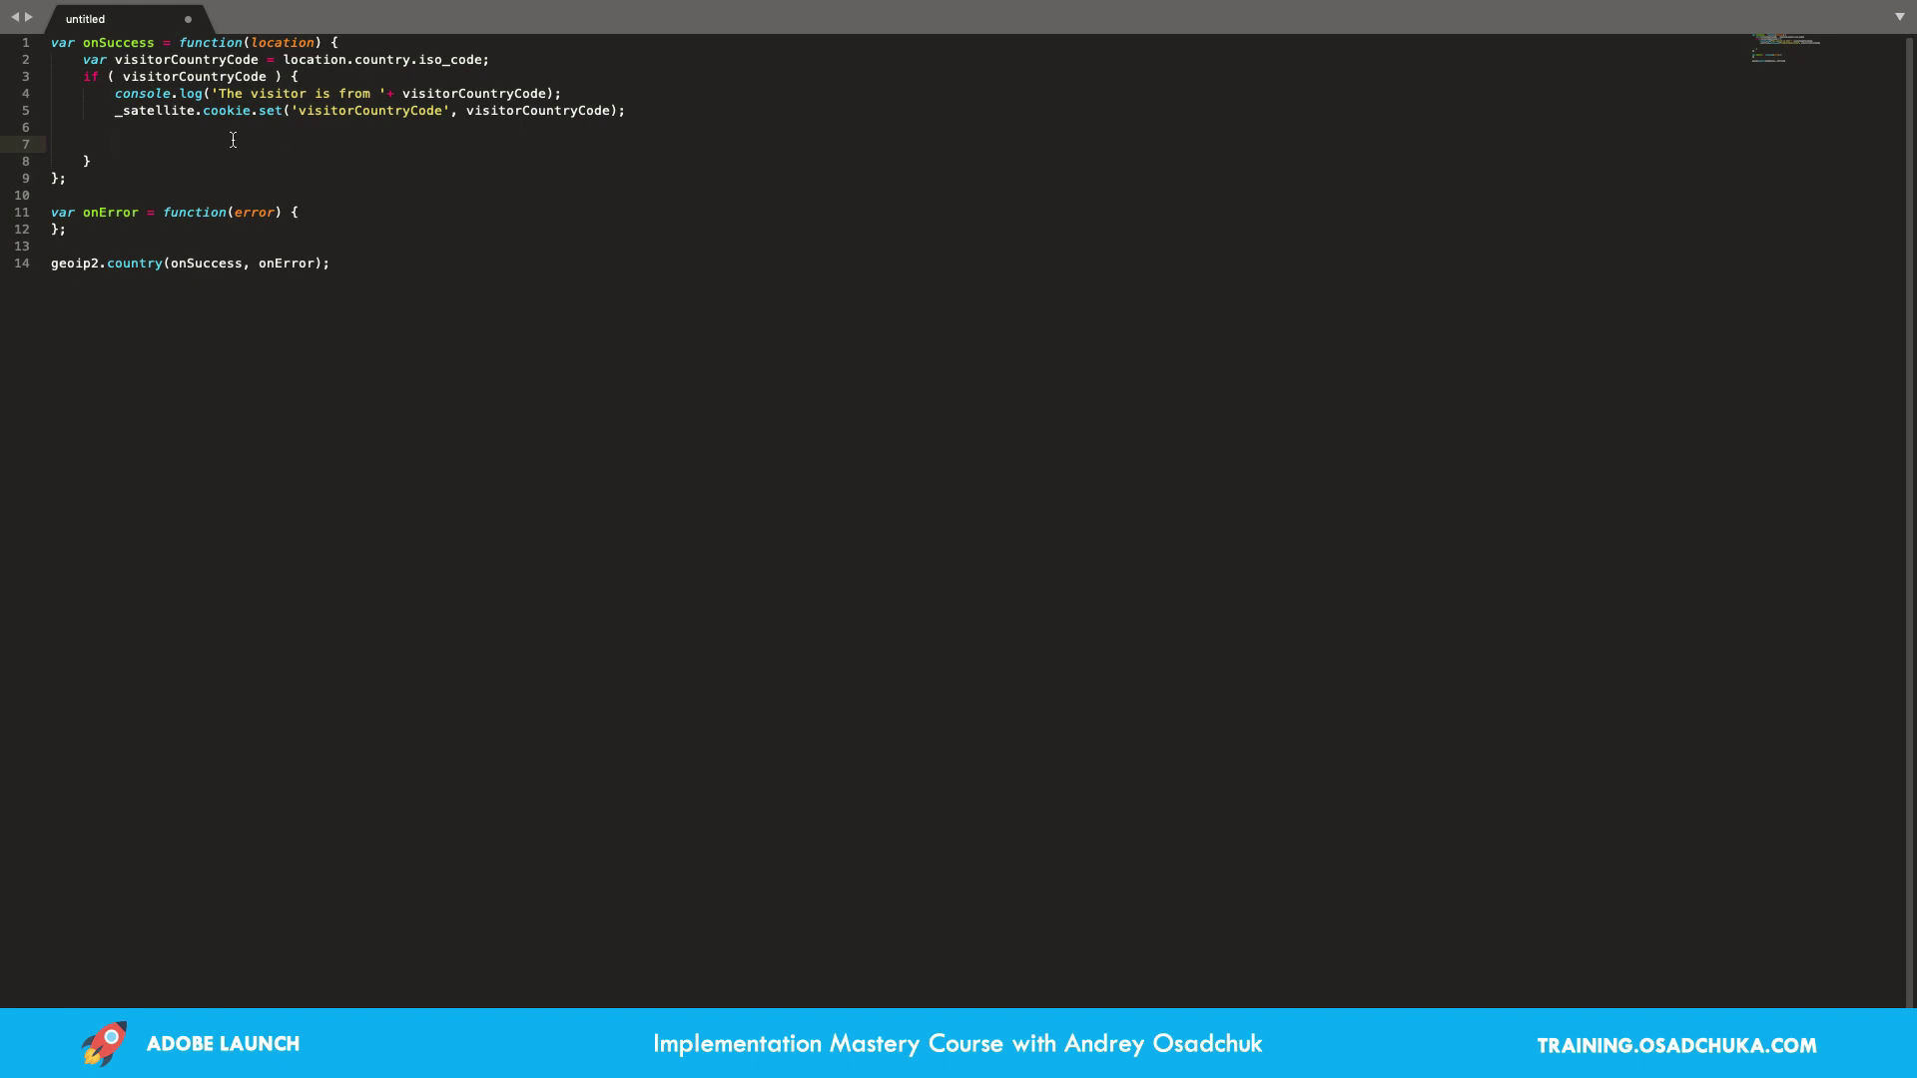
{"action": "key", "text": "super+v"}
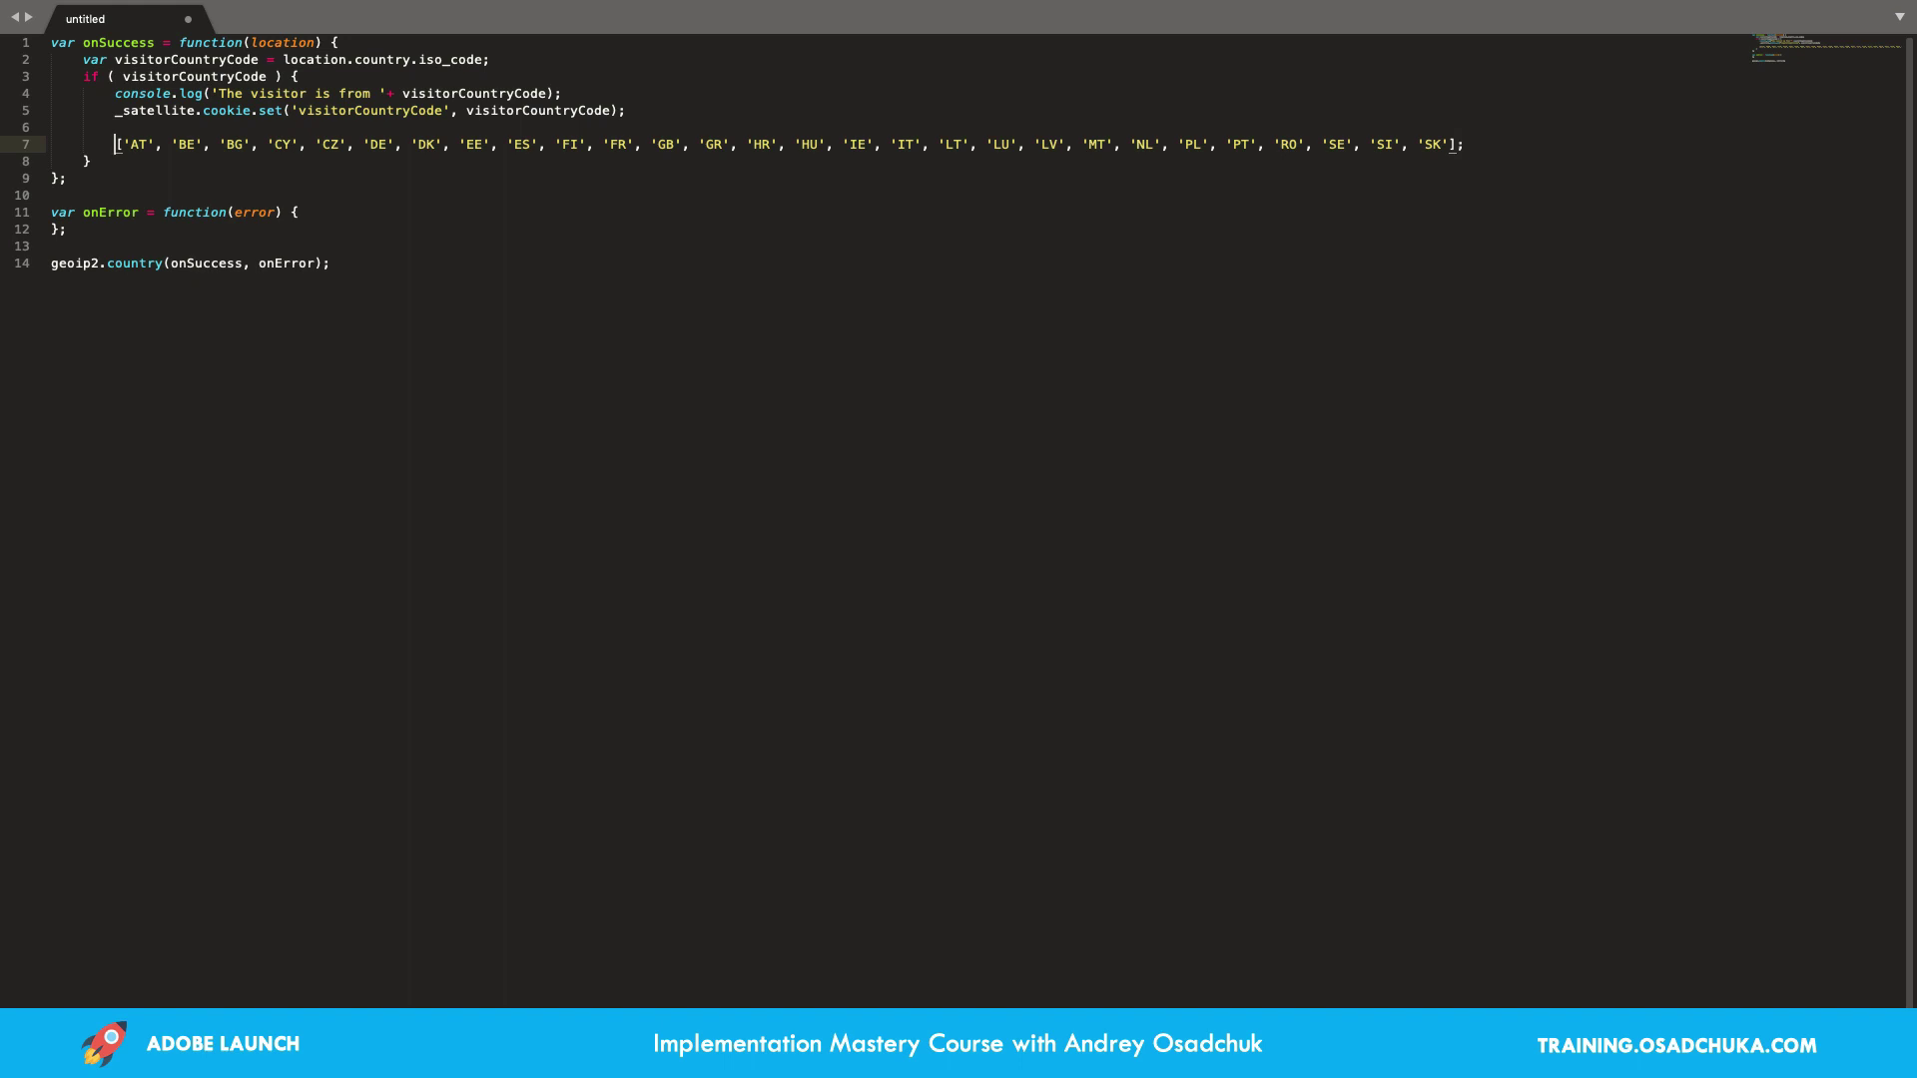
{"action": "type", "text": "var "}
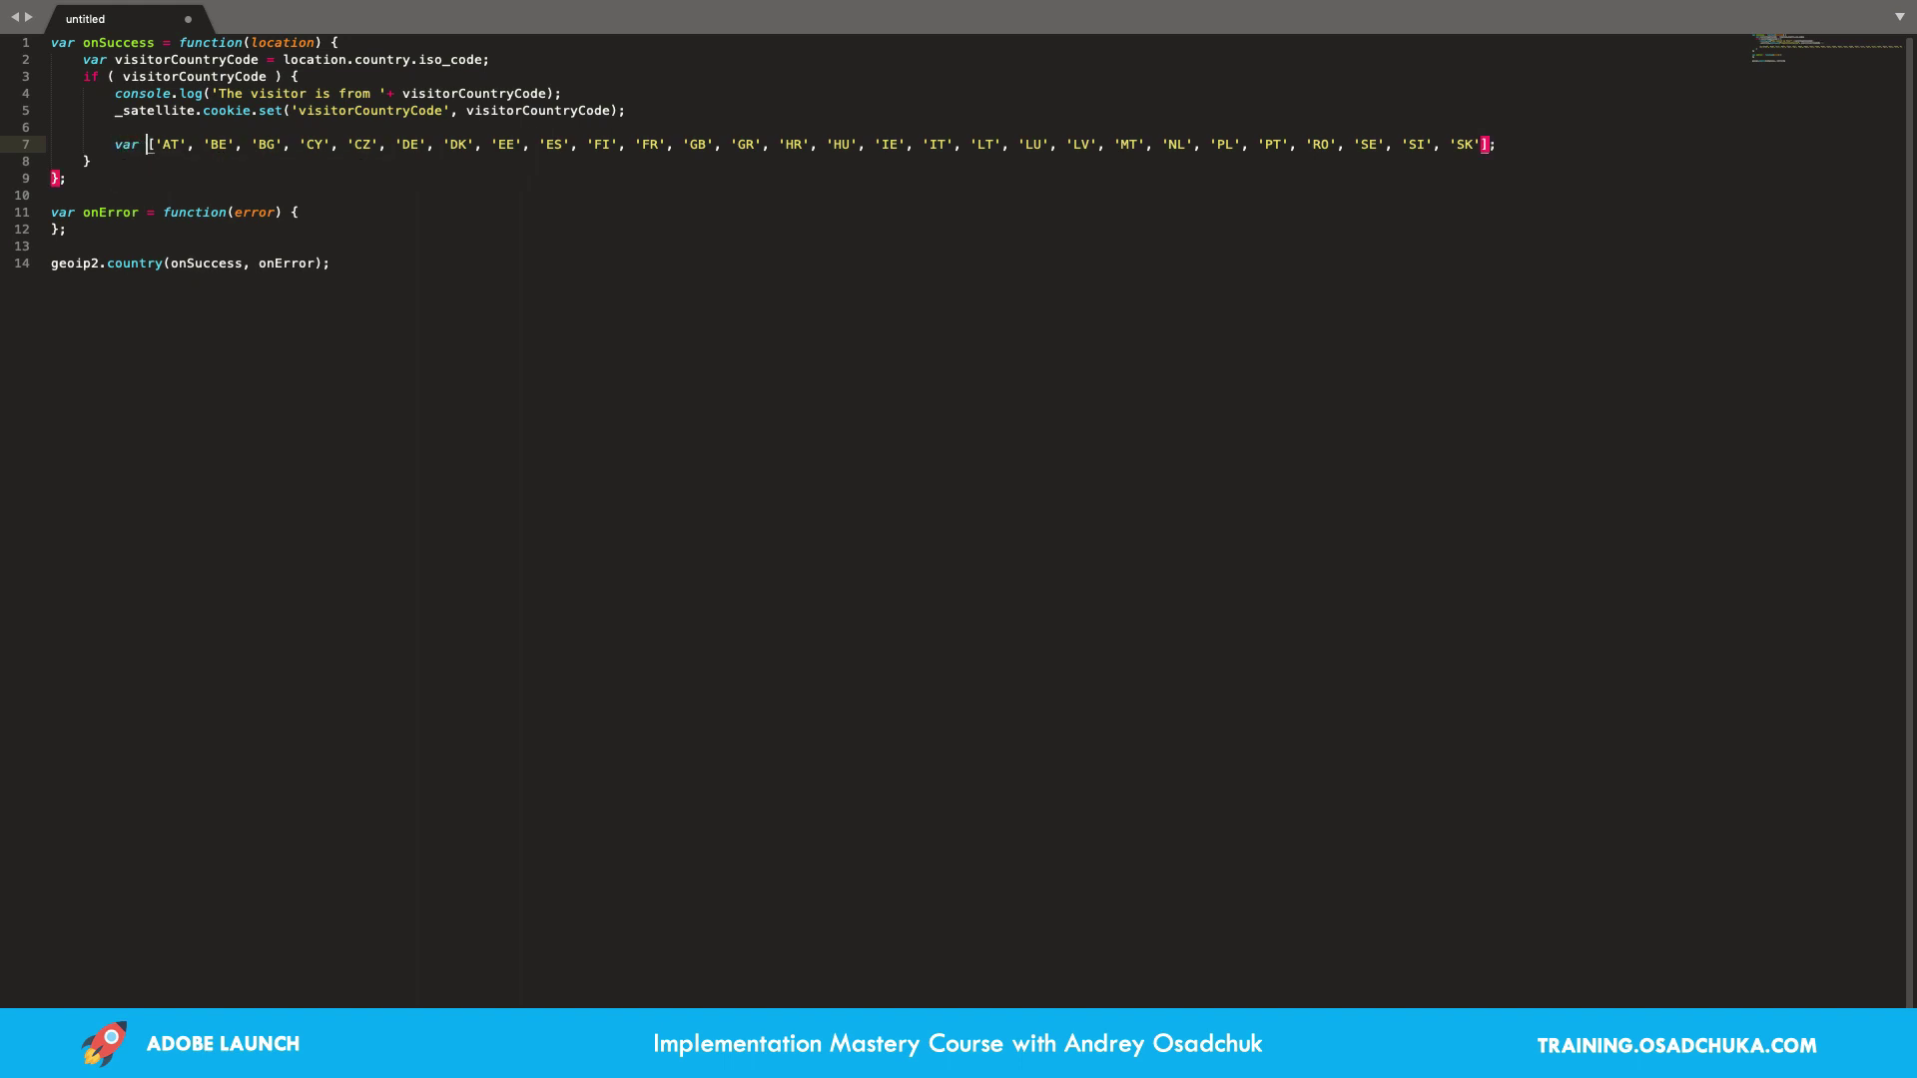
{"action": "type", "text": "cout"}
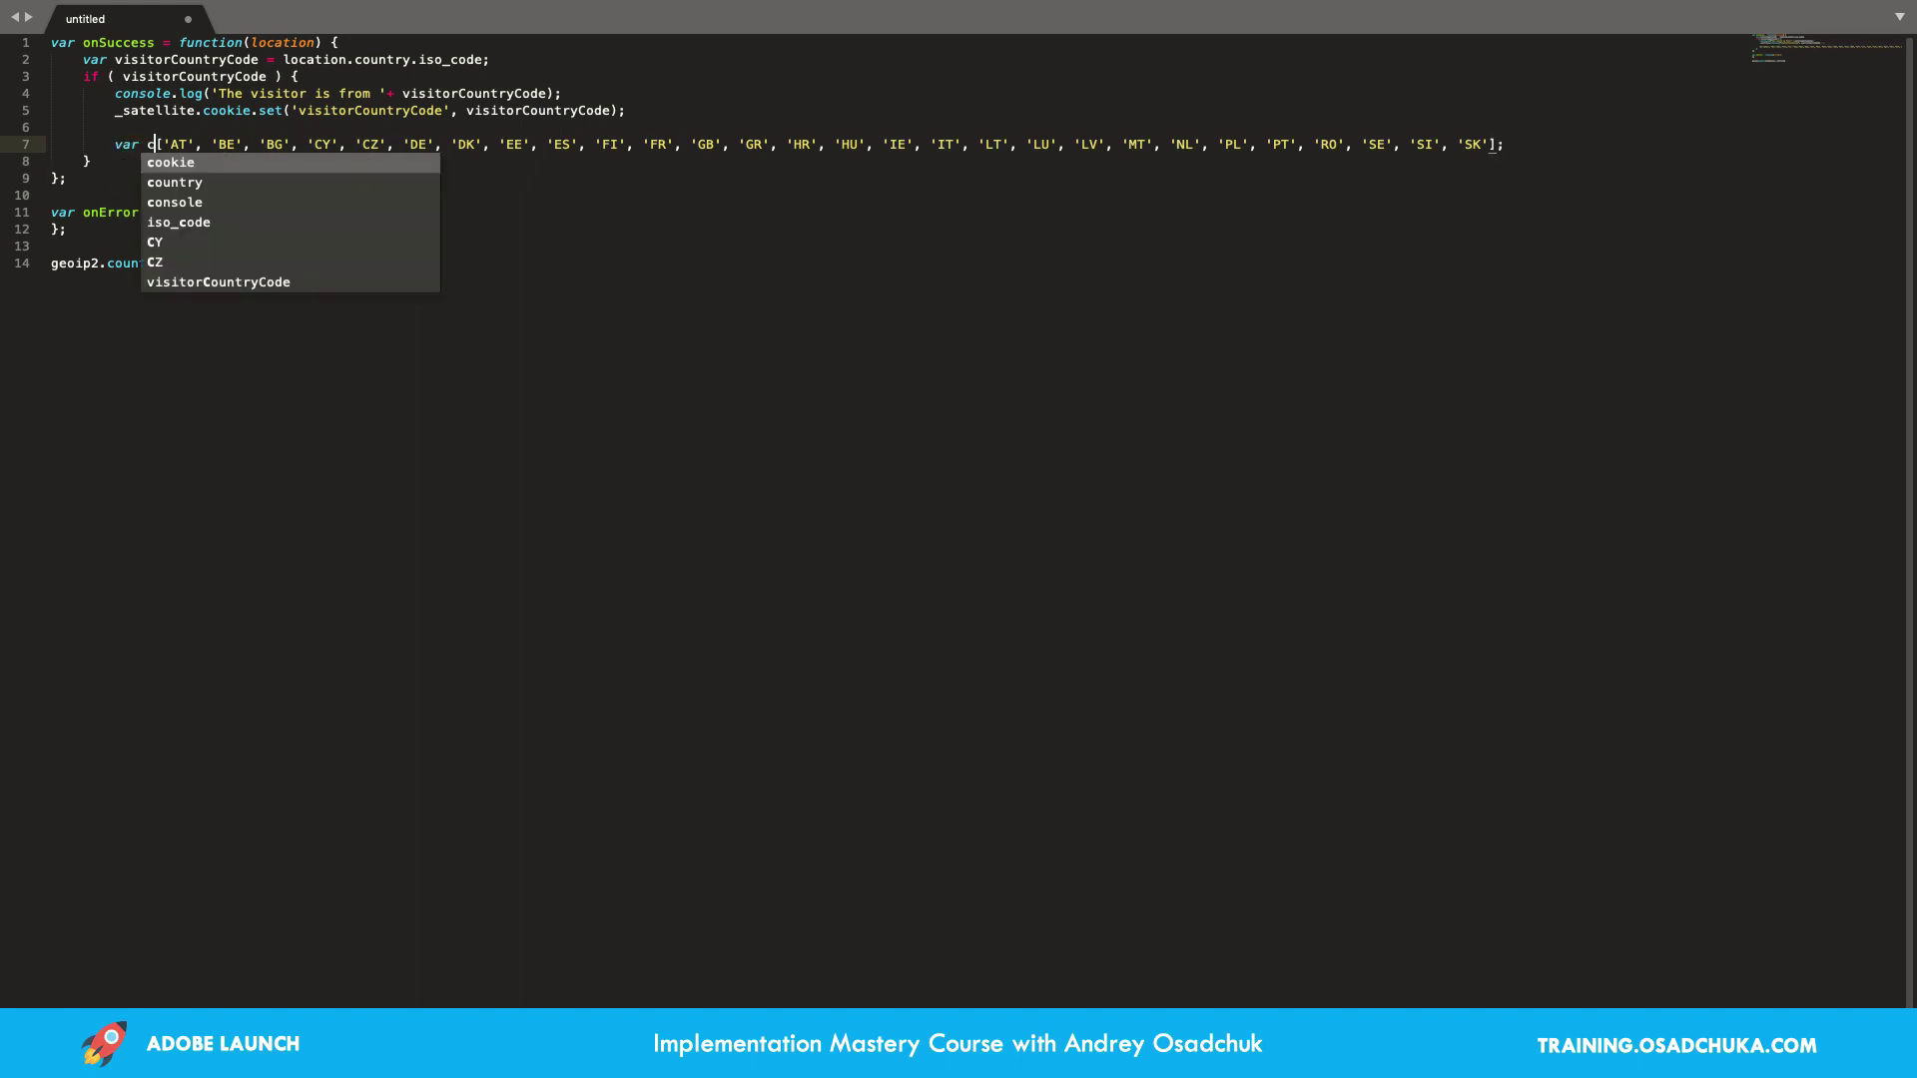
{"action": "key", "text": "BackSpace"}
{"action": "type", "text": "ntryCode"}
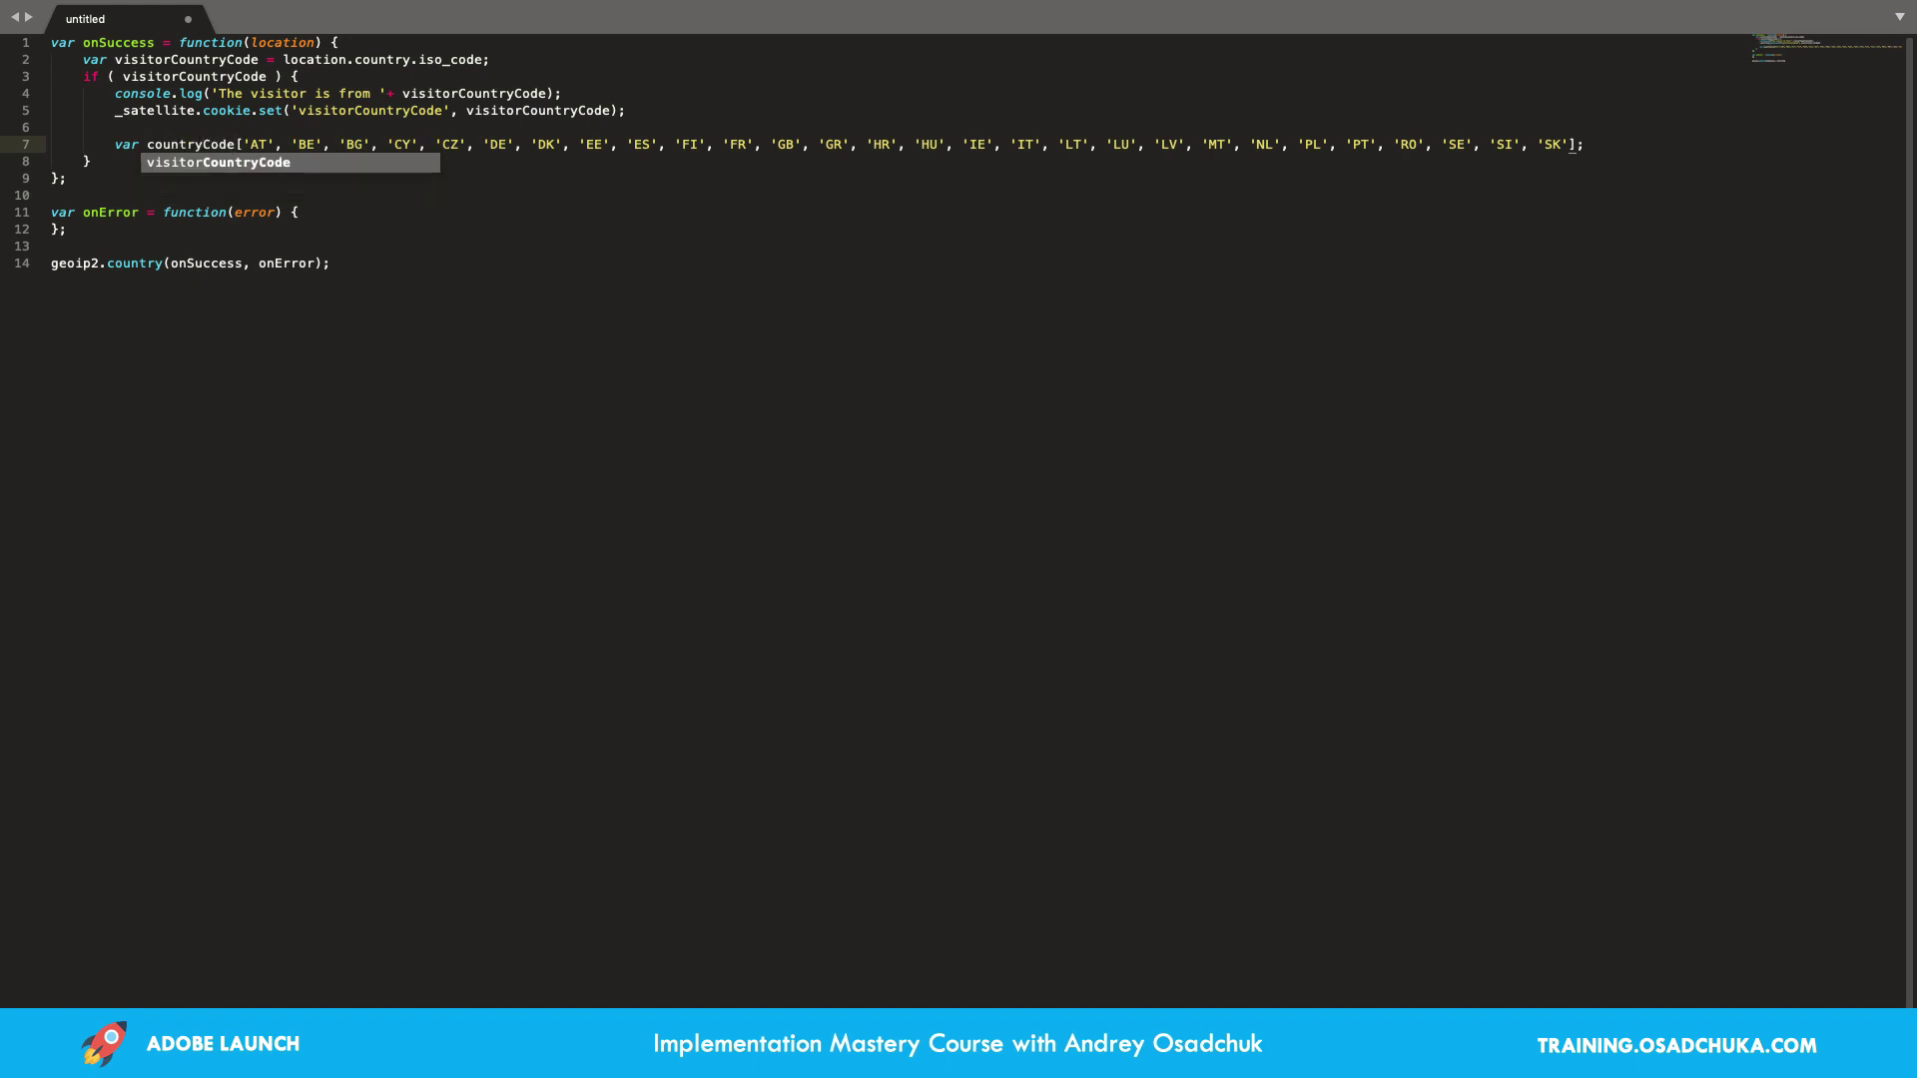
{"action": "type", "text": "sEU ="}
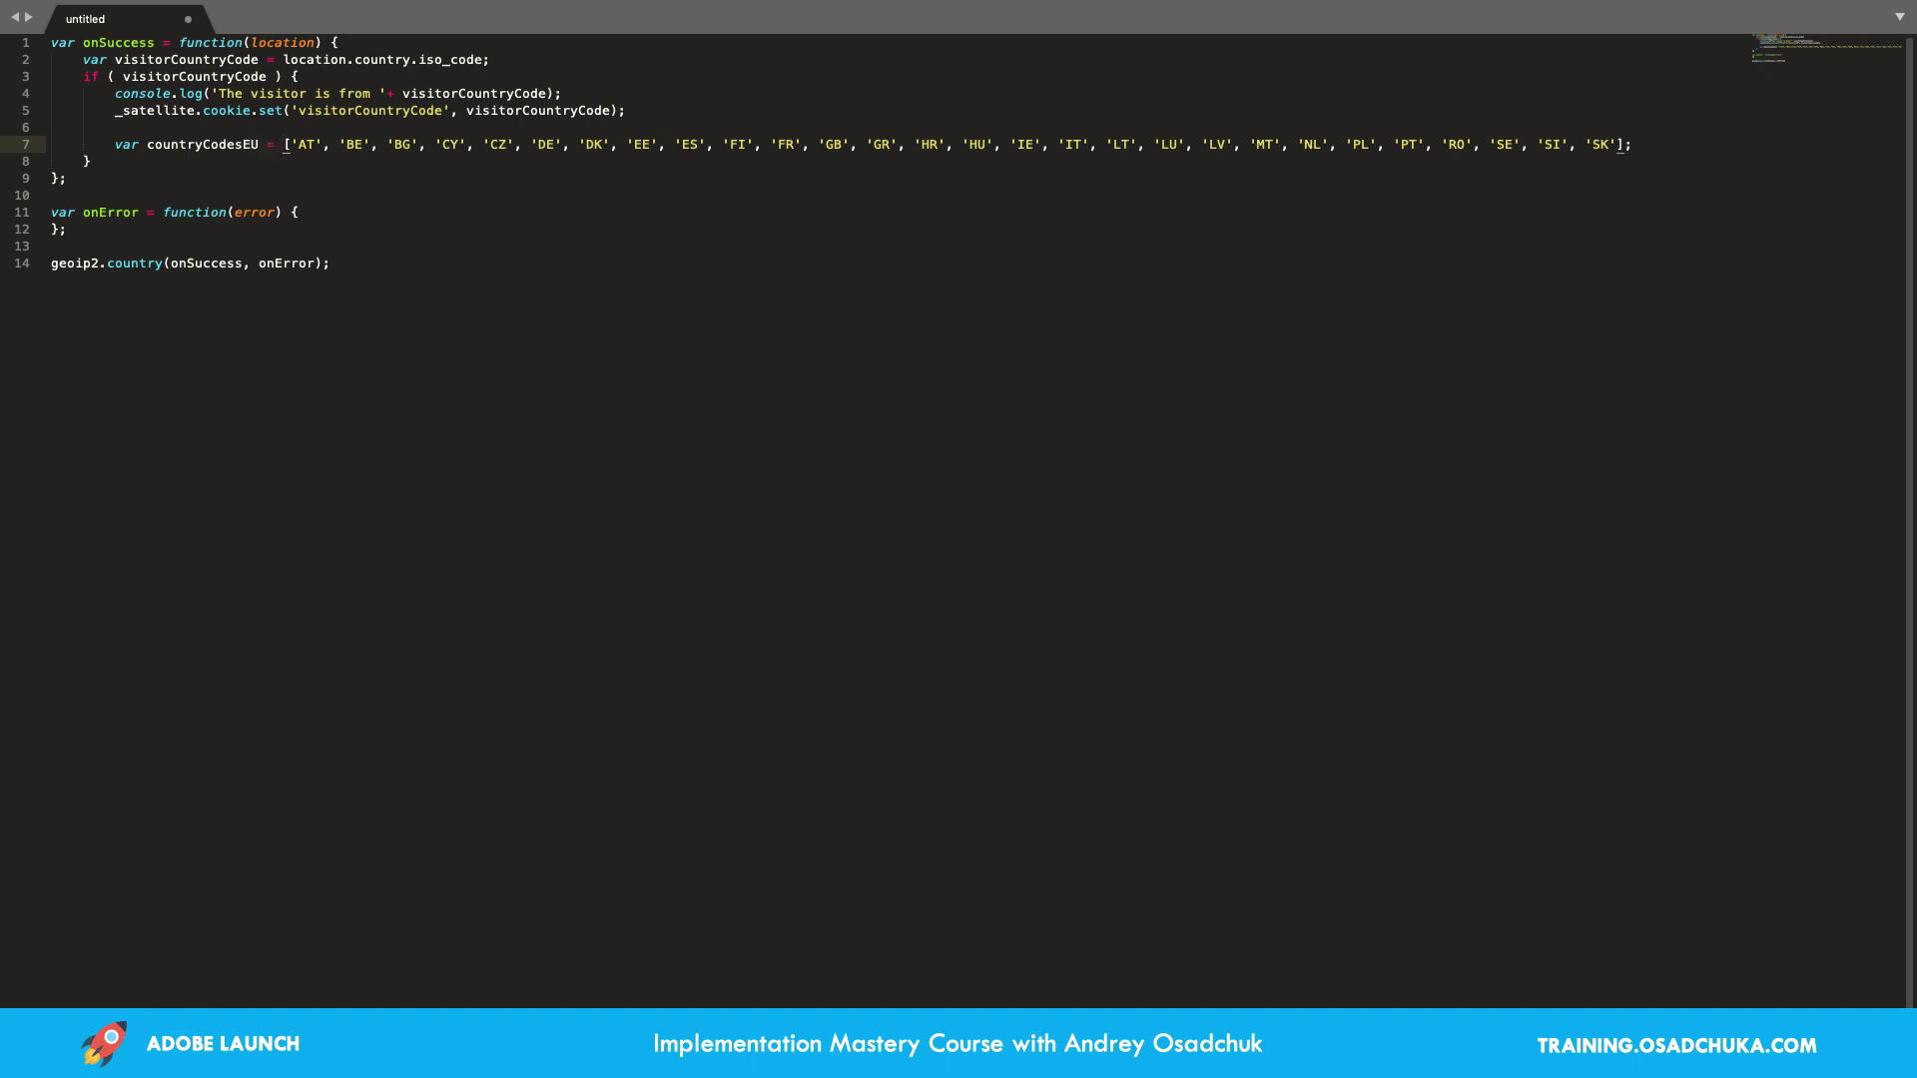
On a new line below the countryCodesEU array, start an if condition calling contryCodesEU.includes() with empty parentheses
{"action": "key", "text": "super+Right"}
{"action": "key", "text": "Return"}
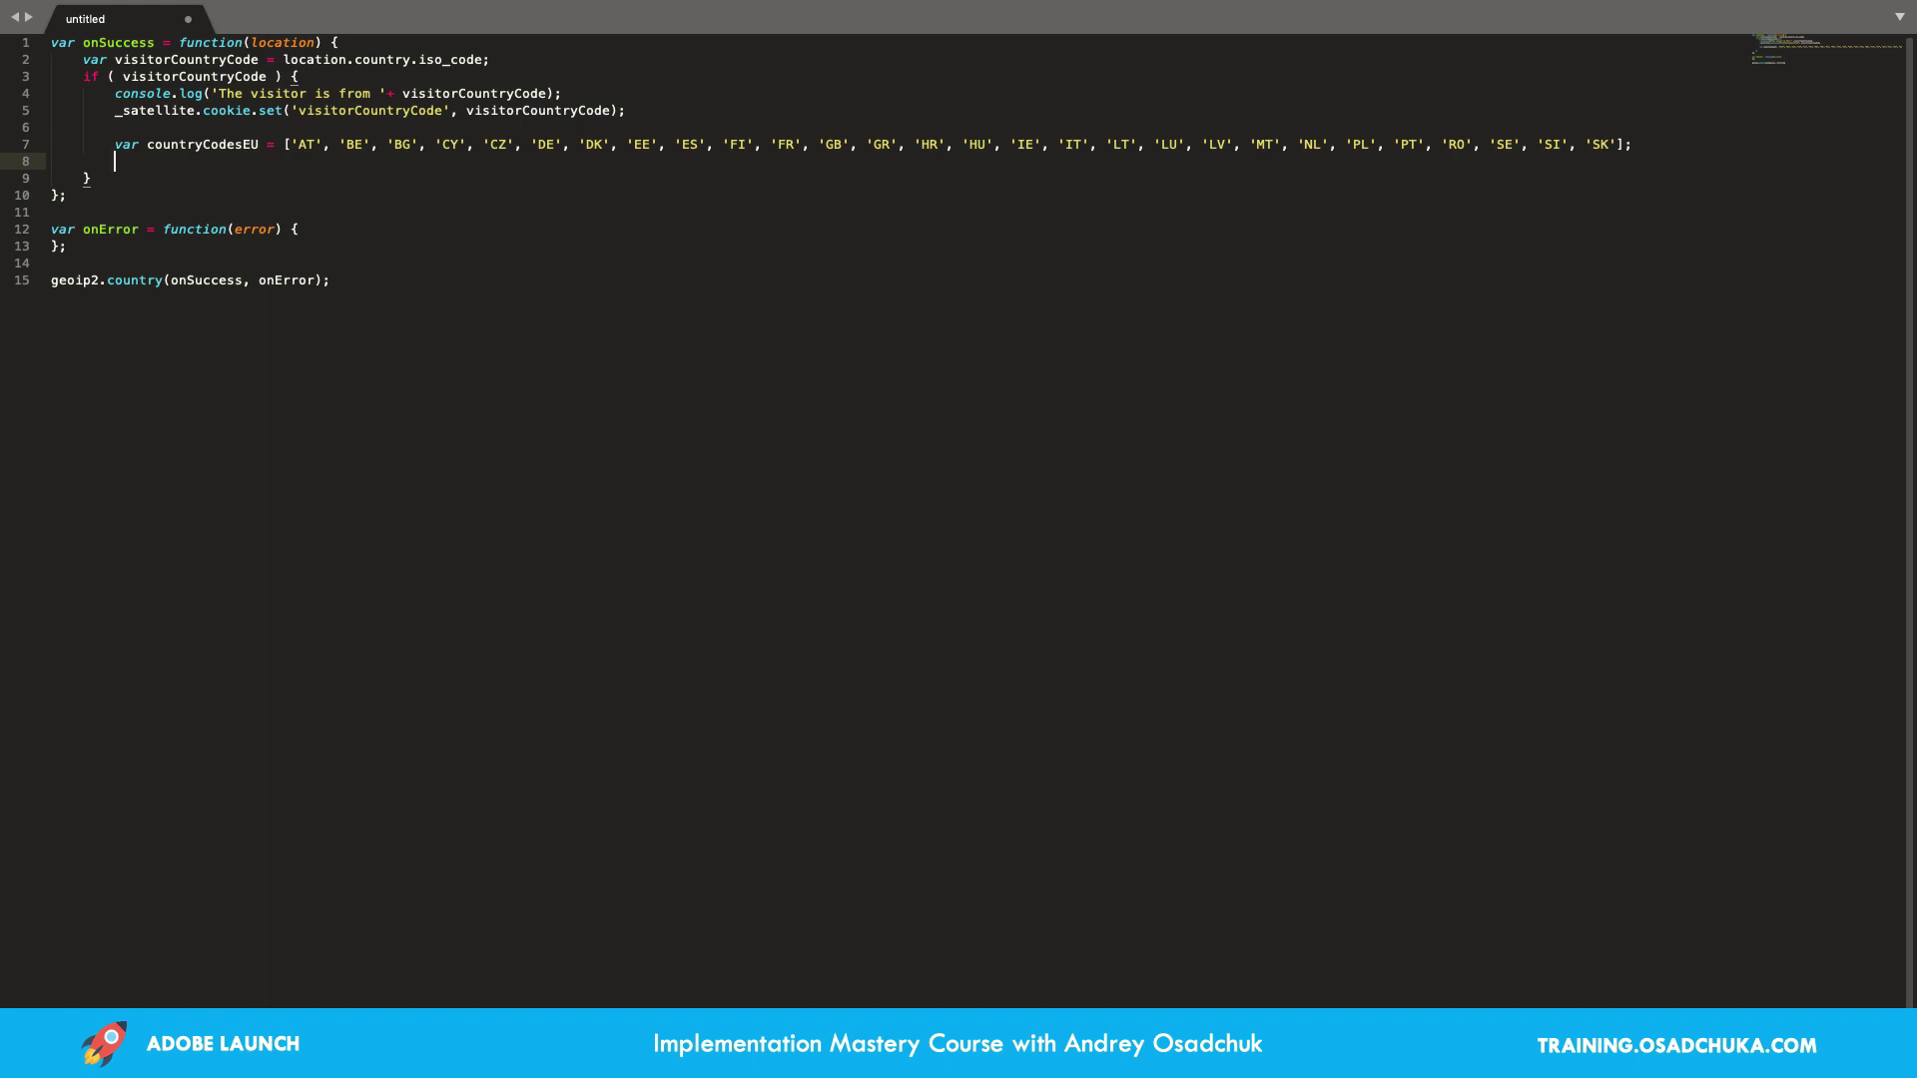
{"action": "left_click_drag", "start_coordinate": [171, 145], "coordinate": [243, 146]}
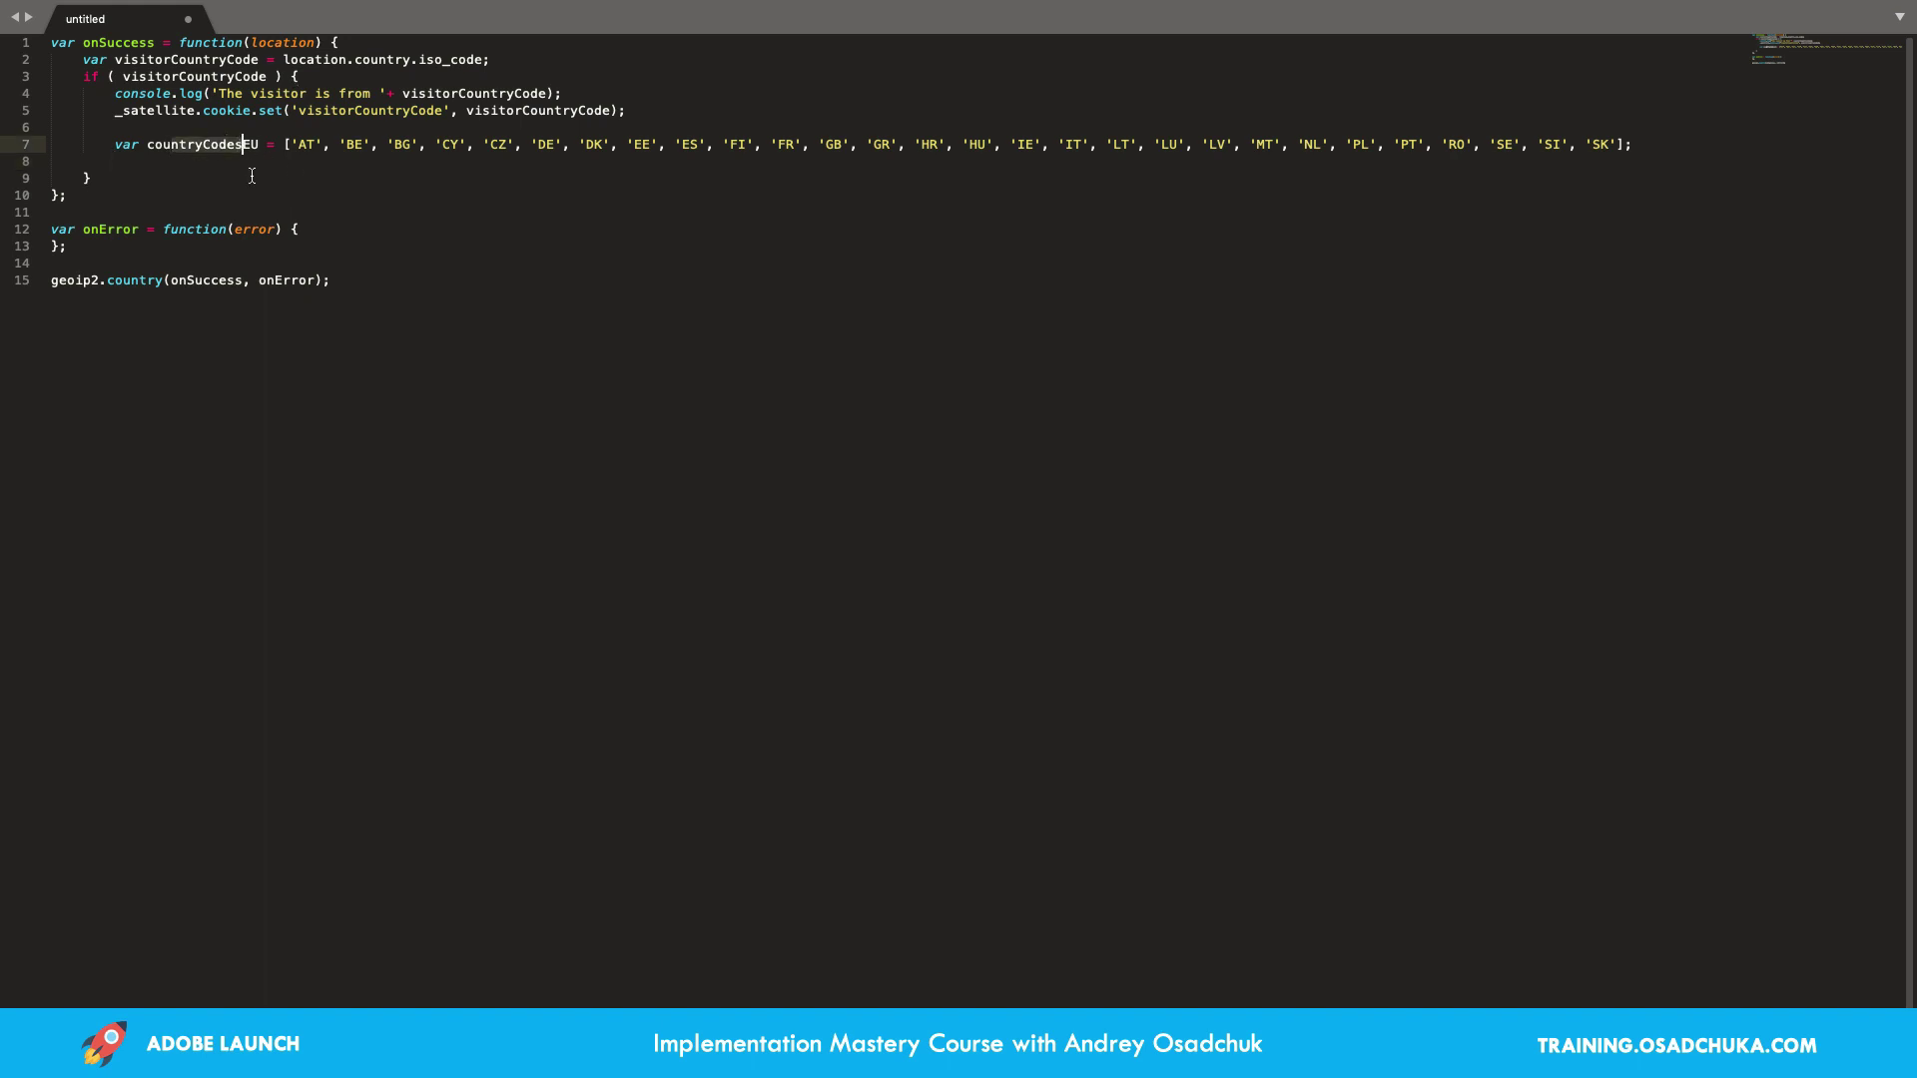
{"action": "left_click", "coordinate": [240, 162]}
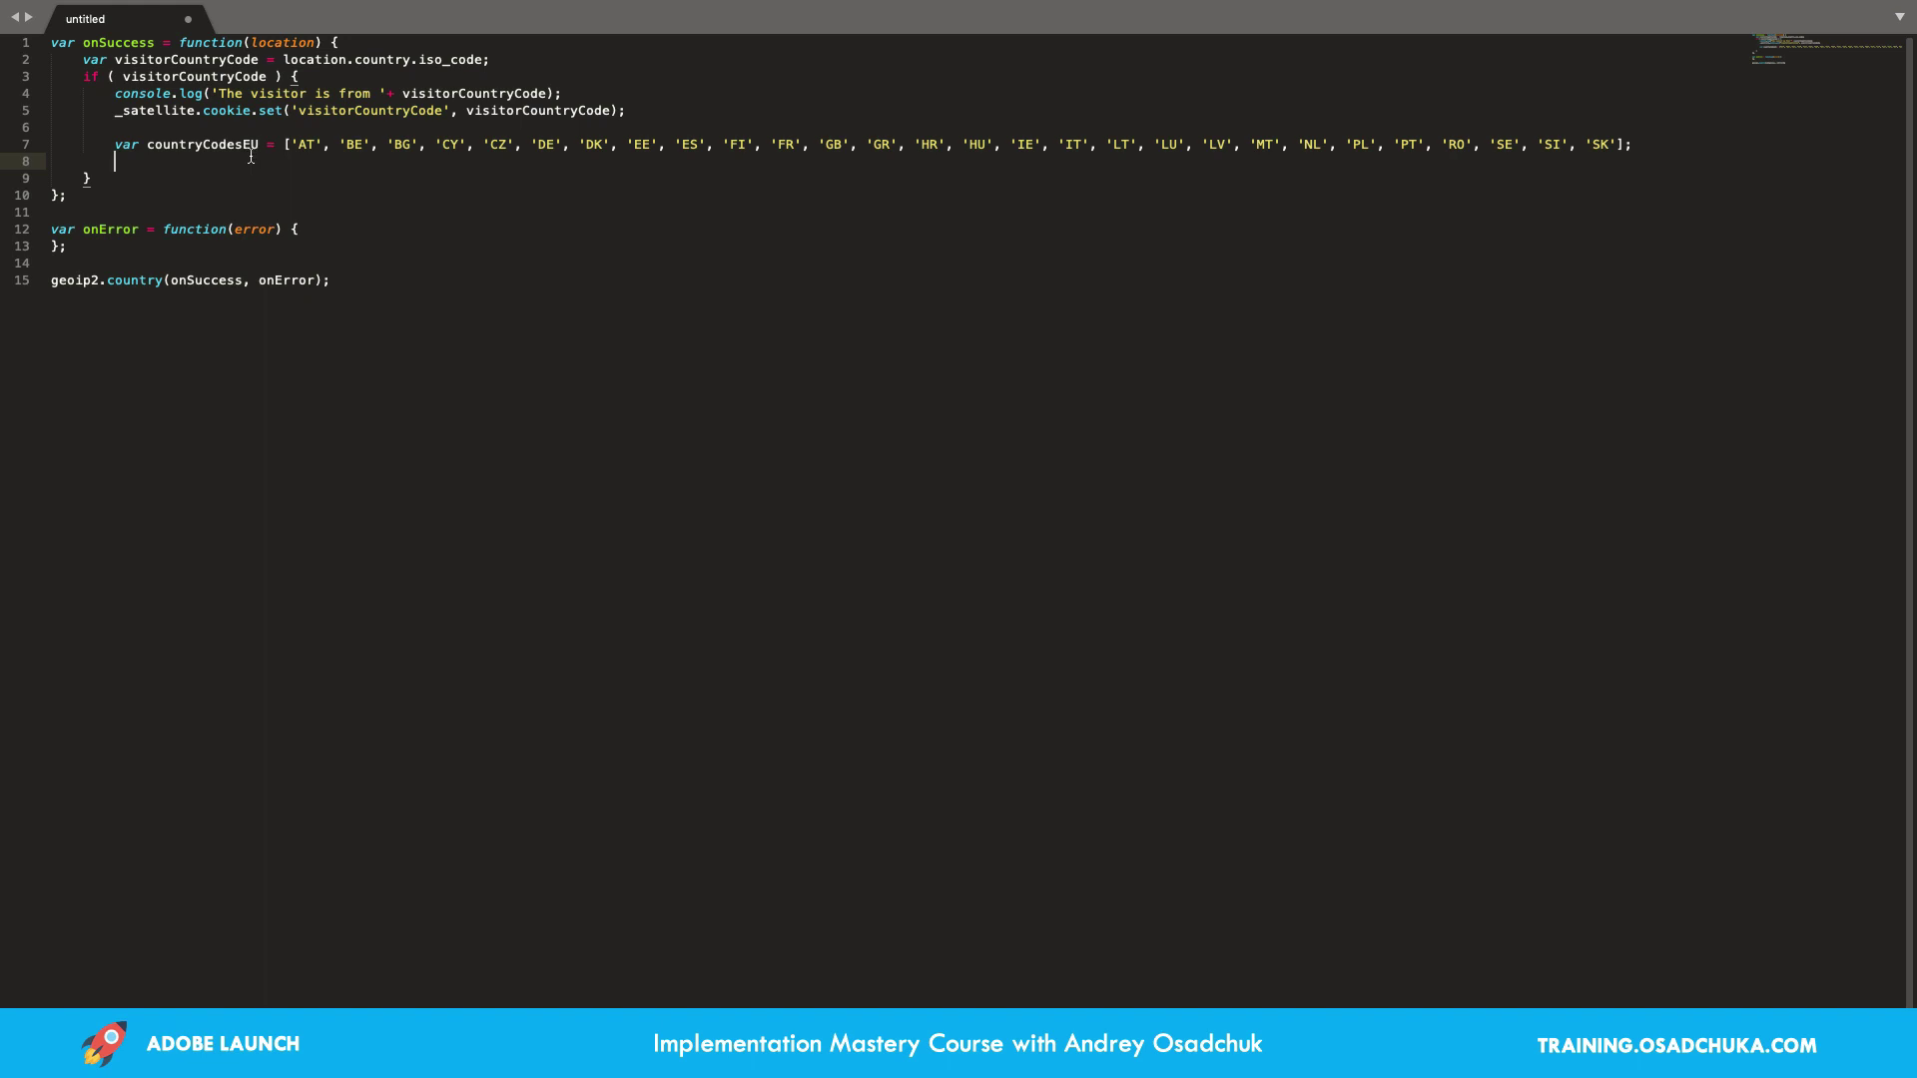
{"action": "type", "text": "if ("}
{"action": "key", "text": "Left"}
{"action": "type", "text": "contry"}
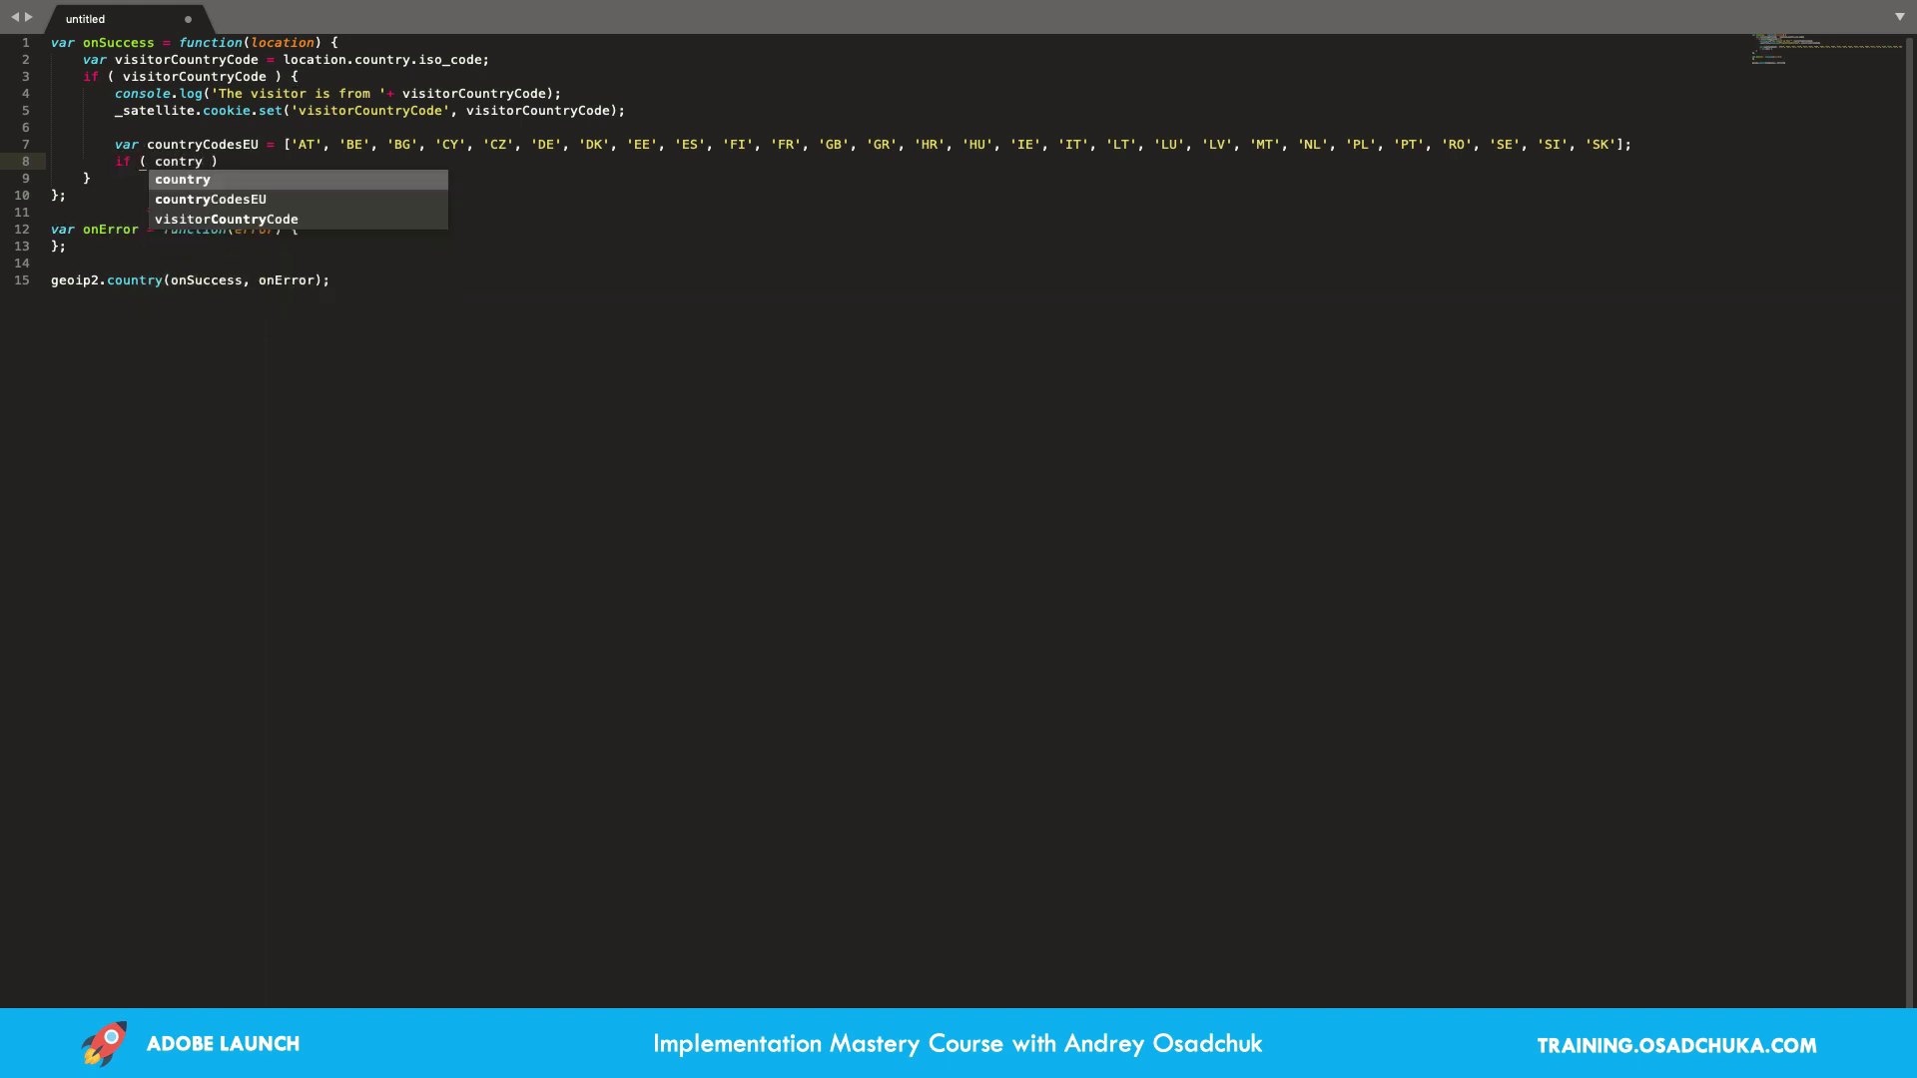
{"action": "type", "text": "C"}
{"action": "type", "text": "odesE"}
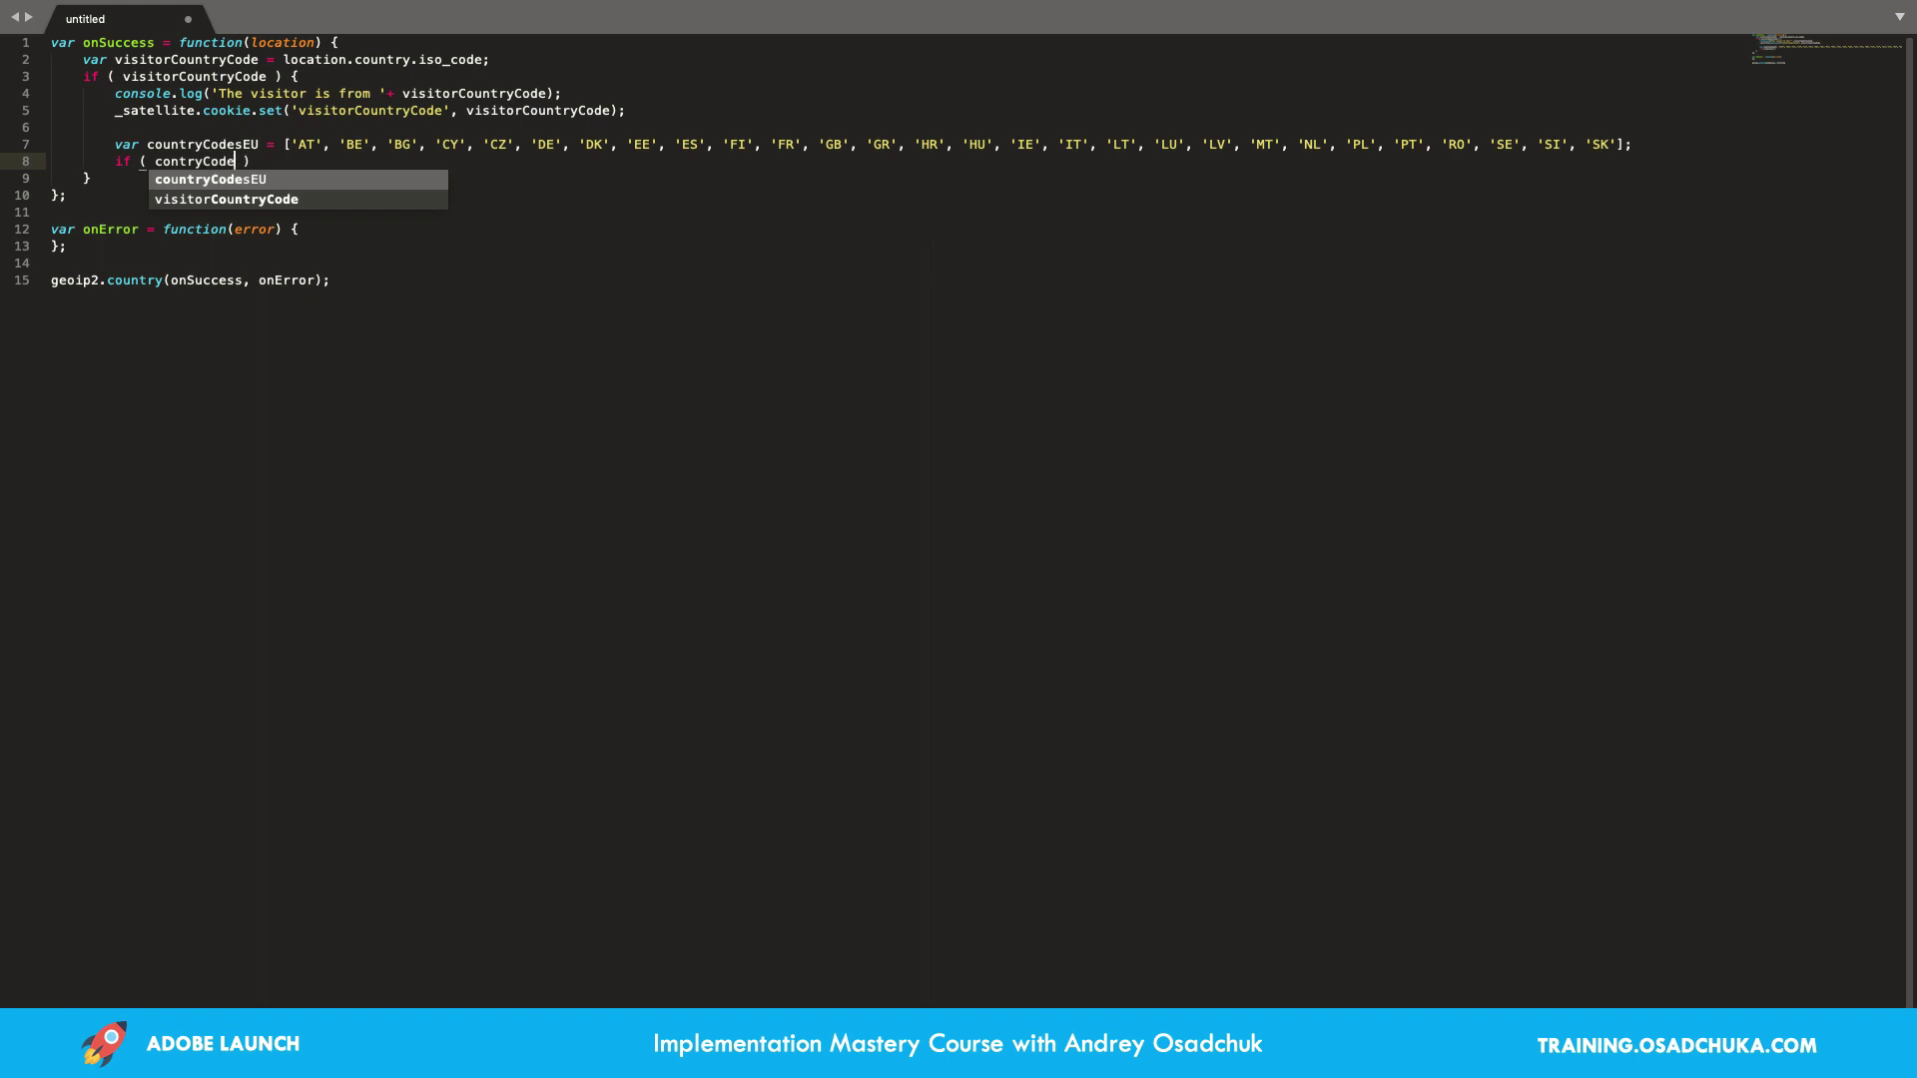
{"action": "type", "text": "U.includes"}
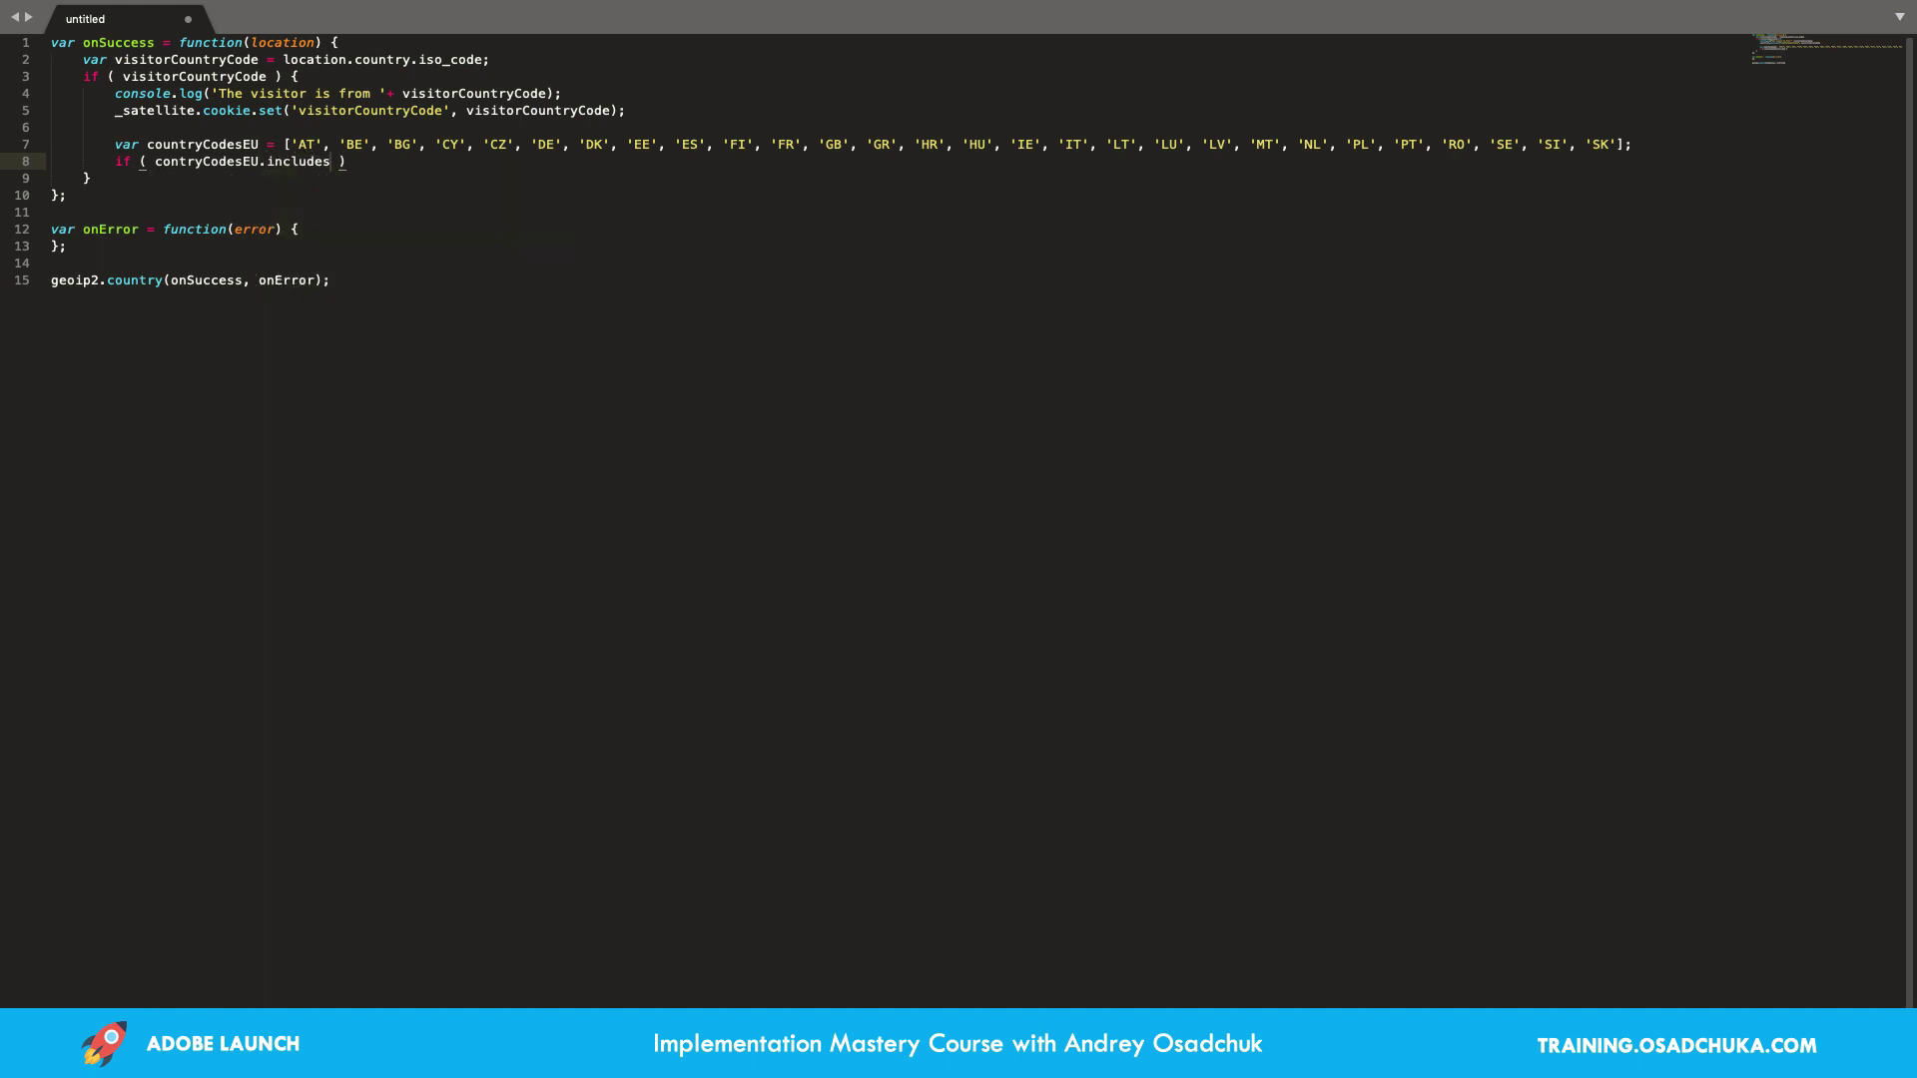
{"action": "type", "text": "()"}
Pass visitorCountryCode as the argument of the includes call and open the if statement's block with braces
{"action": "double_click", "coordinate": [233, 76]}
{"action": "key", "text": "super+c"}
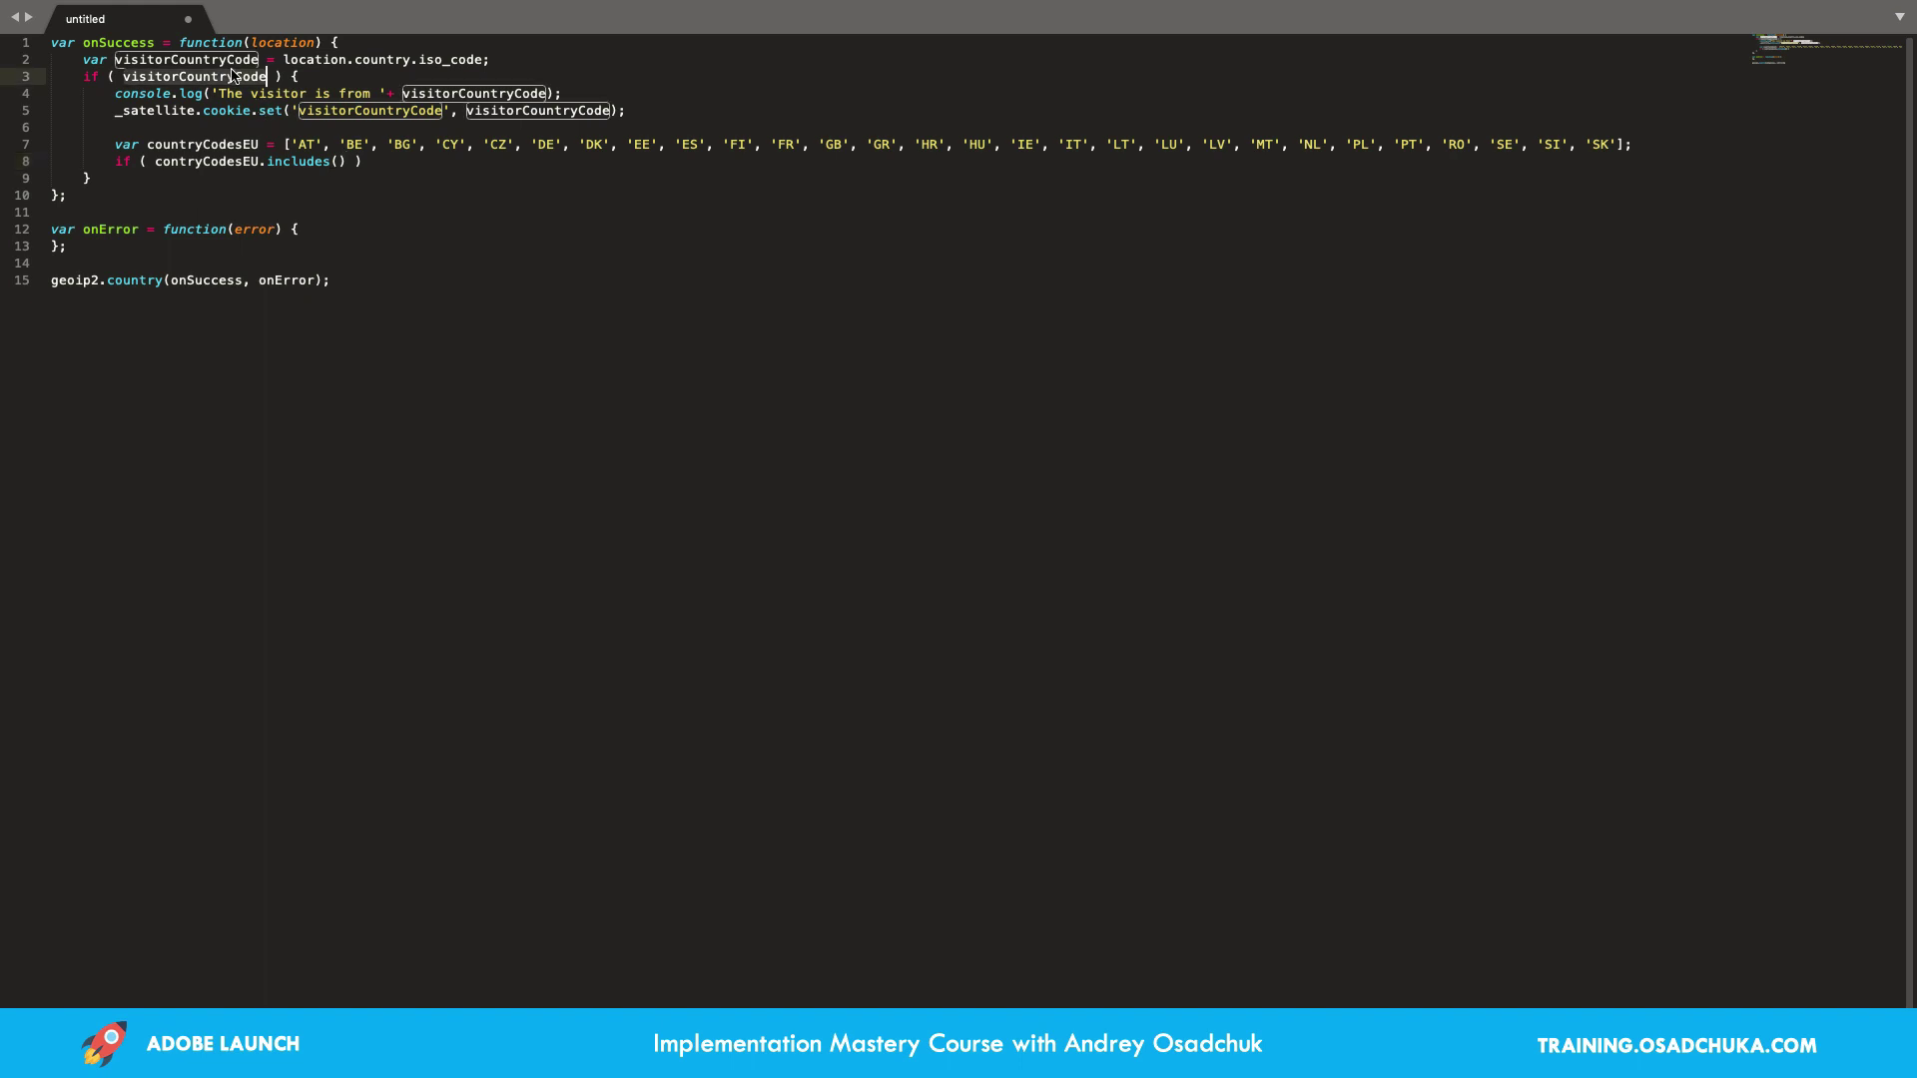
{"action": "left_click", "coordinate": [334, 161]}
{"action": "key", "text": "super+v"}
{"action": "left_click", "coordinate": [525, 162]}
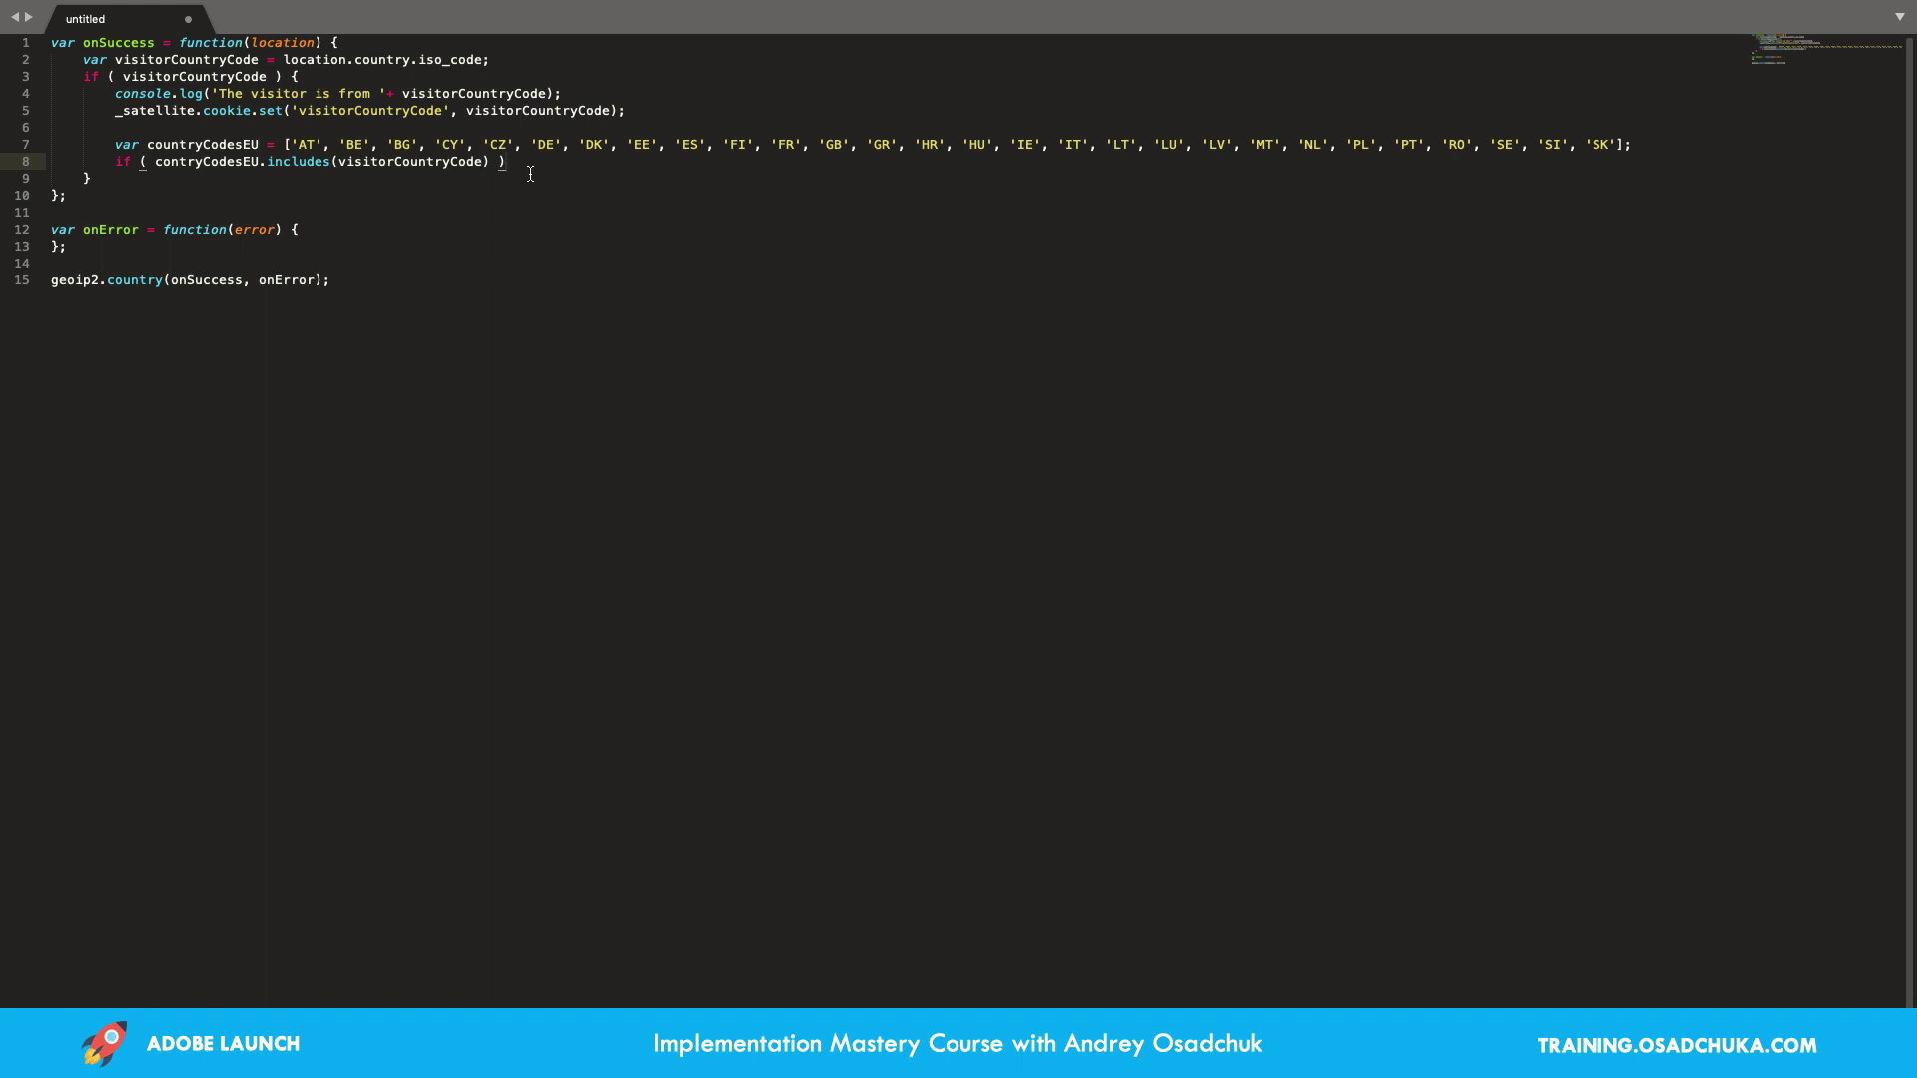
{"action": "type", "text": "{"}
{"action": "key", "text": "Return"}
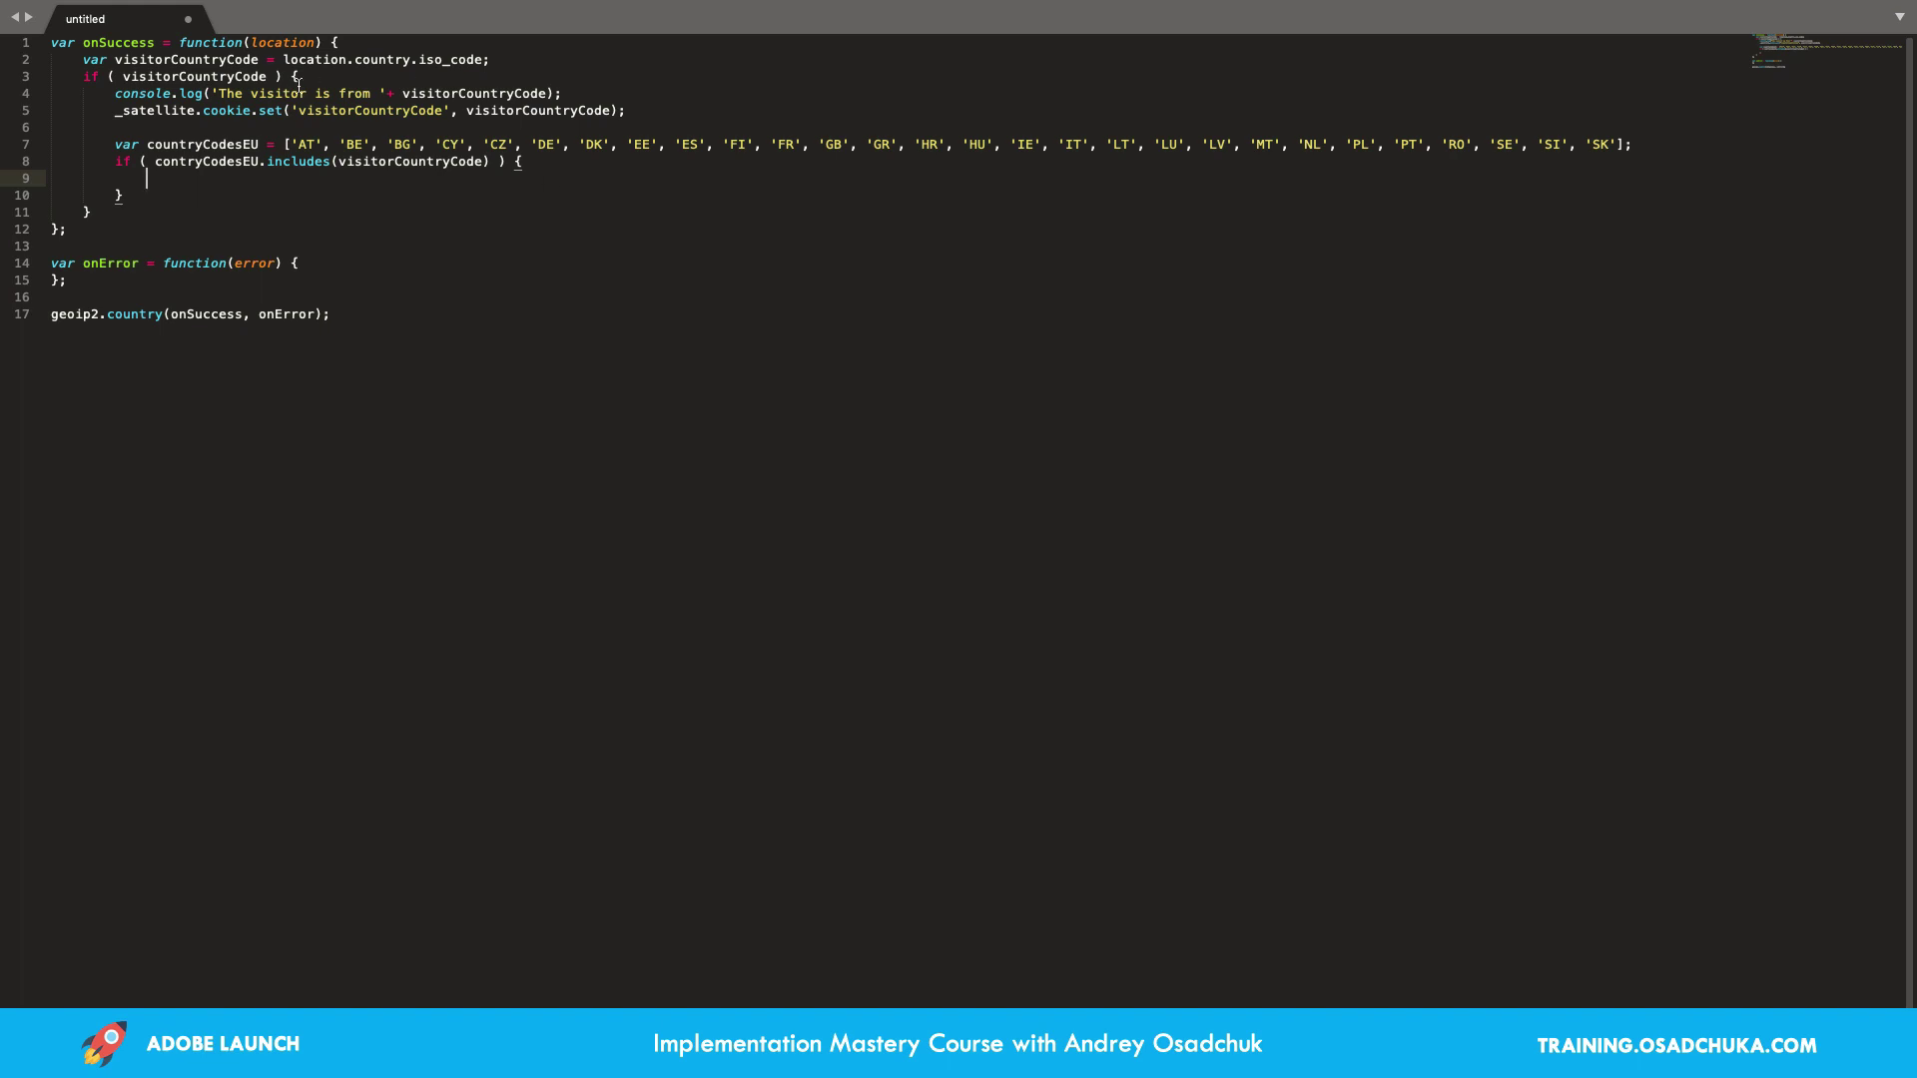
Inside the includes block, add a copy of the console.log line changed to output 'The visitor is from EU'
{"action": "left_click", "coordinate": [114, 93]}
{"action": "left_click_drag", "start_coordinate": [114, 92], "coordinate": [589, 95]}
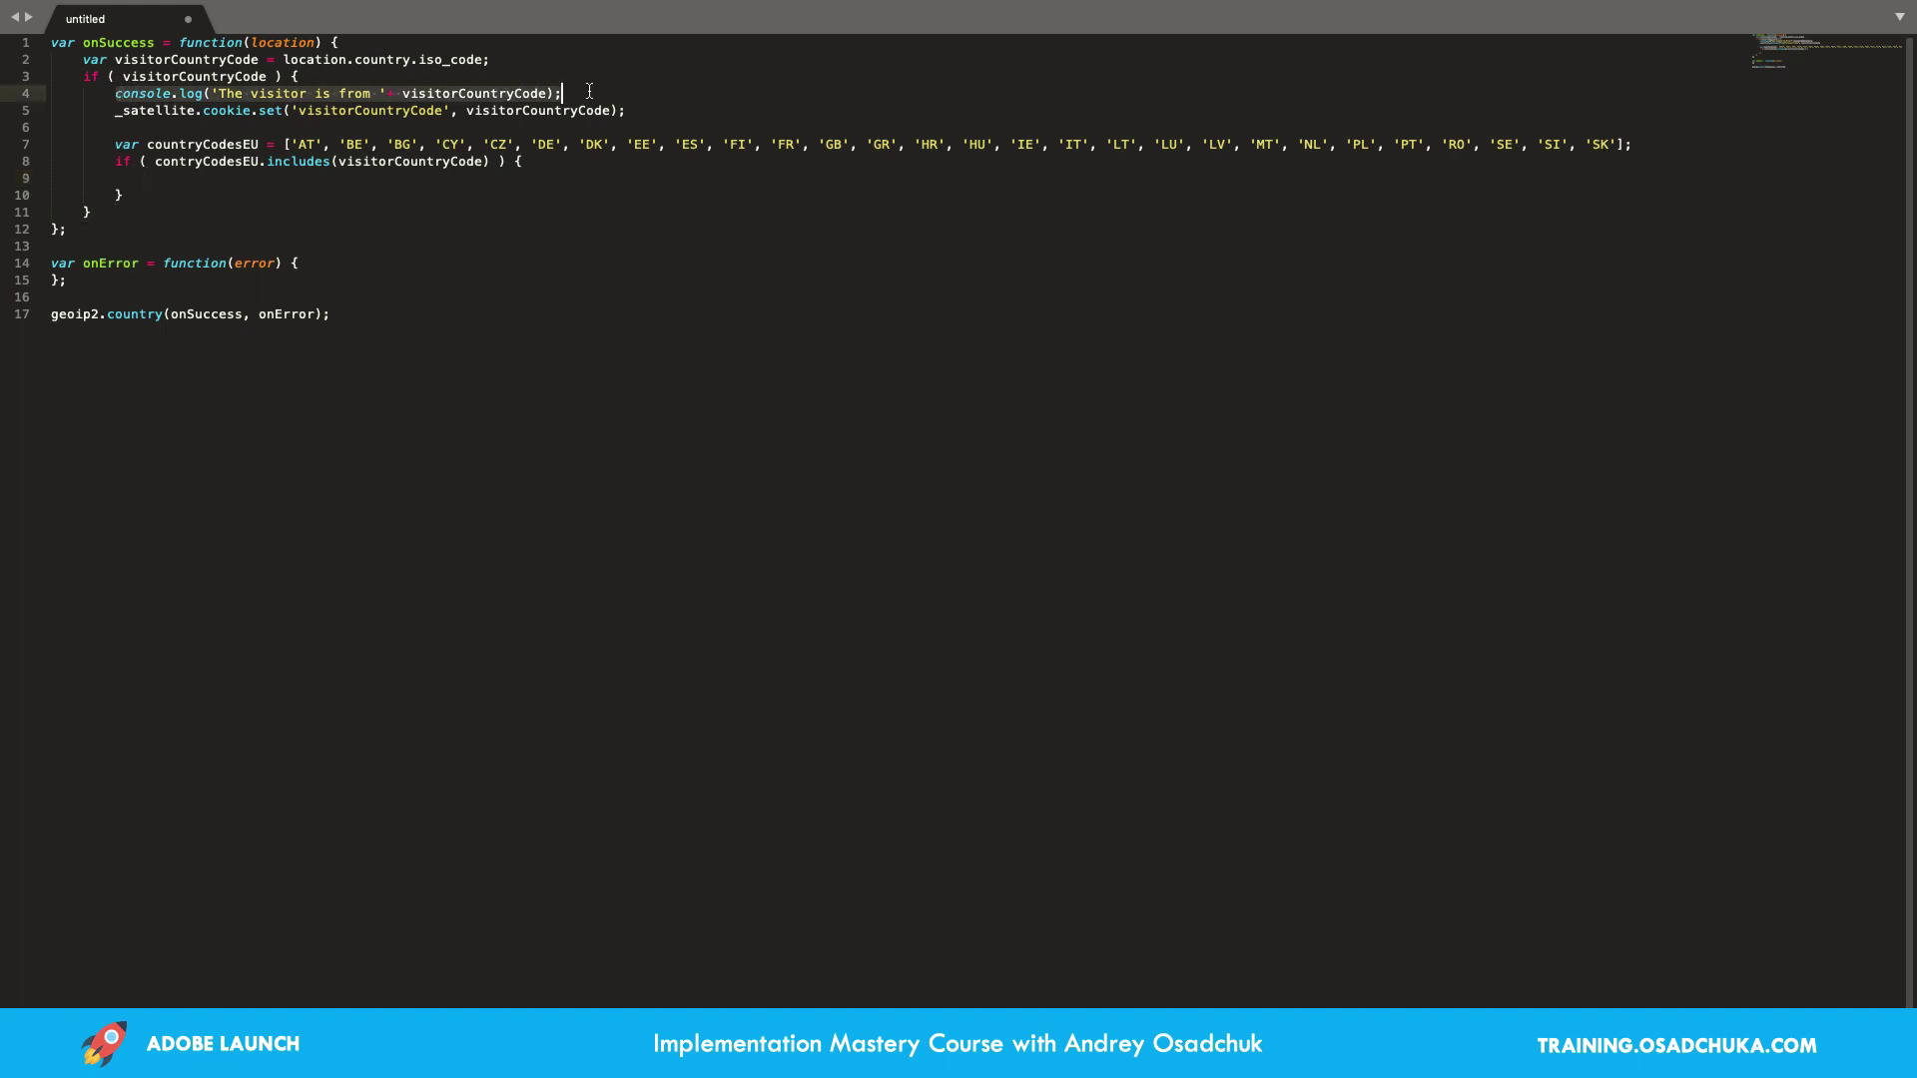
{"action": "left_click", "coordinate": [311, 186]}
{"action": "type", "text": "console.log('The visitor is from '+ visitorCountryCode);"}
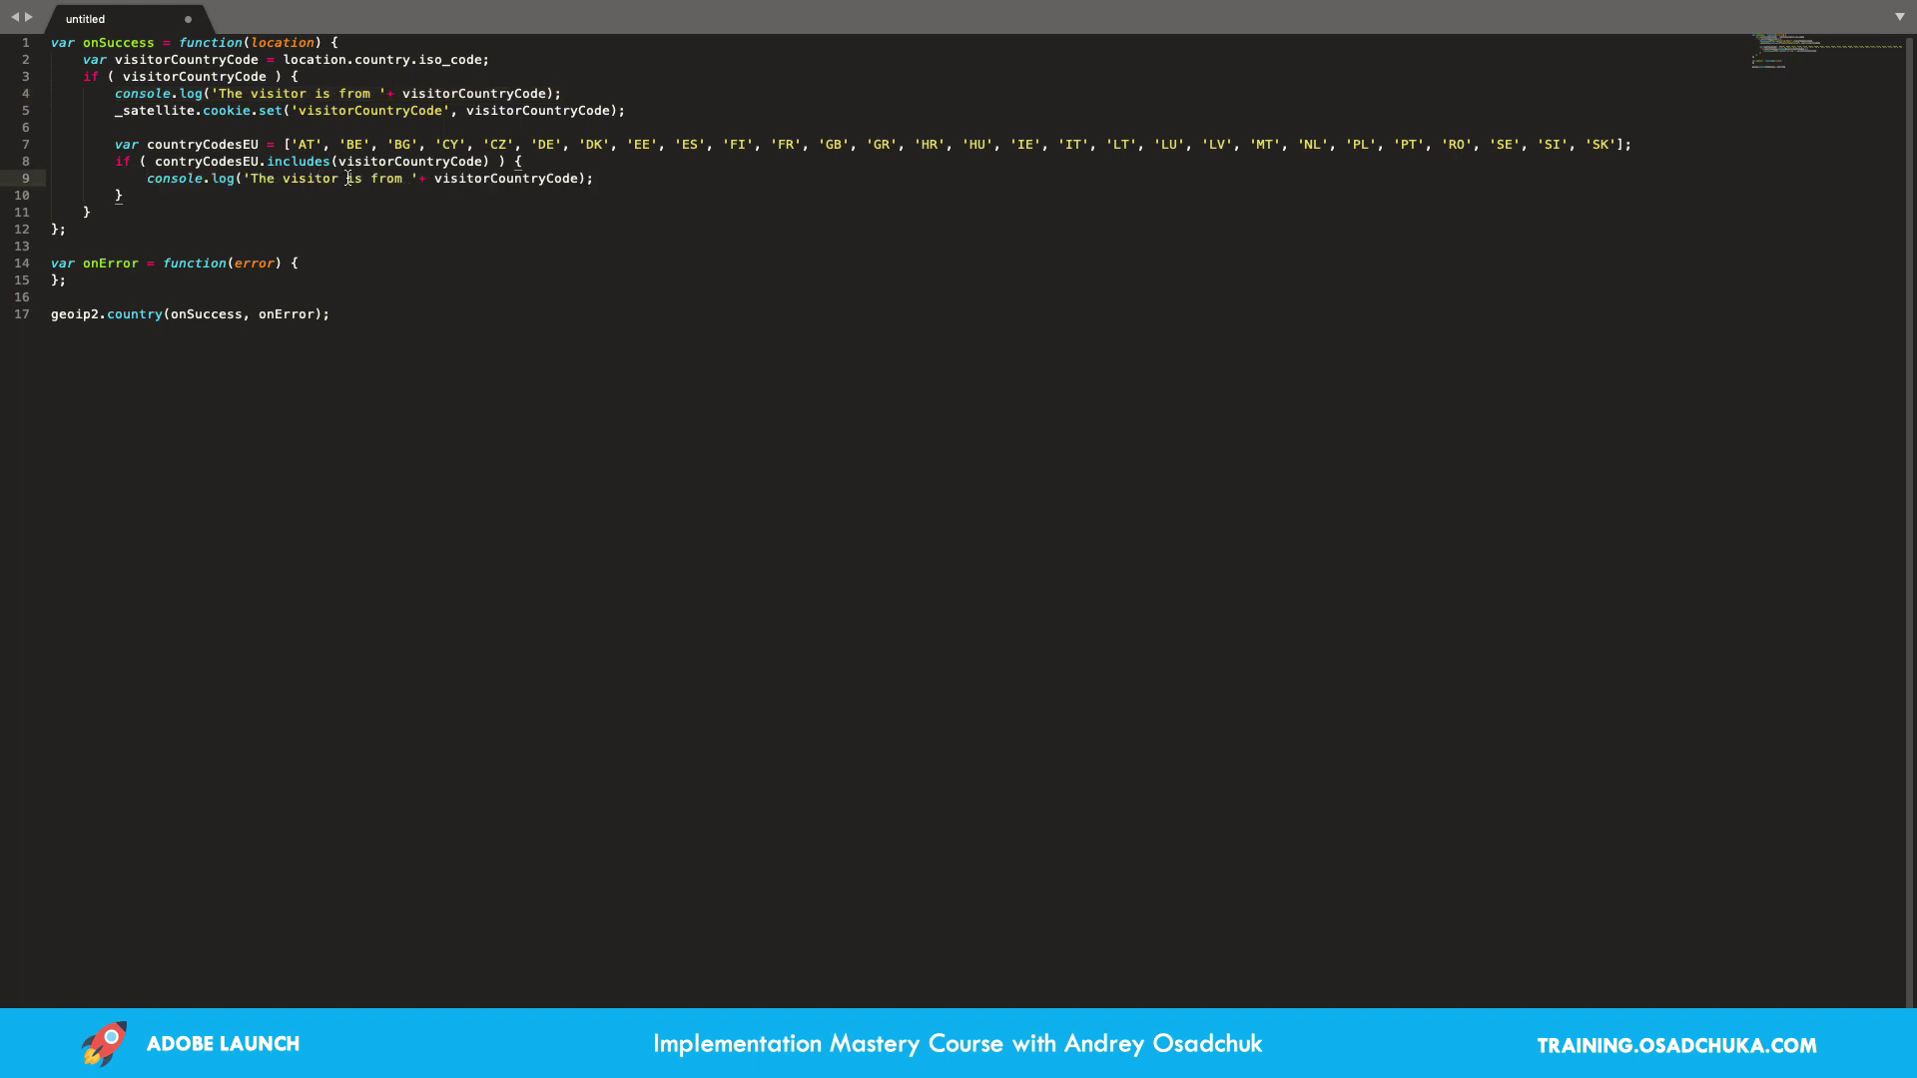
{"action": "left_click_drag", "start_coordinate": [432, 177], "coordinate": [579, 185]}
{"action": "key", "text": "BackSpace"}
{"action": "key", "text": "BackSpace"}
{"action": "key", "text": "Left"}
{"action": "type", "text": "EU"}
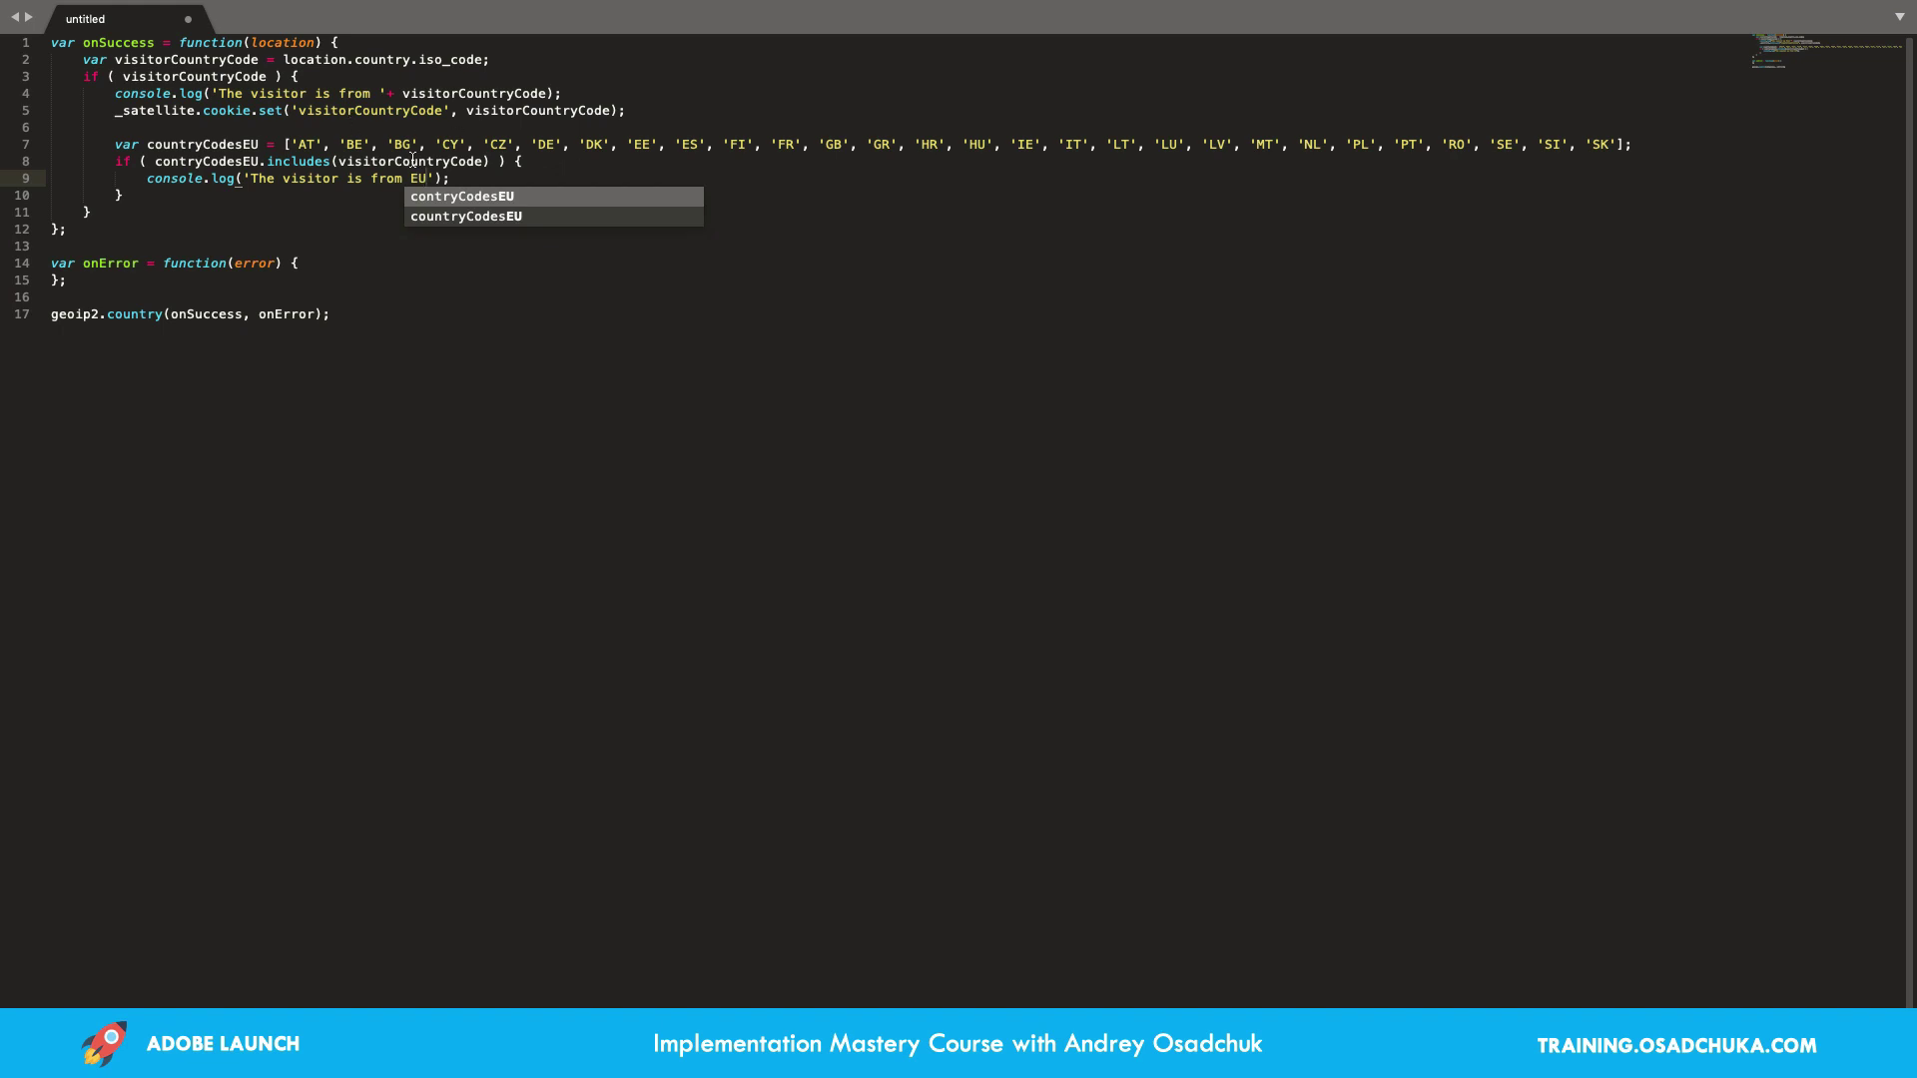
Copy the _satellite.cookie.set statement onto a new line below the 'The visitor is from EU' message
{"action": "left_click_drag", "start_coordinate": [114, 110], "coordinate": [650, 112]}
{"action": "key", "text": "ctrl+c"}
{"action": "left_click", "coordinate": [551, 180]}
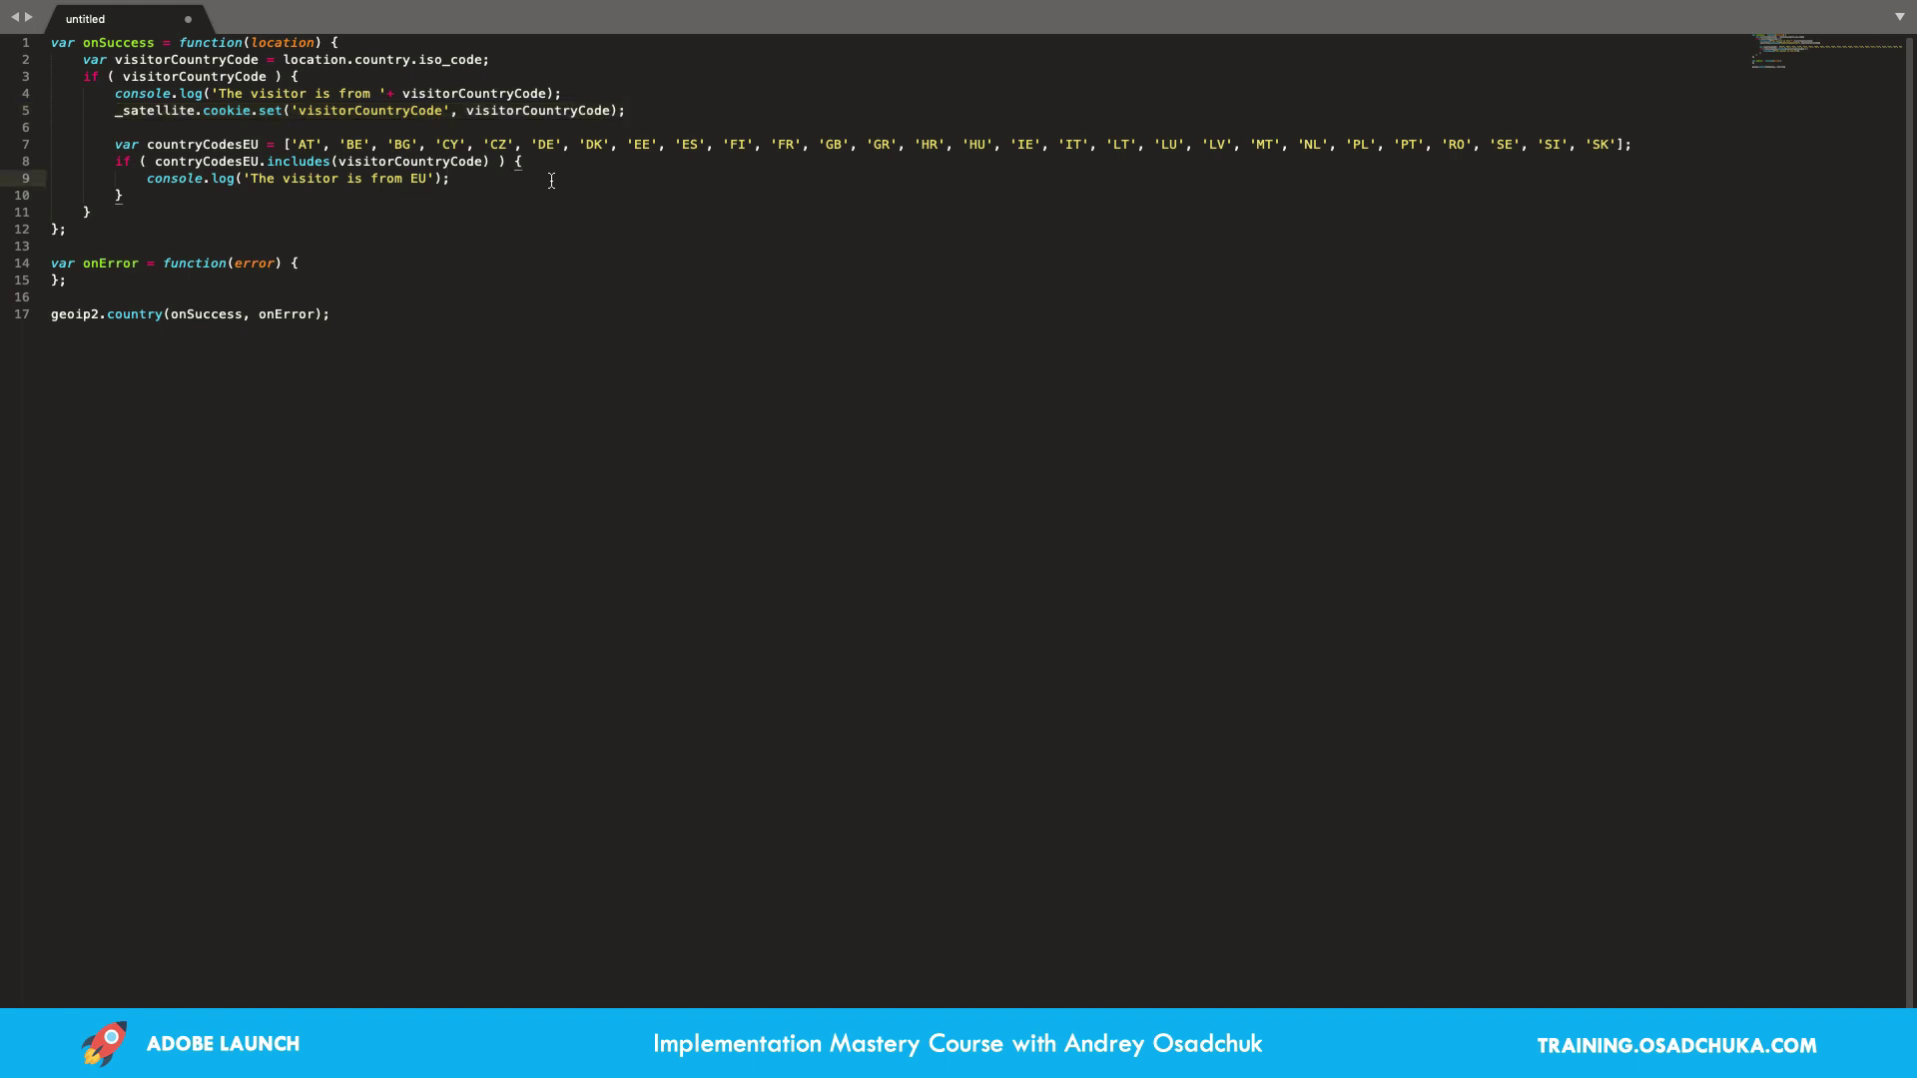
{"action": "key", "text": "Return"}
{"action": "key", "text": "ctrl+v"}
Change the copied cookie call's name to 'visitorFromEU' and its value to 'true'
{"action": "double_click", "coordinate": [405, 195]}
{"action": "left_click", "coordinate": [432, 197]}
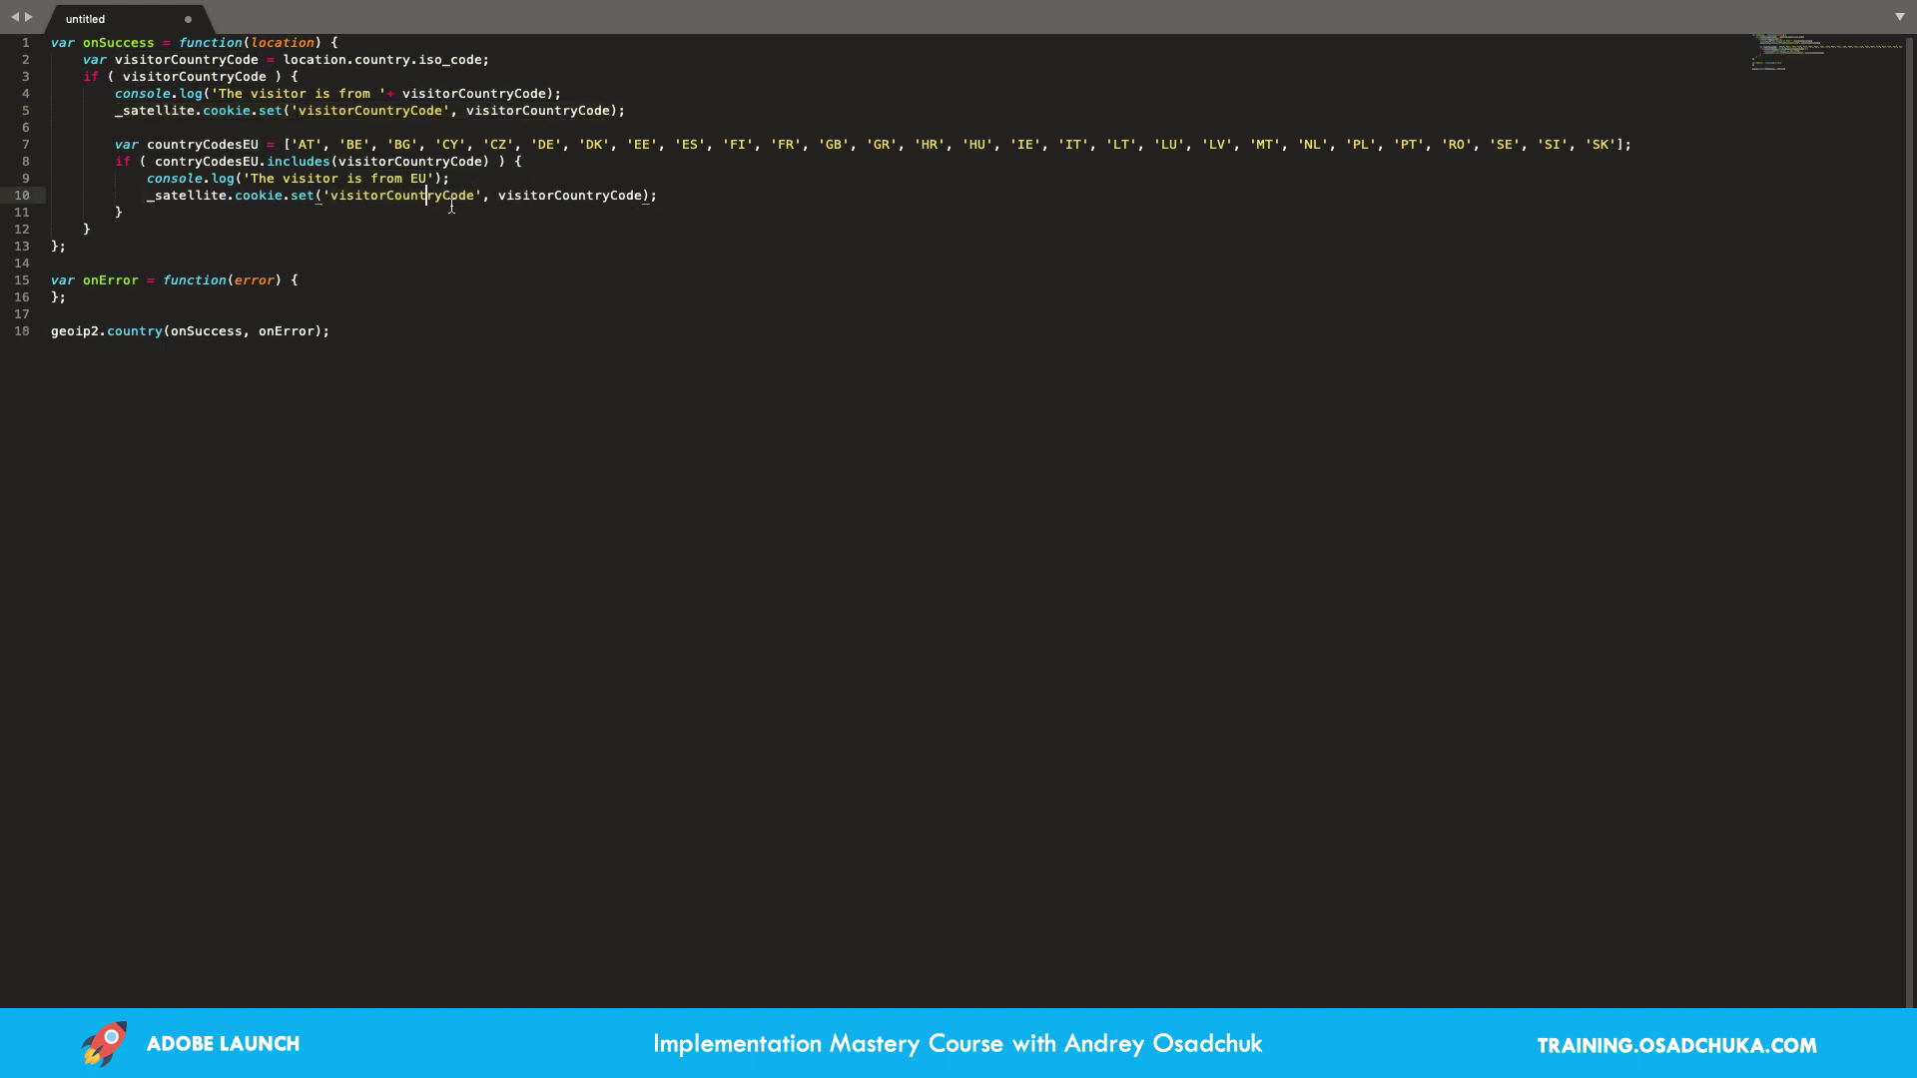
{"action": "key", "text": "BackSpace"}
{"action": "key", "text": "BackSpace"}
{"action": "key", "text": "Delete"}
{"action": "key", "text": "Delete"}
{"action": "key", "text": "Delete"}
{"action": "key", "text": "Delete"}
{"action": "key", "text": "Delete"}
{"action": "key", "text": "Delete"}
{"action": "key", "text": "Delete"}
{"action": "key", "text": "Delete"}
{"action": "key", "text": "Delete"}
{"action": "type", "text": "FromEU"}
{"action": "left_click", "coordinate": [490, 197]}
{"action": "double_click", "coordinate": [490, 196]}
{"action": "type", "text": "'true"}
{"action": "key", "text": "Down"}
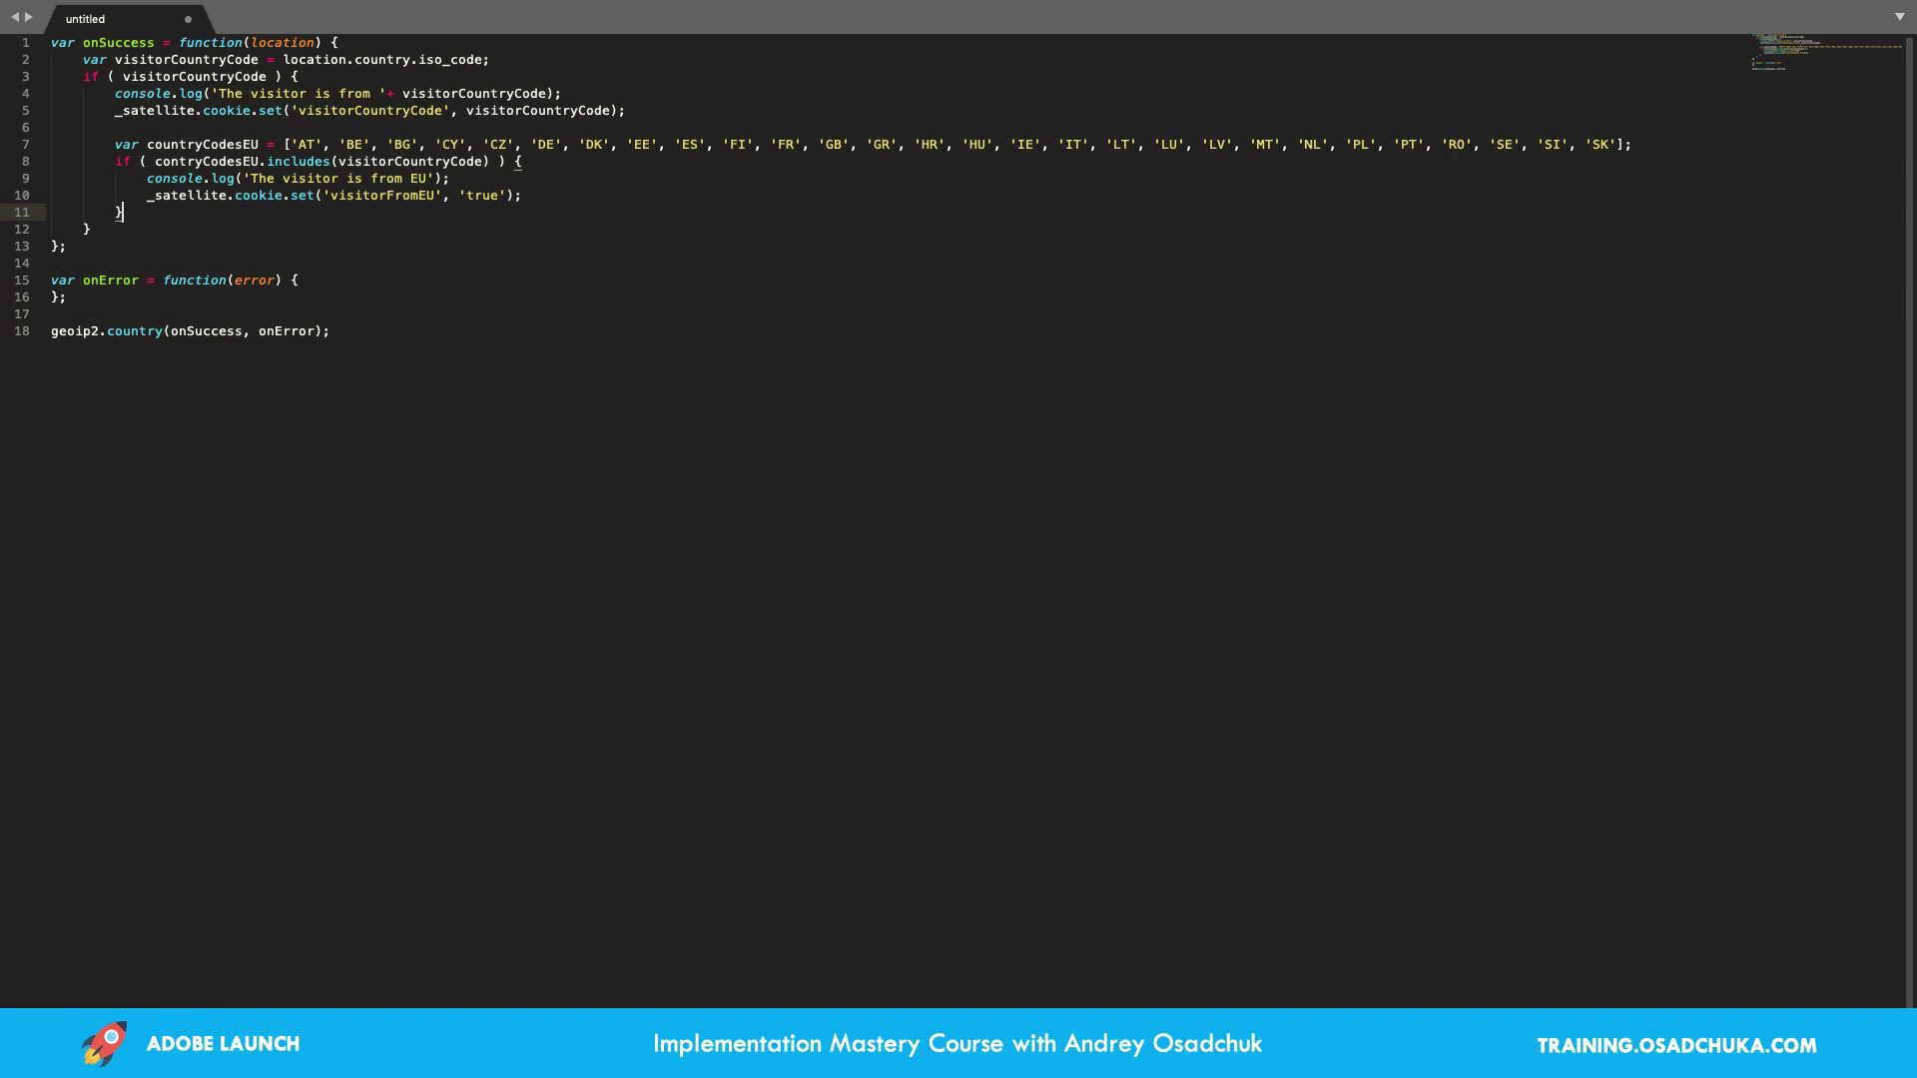
Add an else block to the EU check that logs 'The visitor location is outside EU' to the console
{"action": "type", "text": "else {"}
{"action": "key", "text": "Return"}
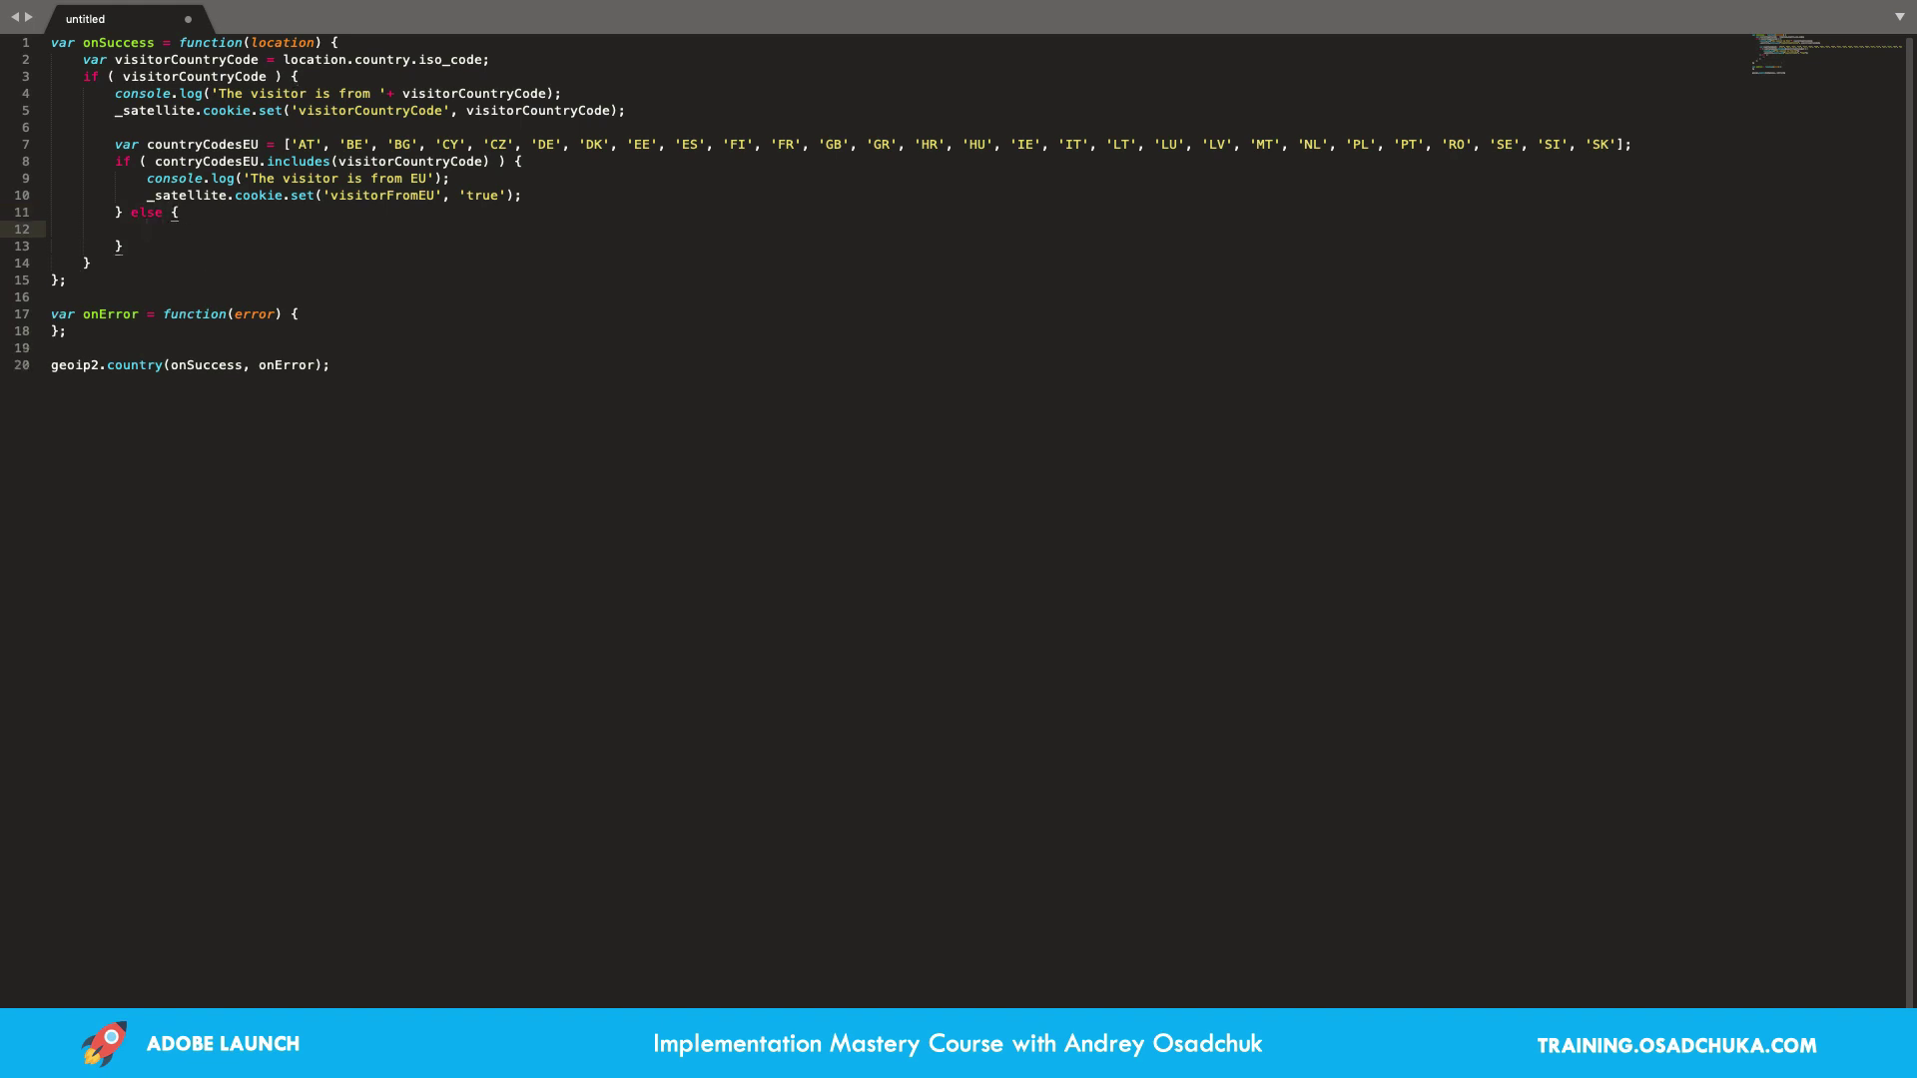
{"action": "left_click_drag", "start_coordinate": [147, 180], "coordinate": [478, 179]}
{"action": "key", "text": "ctrl+c"}
{"action": "left_click", "coordinate": [419, 232]}
{"action": "key", "text": "ctrl+v"}
{"action": "left_click", "coordinate": [347, 230]}
{"action": "type", "text": "location"}
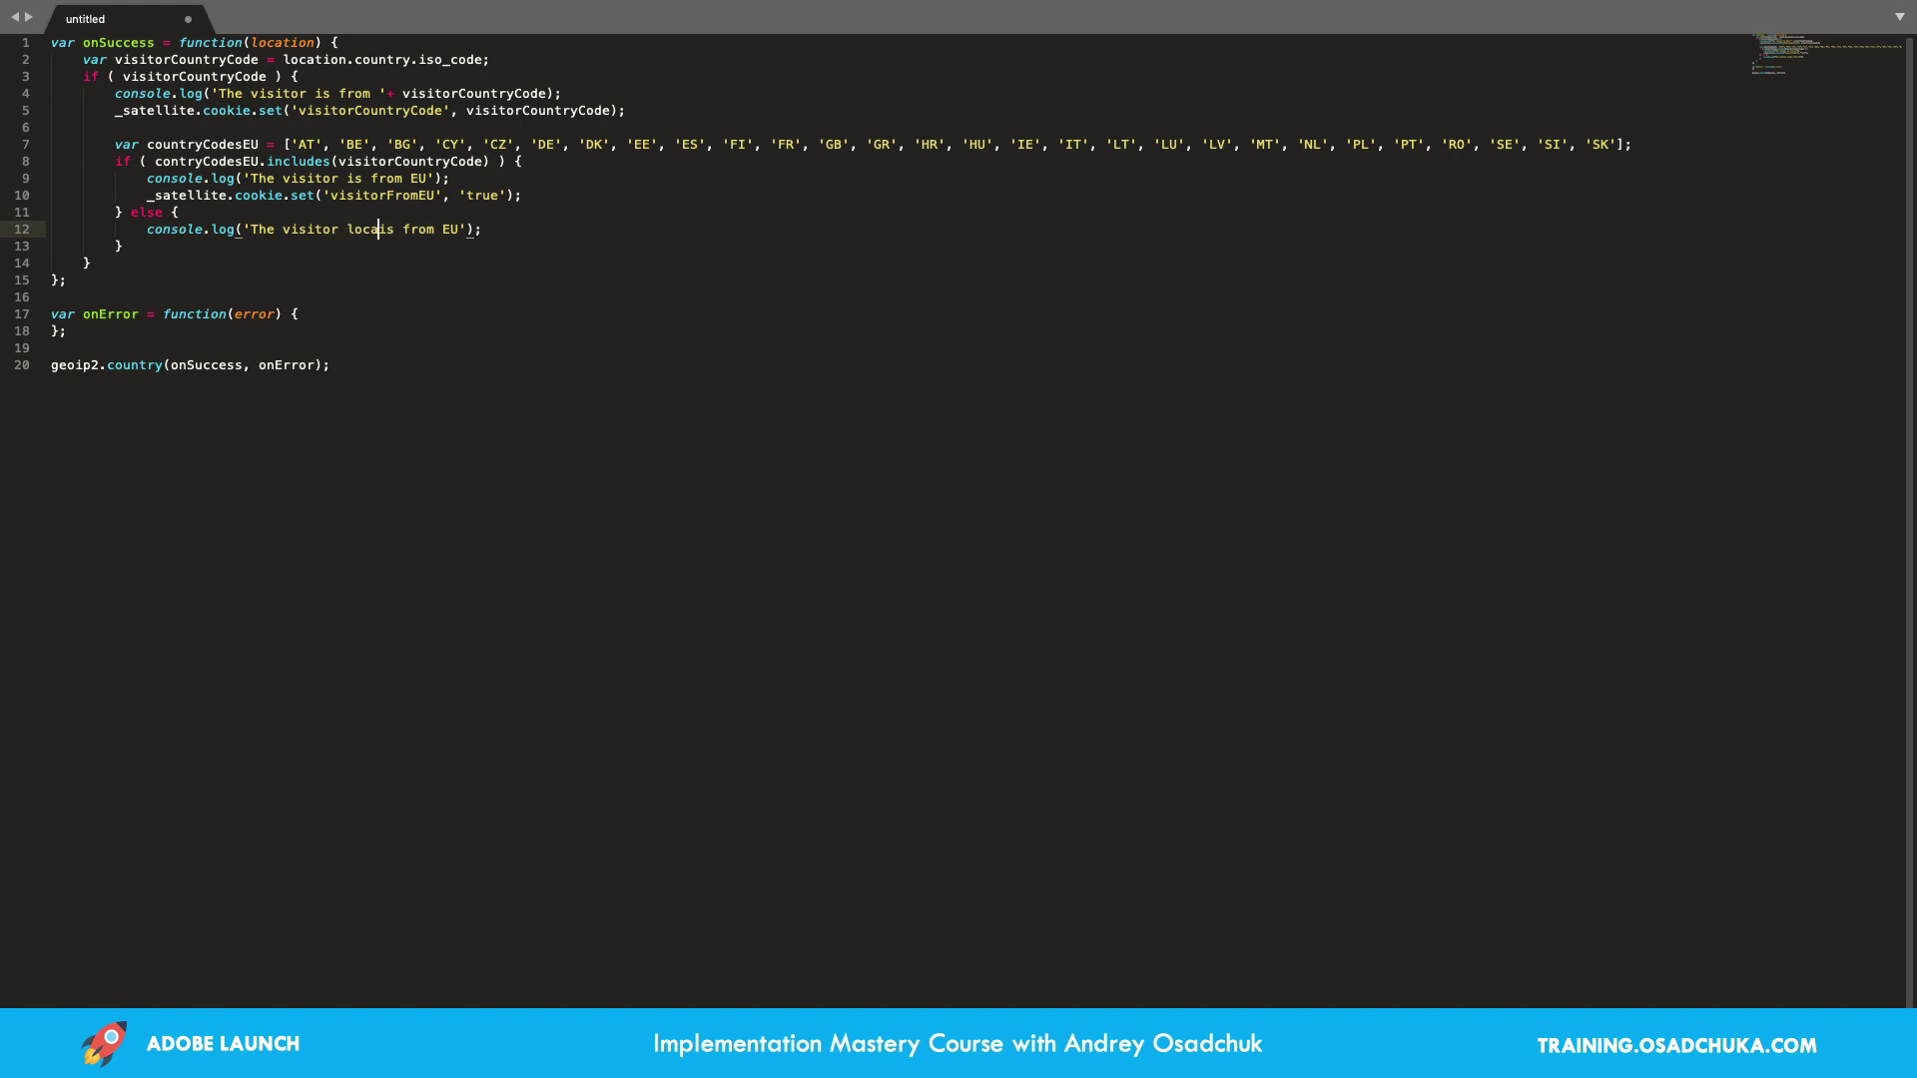
{"action": "key", "text": "Right"}
{"action": "key", "text": "Right"}
{"action": "key", "text": "alt+shift+Right"}
{"action": "type", "text": "outside"}
Copy the visitorFromEU cookie call below the outside-EU message and set its value to 'false'
{"action": "left_click_drag", "start_coordinate": [148, 195], "coordinate": [522, 195]}
{"action": "key", "text": "super+c"}
{"action": "left_click", "coordinate": [575, 228]}
{"action": "key", "text": "Return"}
{"action": "key", "text": "super+v"}
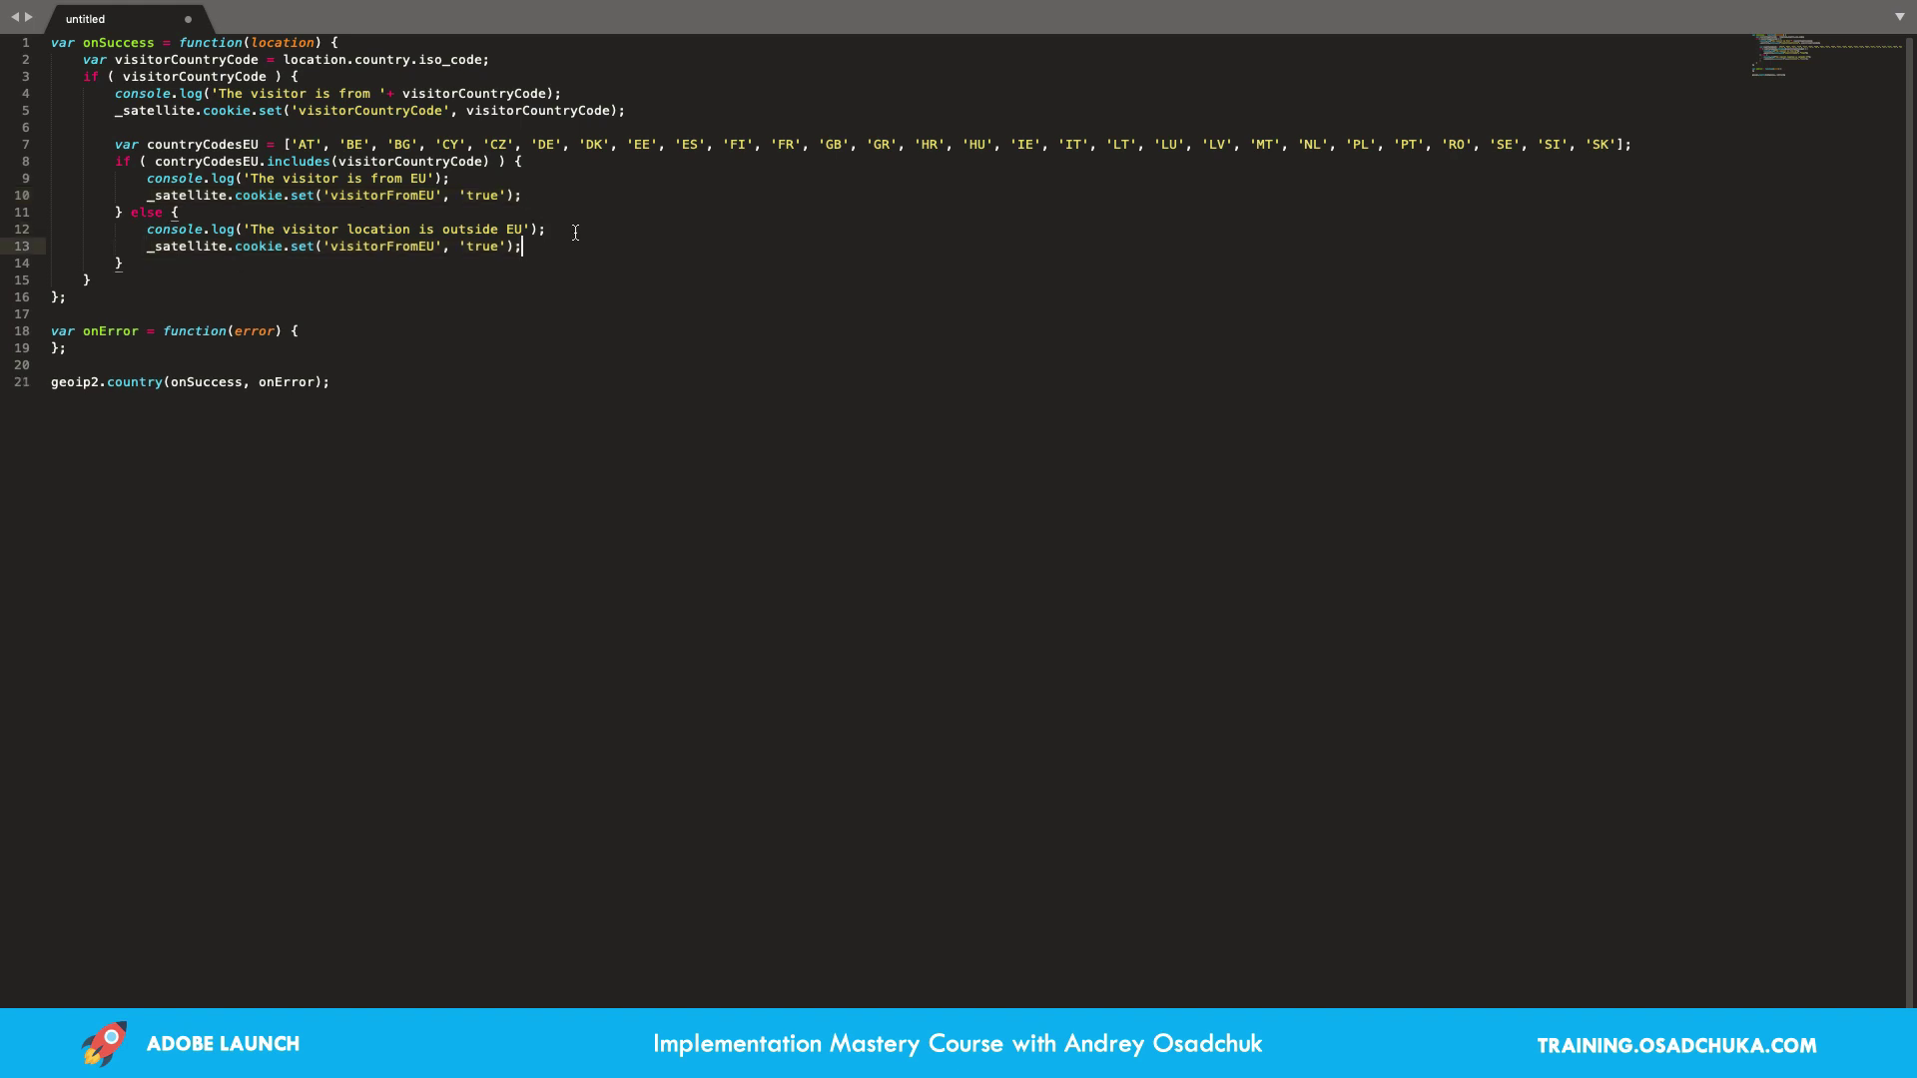
{"action": "double_click", "coordinate": [484, 246]}
{"action": "type", "text": "false"}
{"action": "left_click", "coordinate": [506, 245]}
Add a console.log line inside the onError function that outputs the error argument
{"action": "left_click_drag", "start_coordinate": [115, 93], "coordinate": [589, 93]}
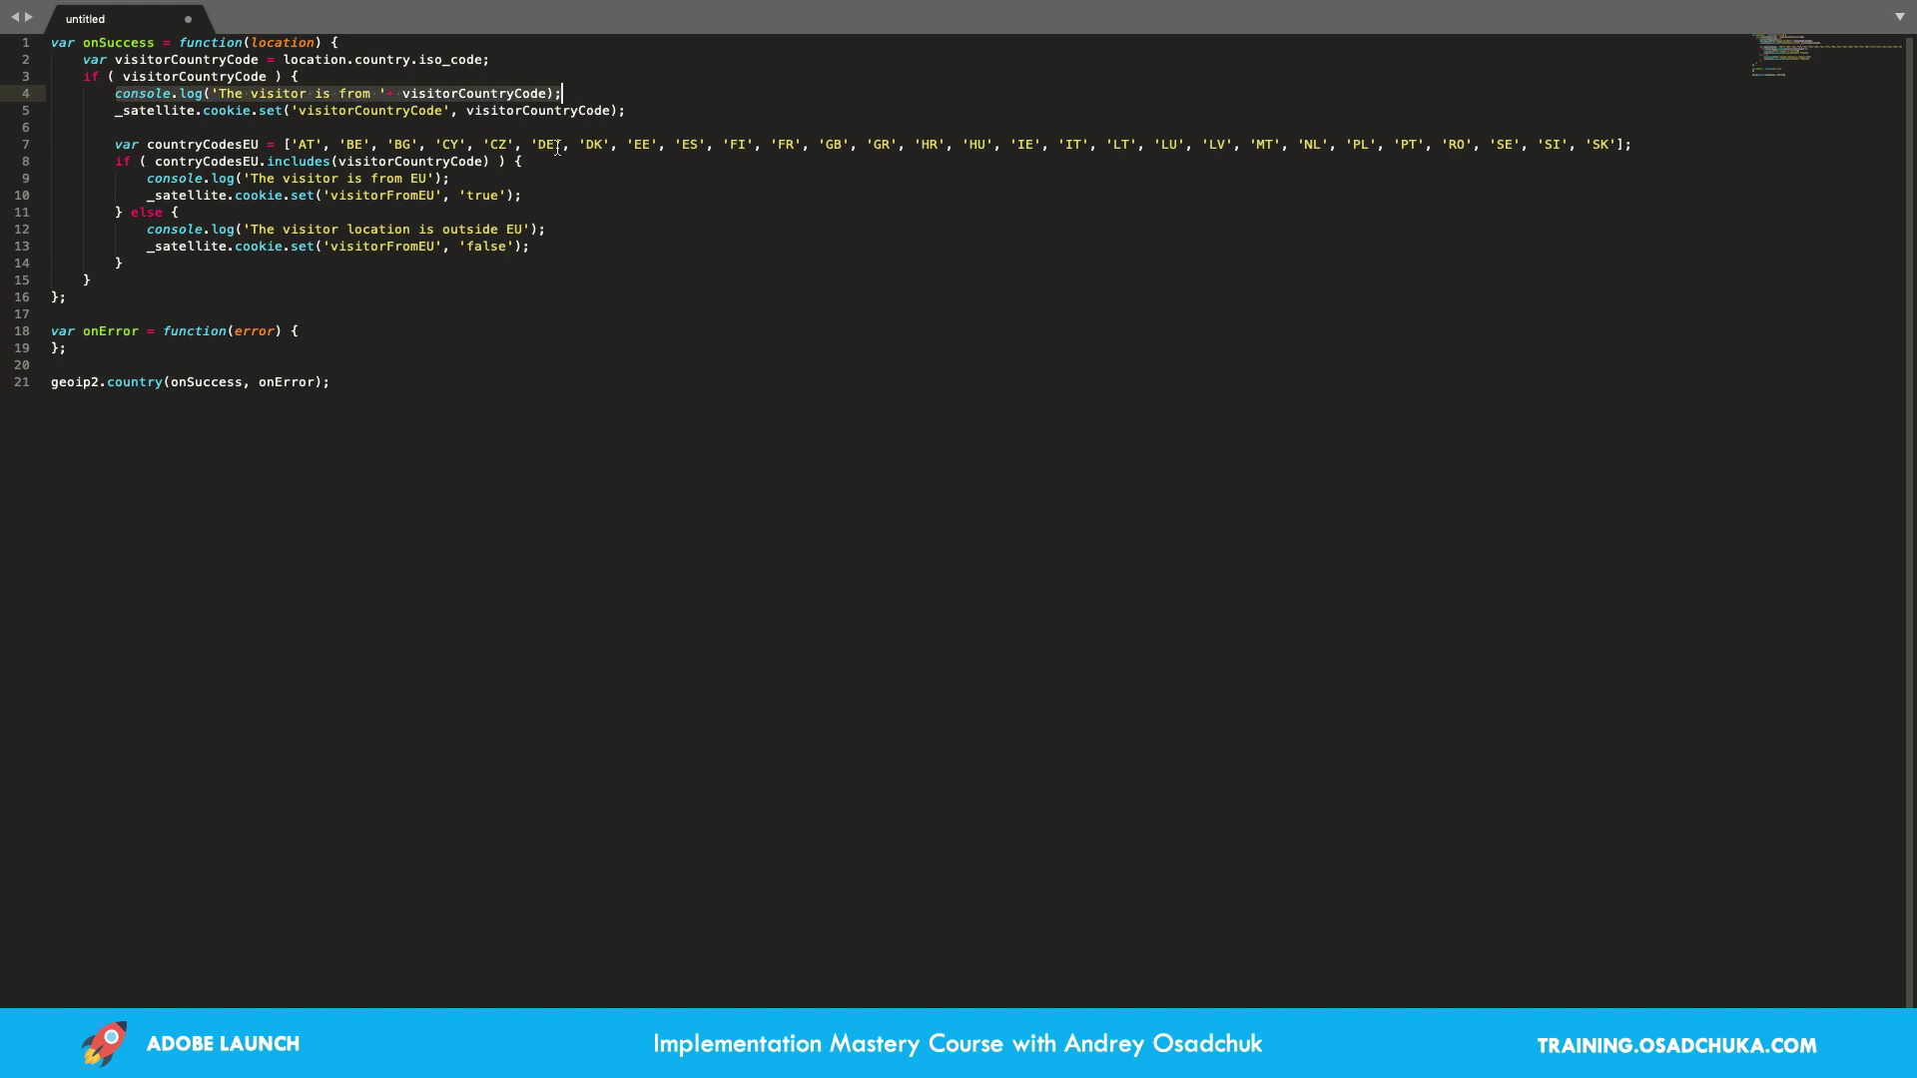
{"action": "left_click", "coordinate": [345, 331]}
{"action": "key", "text": "Return"}
{"action": "key", "text": "super+v"}
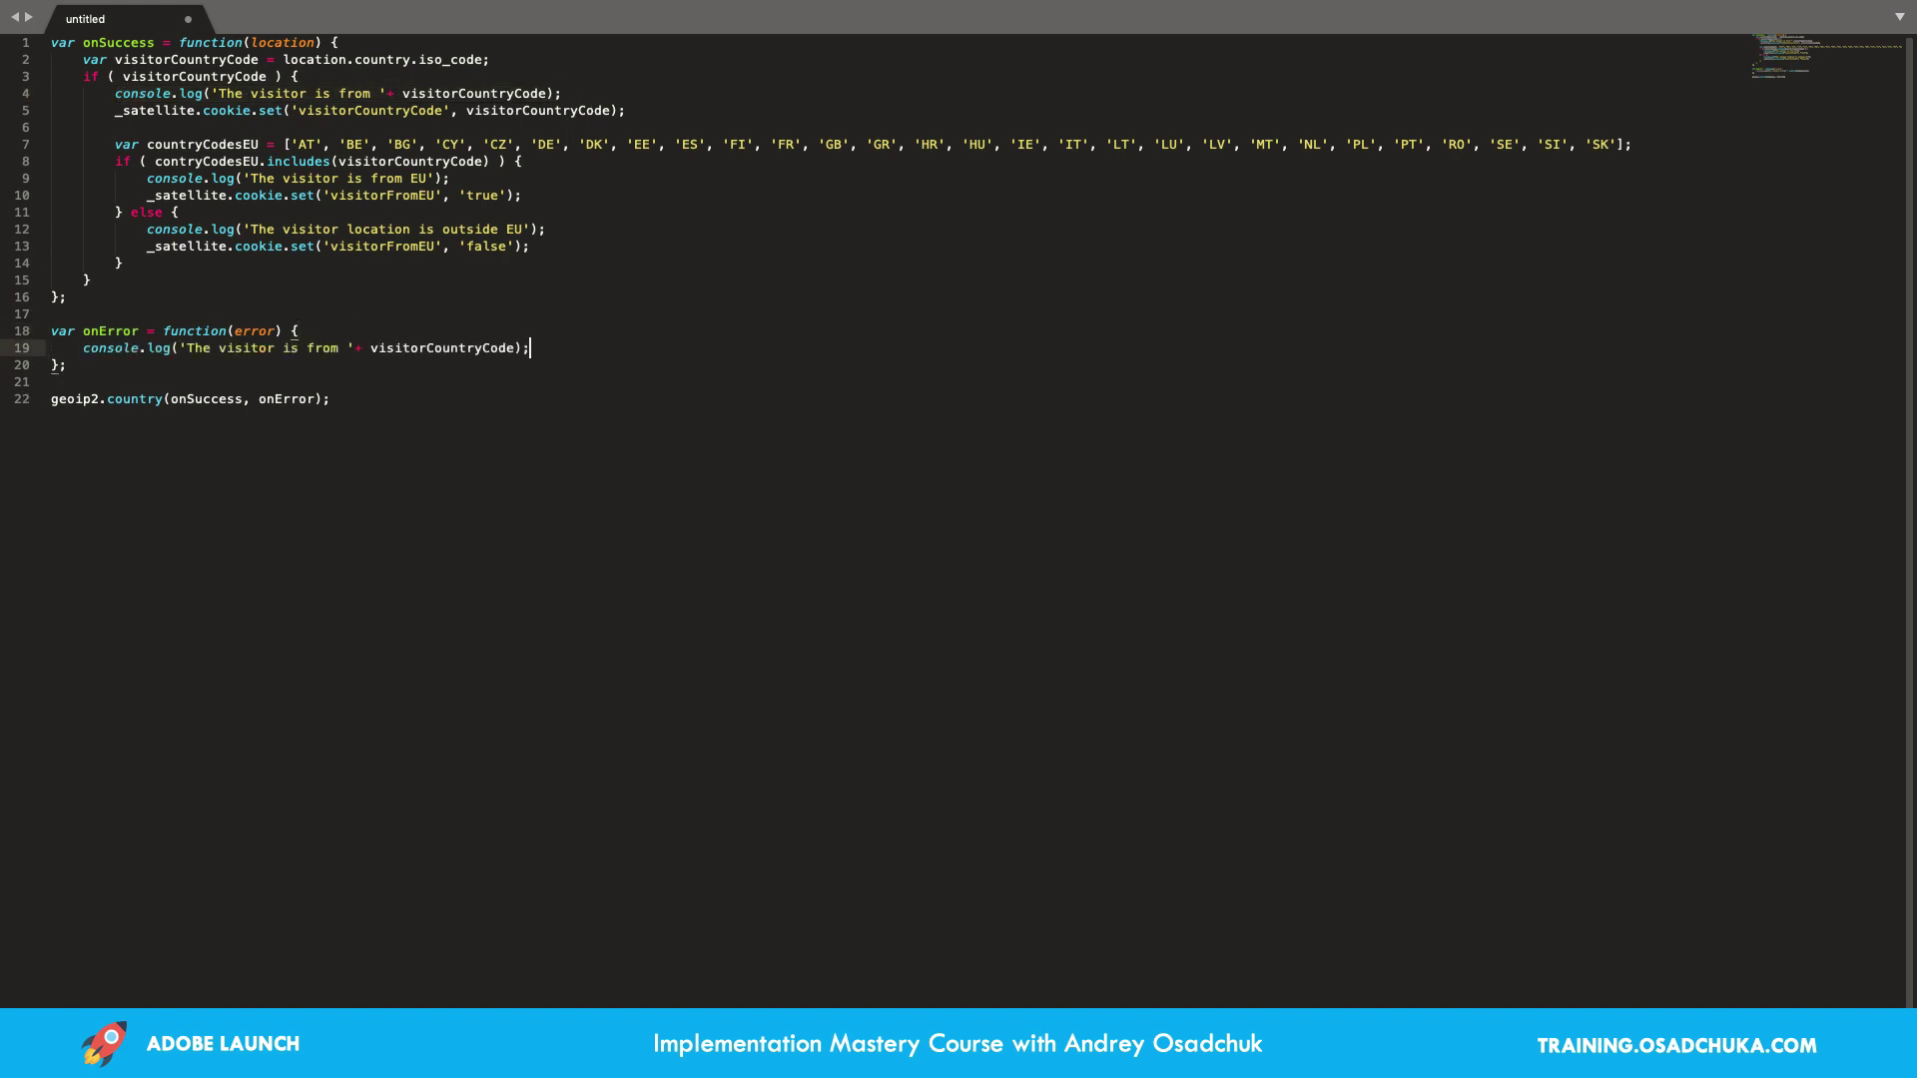
{"action": "double_click", "coordinate": [254, 330]}
{"action": "left_click_drag", "start_coordinate": [179, 347], "coordinate": [516, 347]}
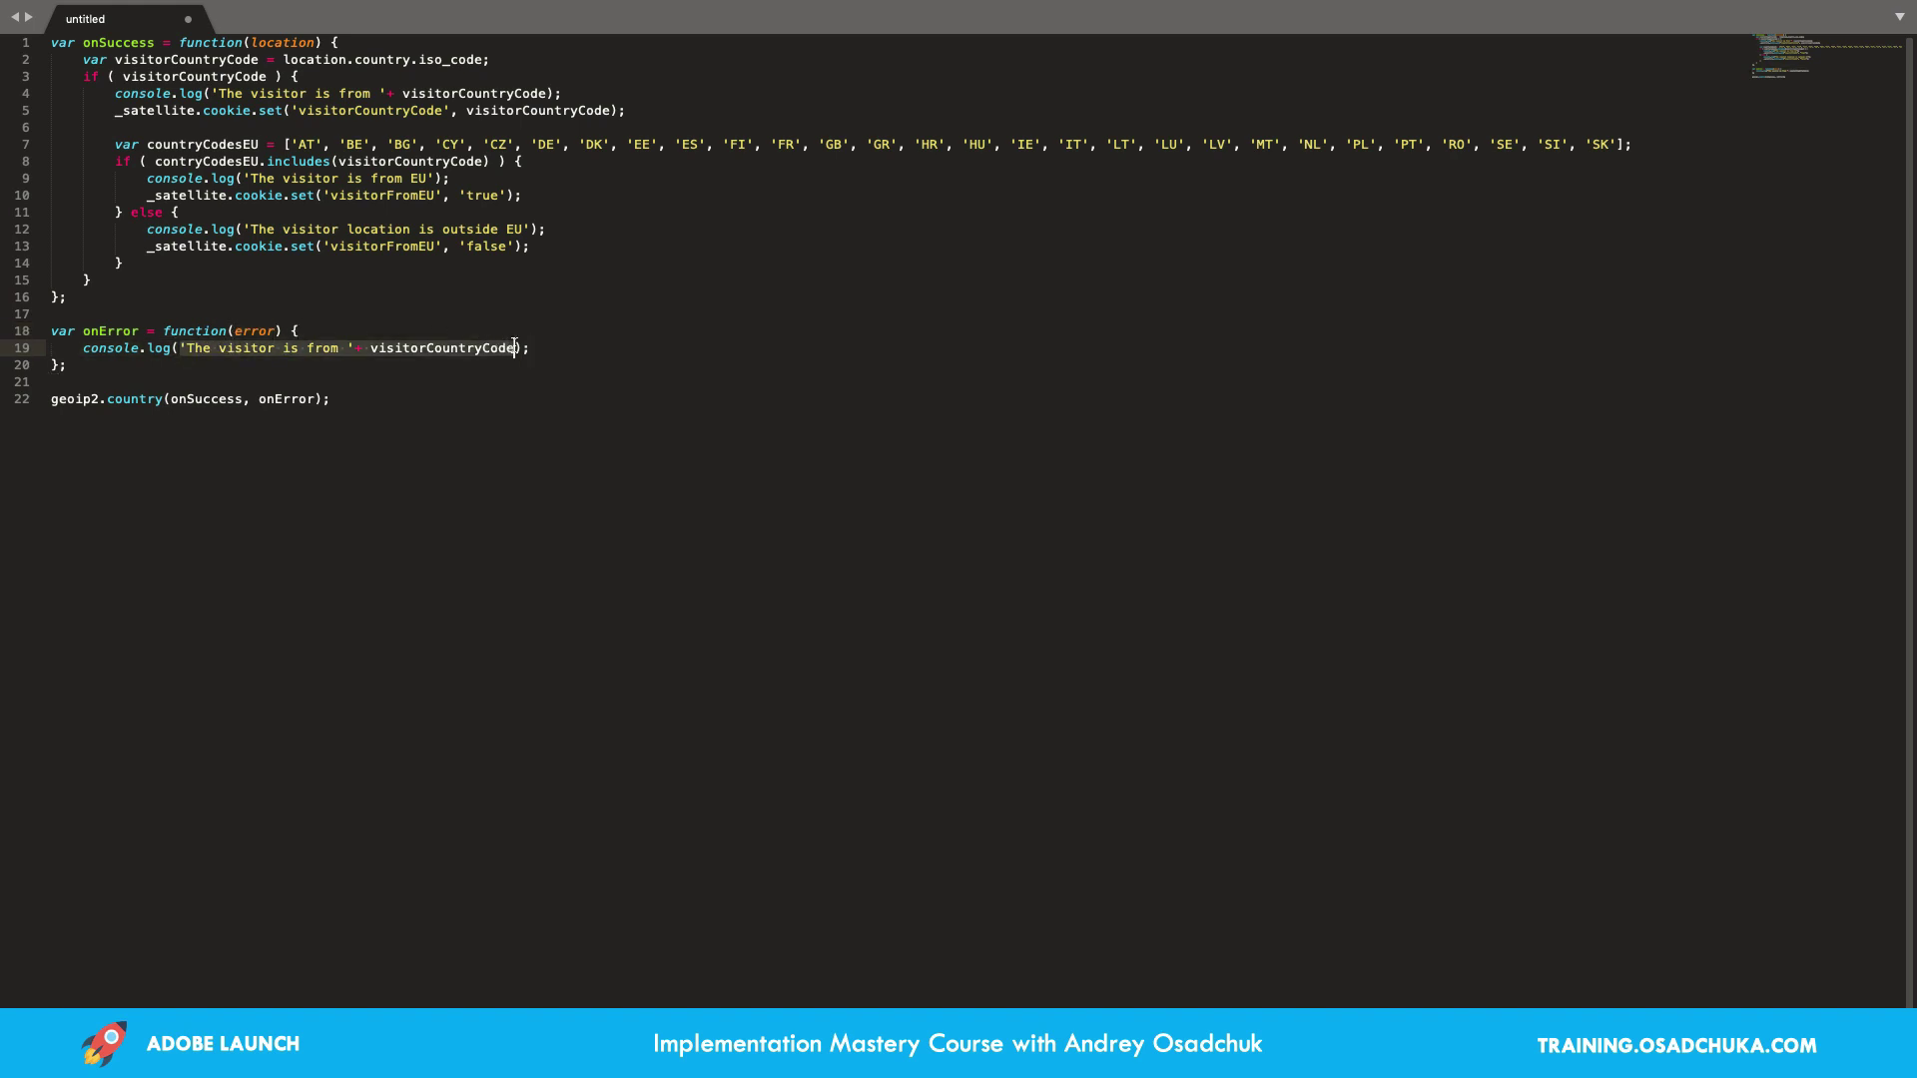
{"action": "key", "text": "super+v"}
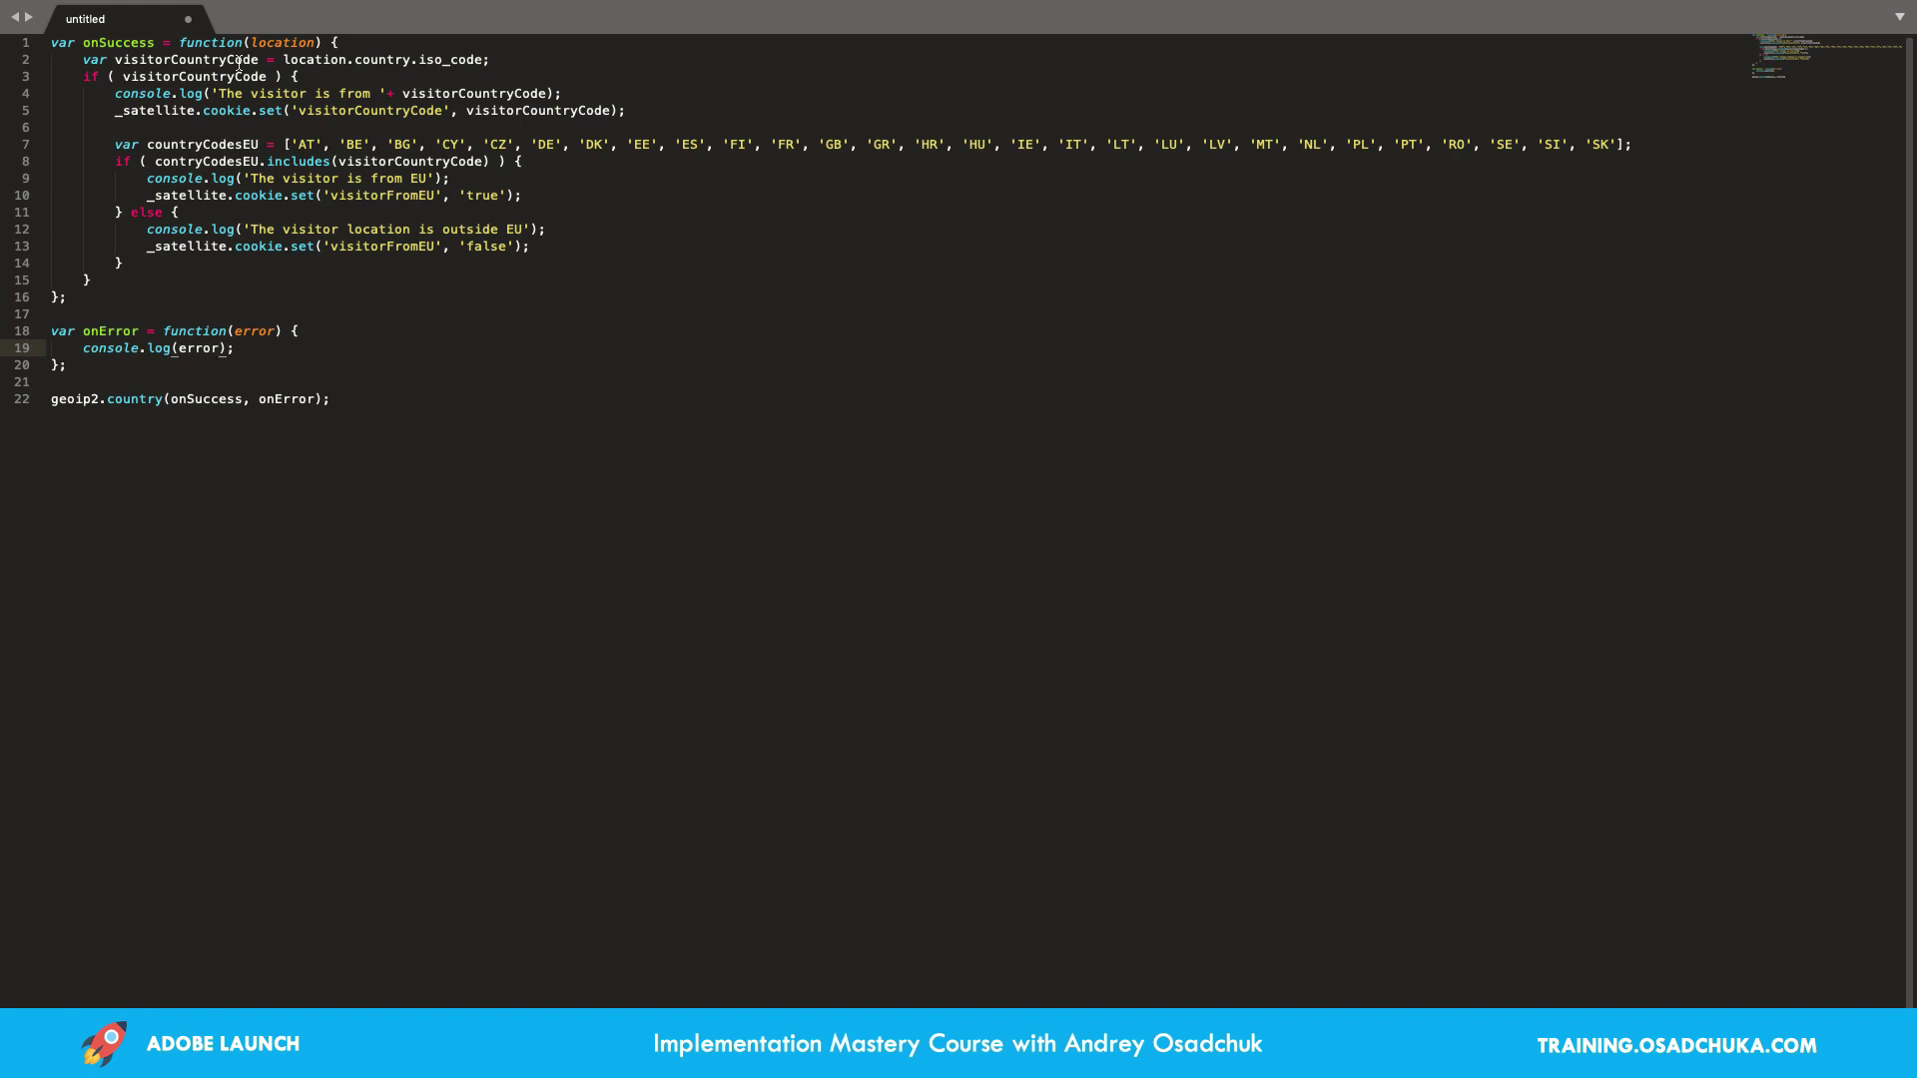
{"action": "left_click", "coordinate": [289, 77]}
{"action": "left_click_drag", "start_coordinate": [91, 281], "coordinate": [50, 77]}
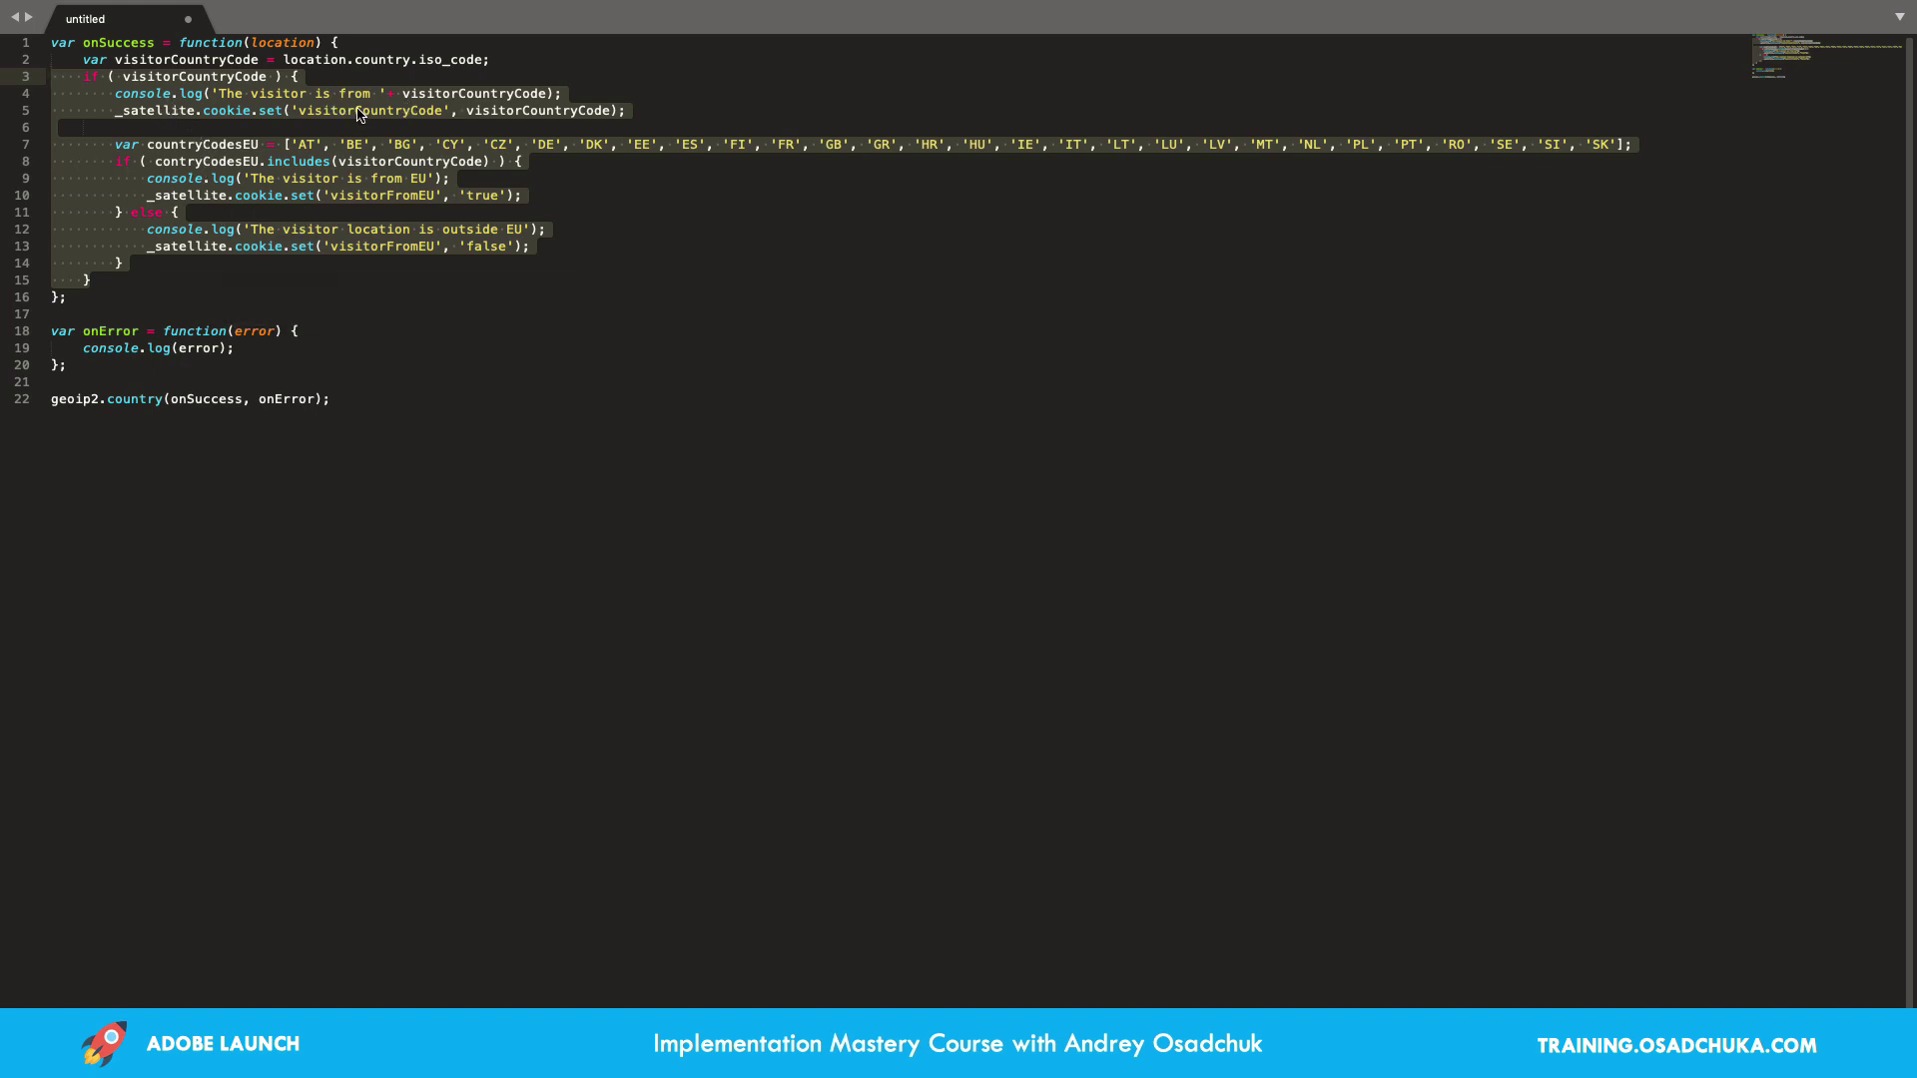
{"action": "left_click", "coordinate": [436, 115]}
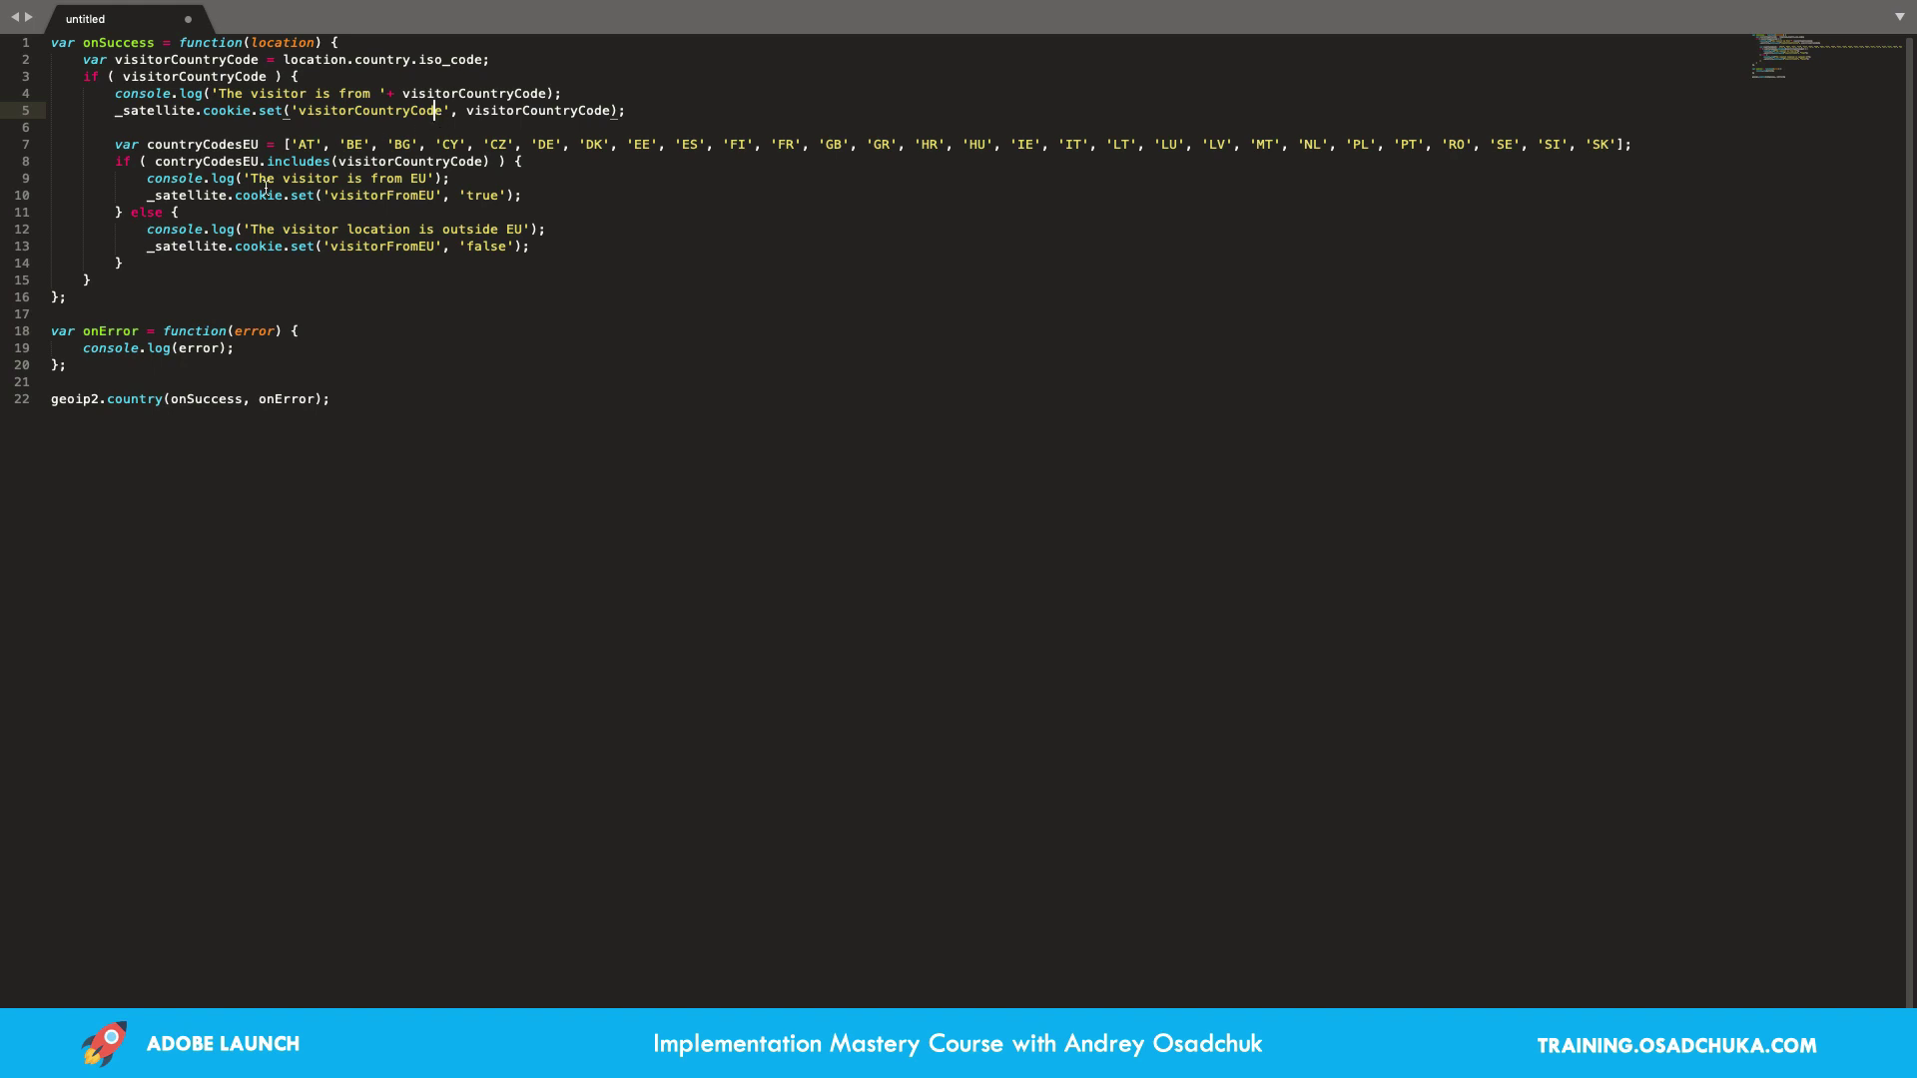
{"action": "left_click_drag", "start_coordinate": [124, 263], "coordinate": [50, 144]}
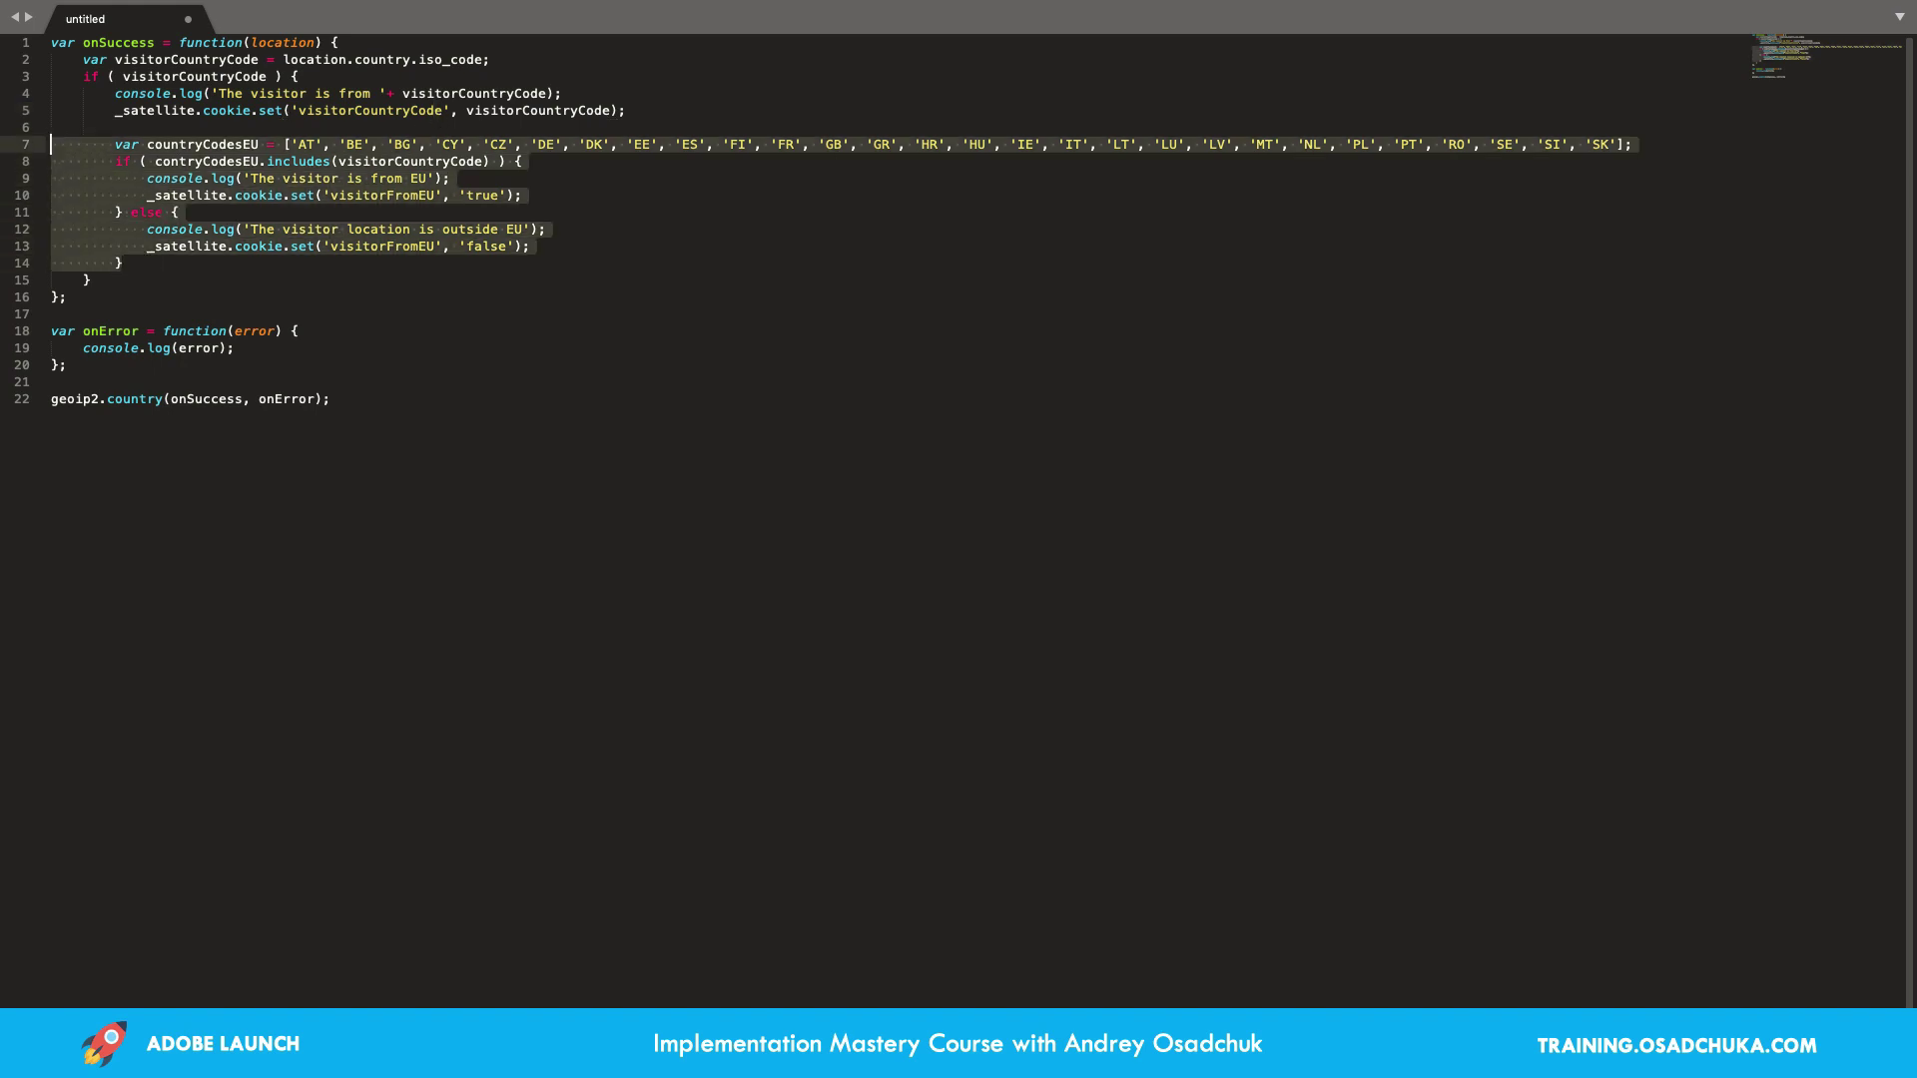
{"action": "left_click", "coordinate": [258, 268]}
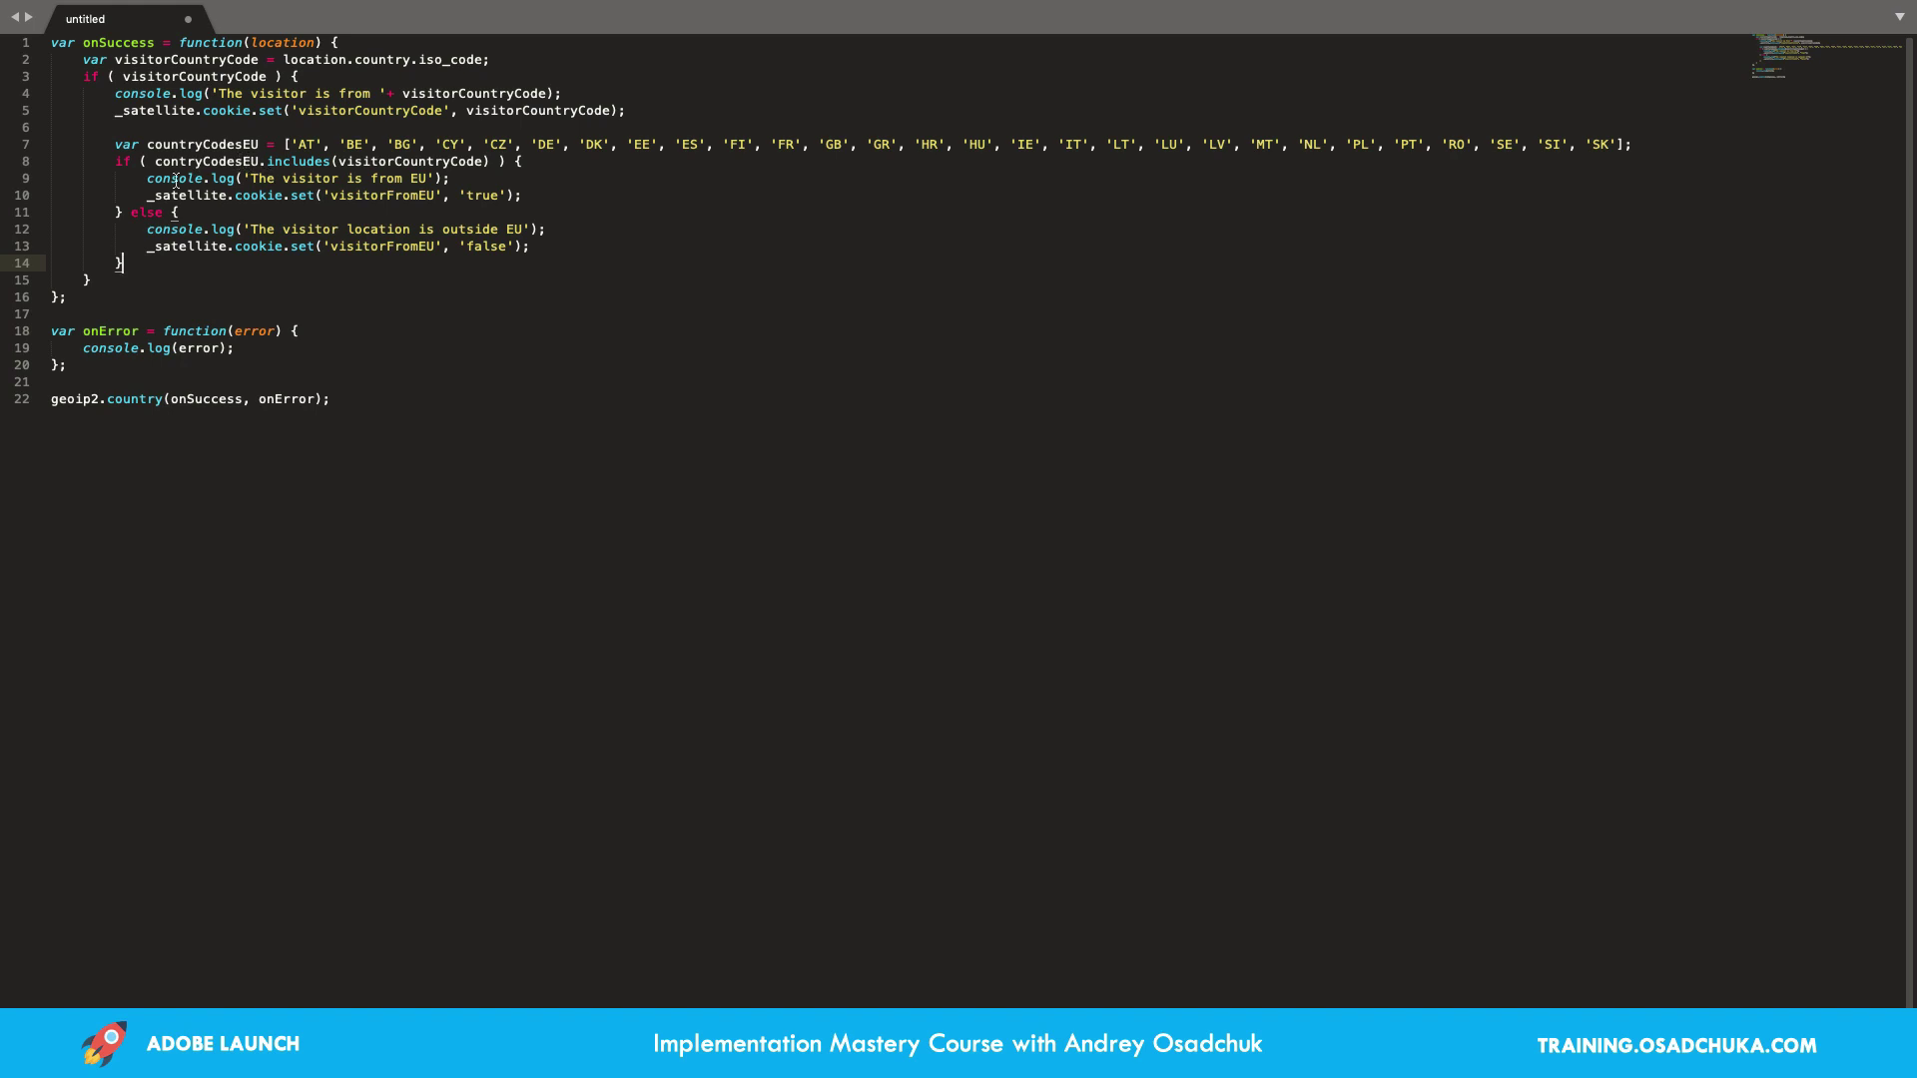
{"action": "left_click", "coordinate": [330, 195]}
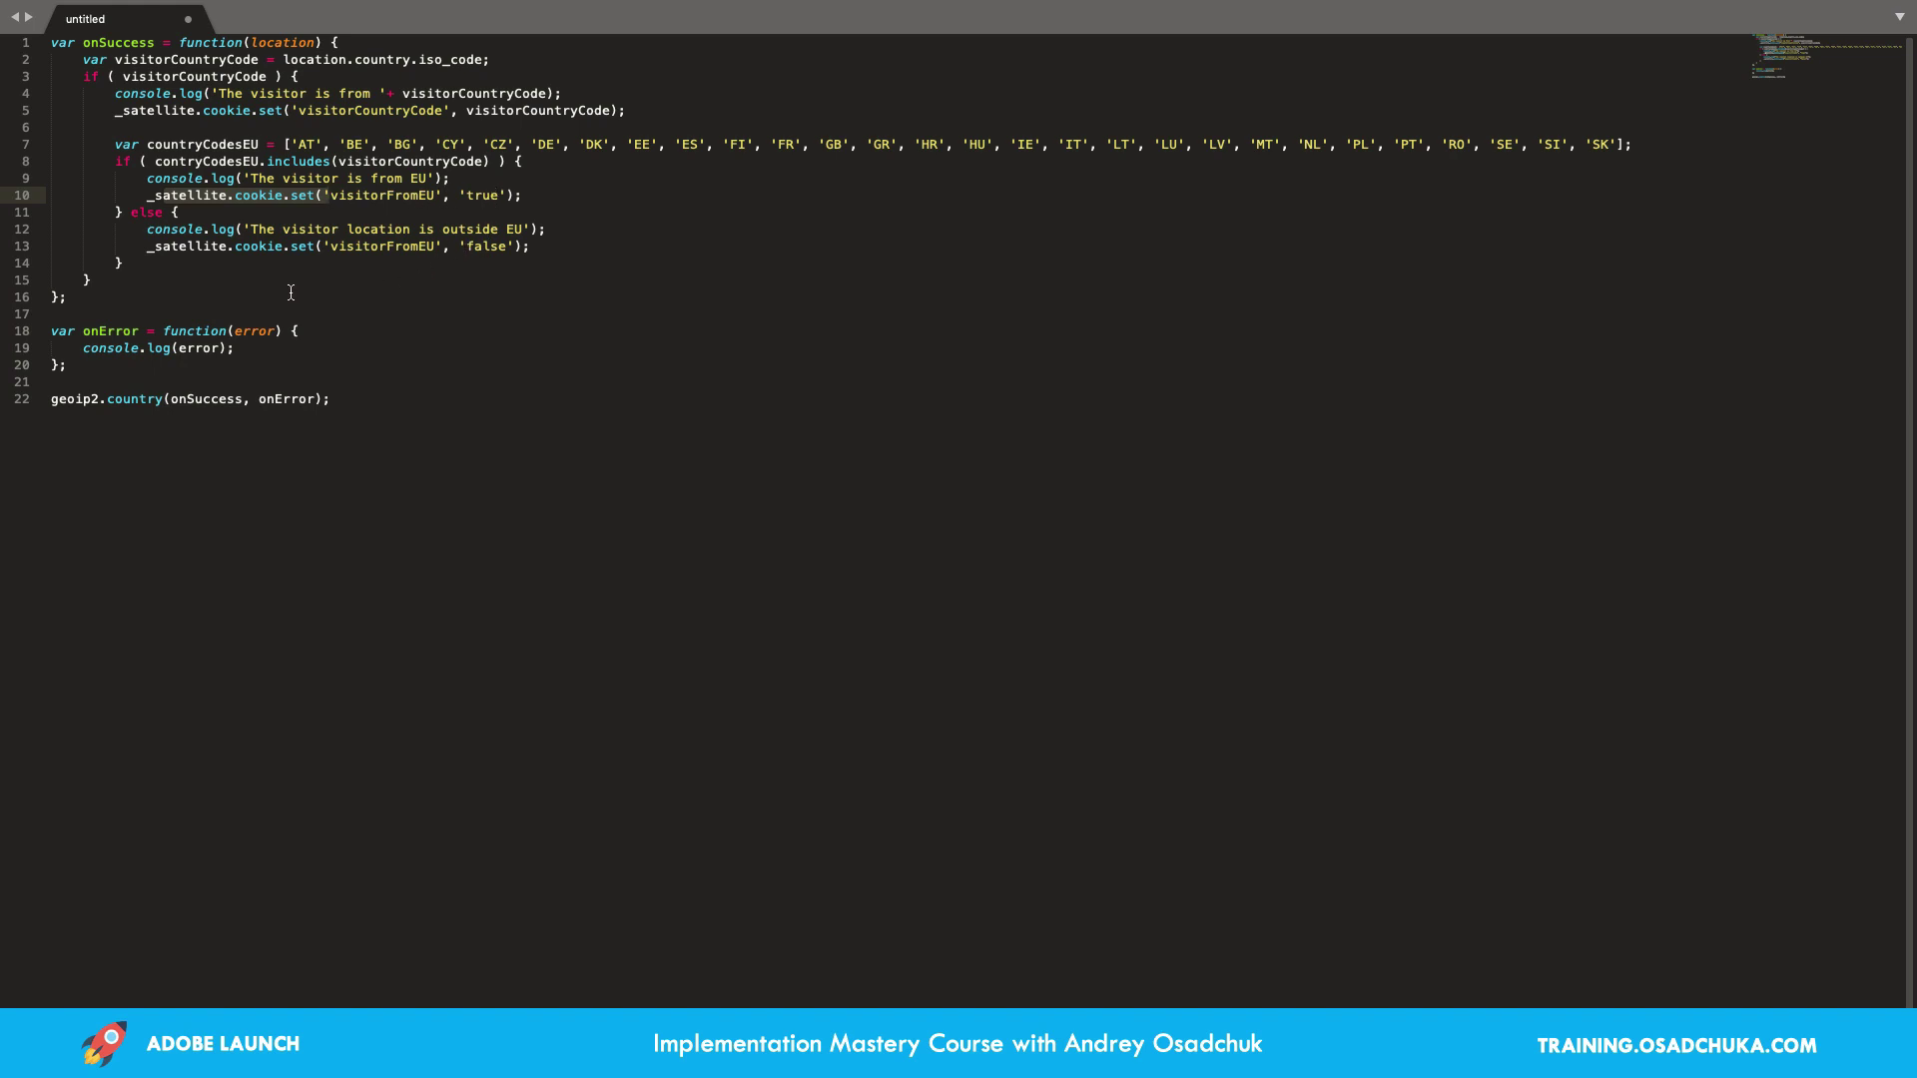
Add an else block to the outer visitorCountryCode check containing a _satellite.cookie.remove(); call
{"action": "left_click", "coordinate": [103, 280]}
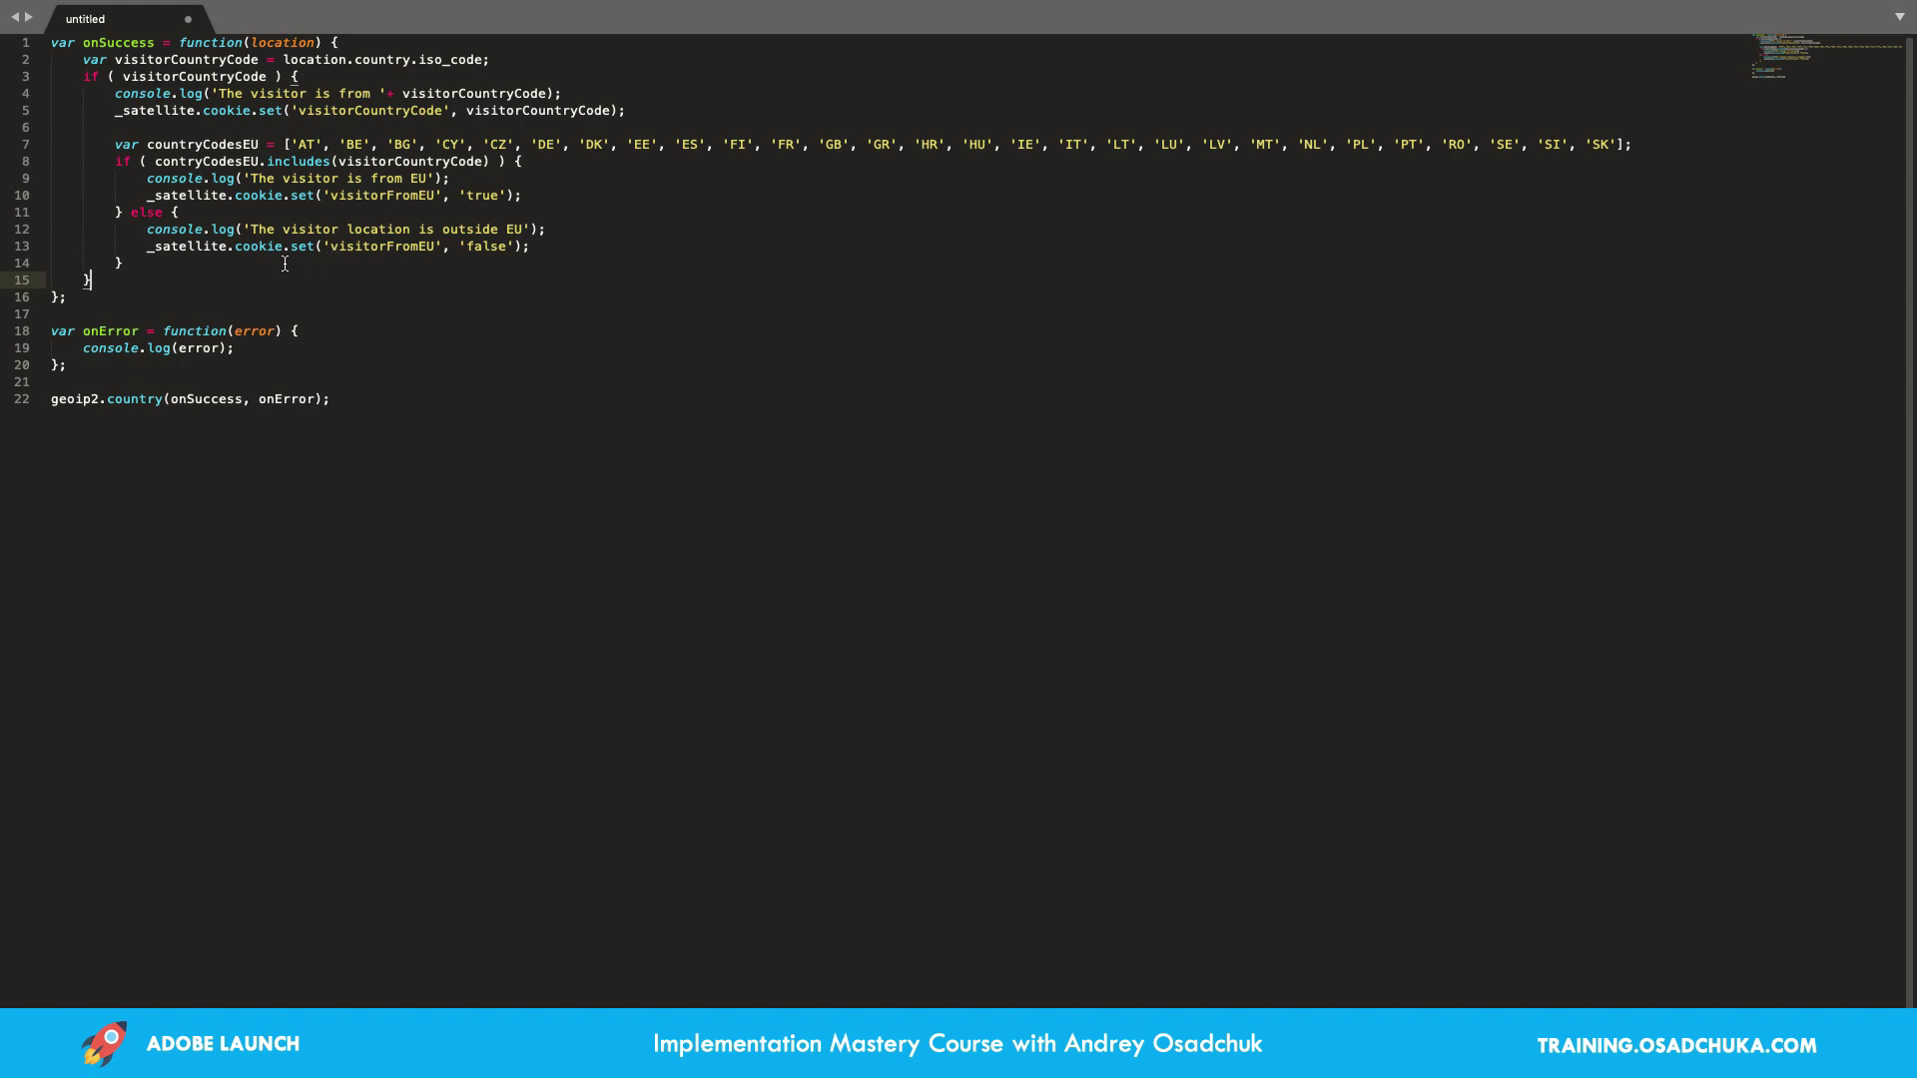
{"action": "type", "text": "else {"}
{"action": "key", "text": "Return"}
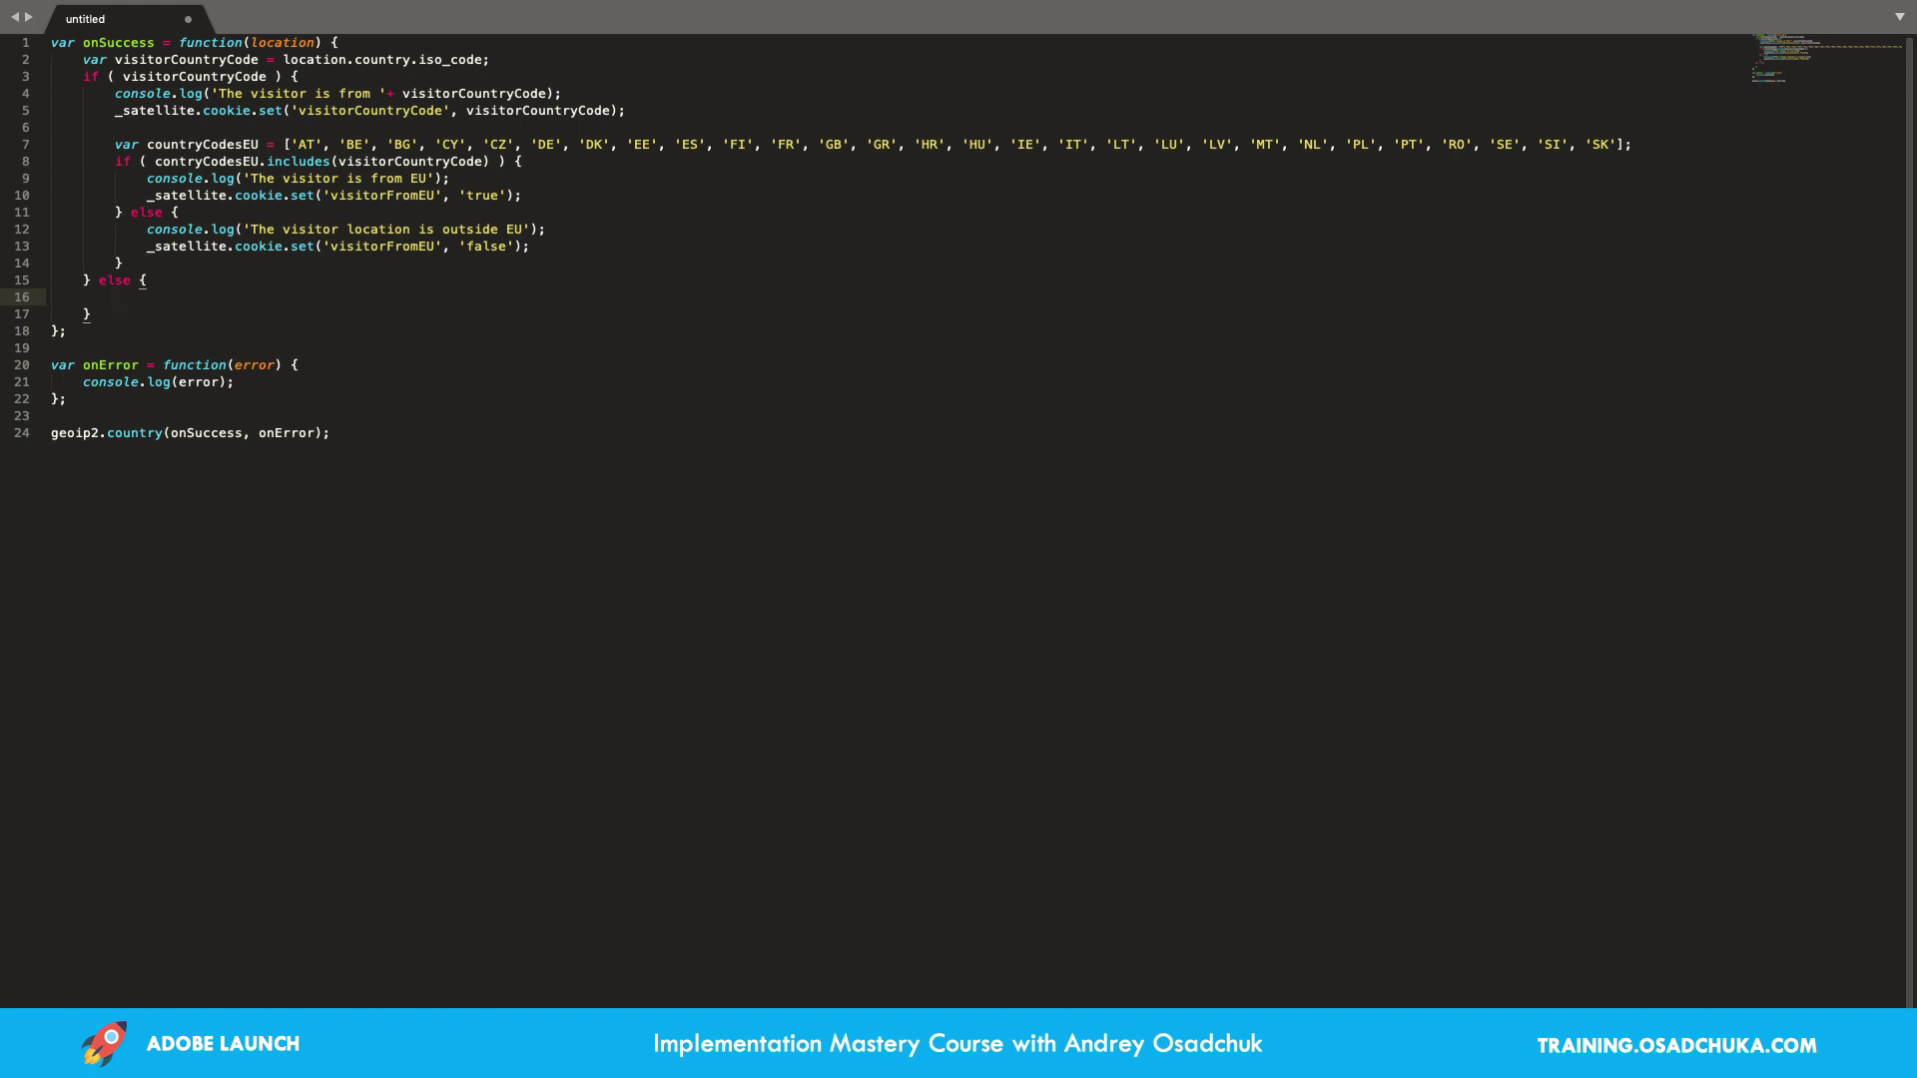
{"action": "left_click_drag", "start_coordinate": [150, 245], "coordinate": [316, 245]}
{"action": "key", "text": "super+c"}
{"action": "left_click", "coordinate": [222, 300]}
{"action": "key", "text": "super+v"}
{"action": "double_click", "coordinate": [267, 297]}
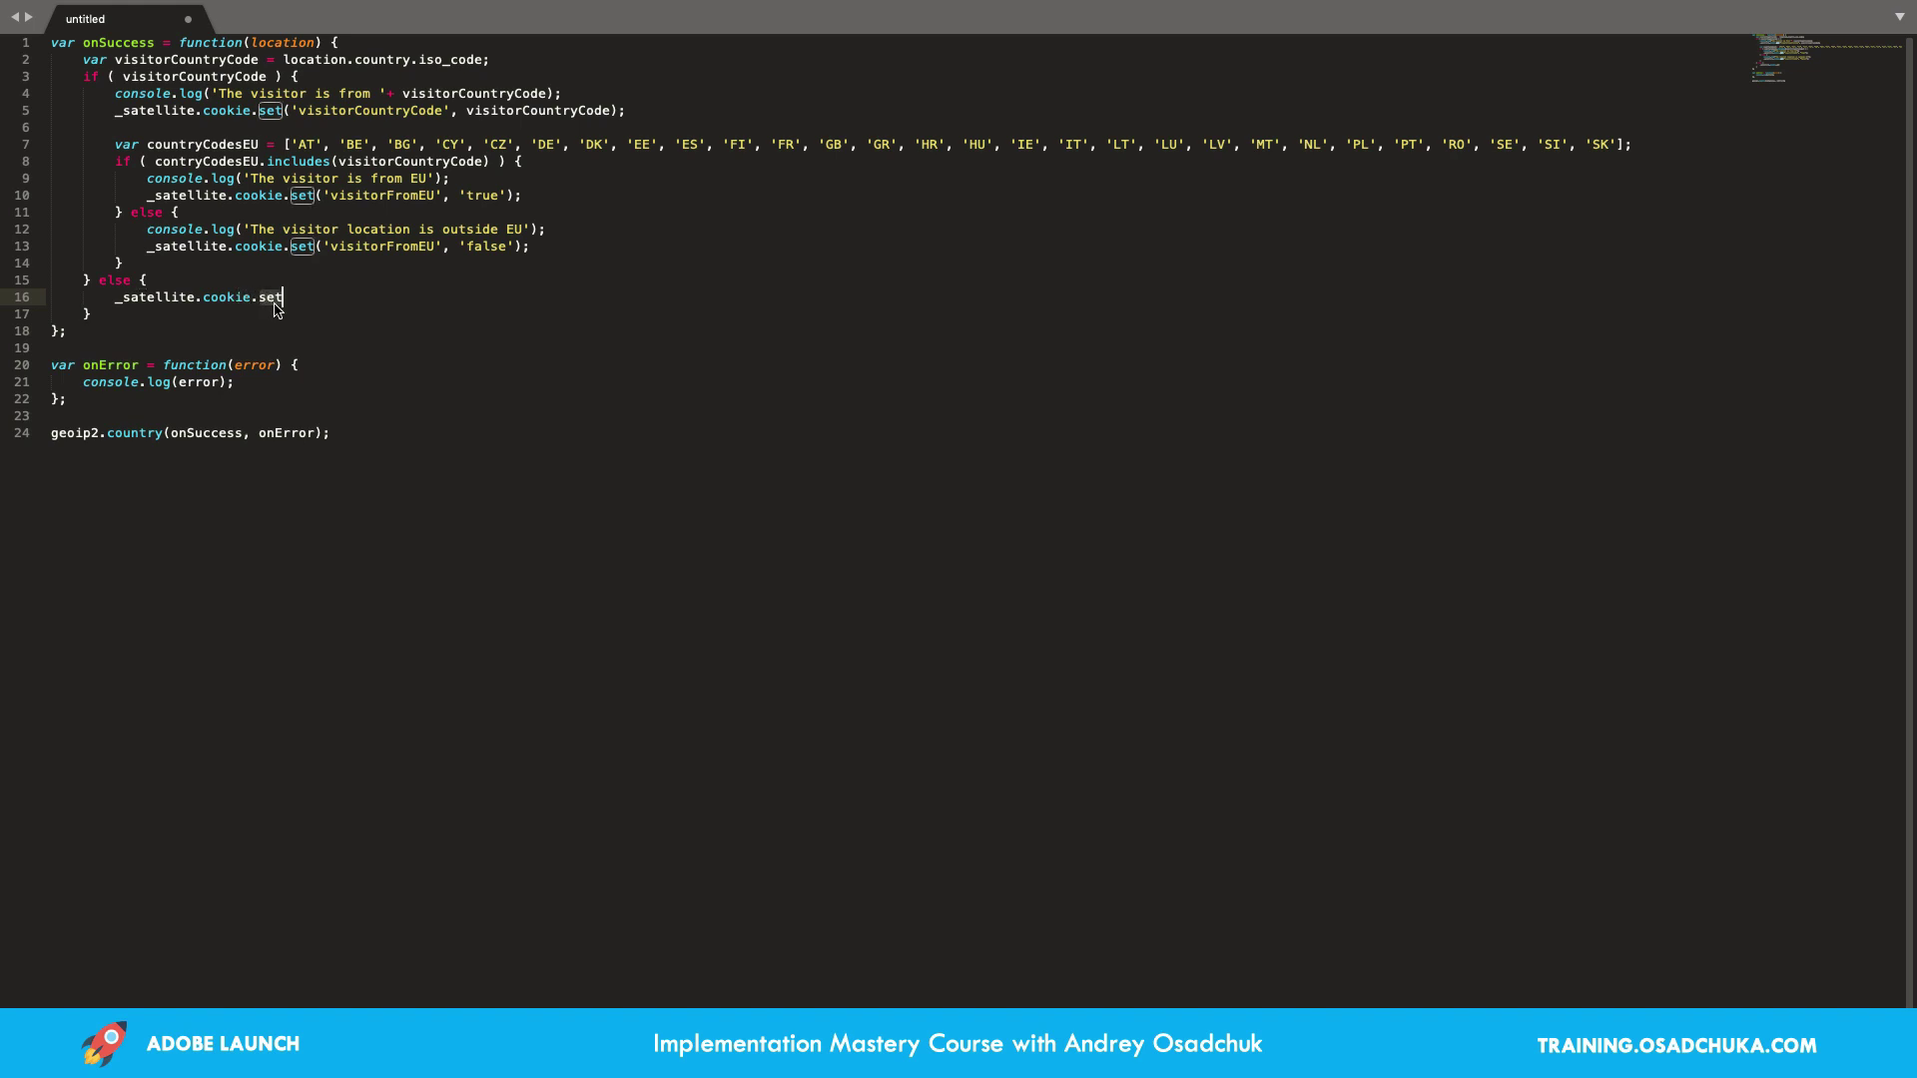
{"action": "type", "text": "remove();"}
Duplicate the _satellite.cookie.remove(); statement on the following line of the else block
{"action": "key", "text": "super+shift+Left"}
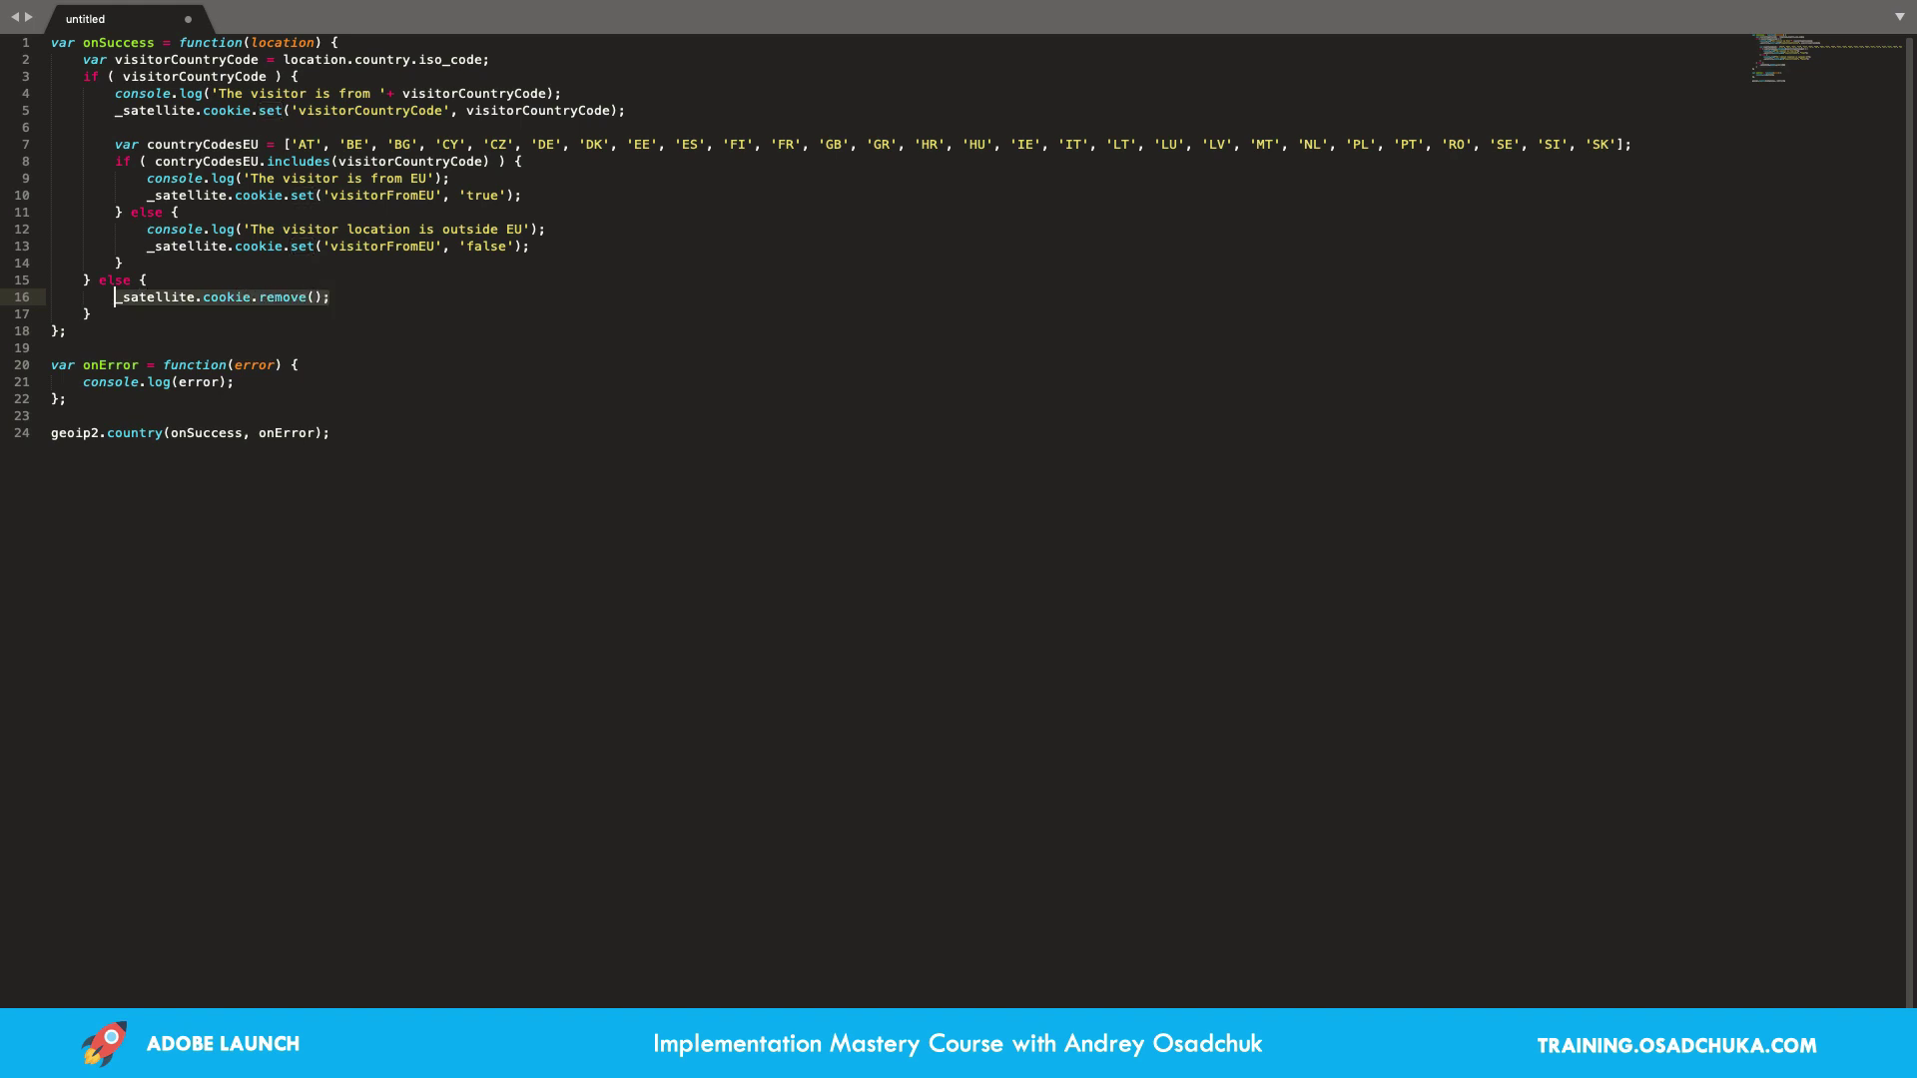
{"action": "key", "text": "Right"}
{"action": "key", "text": "Return"}
{"action": "key", "text": "super+v"}
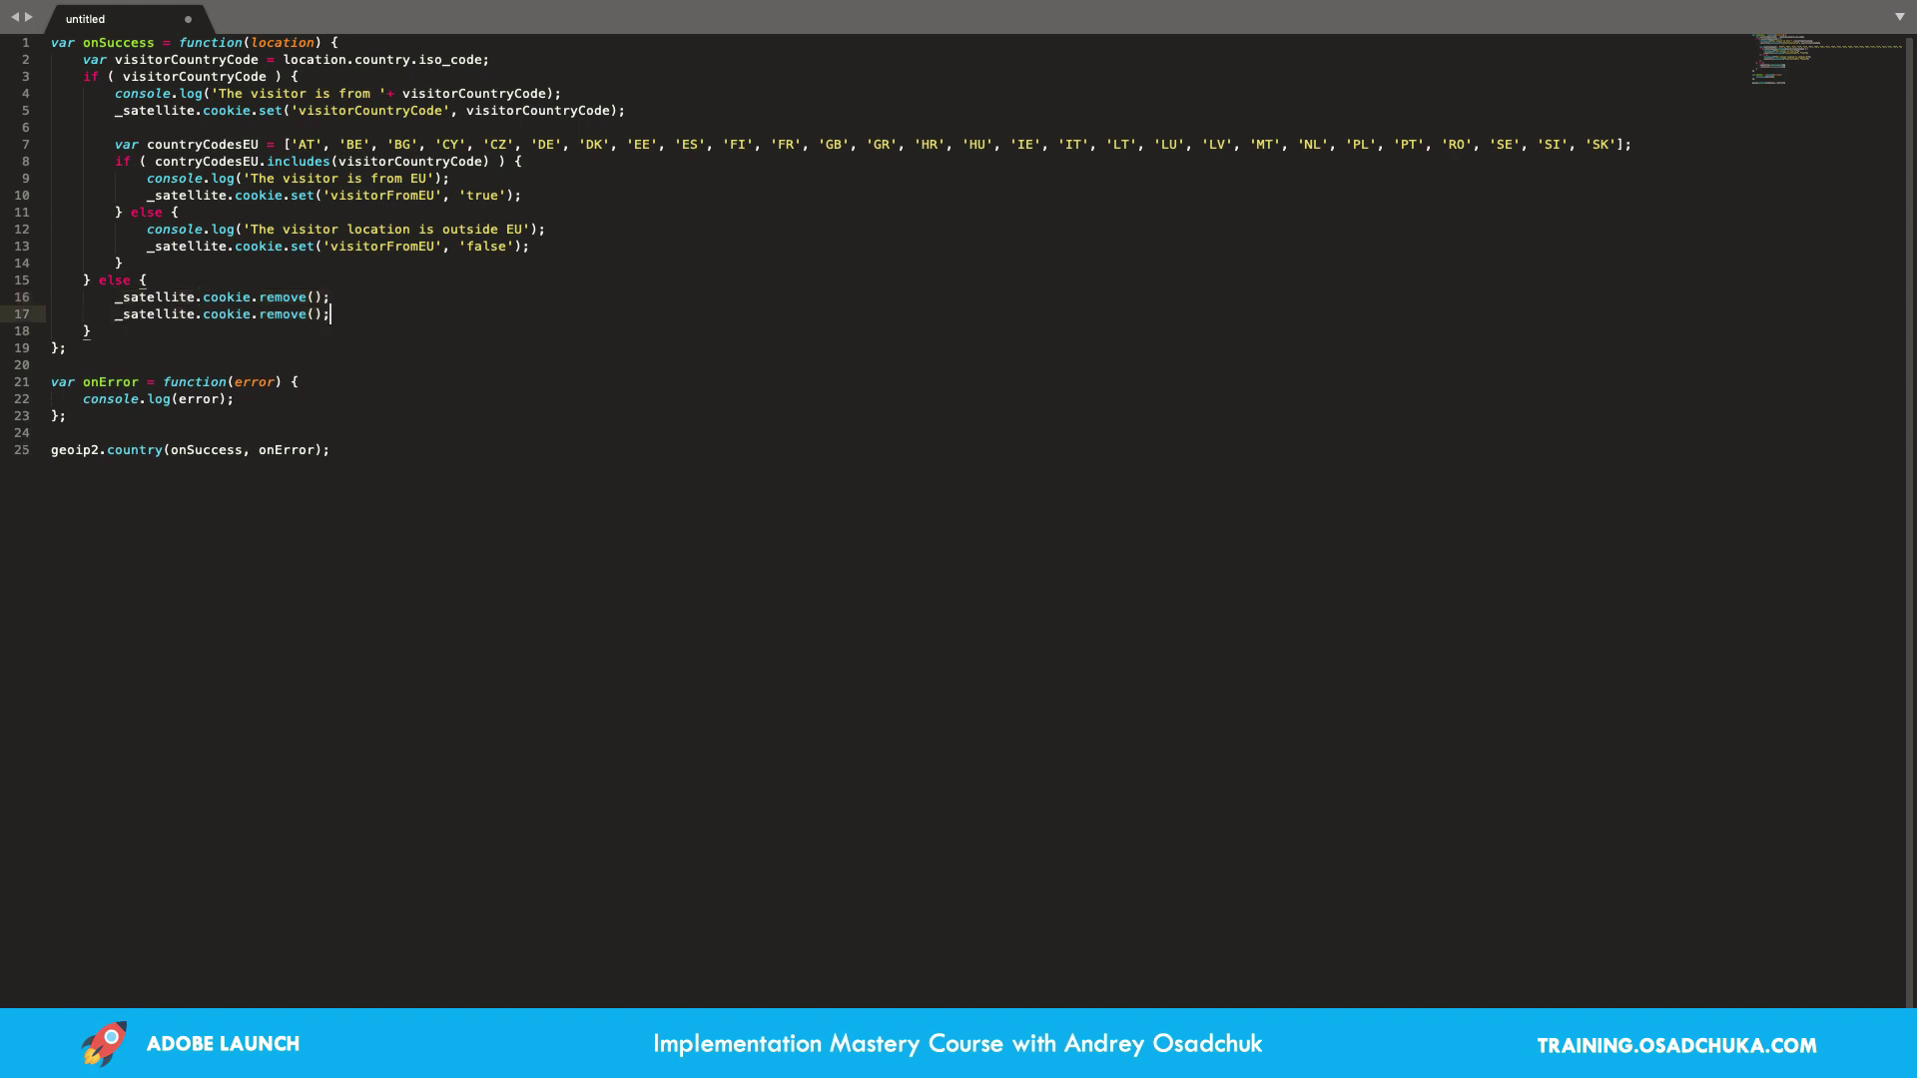
Copy the 'visitorCountryCode' cookie name from the set call into the parentheses of the first _satellite.cookie.remove() statement
{"action": "double_click", "coordinate": [357, 117]}
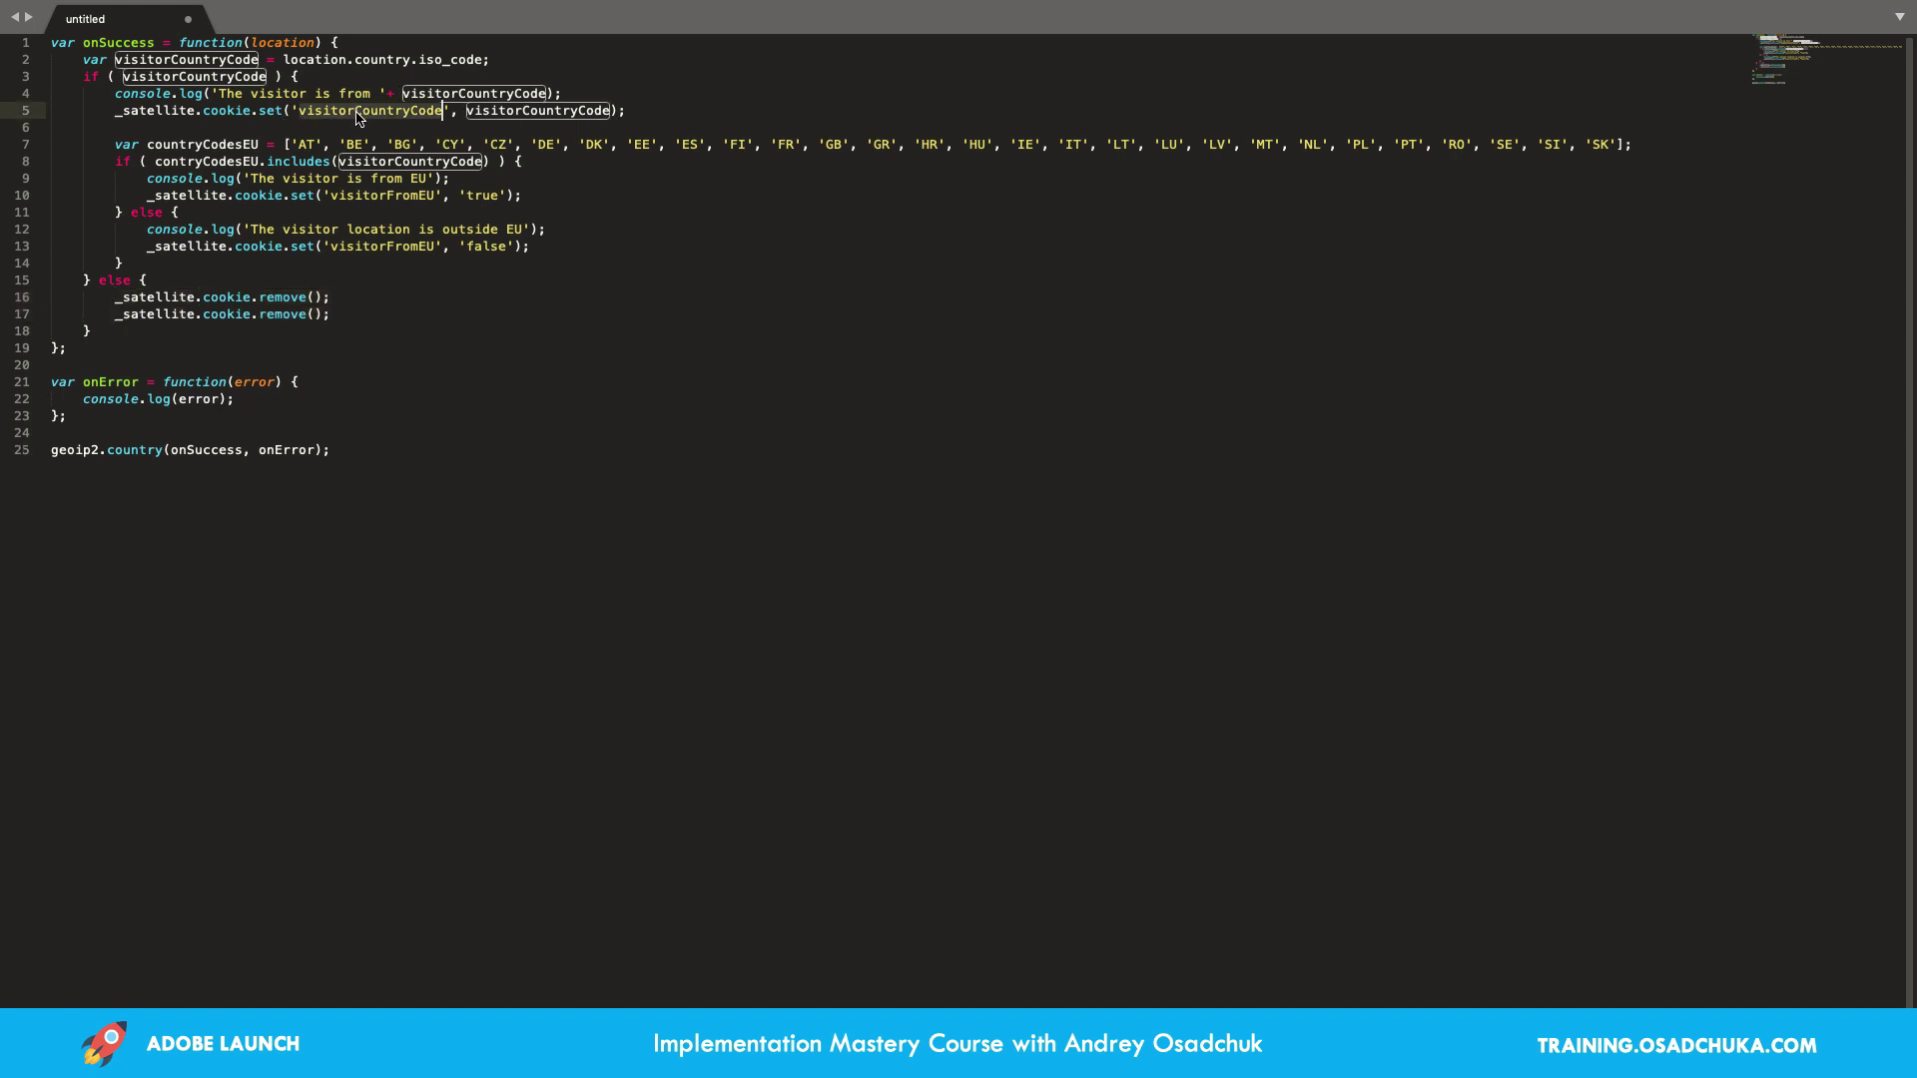
{"action": "left_click", "coordinate": [316, 298]}
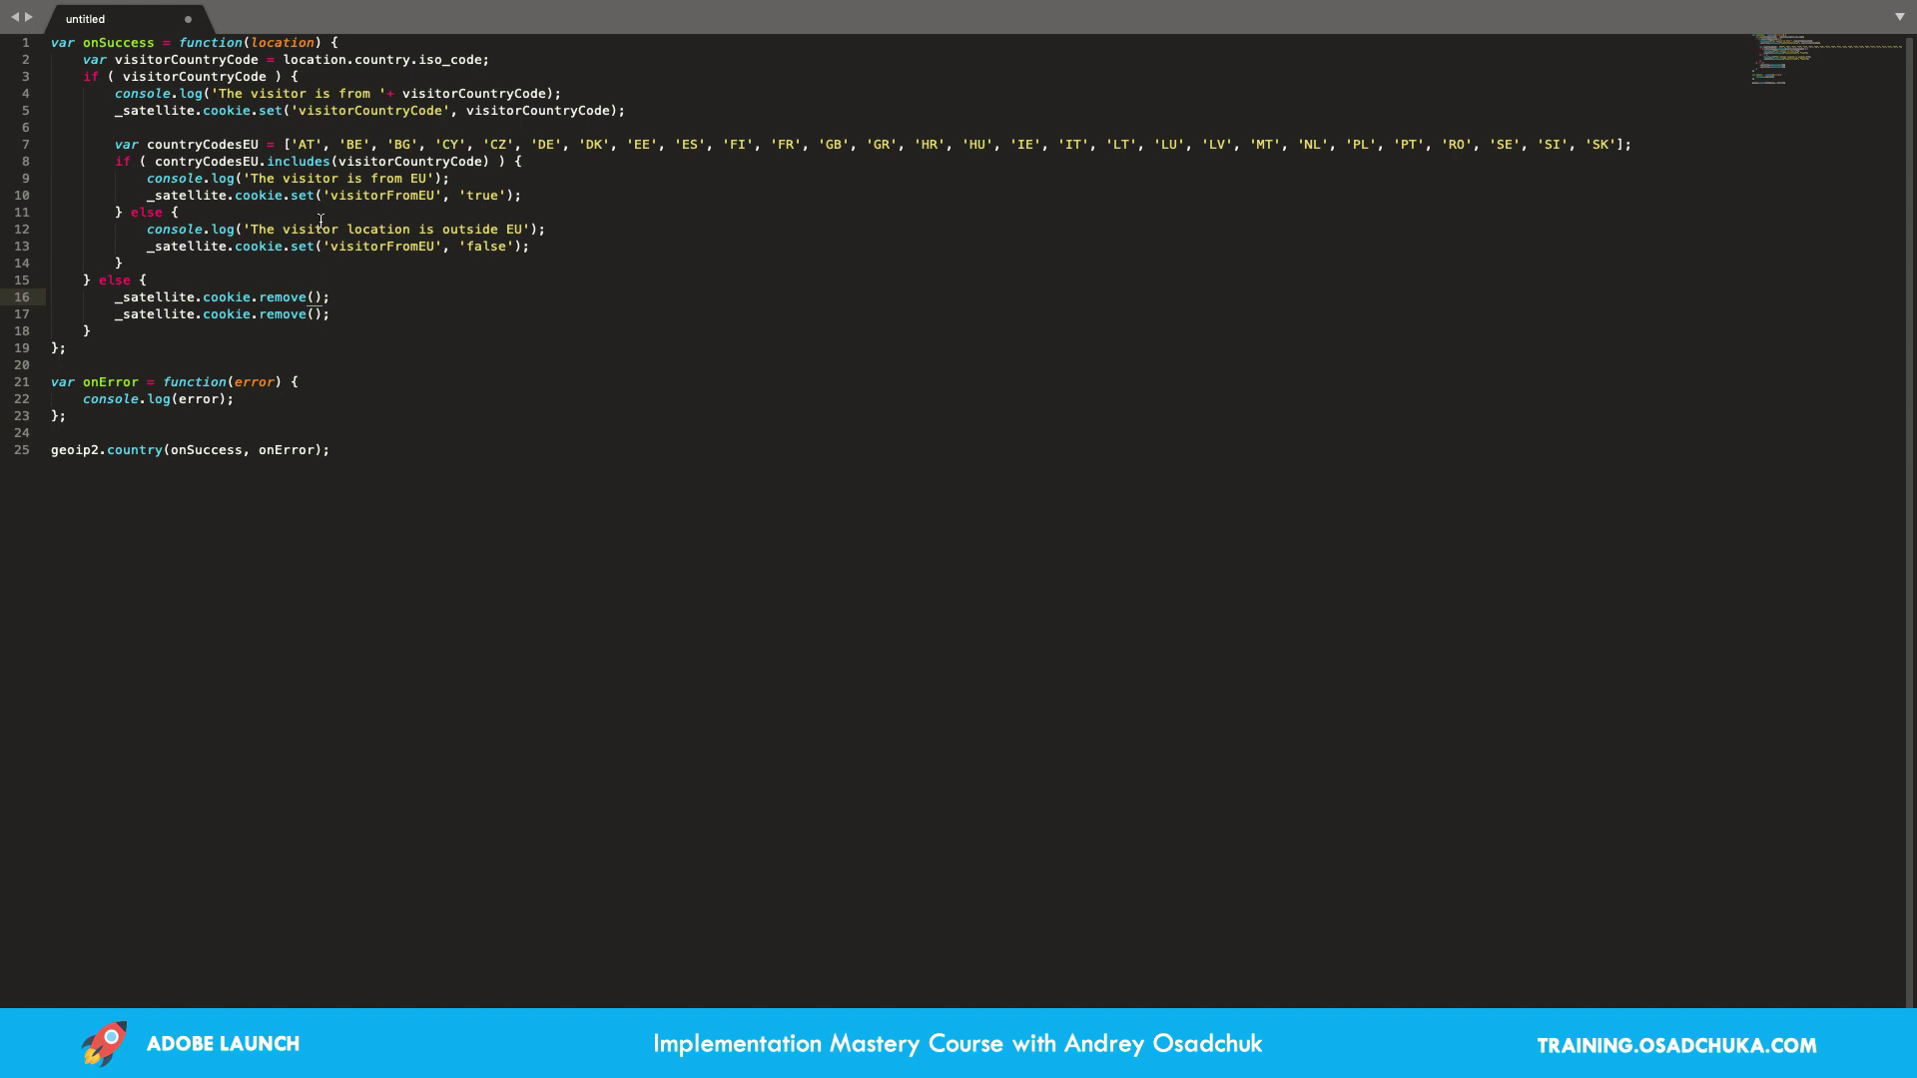
{"action": "left_click_drag", "start_coordinate": [293, 110], "coordinate": [448, 110]}
{"action": "key", "text": "ctrl+c"}
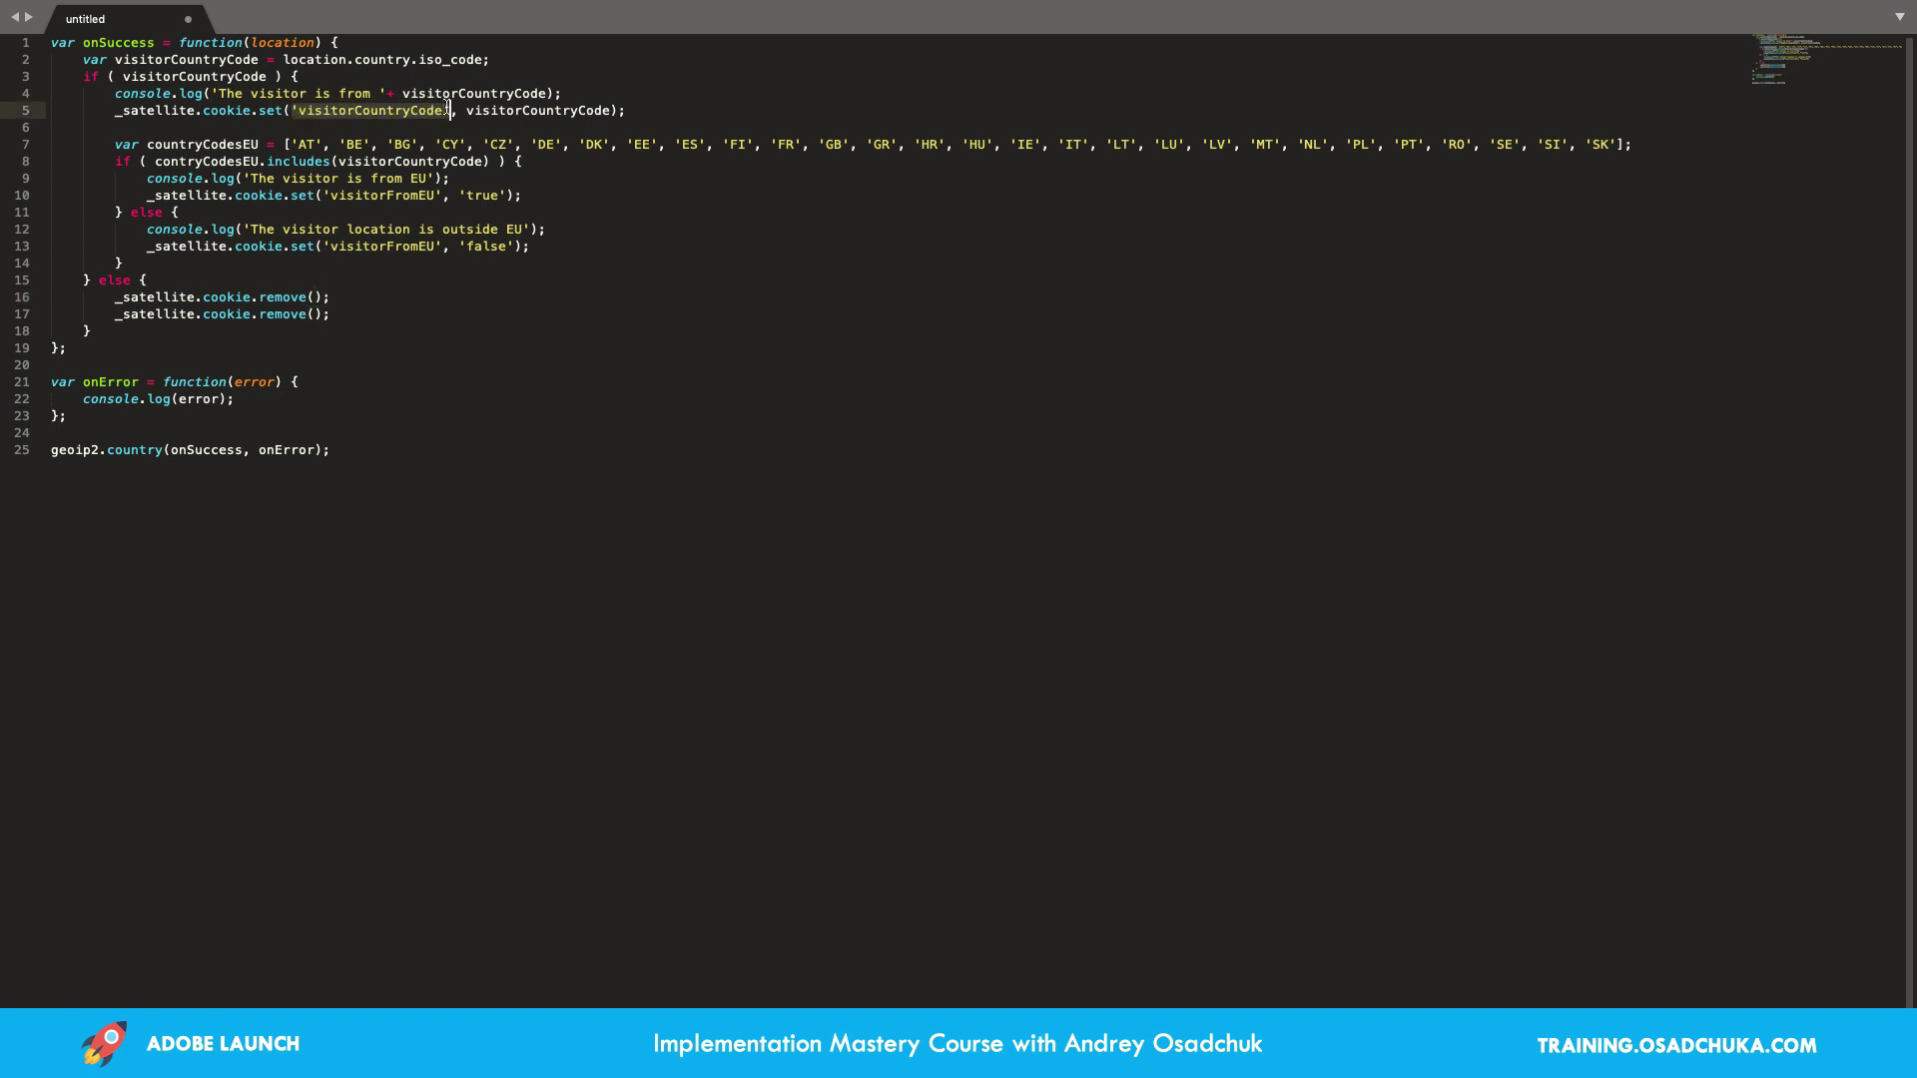
{"action": "left_click", "coordinate": [306, 297]}
{"action": "key", "text": "ctrl+v"}
Insert 'visitorFromEU' as the argument of the second _satellite.cookie.remove() statement in the outer else block
{"action": "left_click_drag", "start_coordinate": [322, 246], "coordinate": [442, 245]}
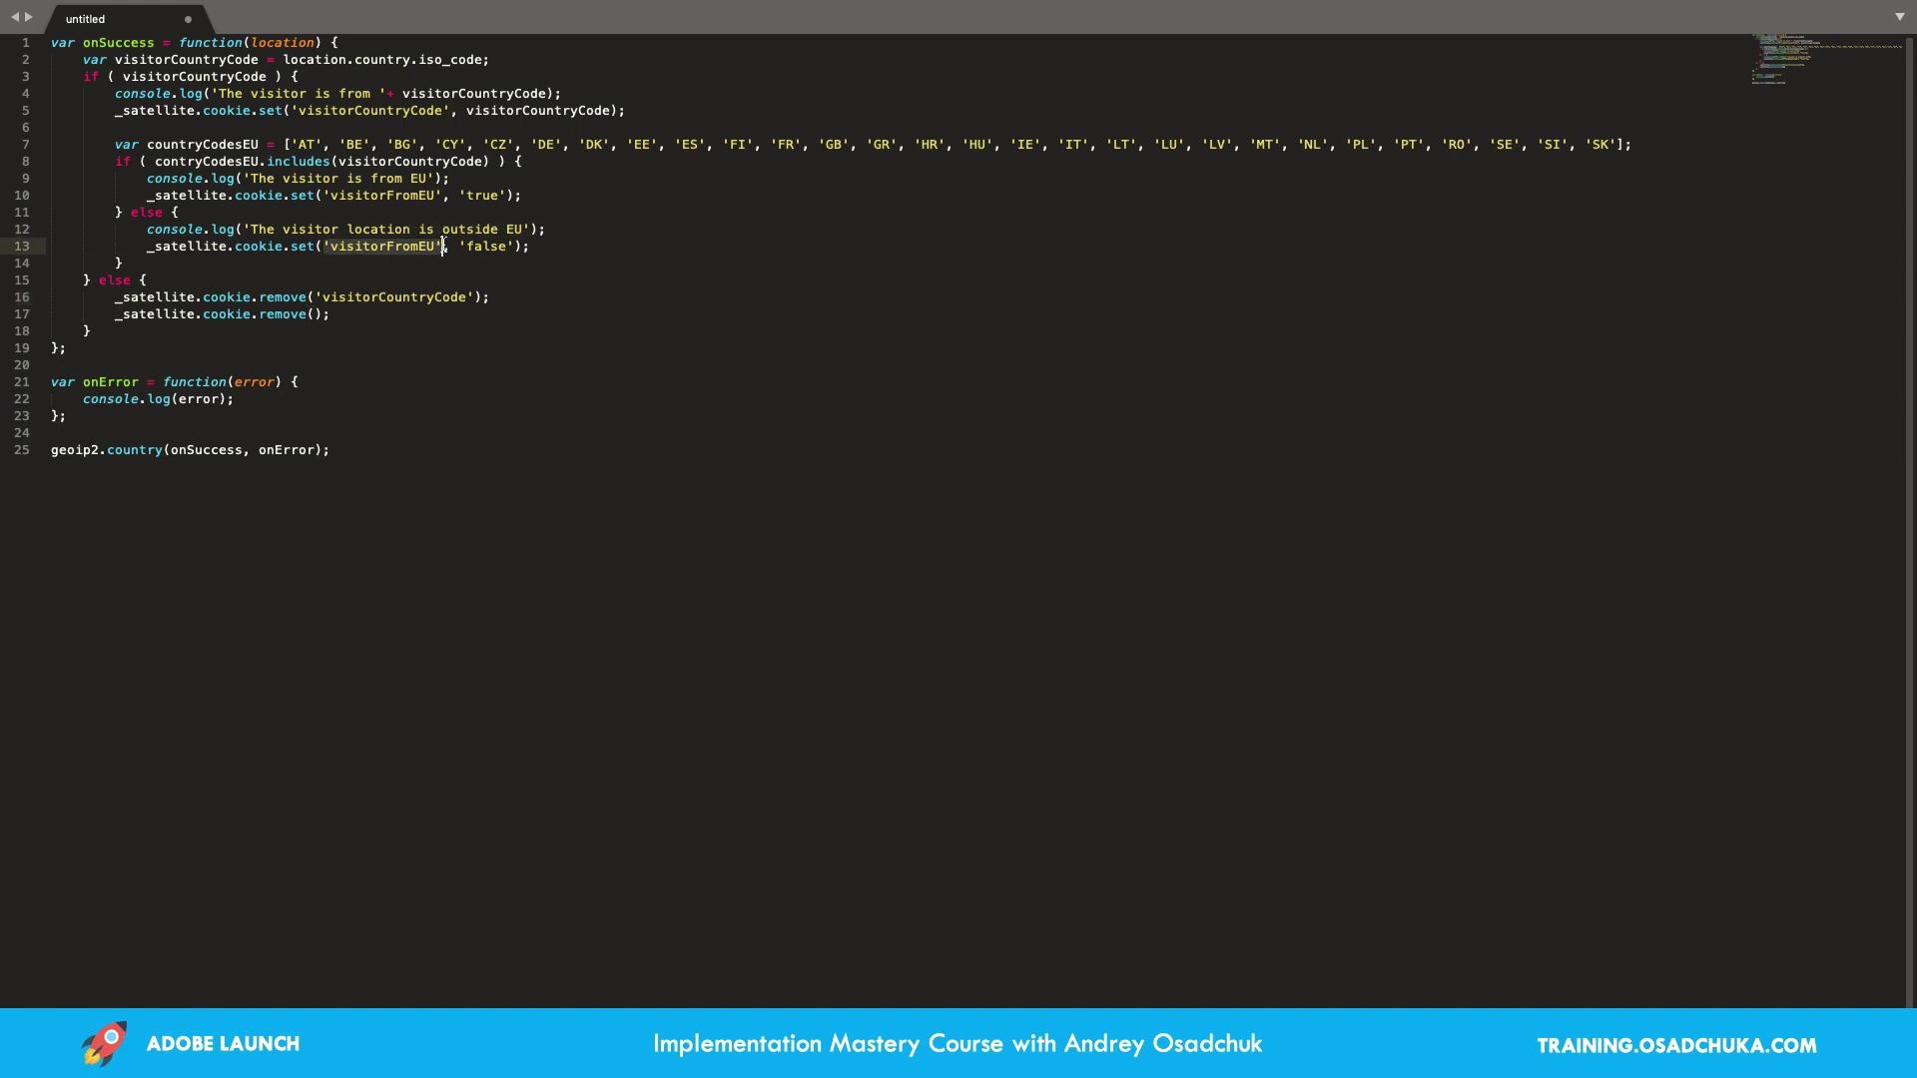
{"action": "left_click", "coordinate": [315, 314]}
{"action": "type", "text": "'visitorFromEU'"}
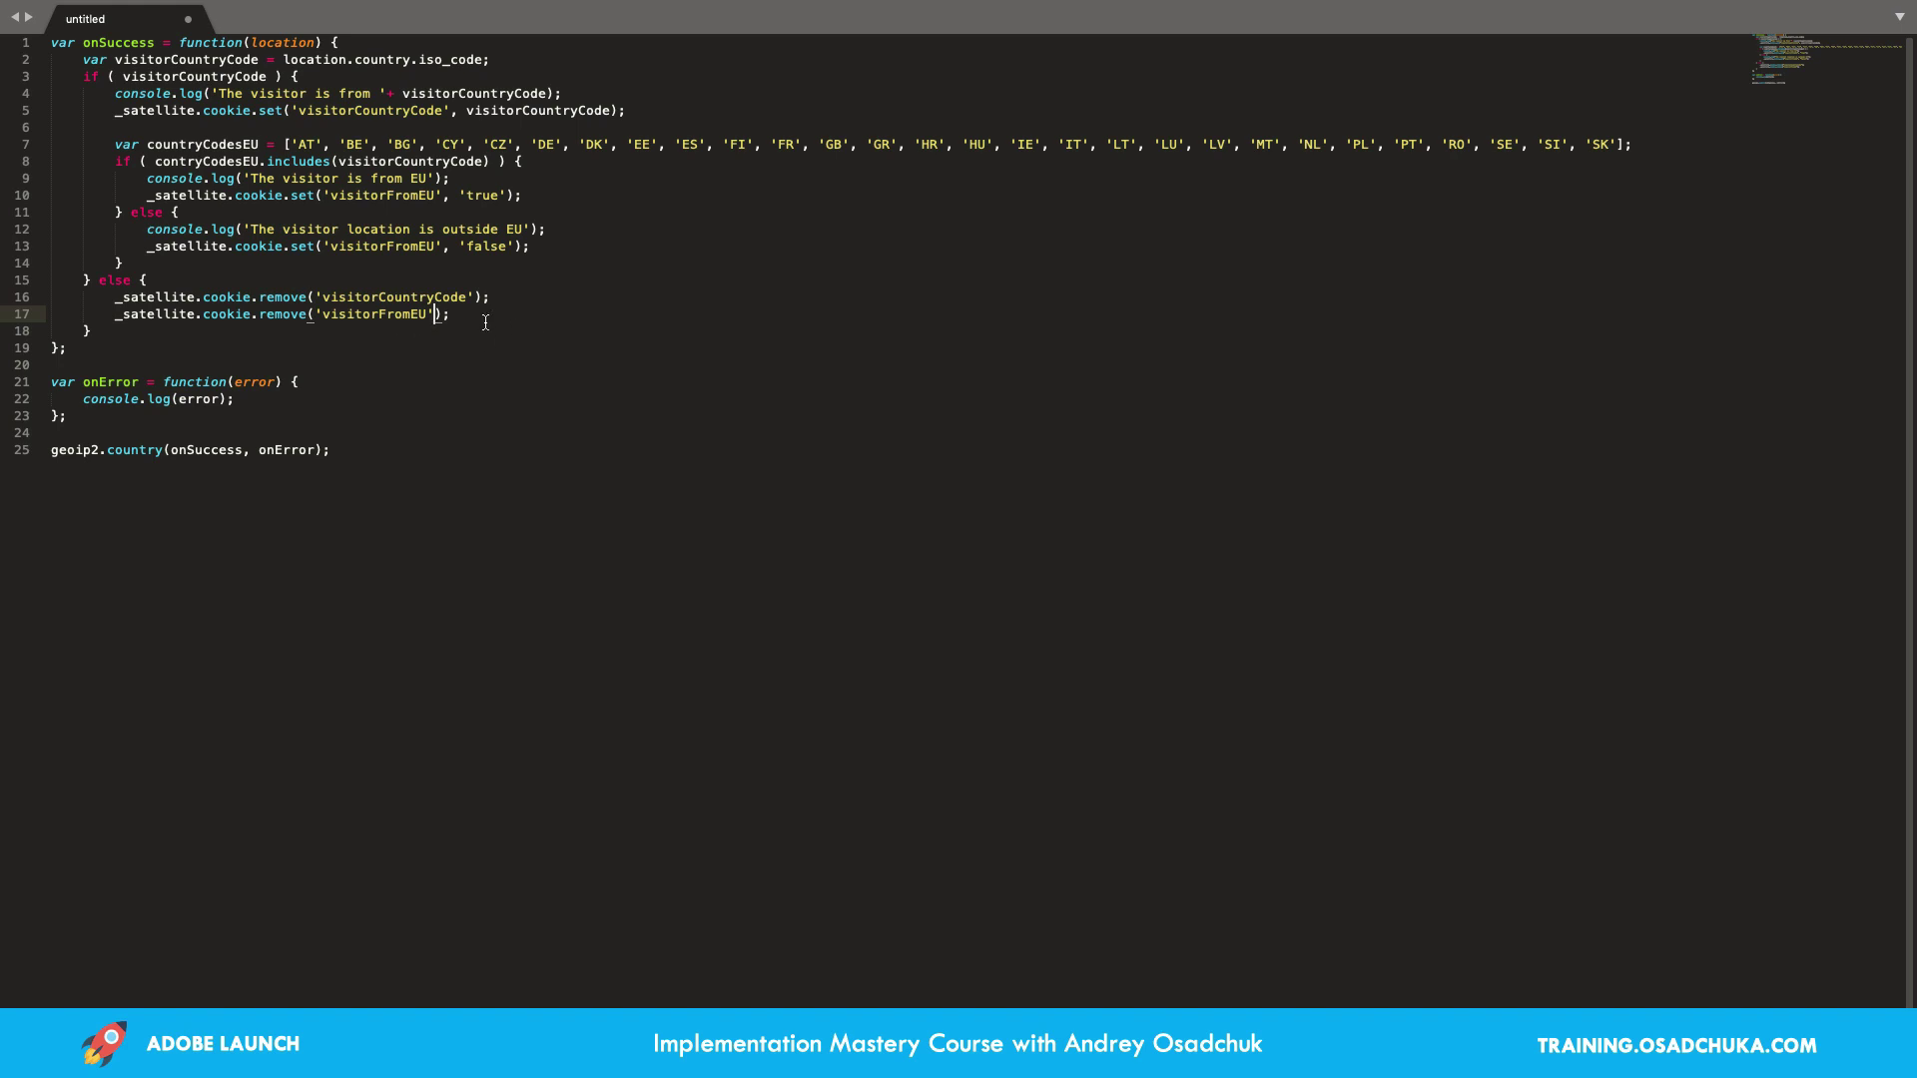
Copy the whole script and replace the Get Visitor Location action's custom code with it in the Library Loaded - GeoIP Library and Lookup rule
{"action": "left_click_drag", "start_coordinate": [480, 591], "coordinate": [51, 42]}
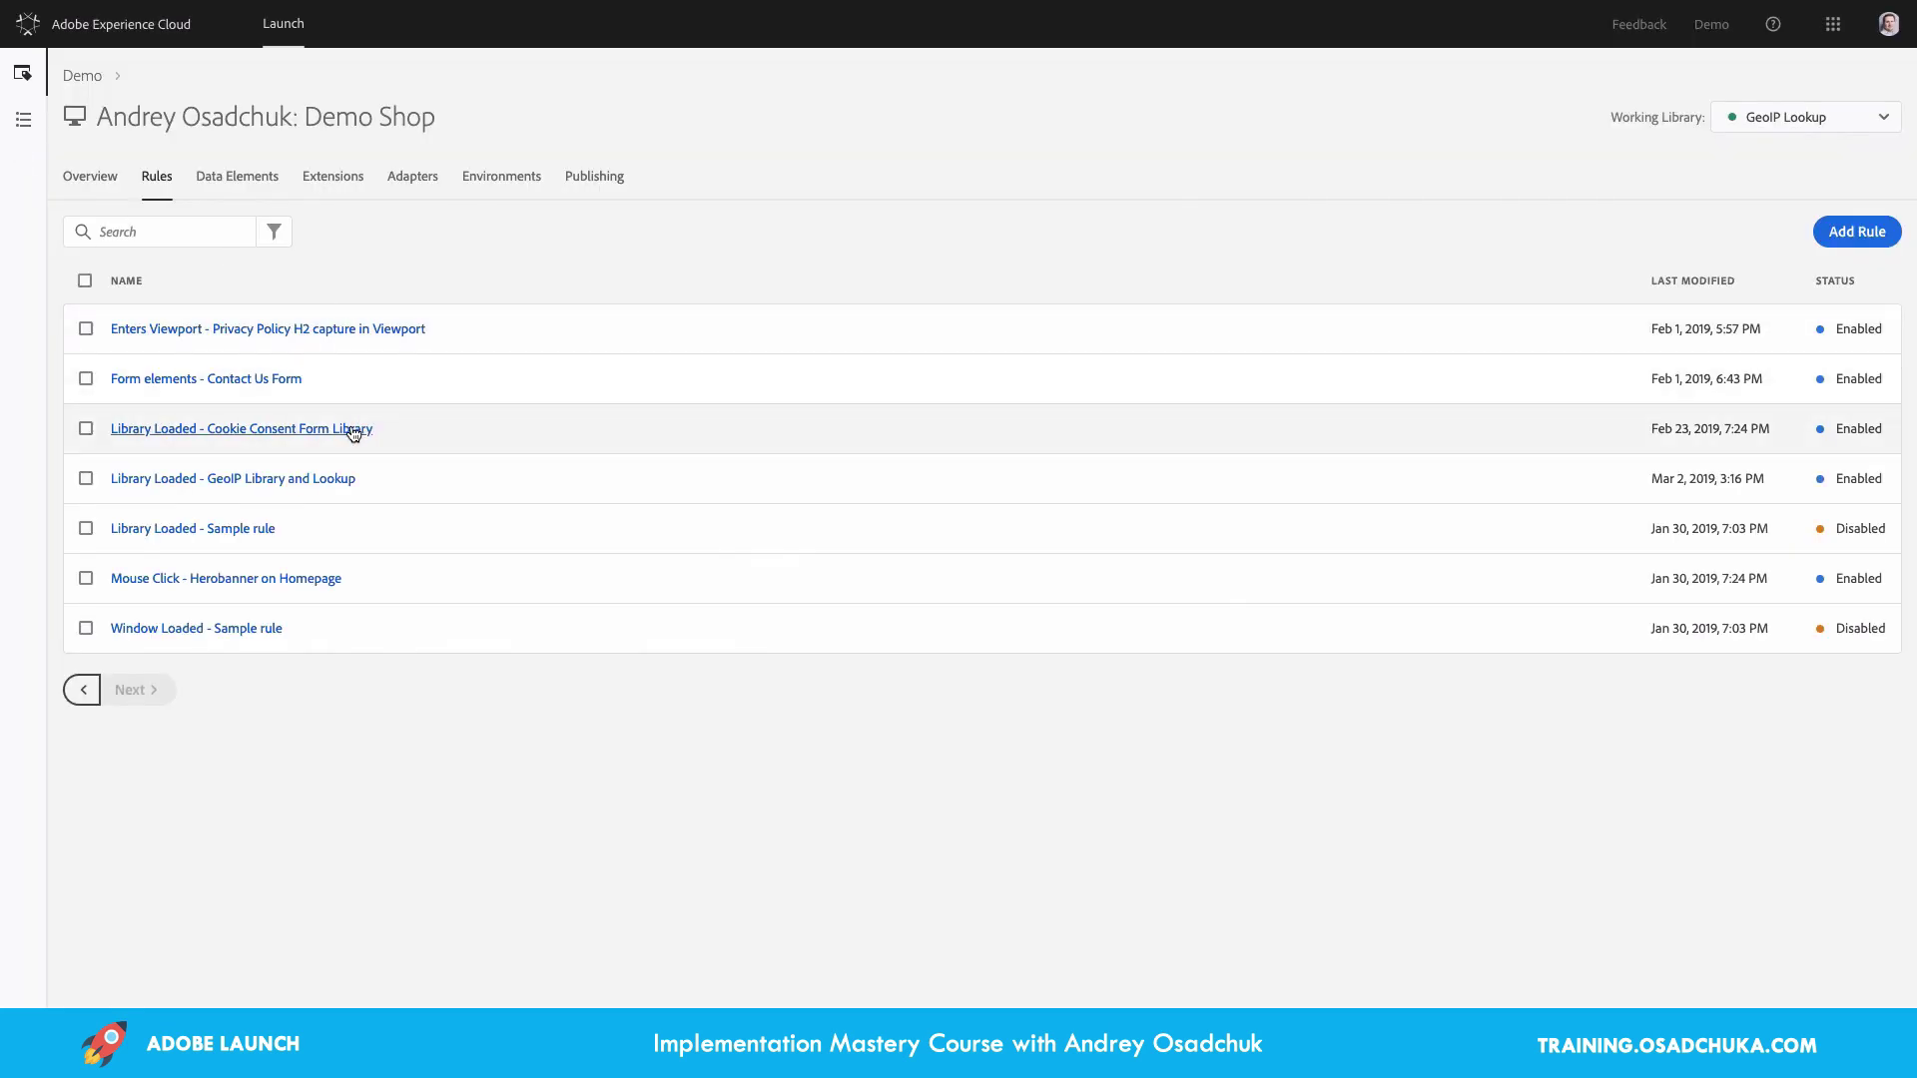
{"action": "left_click", "coordinate": [335, 479]}
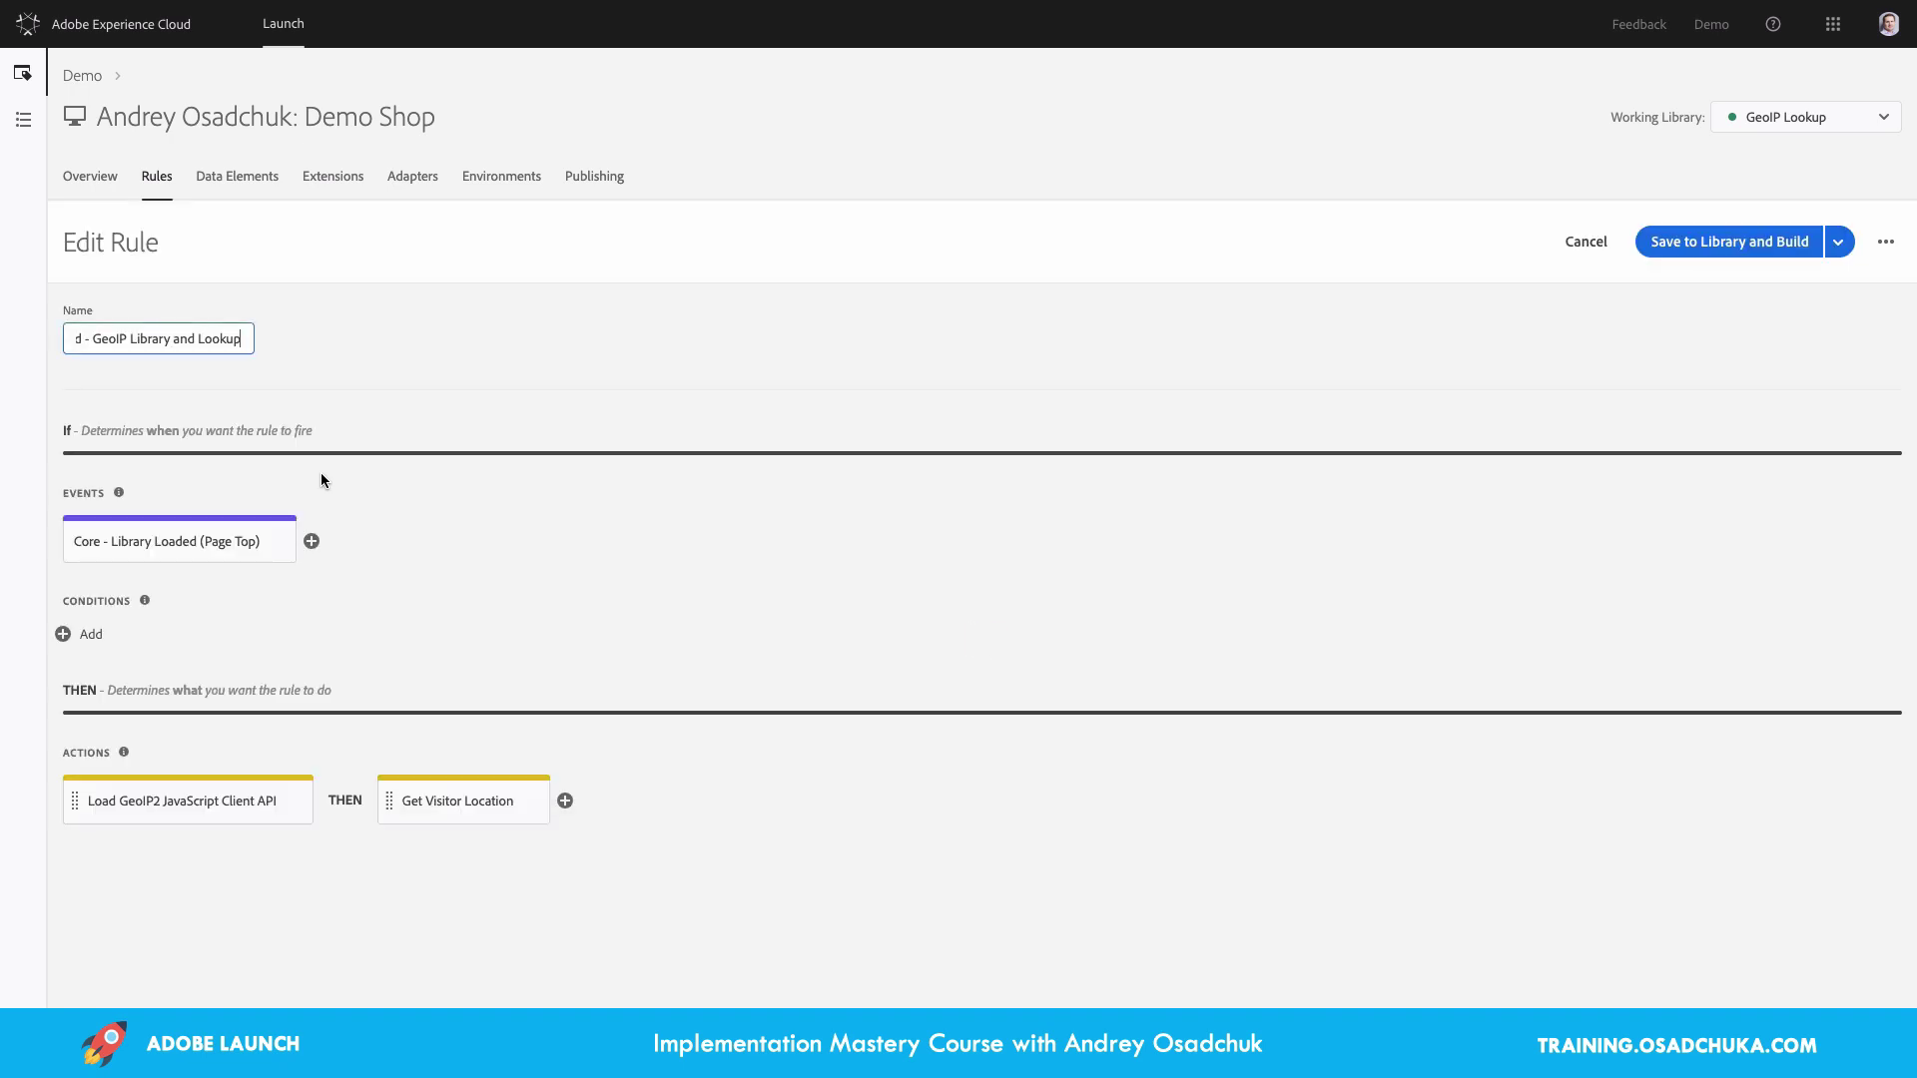
{"action": "left_click", "coordinate": [470, 807]}
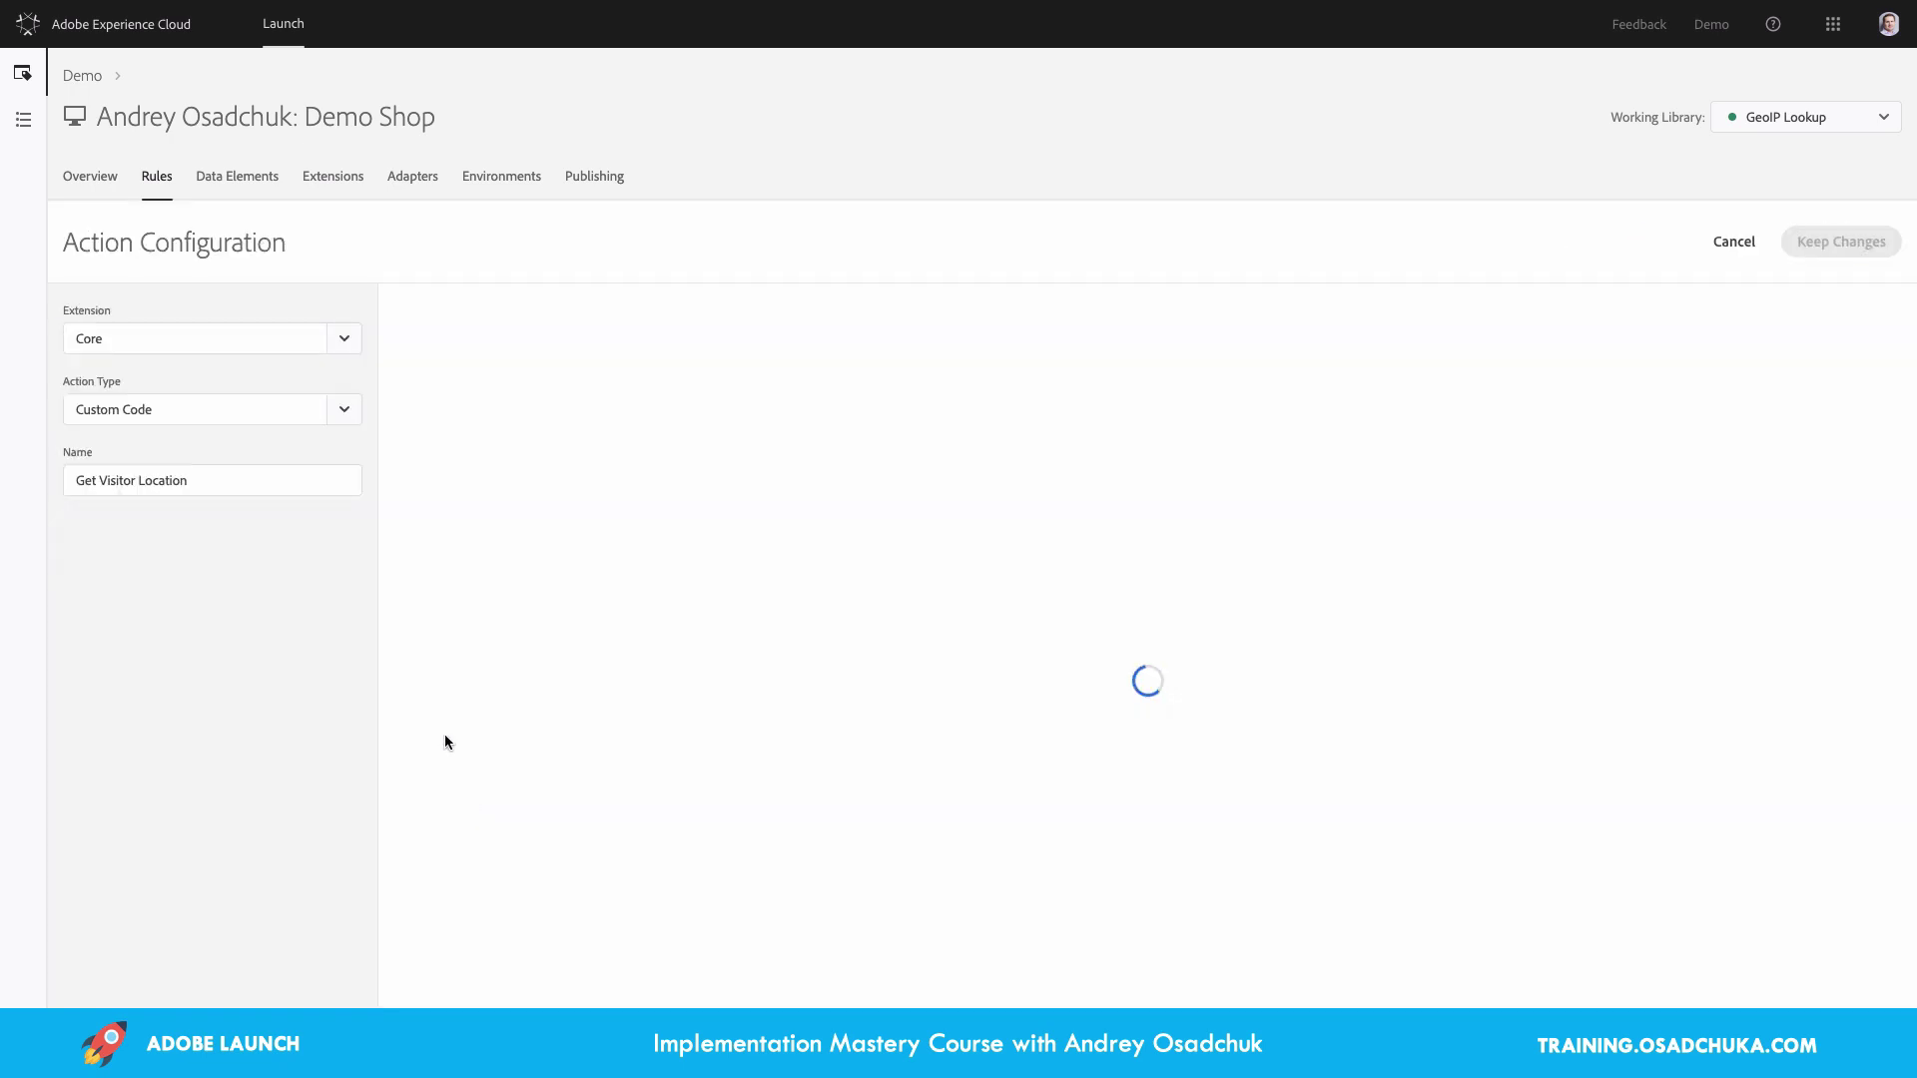
{"action": "left_click", "coordinate": [457, 404]}
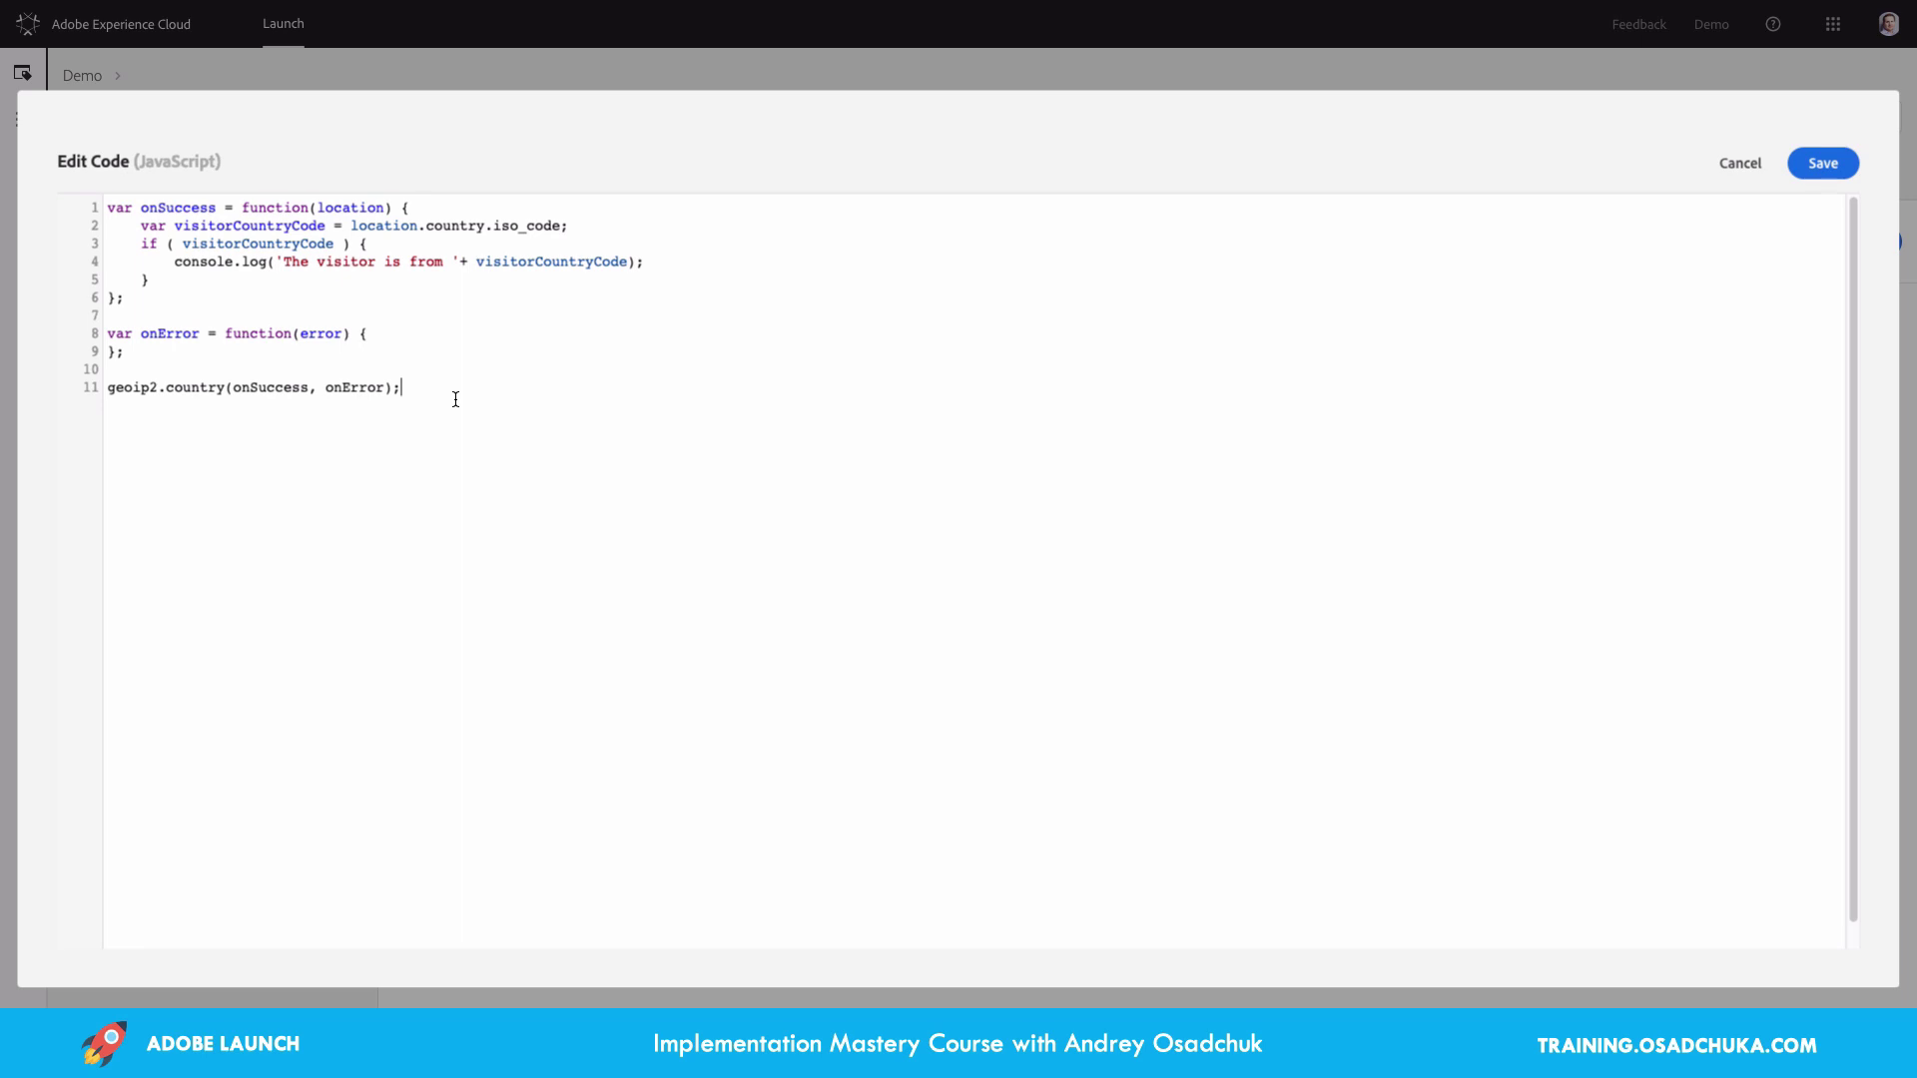
{"action": "key", "text": "ctrl+a"}
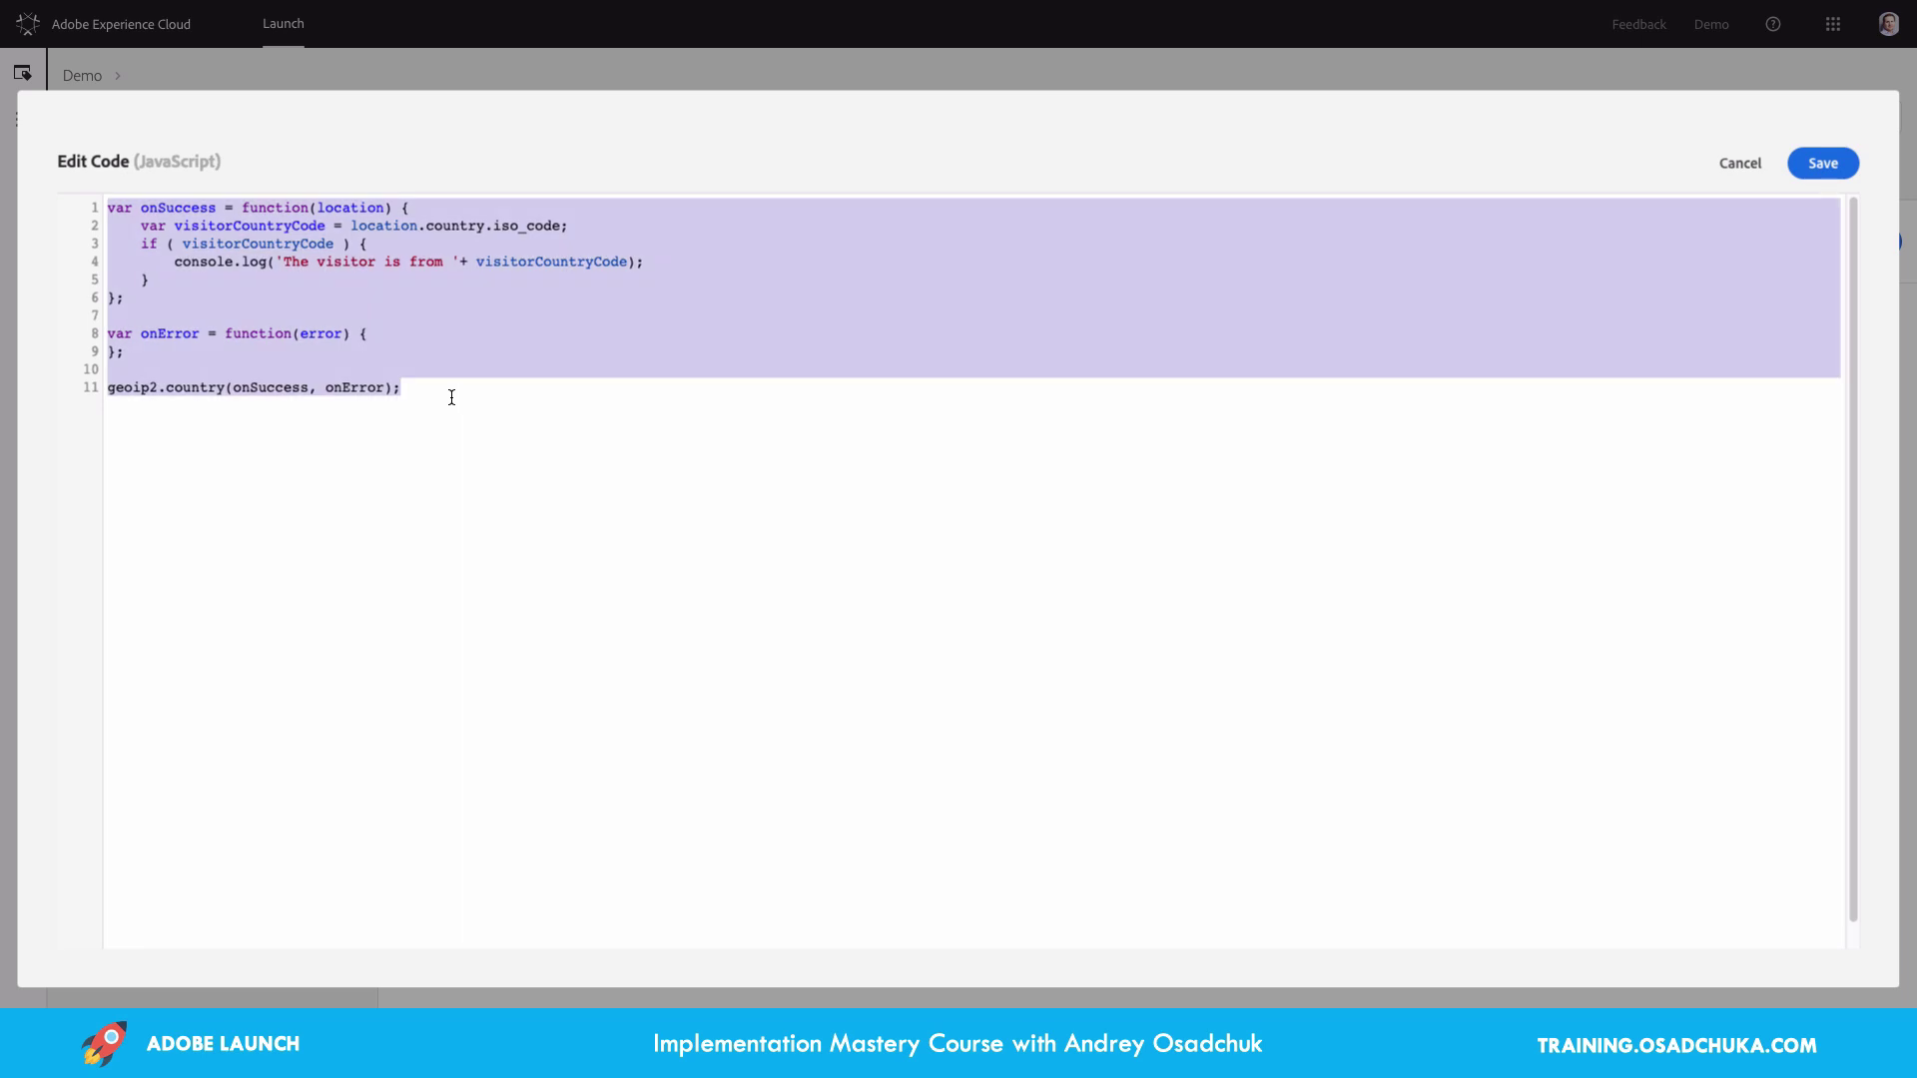
{"action": "type", "text": "var onSuccess = function(location) {     var visitorCountryCode = location.country.iso_code;     if ( visitorCountryCode ) {         console.log('The visitor is from '+ visitorCountryCode);         _satellite.cookie.set('visitorCountryCode', visitorCountryCode);          var countryCodesEU = ['AT', 'BE', 'BG', 'CY', 'CZ', 'DE', 'DK', 'EE', 'ES', 'FI', 'FR', 'GB', 'GR', 'HR', 'HU', 'IE', 'IT', 'LT', 'LU', 'LV', 'MT', 'NL', 'PL', 'PT', 'RO', 'SE', 'SI', 'SK'];         if ( contryCodesEU.includes(visitorCountryCode) ) {             console.log('The visitor is from EU');             _satellite.cookie.set('visitorFromEU', 'true');         } else {             console.log('The visitor location is outside EU');             _satellite.cookie.set('visitorFromEU', 'false');         }     } else {         _satellite.cookie.remove('visitorCountryCode');         _satellite.cookie.remove('visitorFromEU');     } };  var onError = function(error) {     console.log(error); };  geoip2.country(onSuccess, onError);"}
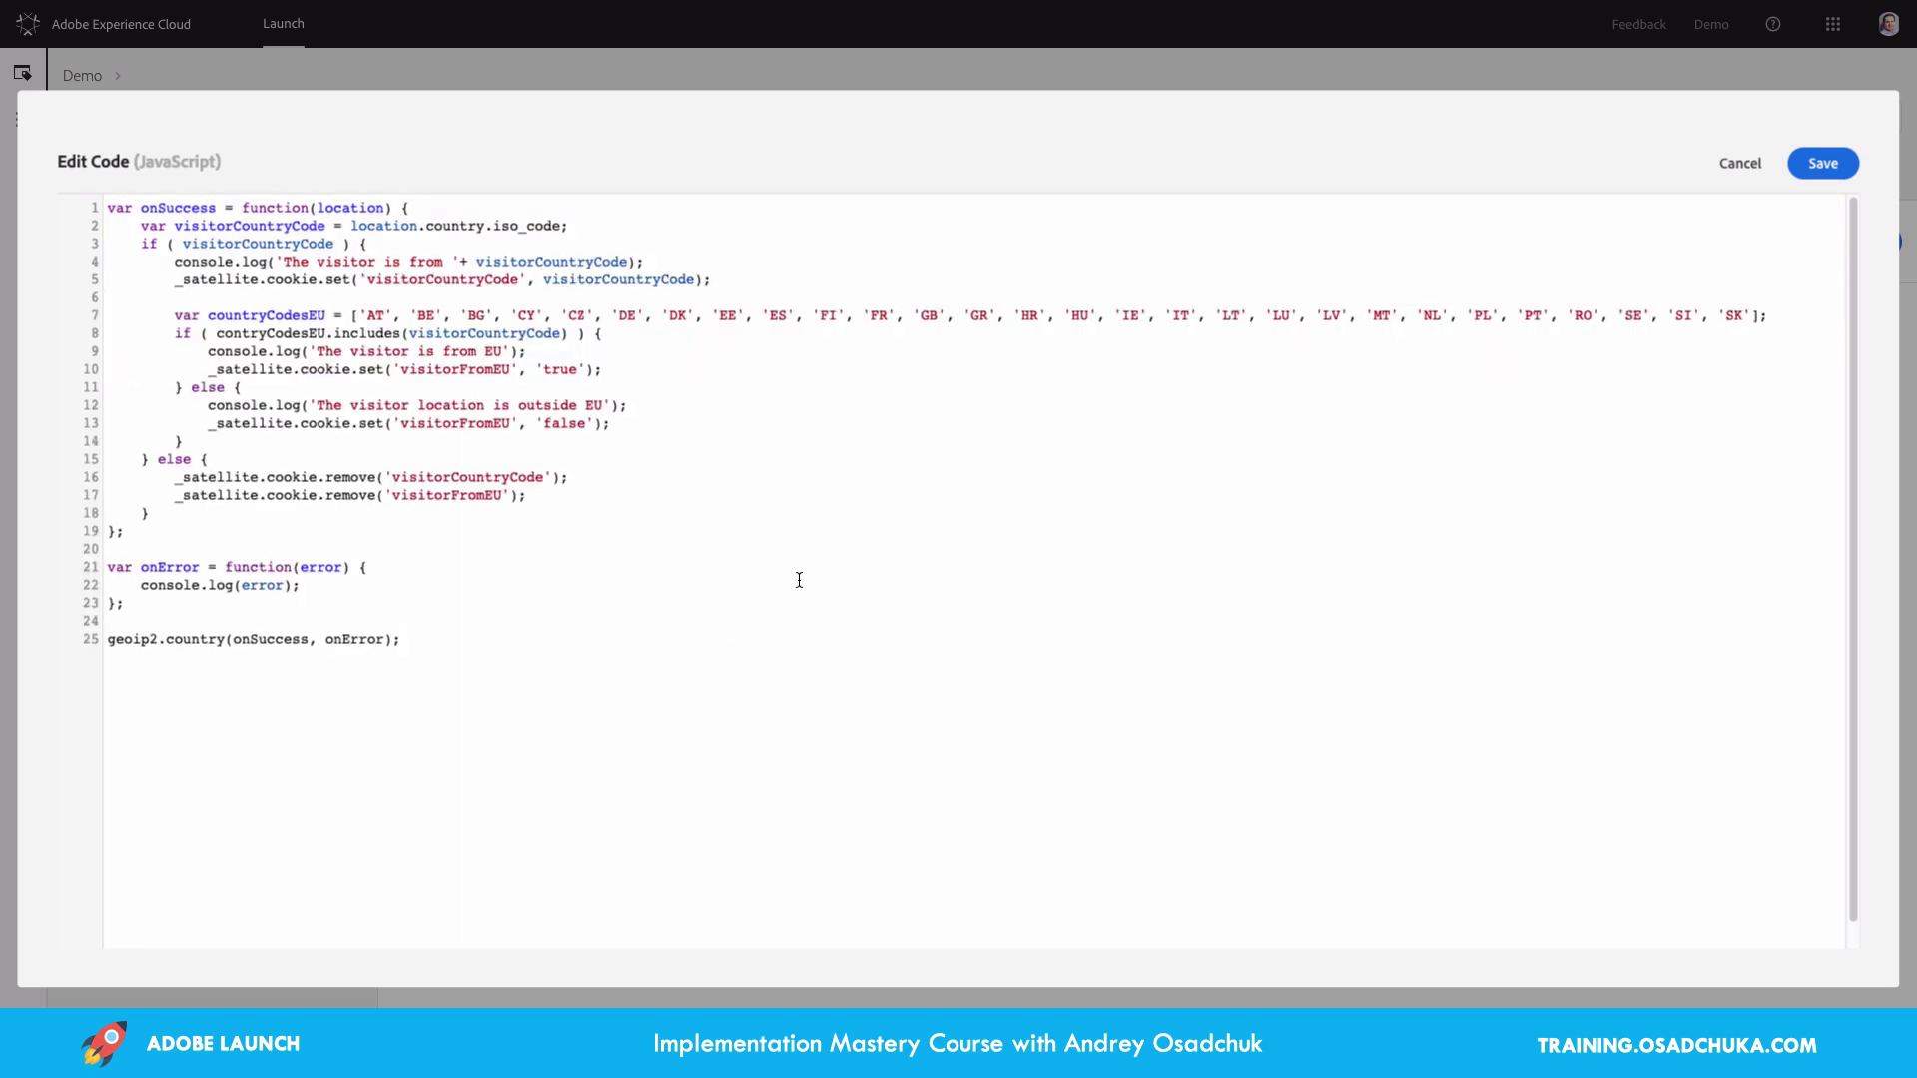
Save the custom code, keep the action's changes, and save the rule to the GeoIP Lookup library with a build
{"action": "left_click", "coordinate": [1819, 164]}
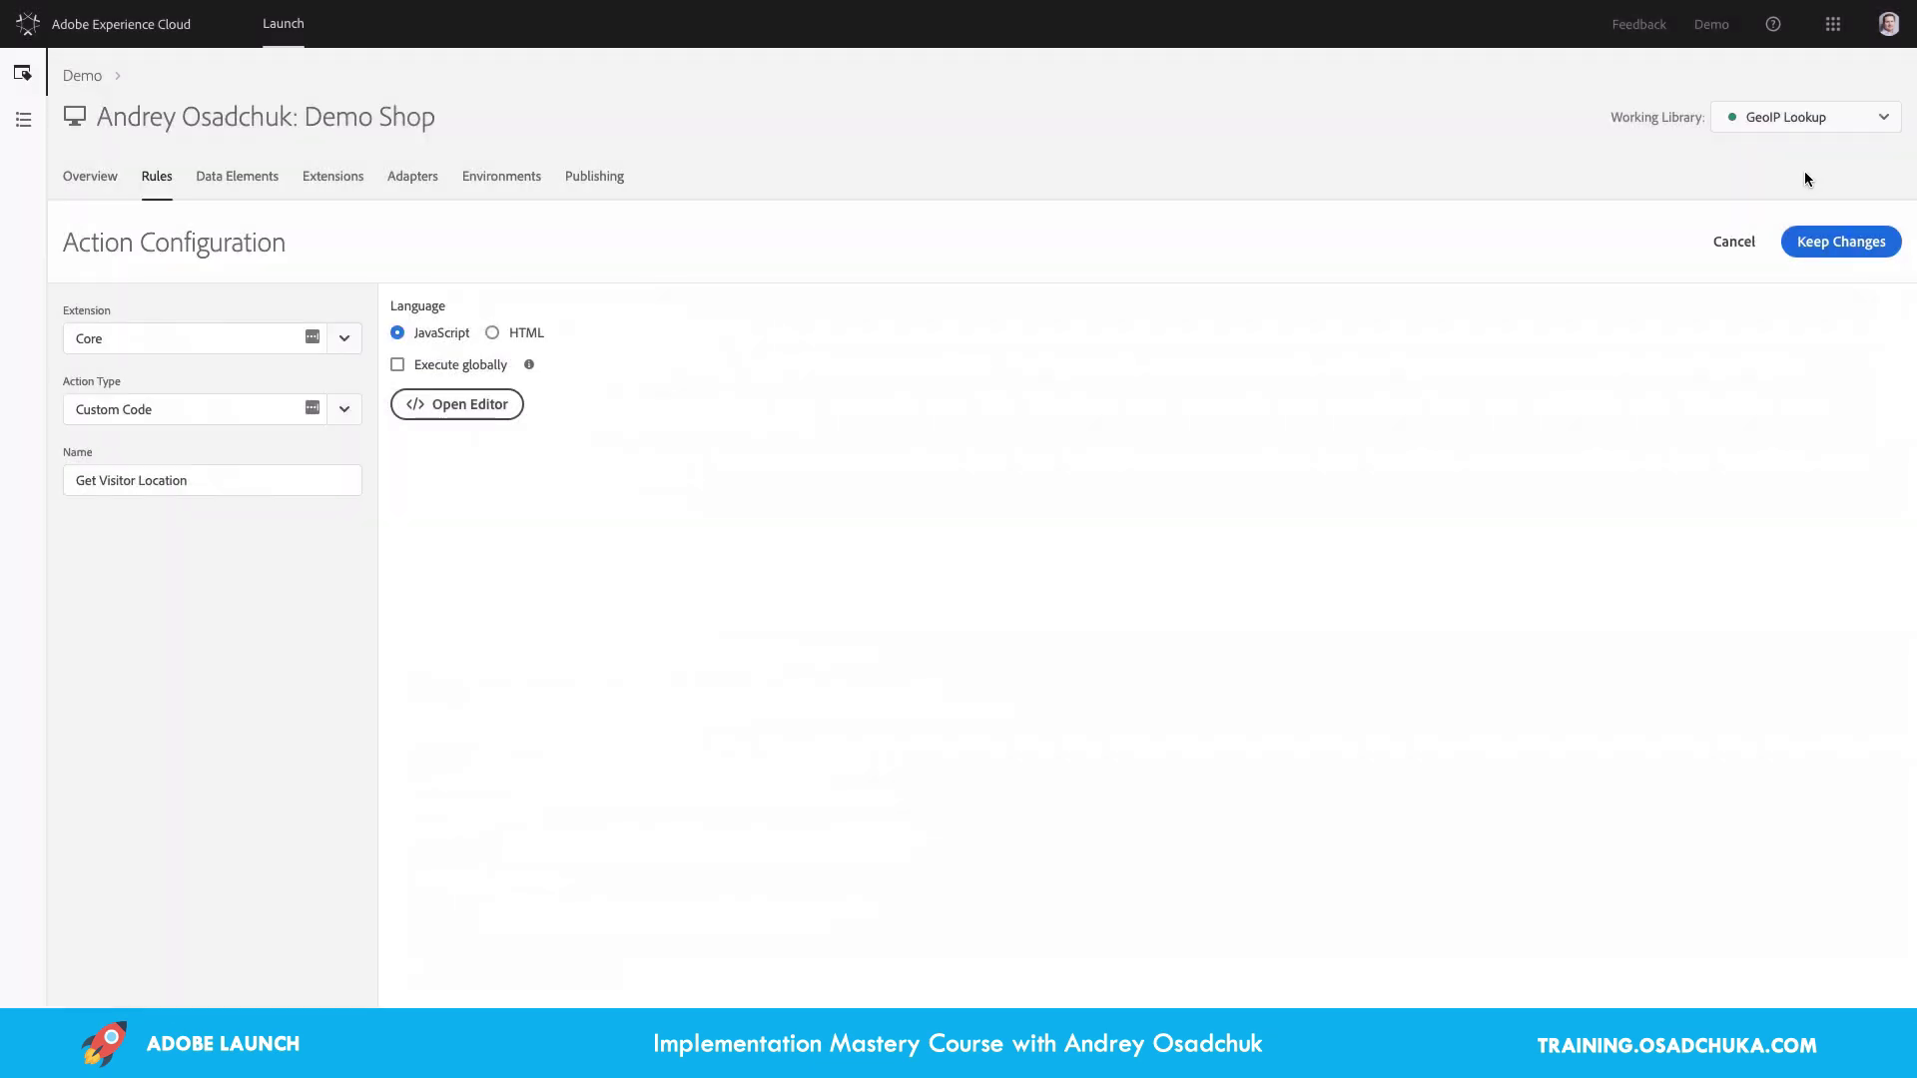
{"action": "left_click", "coordinate": [1838, 242]}
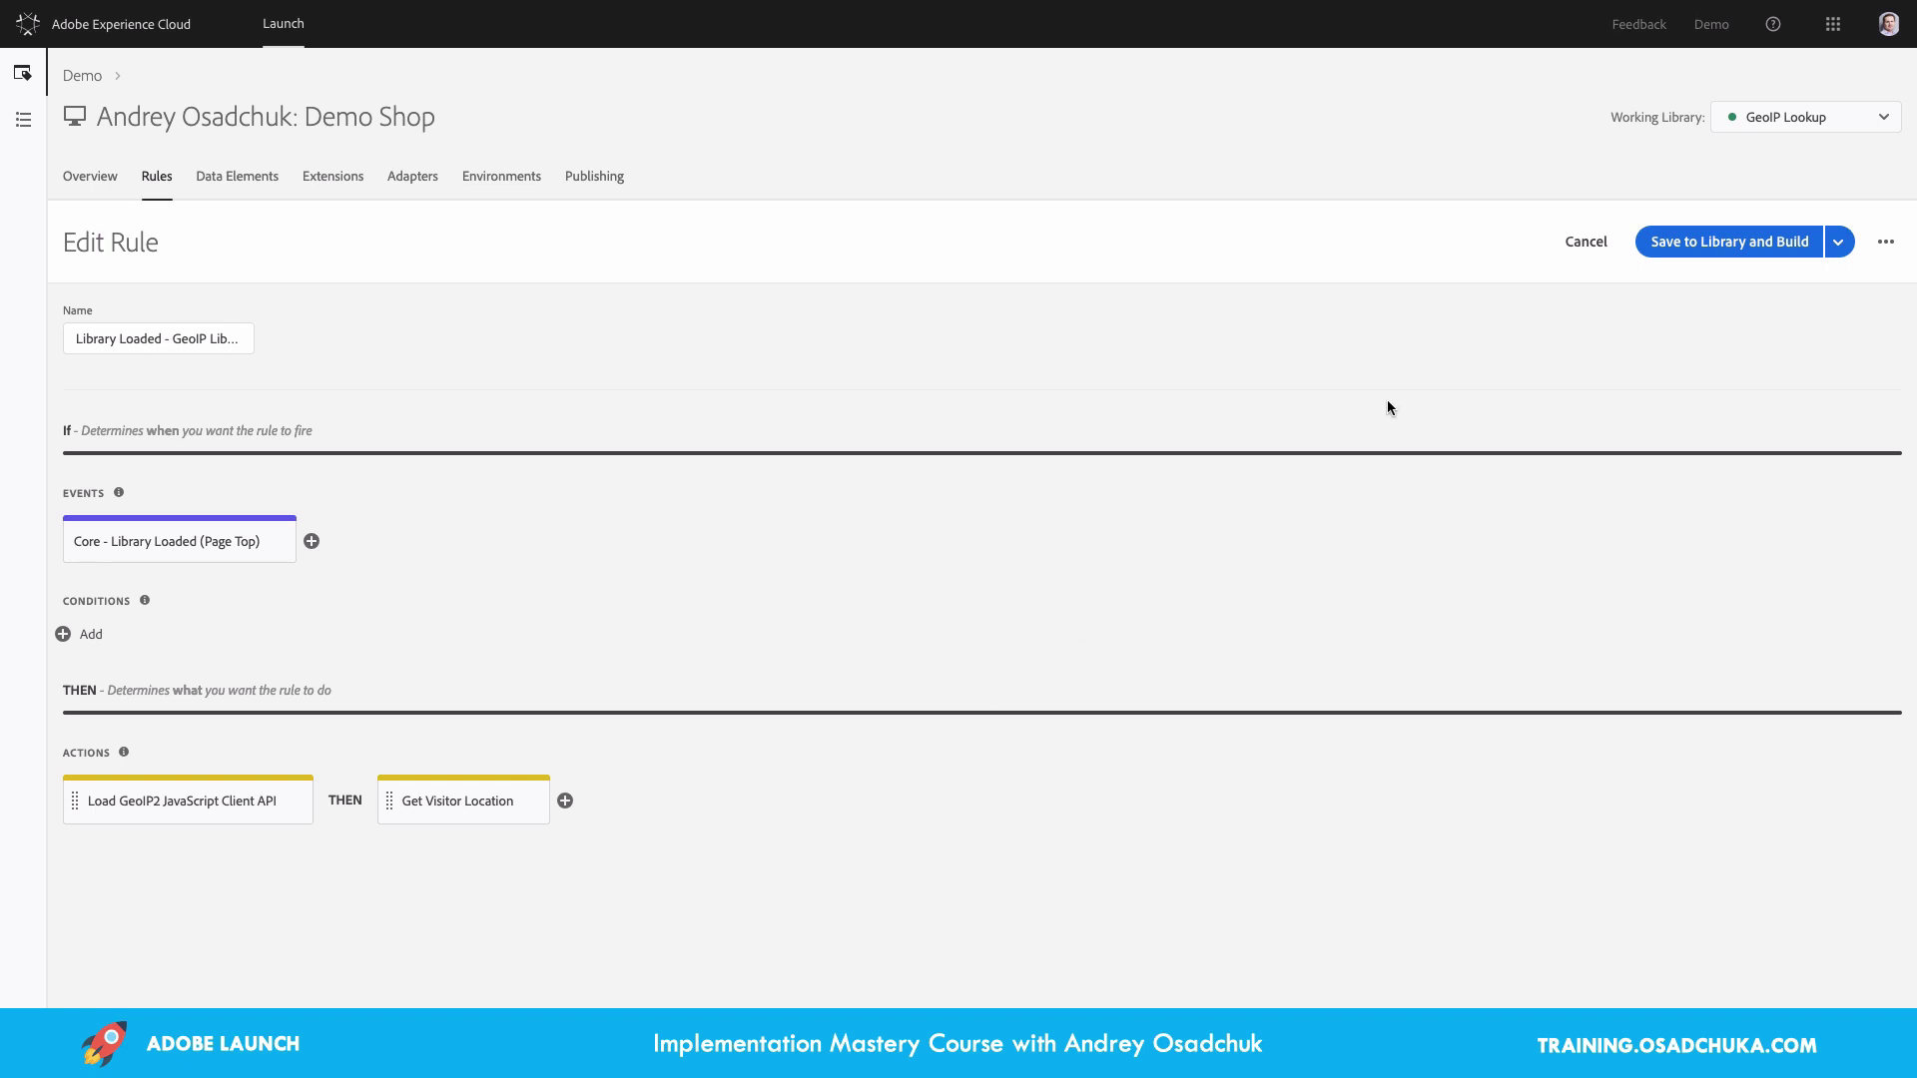
{"action": "left_click", "coordinate": [1706, 255]}
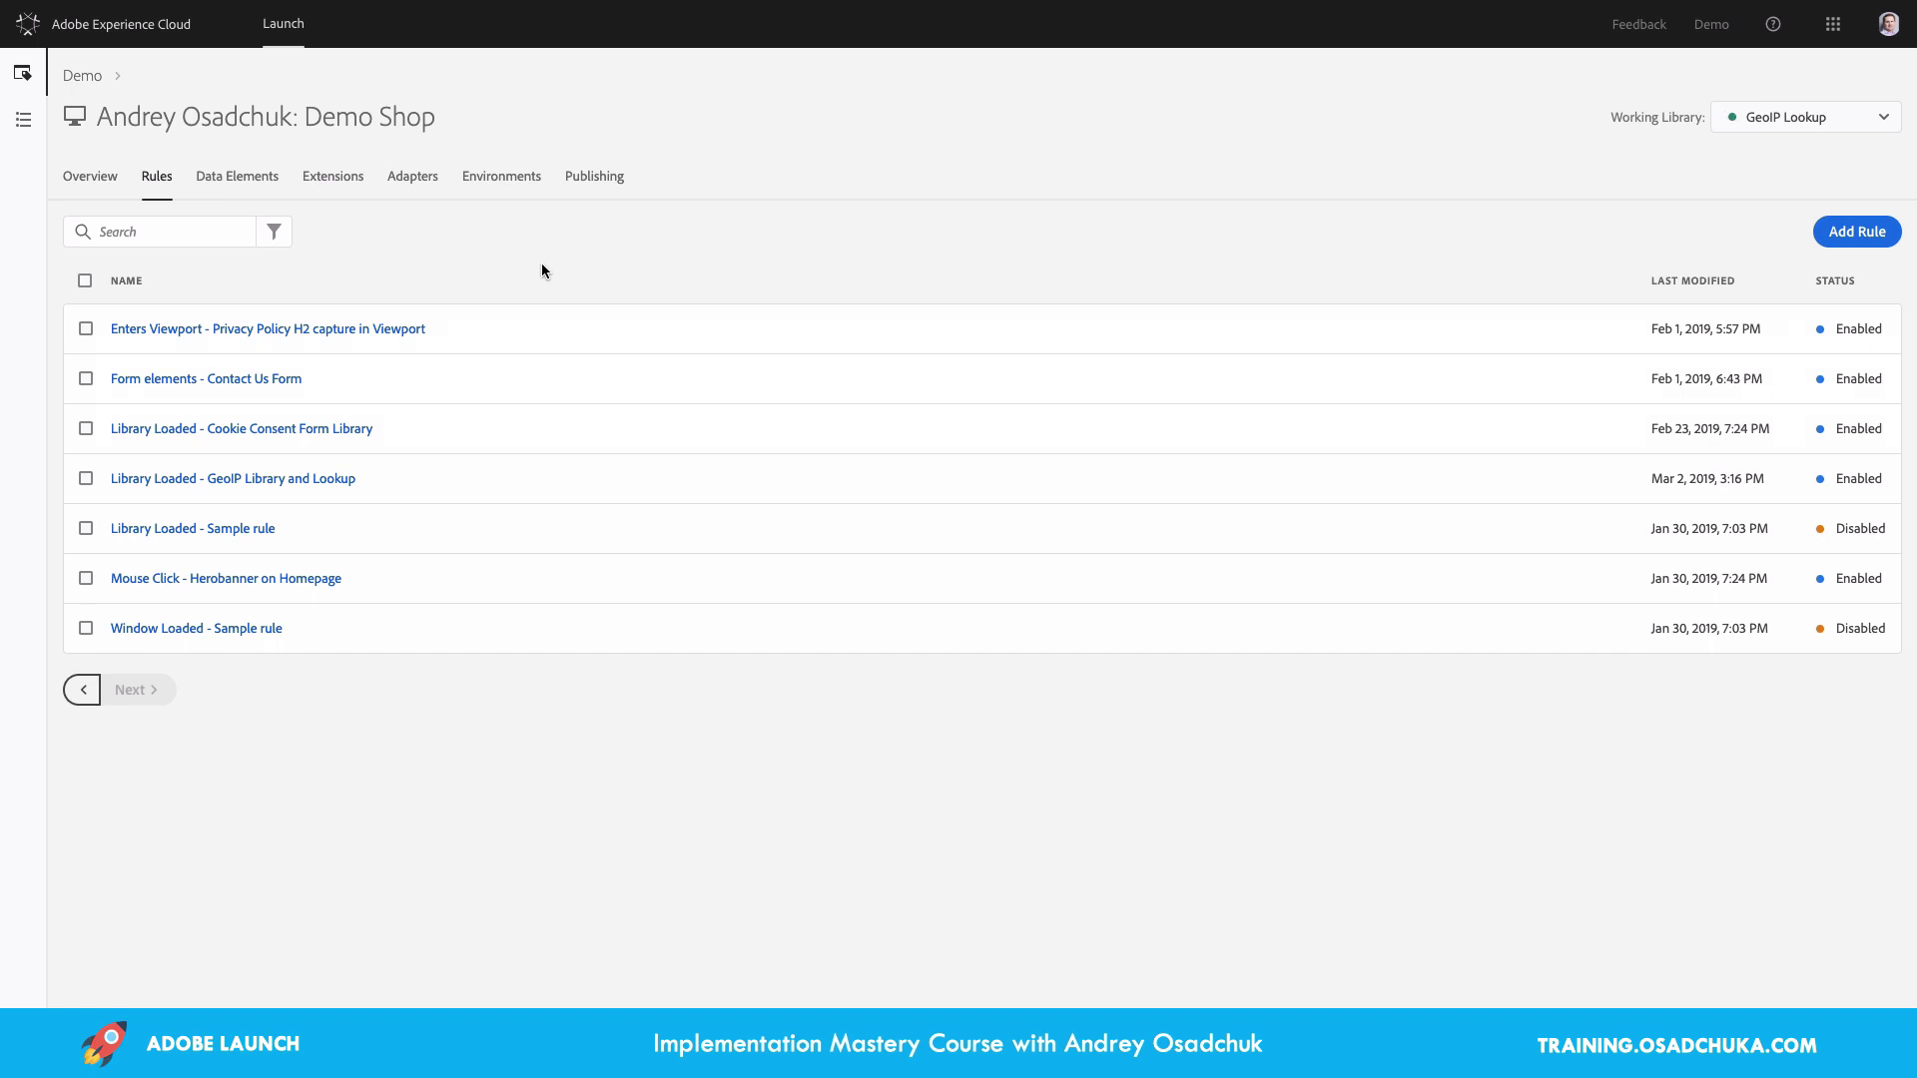
Switch to the demo shop page and reload it to check the rule's console output
{"action": "key", "text": "ctrl+Tab"}
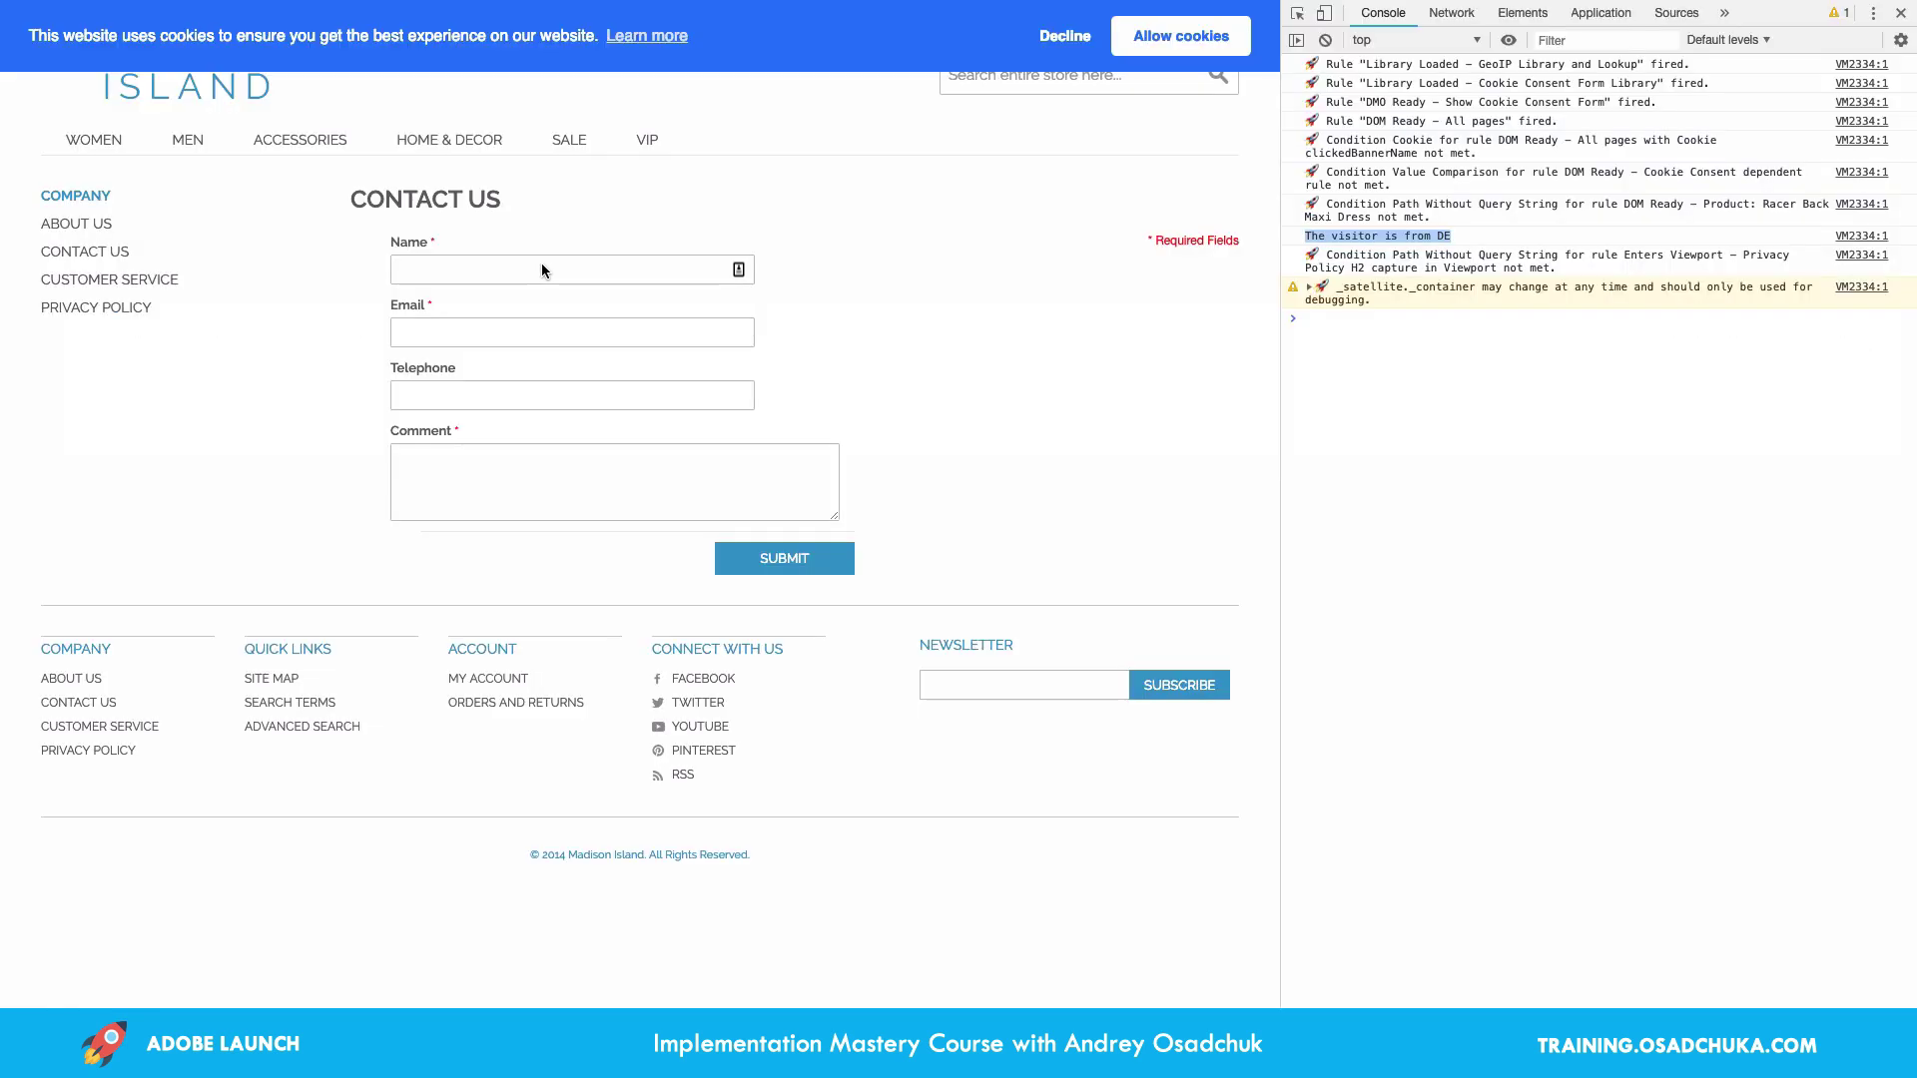
{"action": "key", "text": "ctrl+r"}
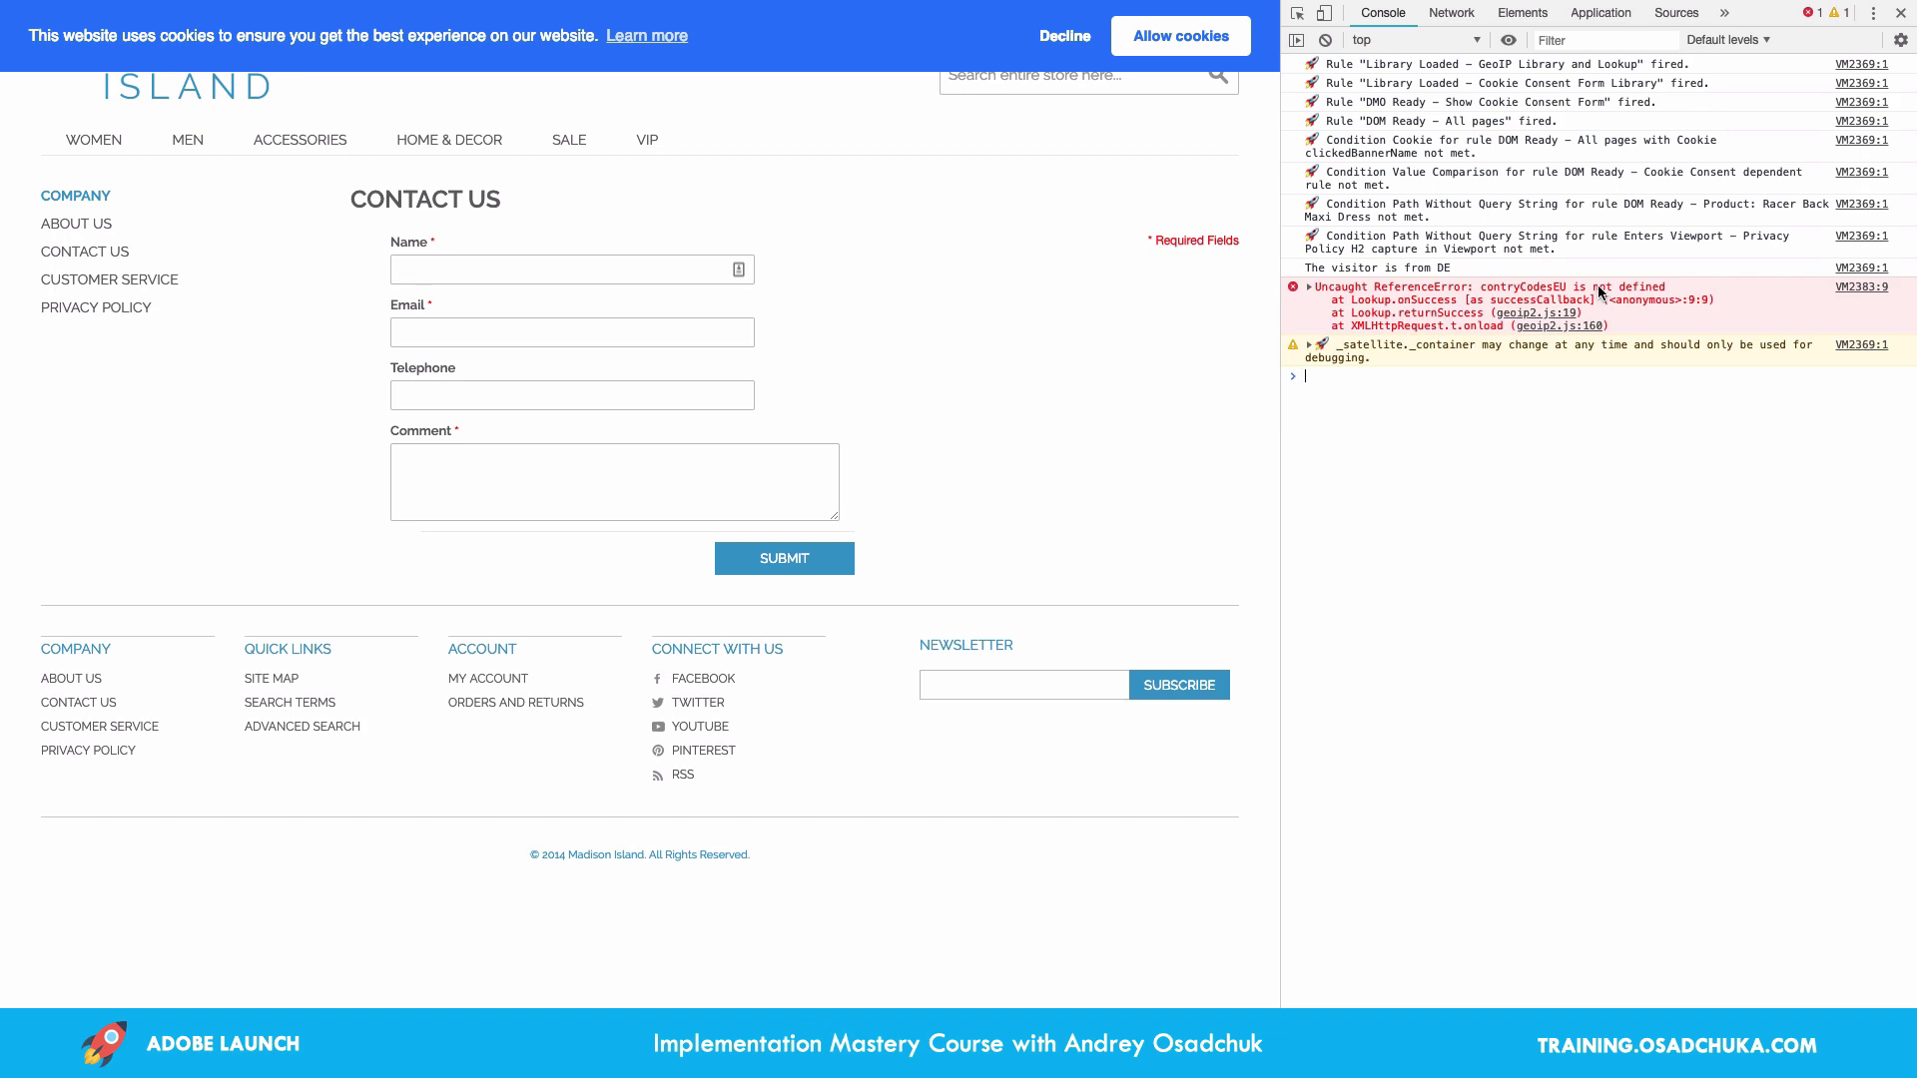
In the text editor's script, correct contryCodesEU to countryCodesEU in the includes condition
{"action": "key", "text": "super+Tab"}
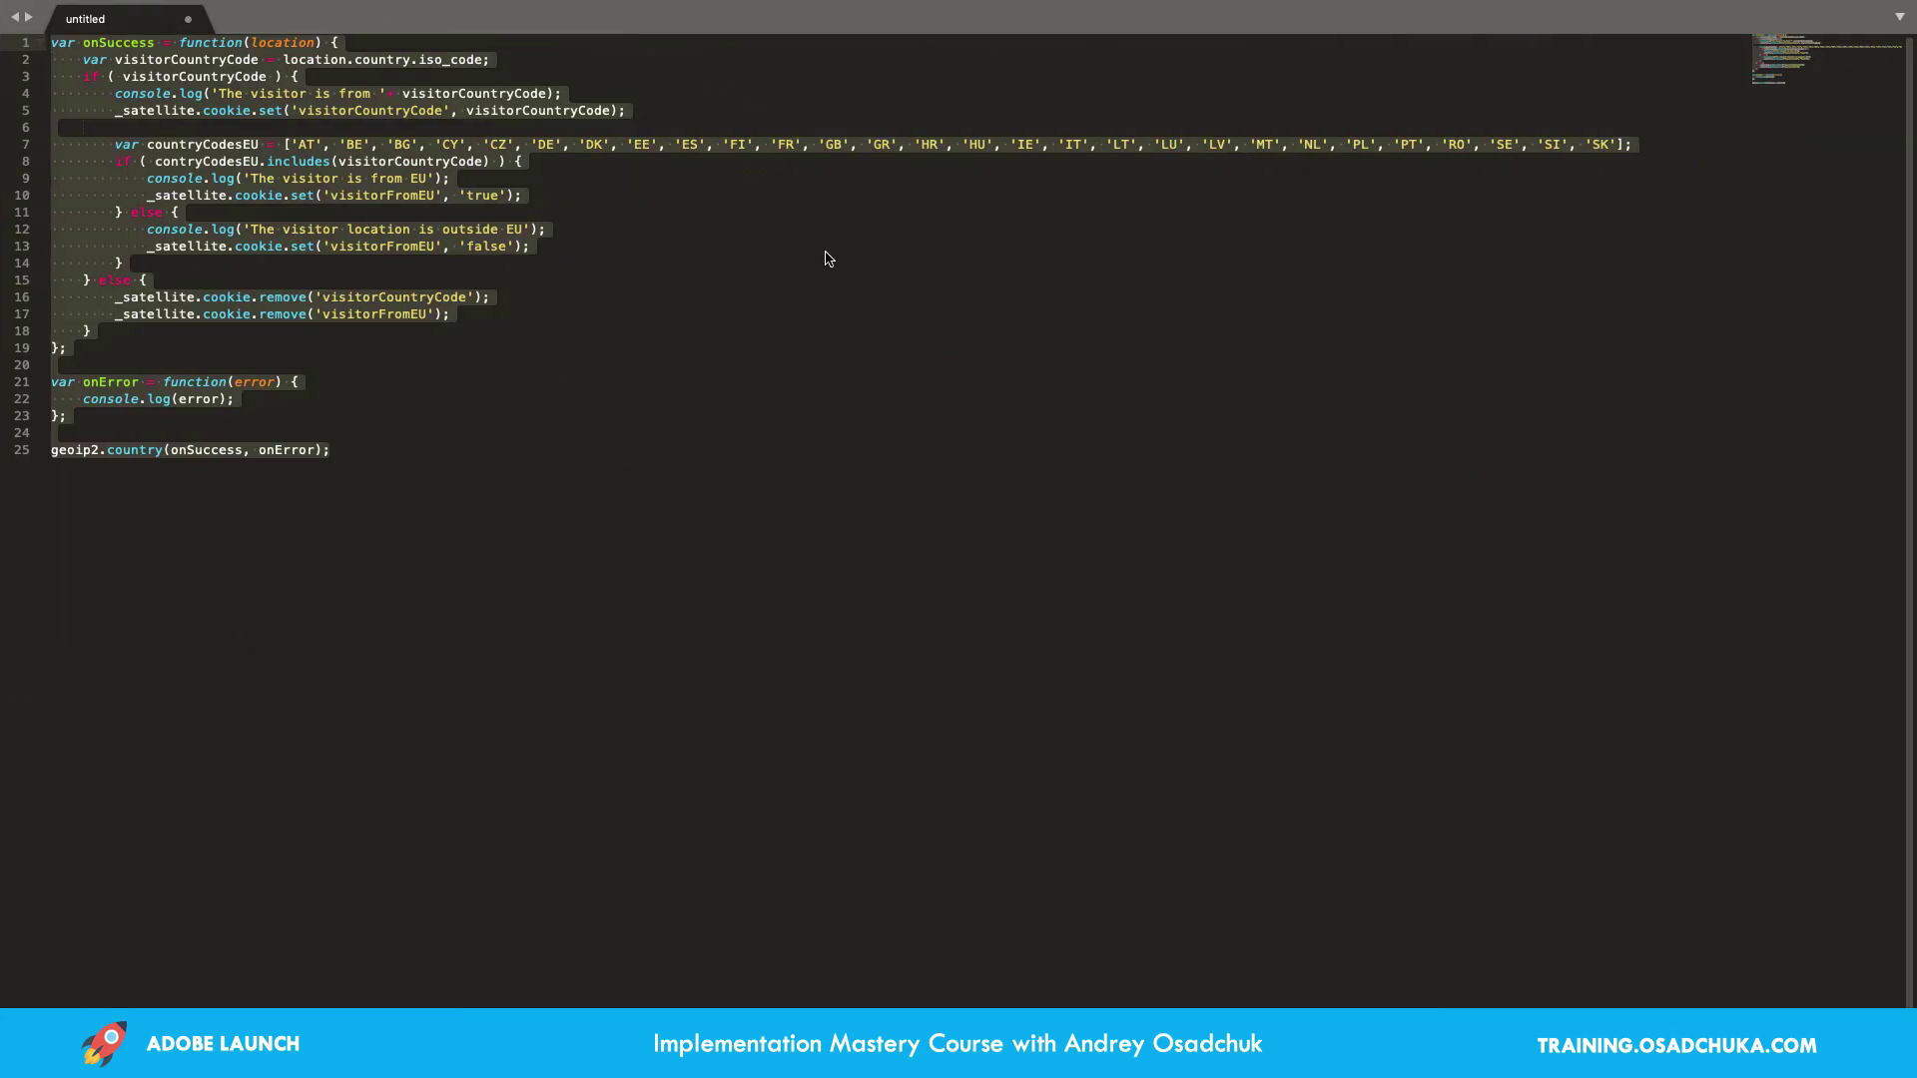
{"action": "left_click", "coordinate": [558, 222]}
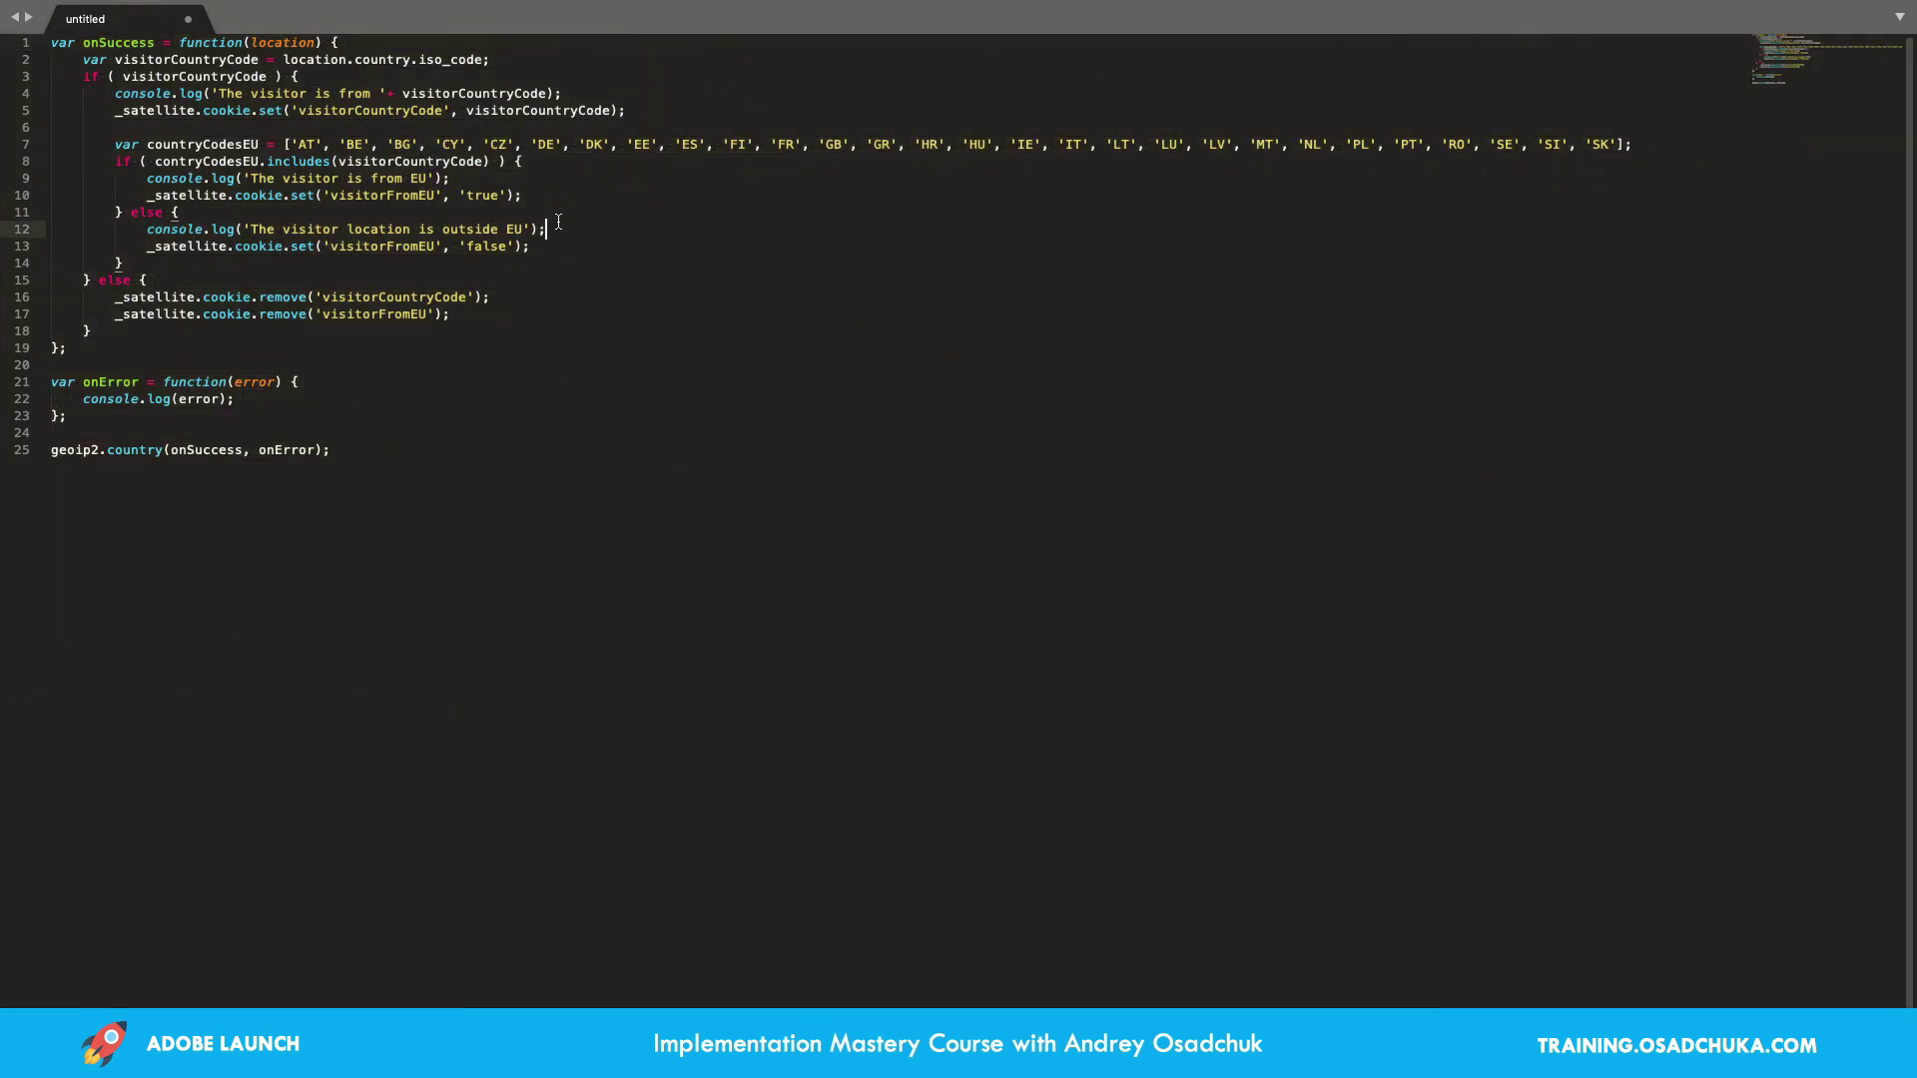
{"action": "left_click", "coordinate": [172, 161]}
{"action": "type", "text": "u"}
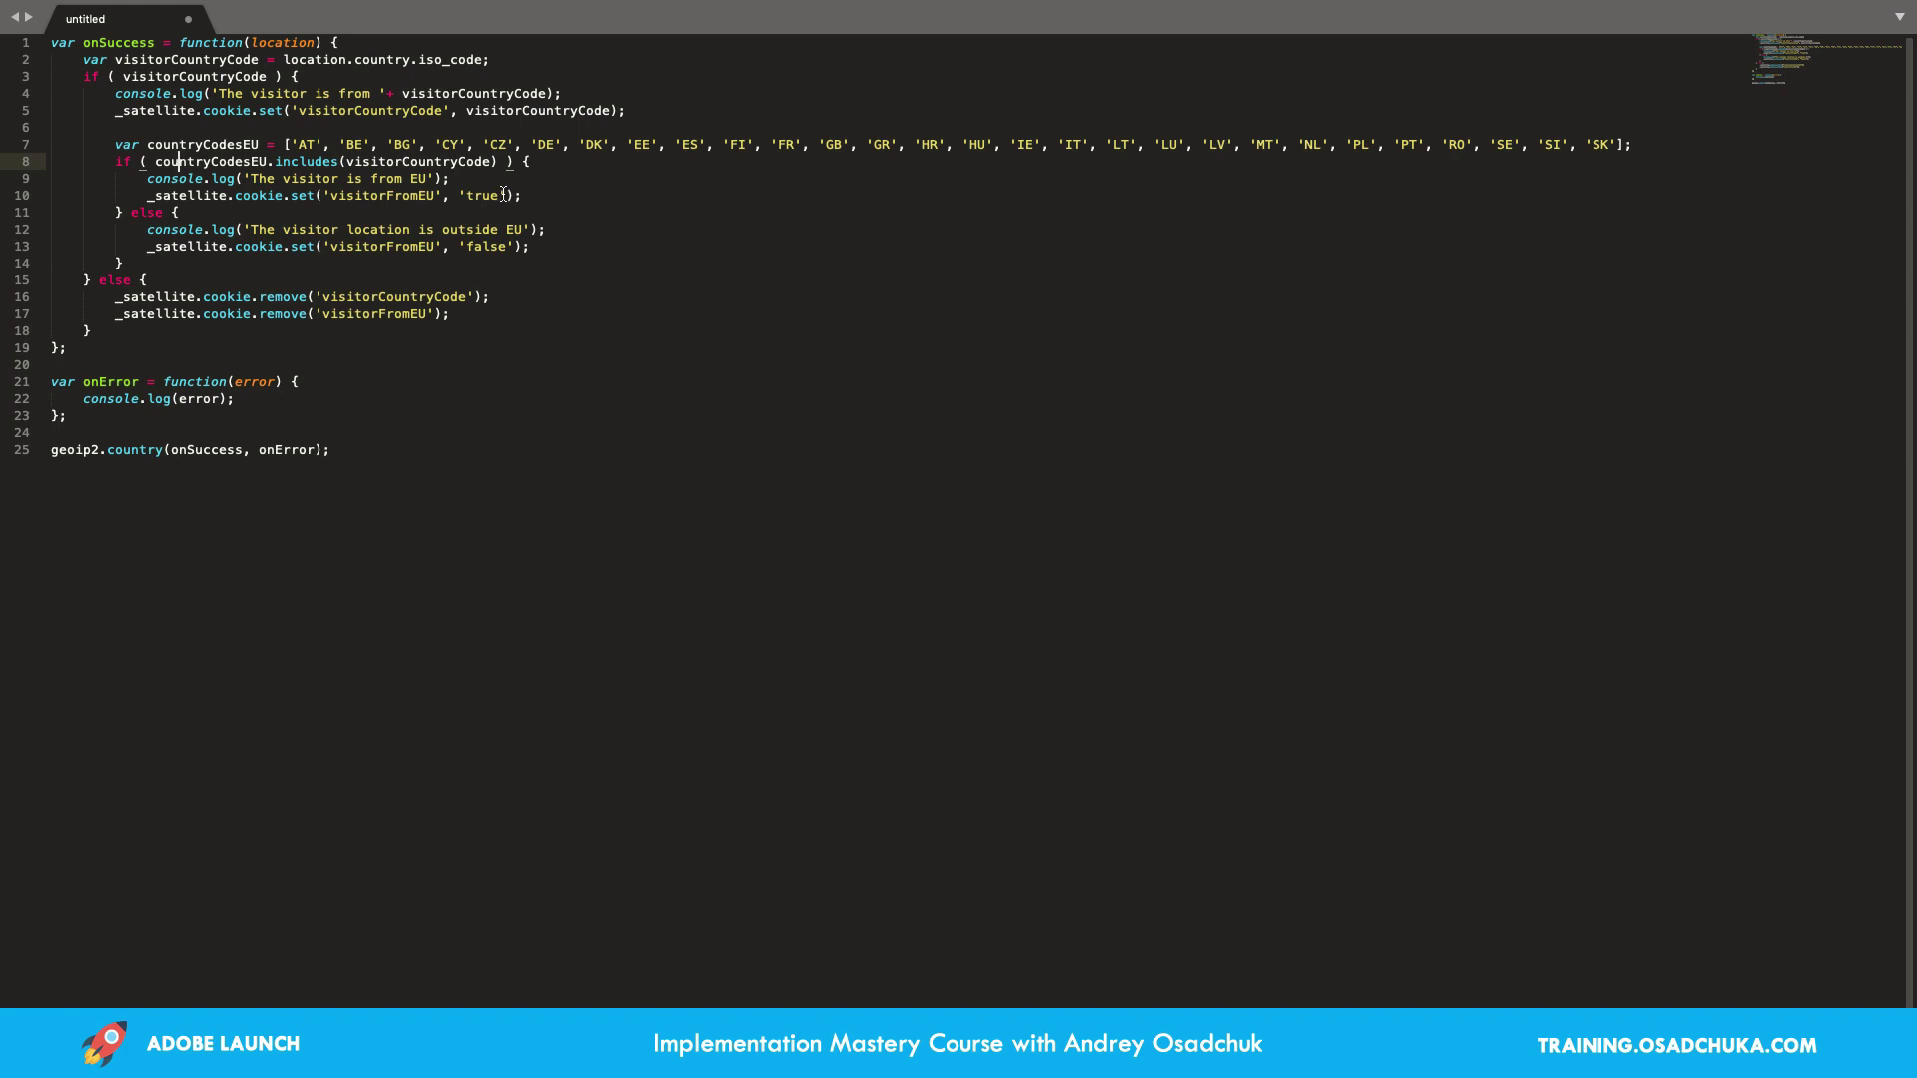
Copy the corrected script and paste it over the existing code of the GeoIP rule's Get Visitor Location action
{"action": "key", "text": "super+a"}
{"action": "key", "text": "ctrl+c"}
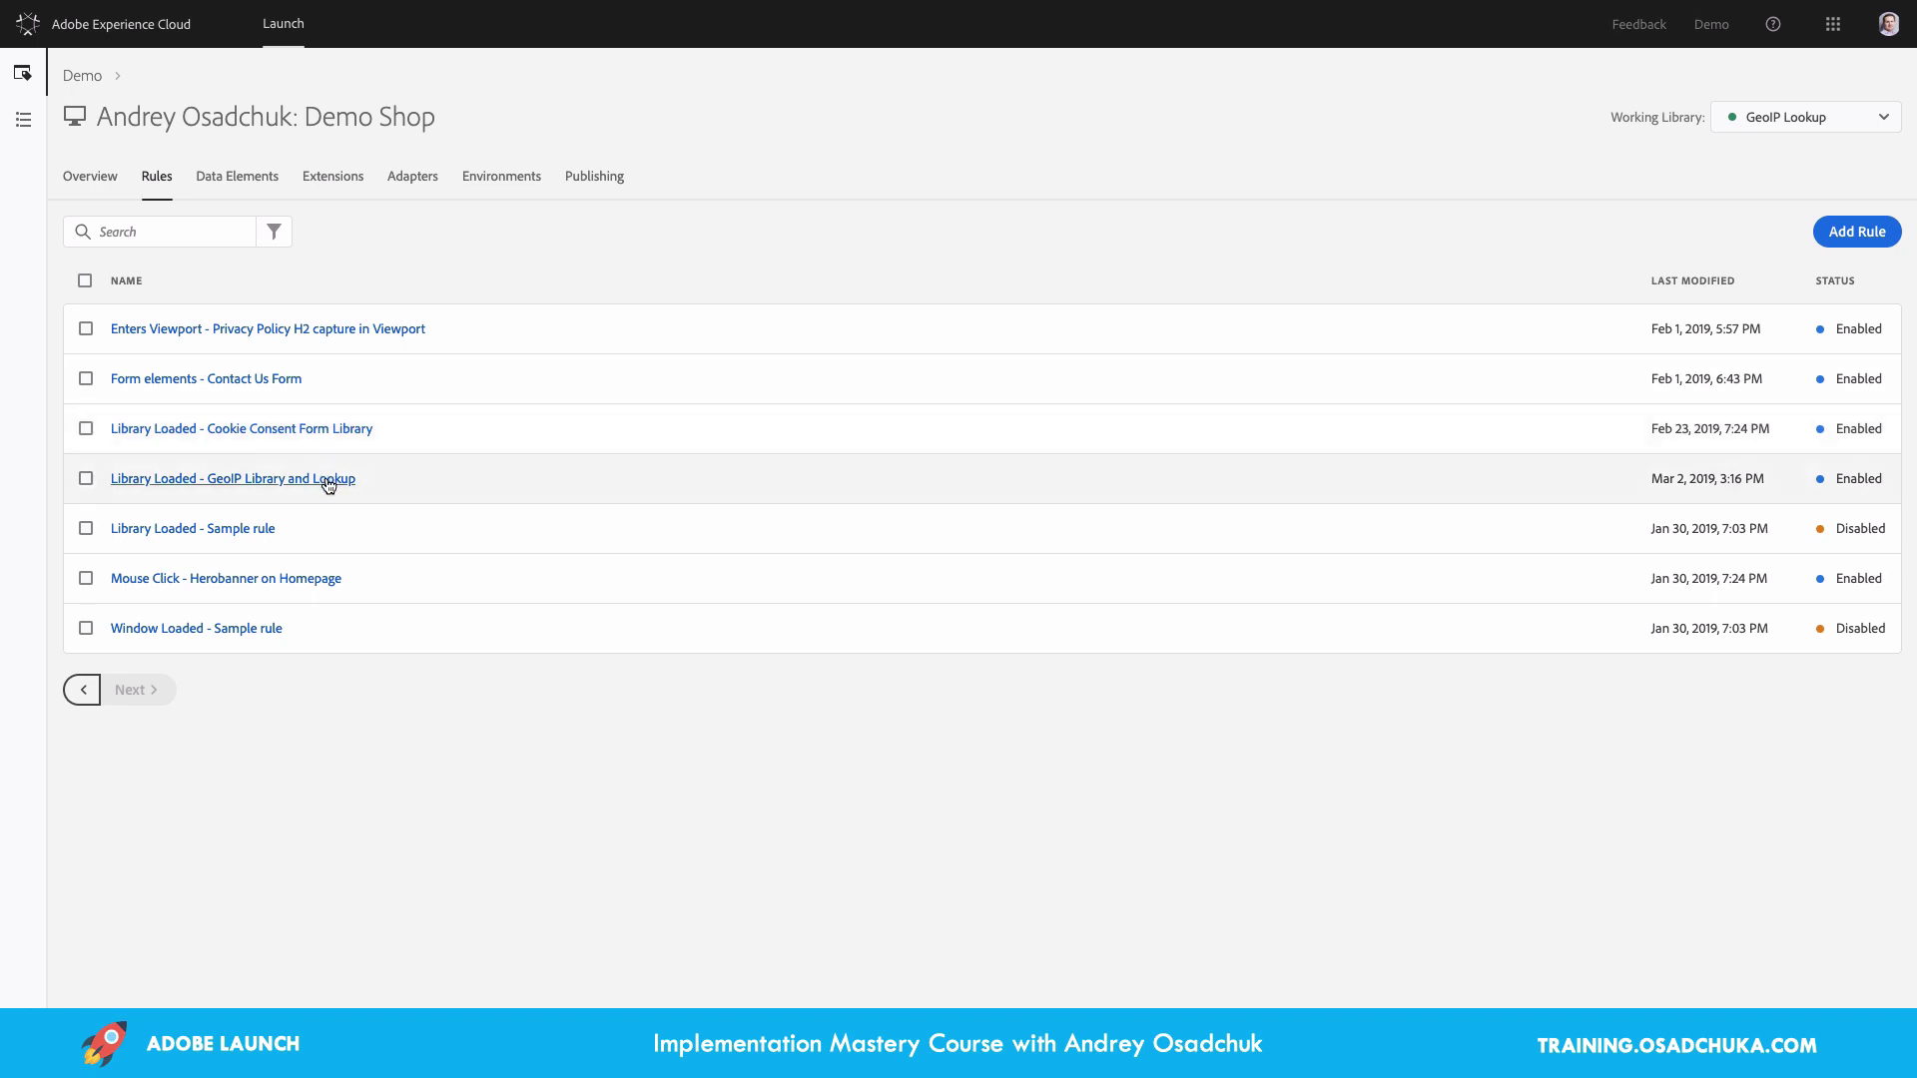
{"action": "left_click", "coordinate": [328, 481]}
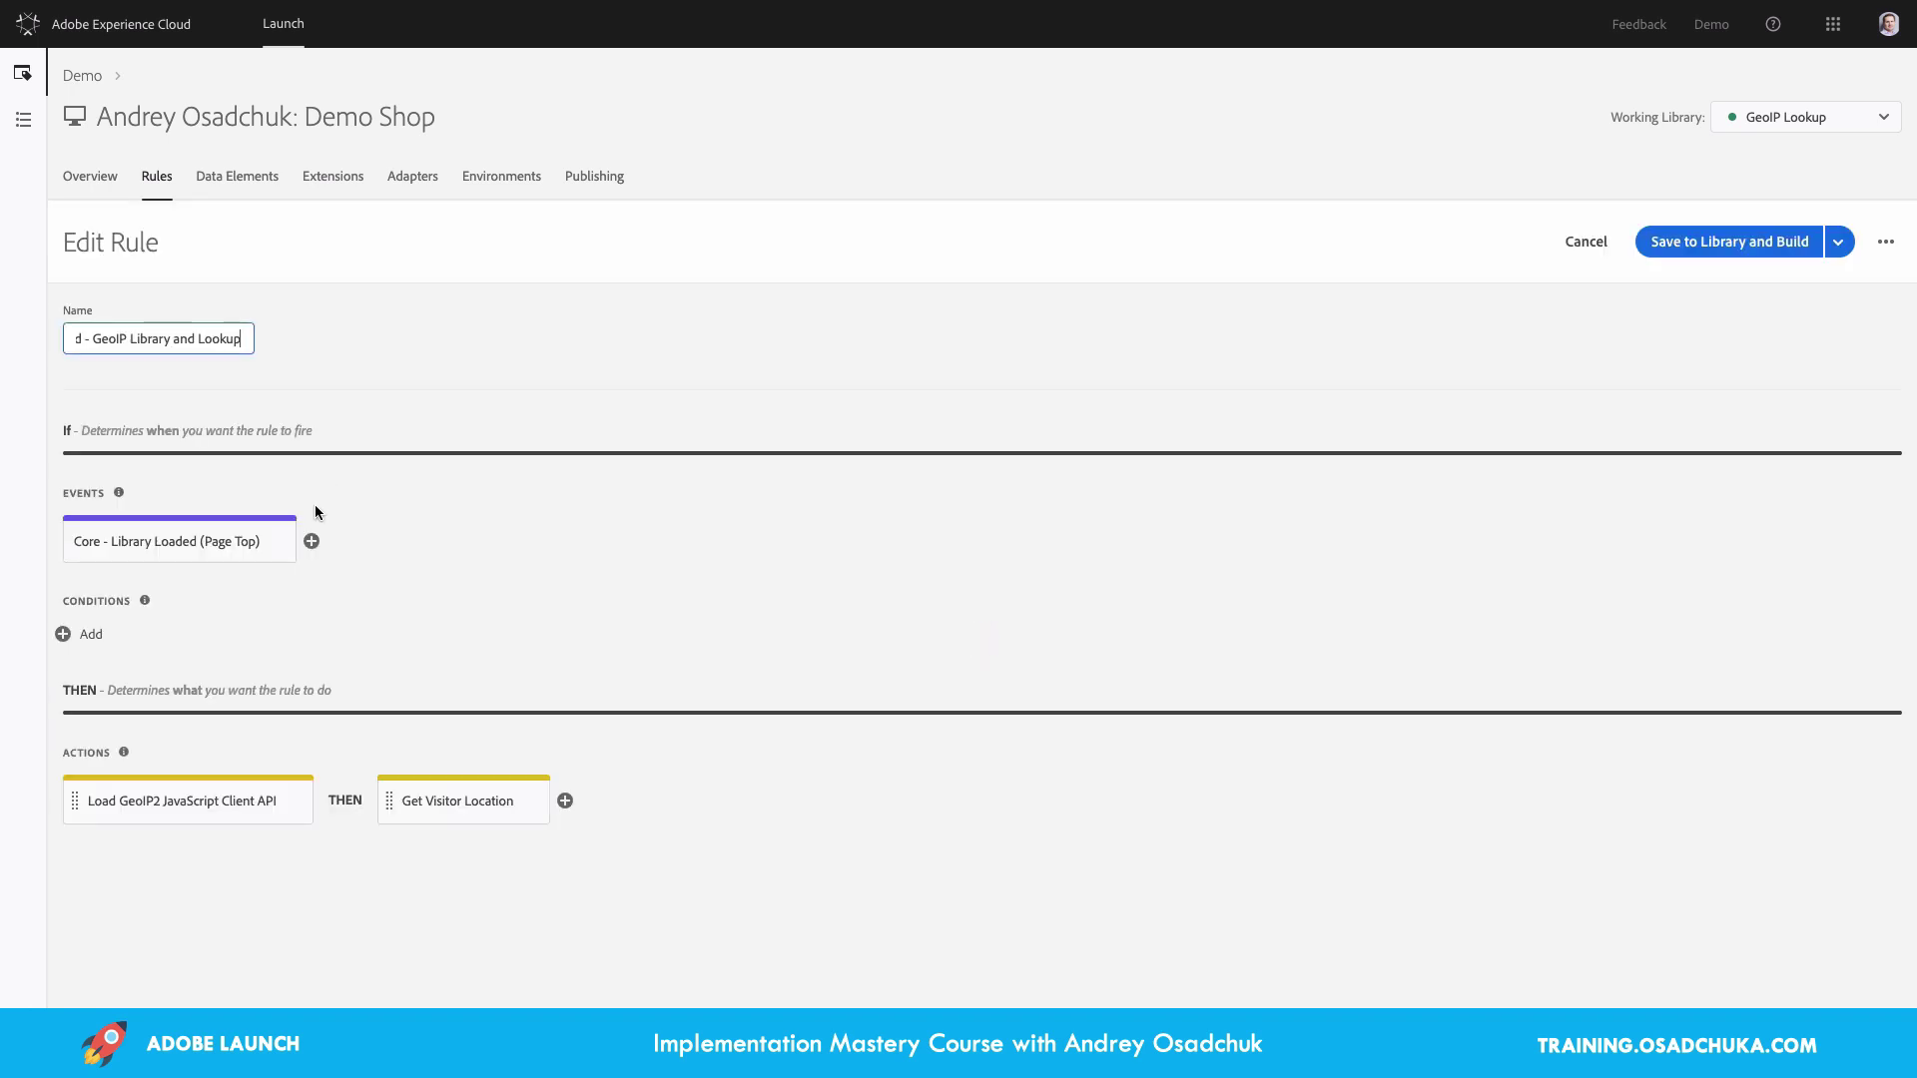
{"action": "left_click", "coordinate": [434, 804]}
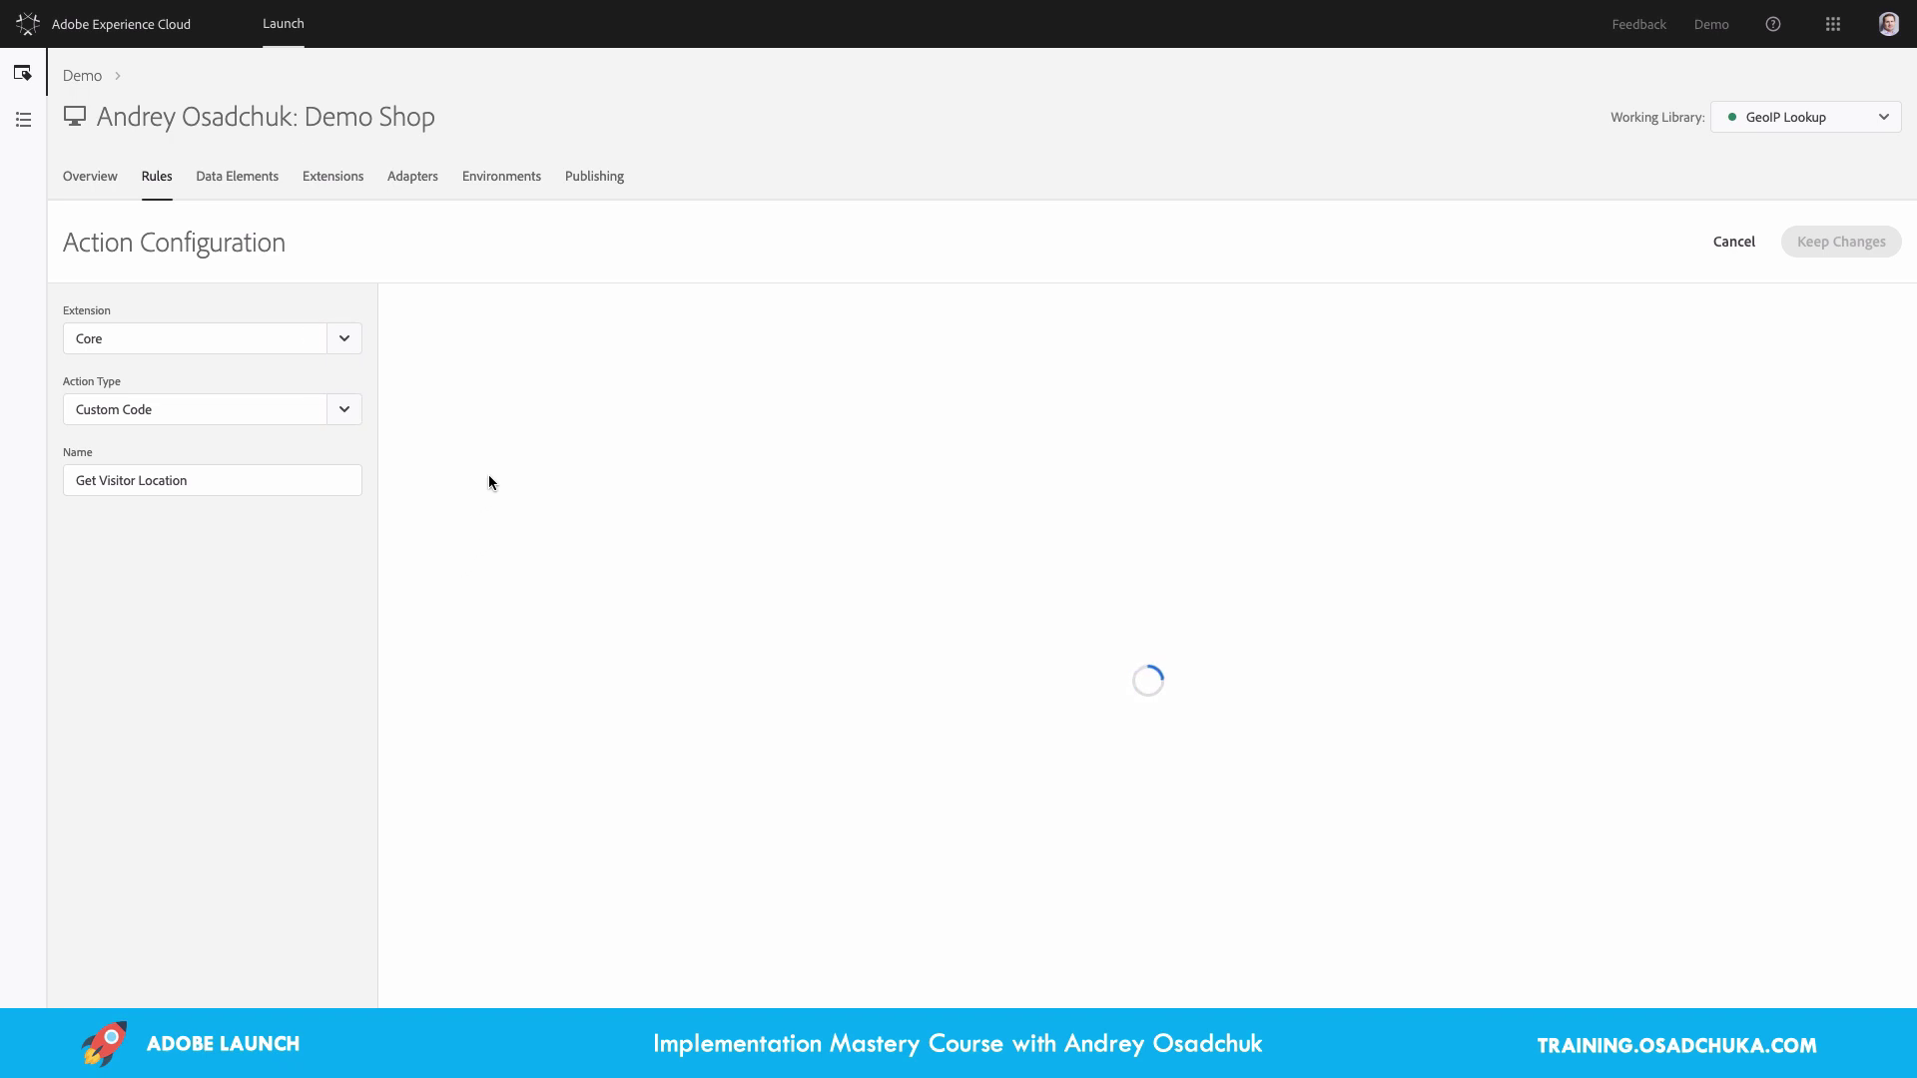
{"action": "left_click", "coordinate": [477, 404]}
{"action": "key", "text": "ctrl+a"}
{"action": "key", "text": "ctrl+v"}
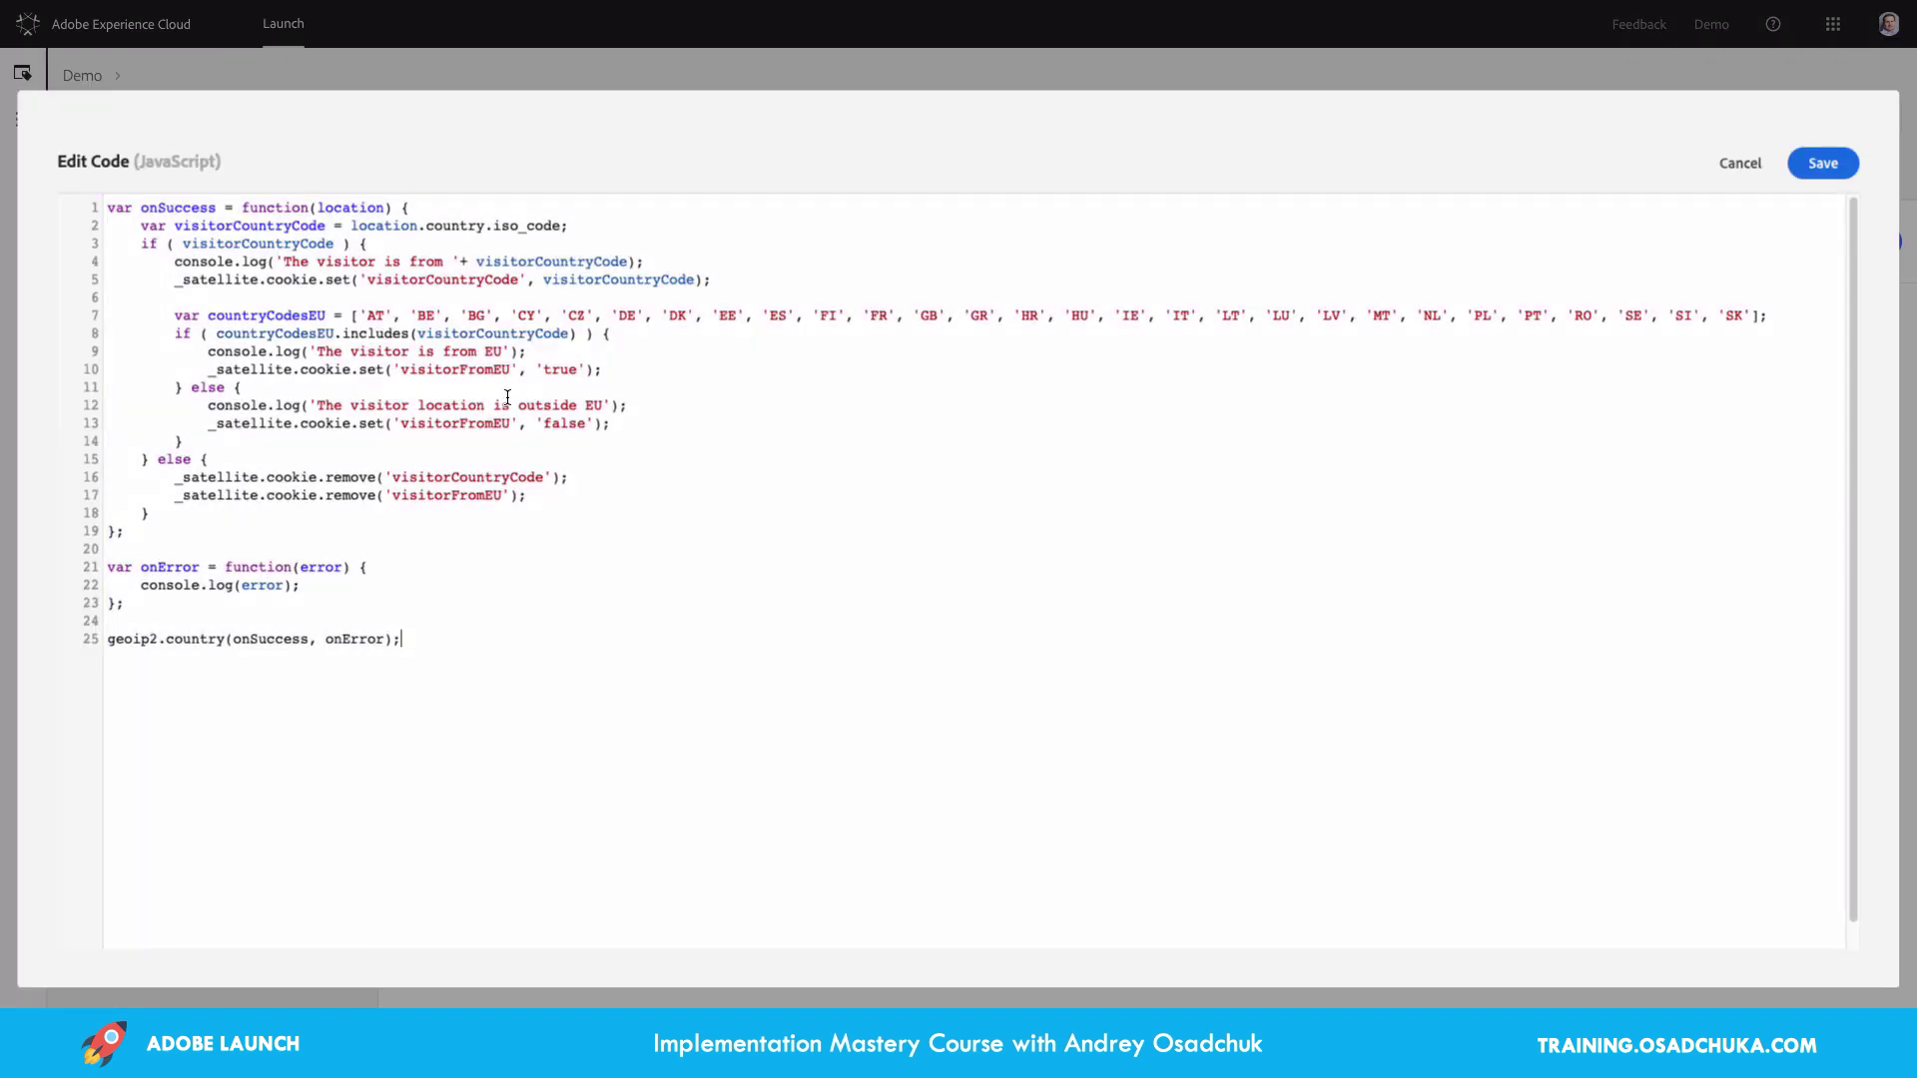
Save the corrected code, keep the Get Visitor Location changes, and rebuild the library with the updated rule
{"action": "left_click", "coordinate": [1817, 166]}
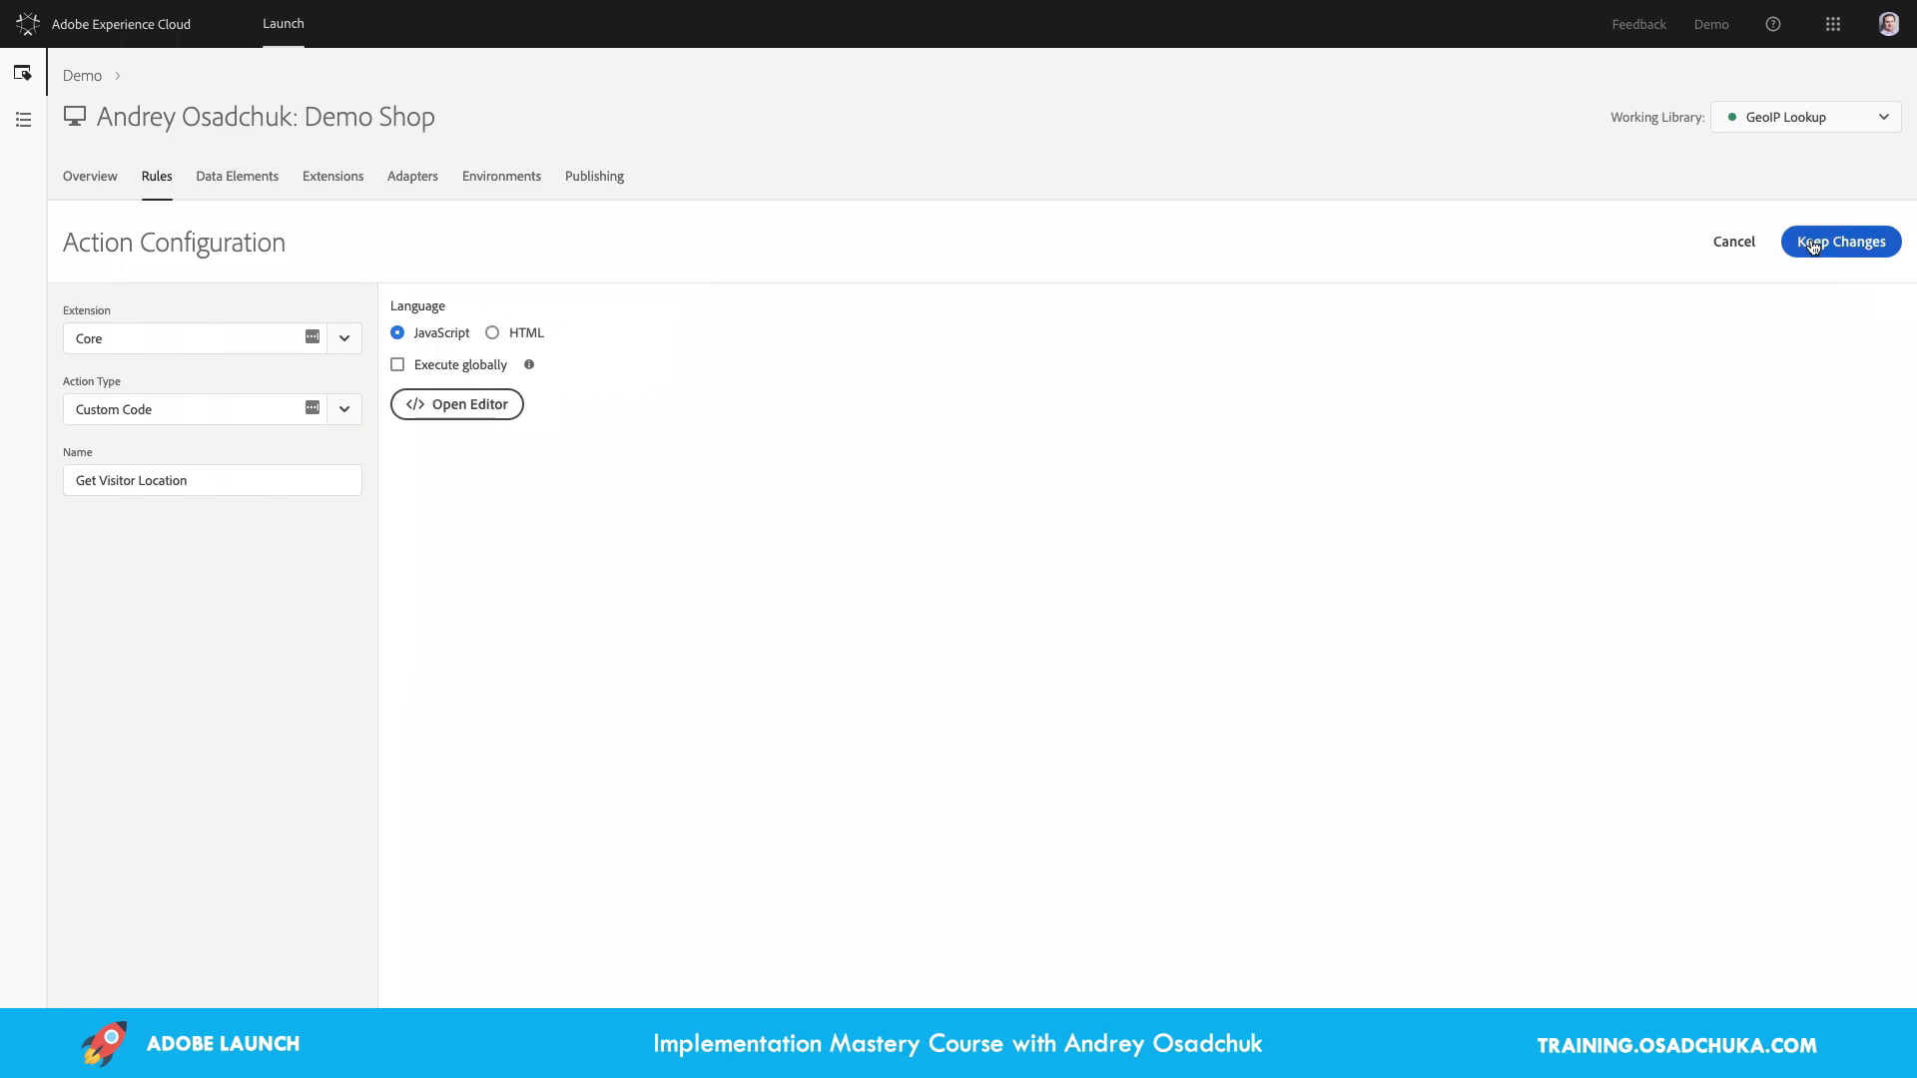
{"action": "left_click", "coordinate": [1814, 246]}
{"action": "left_click", "coordinate": [1795, 245]}
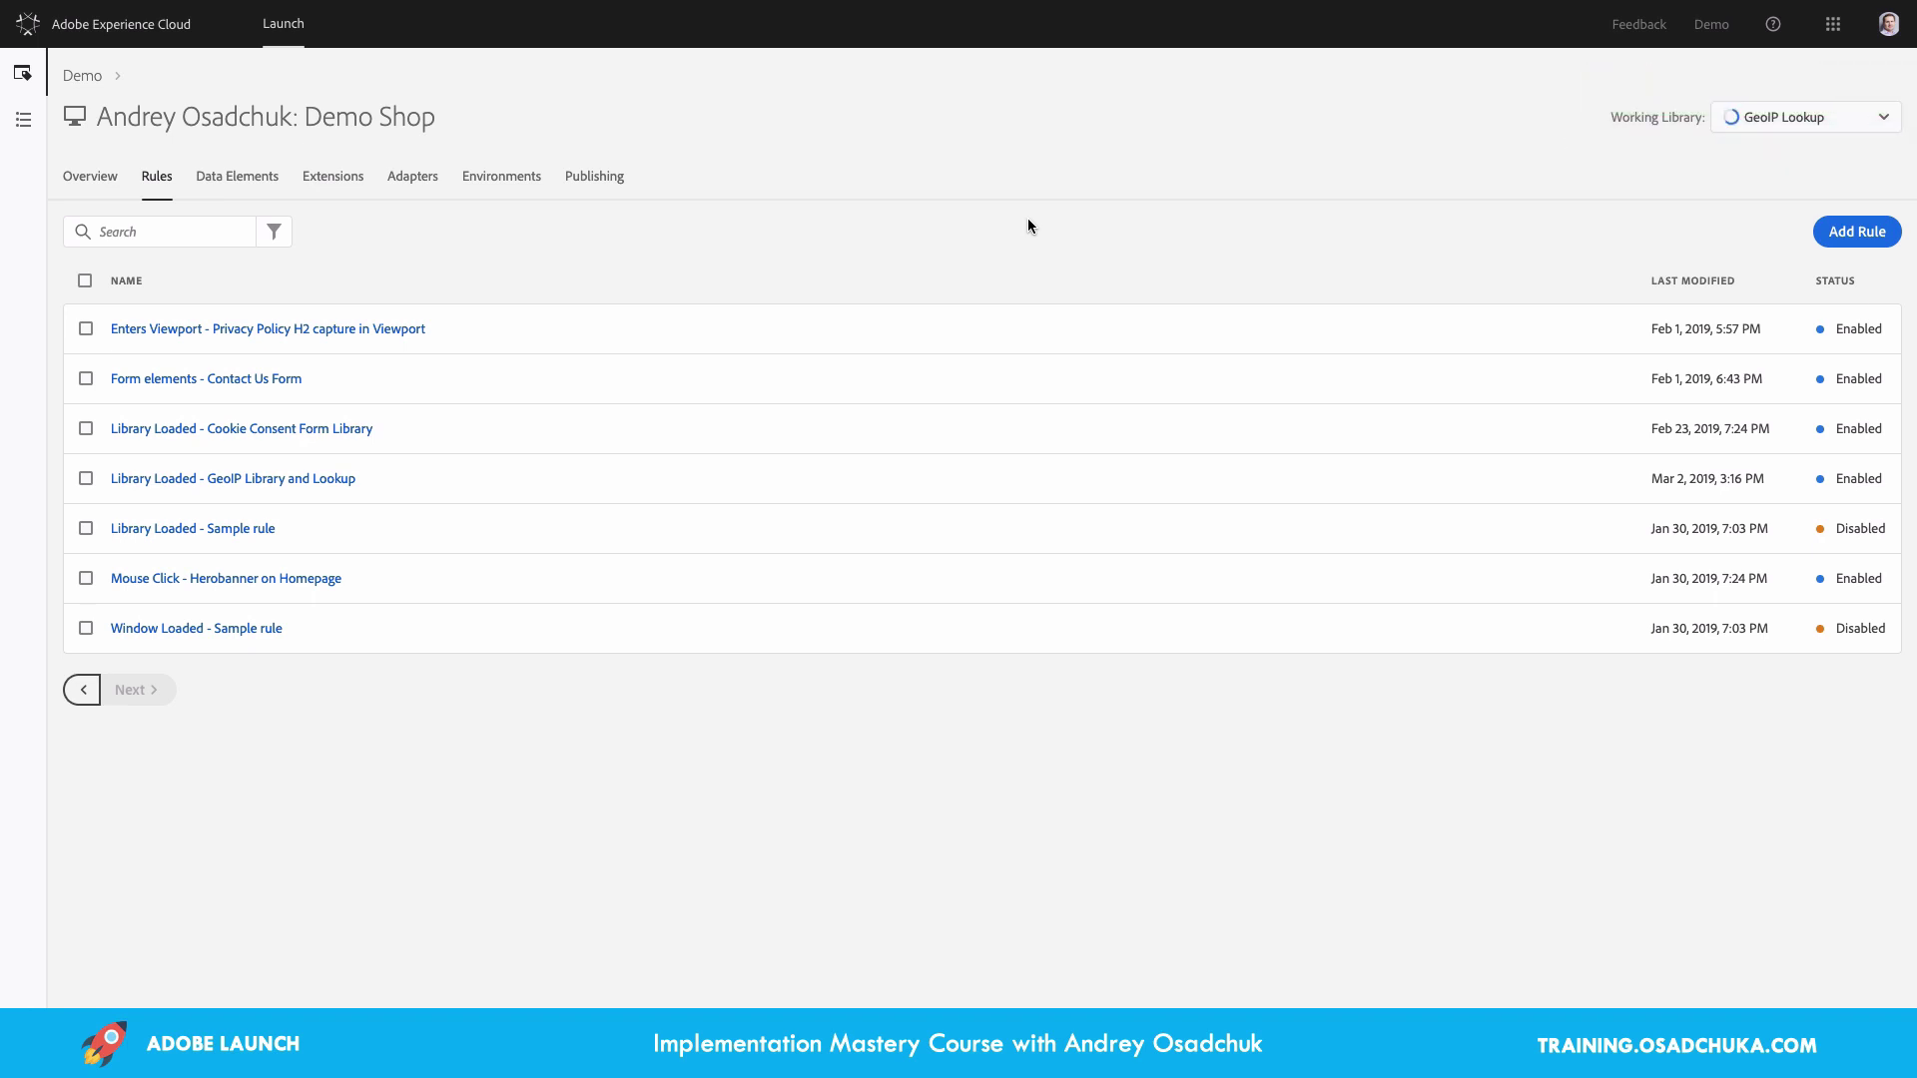
Reload the demo shop page and examine the visitor country and EU messages in the console
{"action": "key", "text": "ctrl+Tab"}
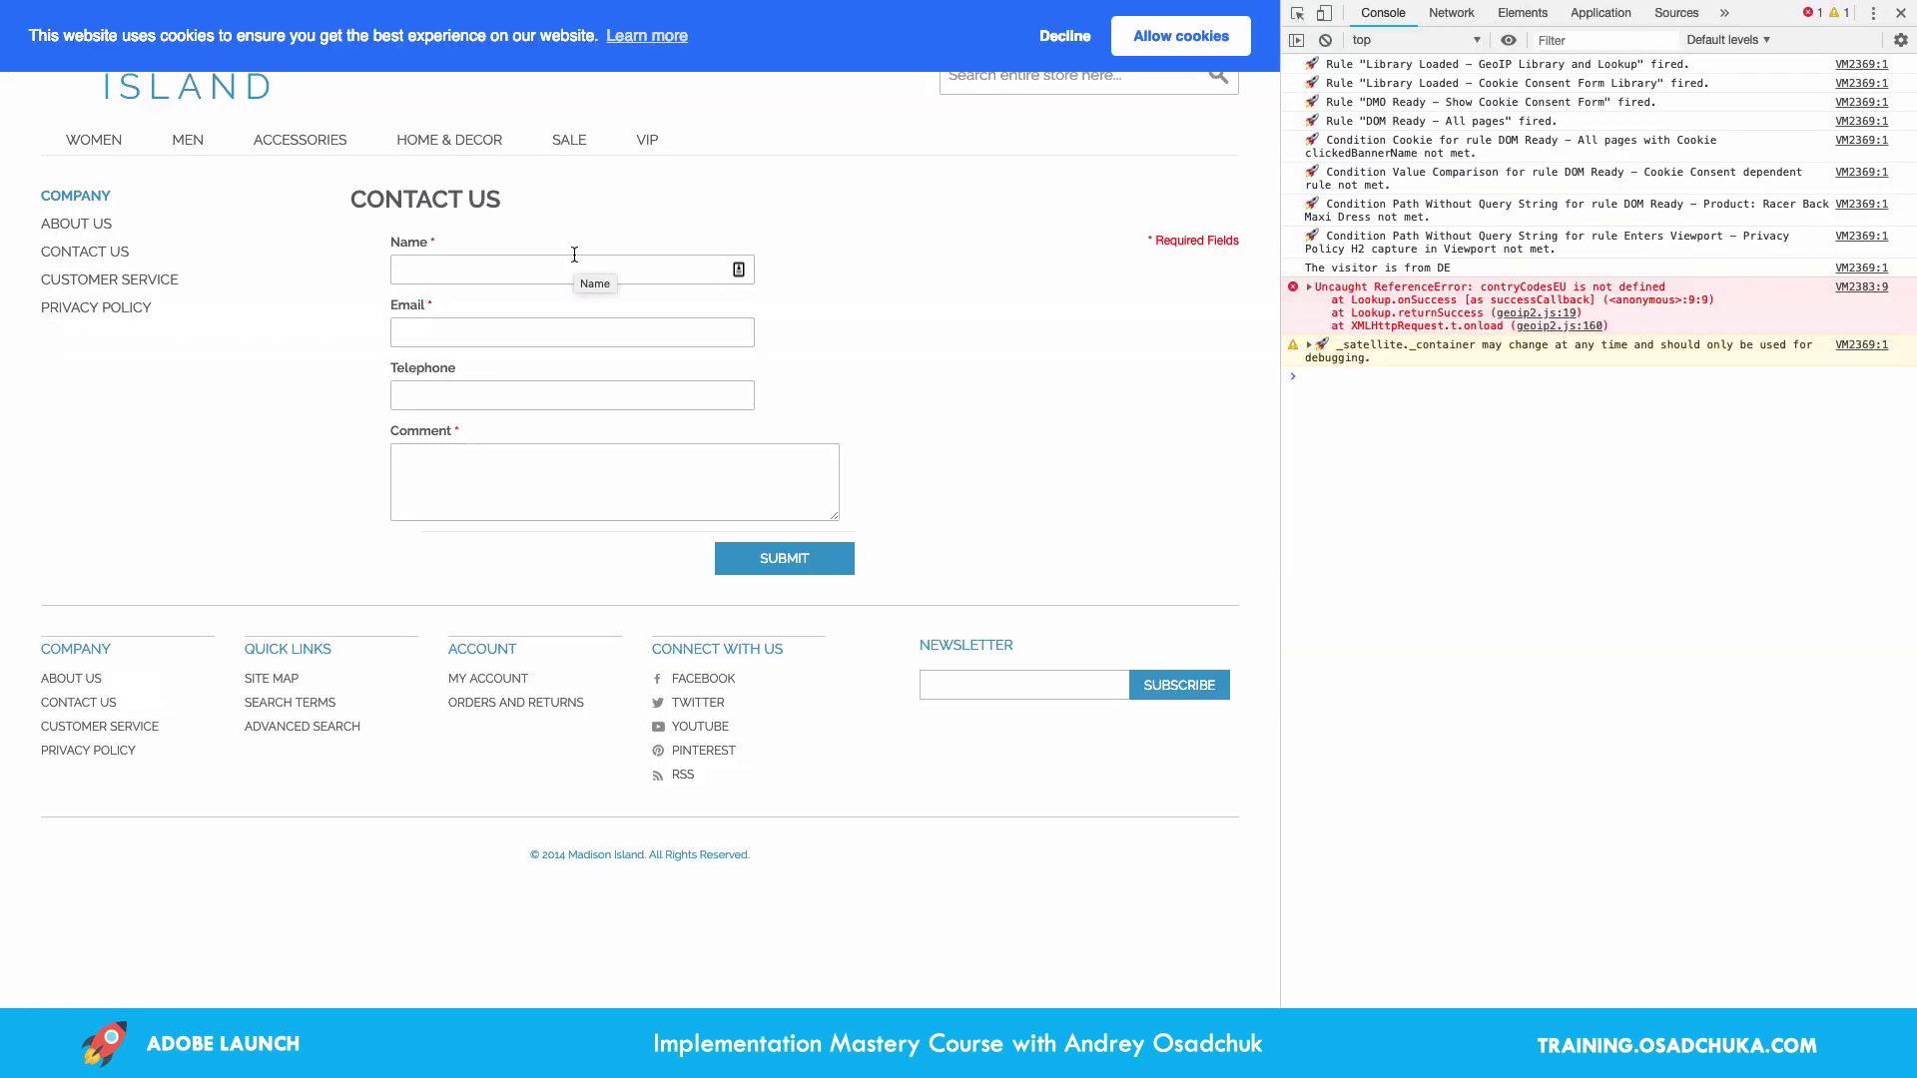
{"action": "key", "text": "ctrl+r"}
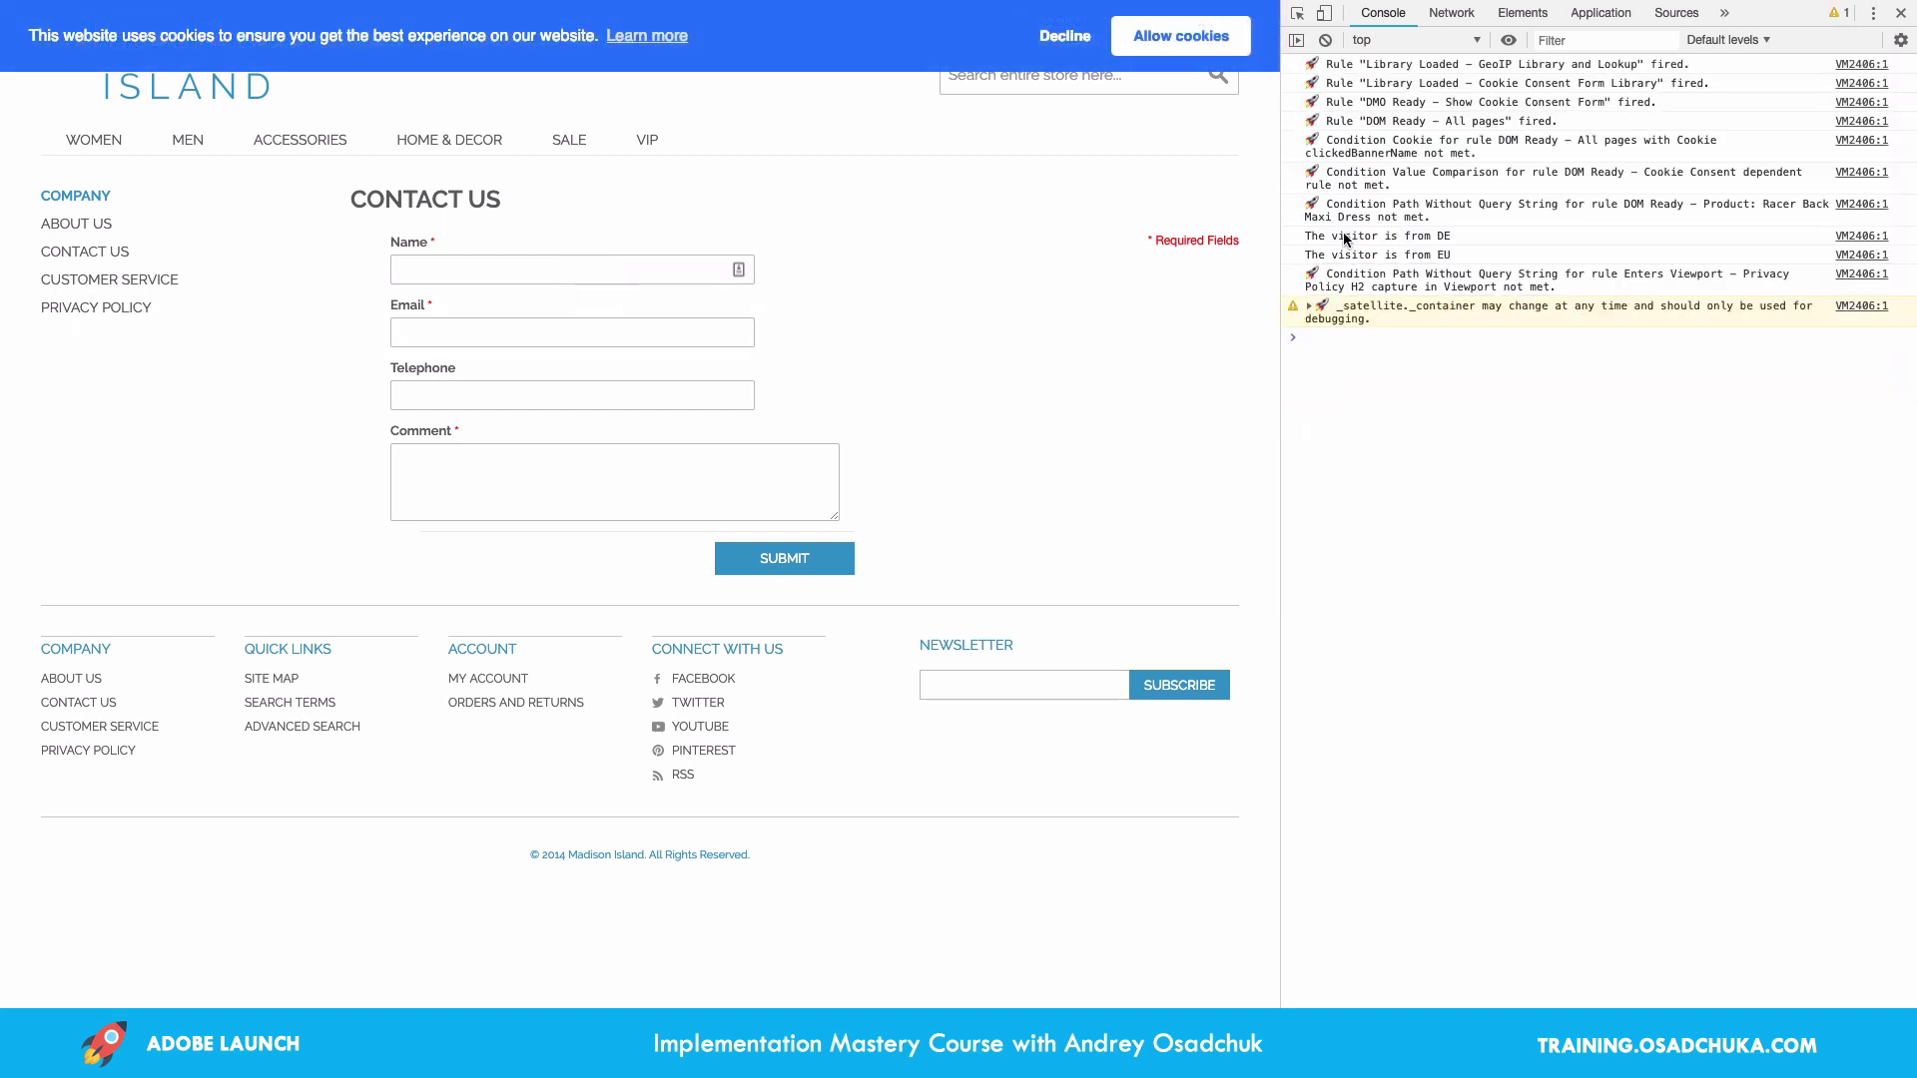
{"action": "left_click_drag", "start_coordinate": [1311, 237], "coordinate": [1341, 237]}
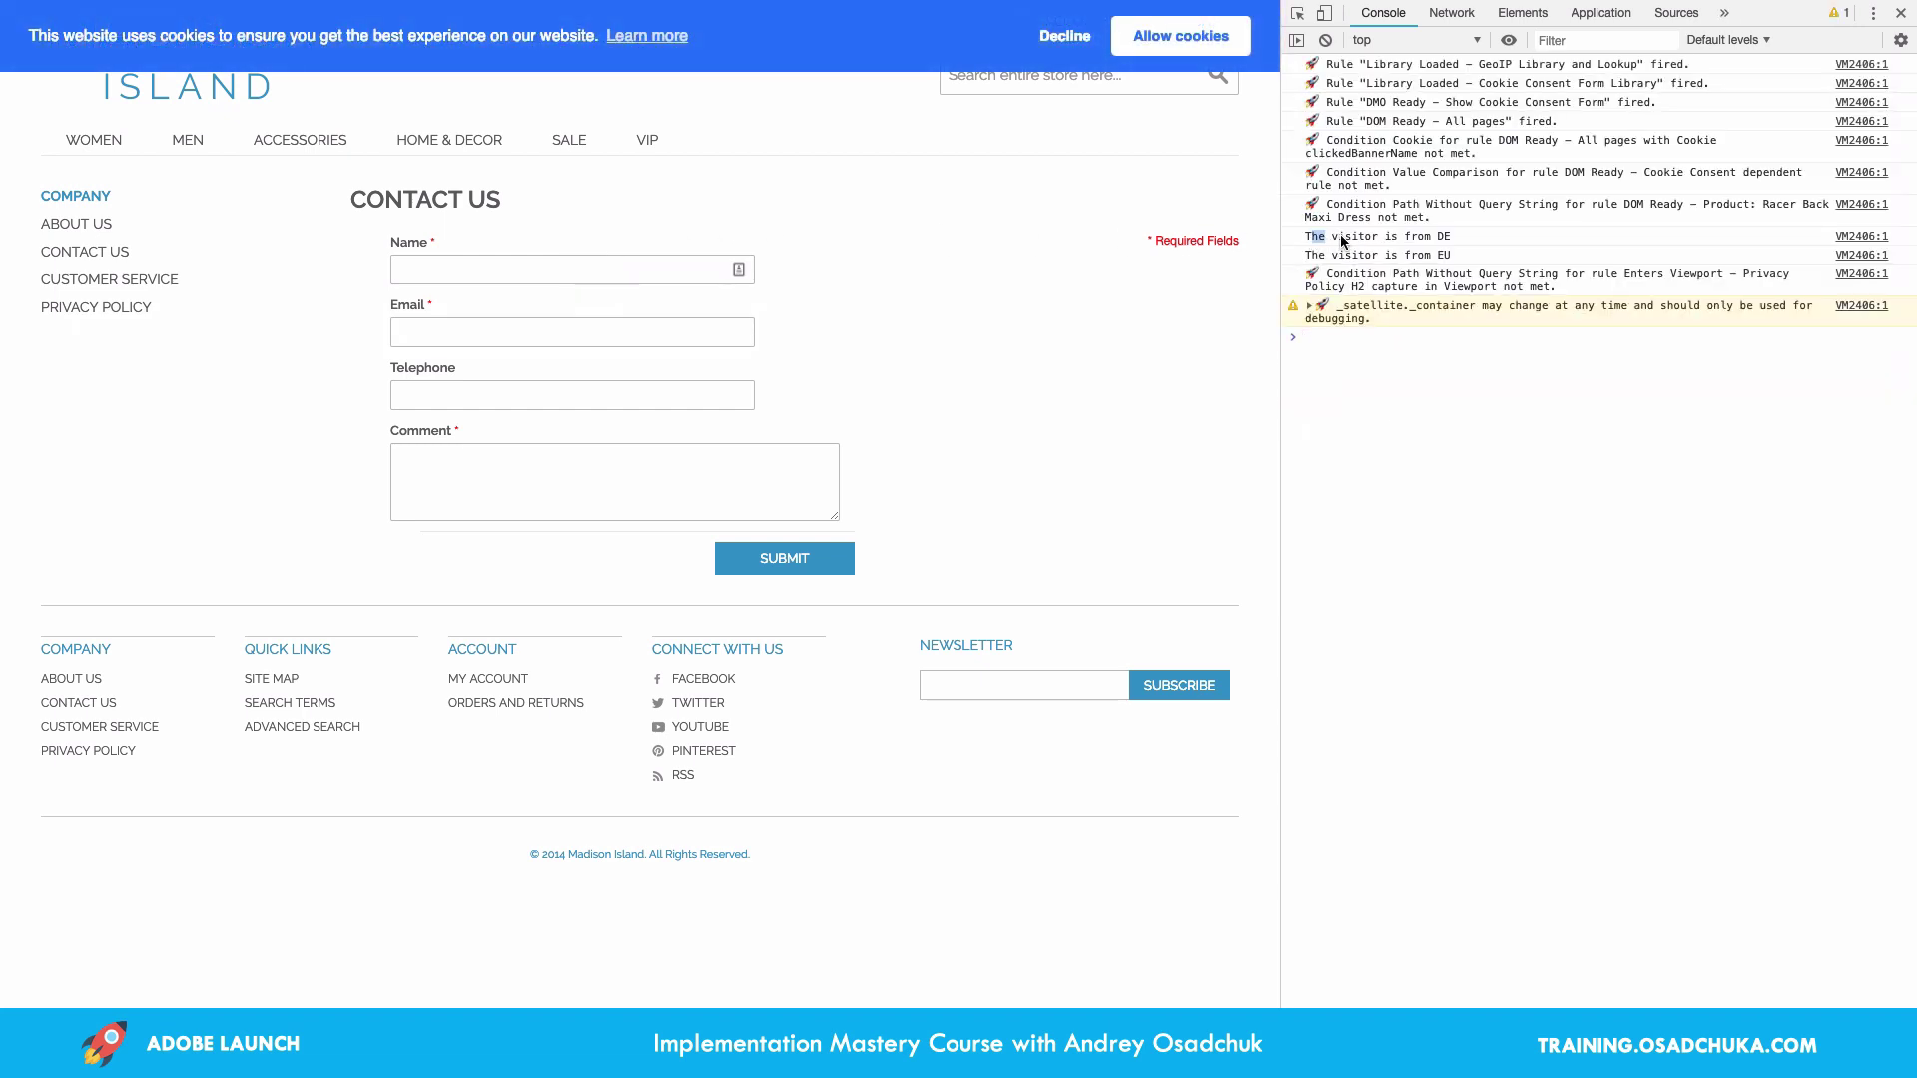
{"action": "double_click", "coordinate": [1438, 257]}
Inspect the visitorCountryCode and visitorFromEU cookies stored for the demo shop, and return to the console
{"action": "left_click", "coordinate": [1614, 17]}
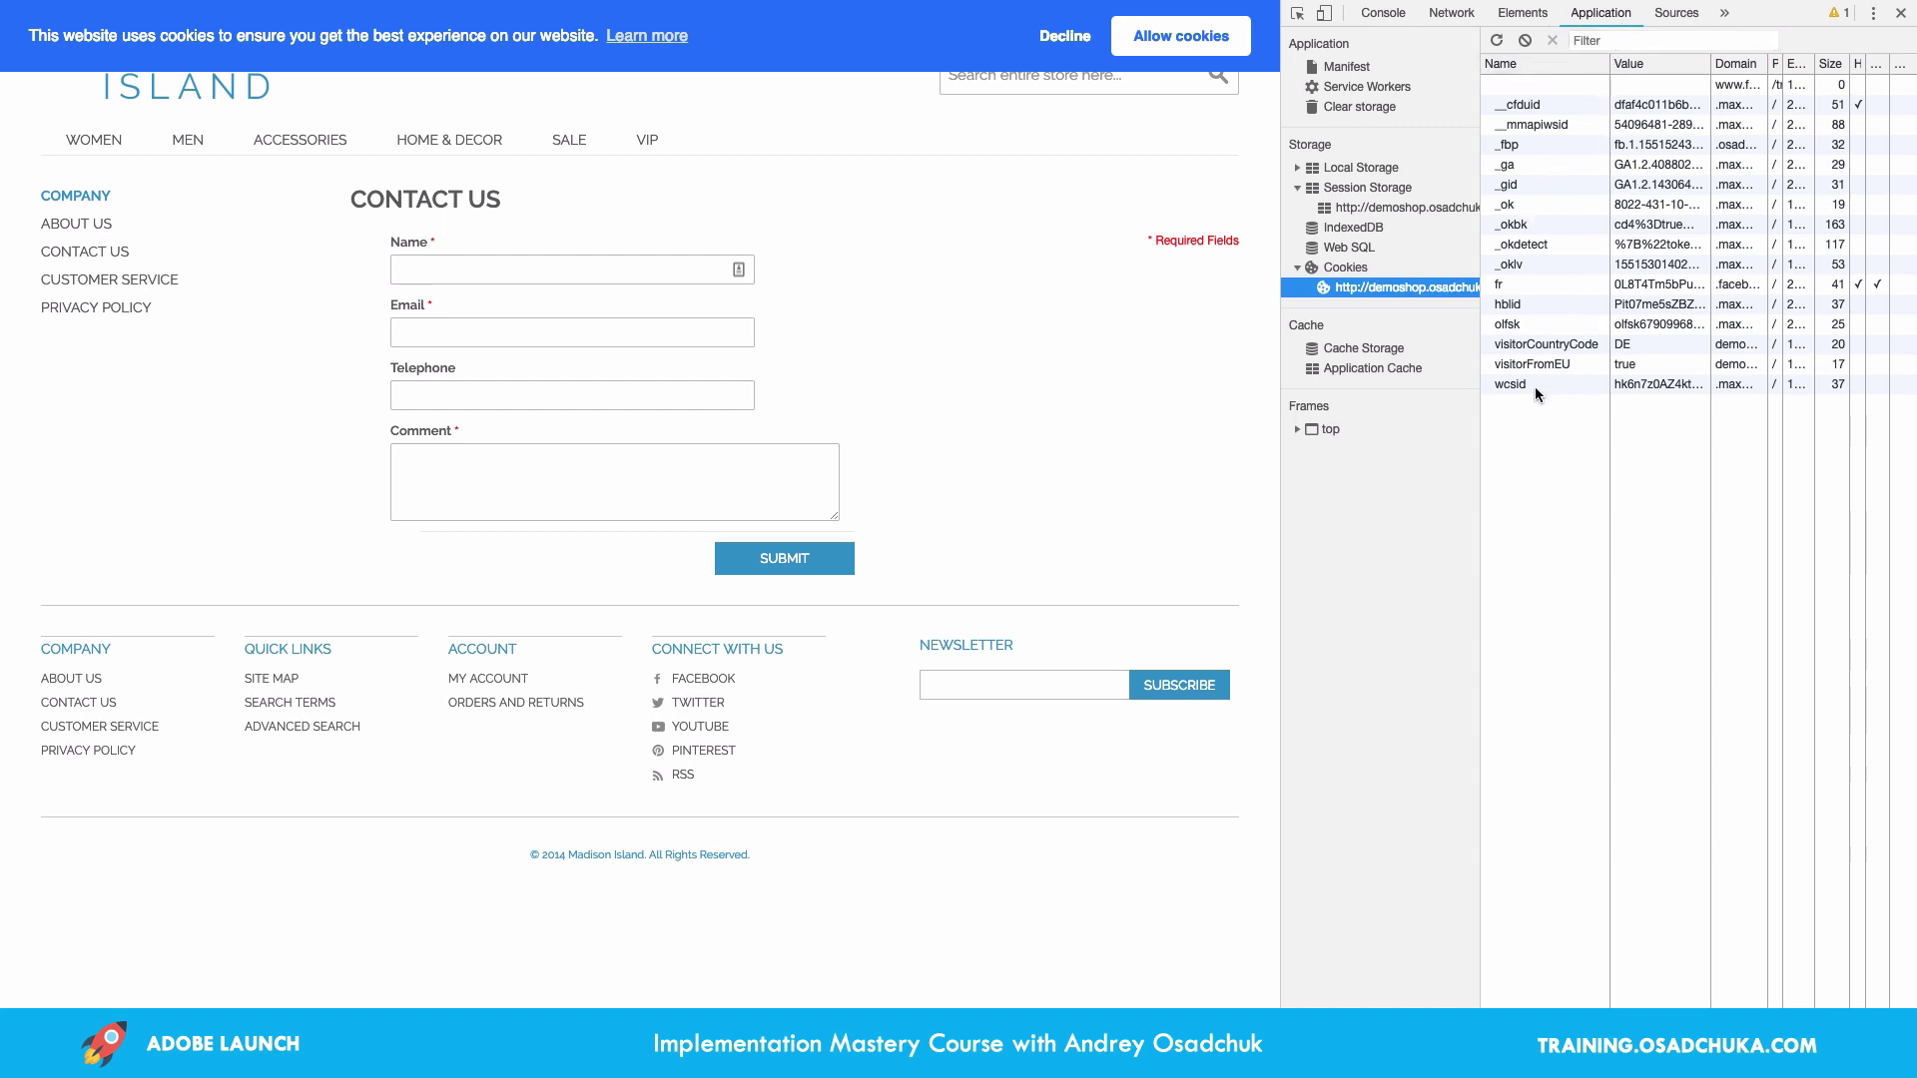
{"action": "left_click", "coordinate": [1538, 348]}
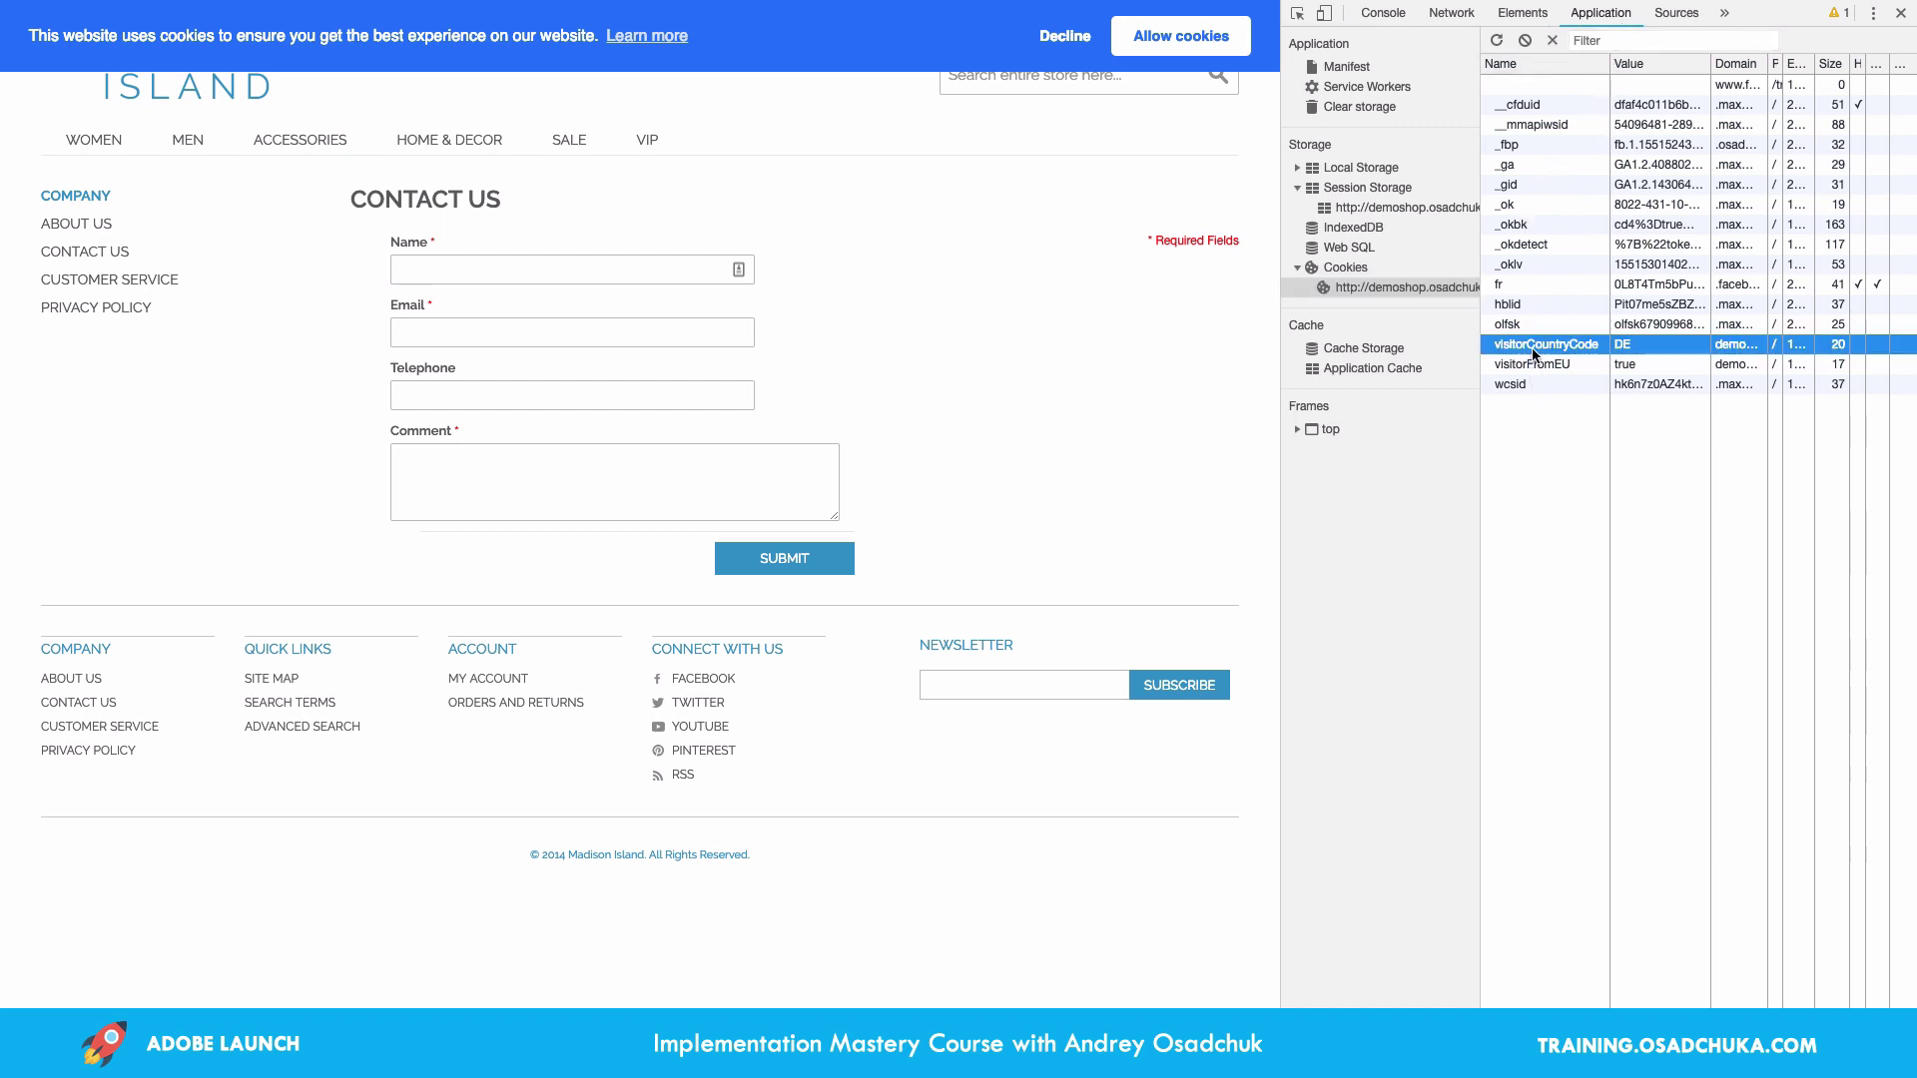
{"action": "left_click", "coordinate": [1542, 367]}
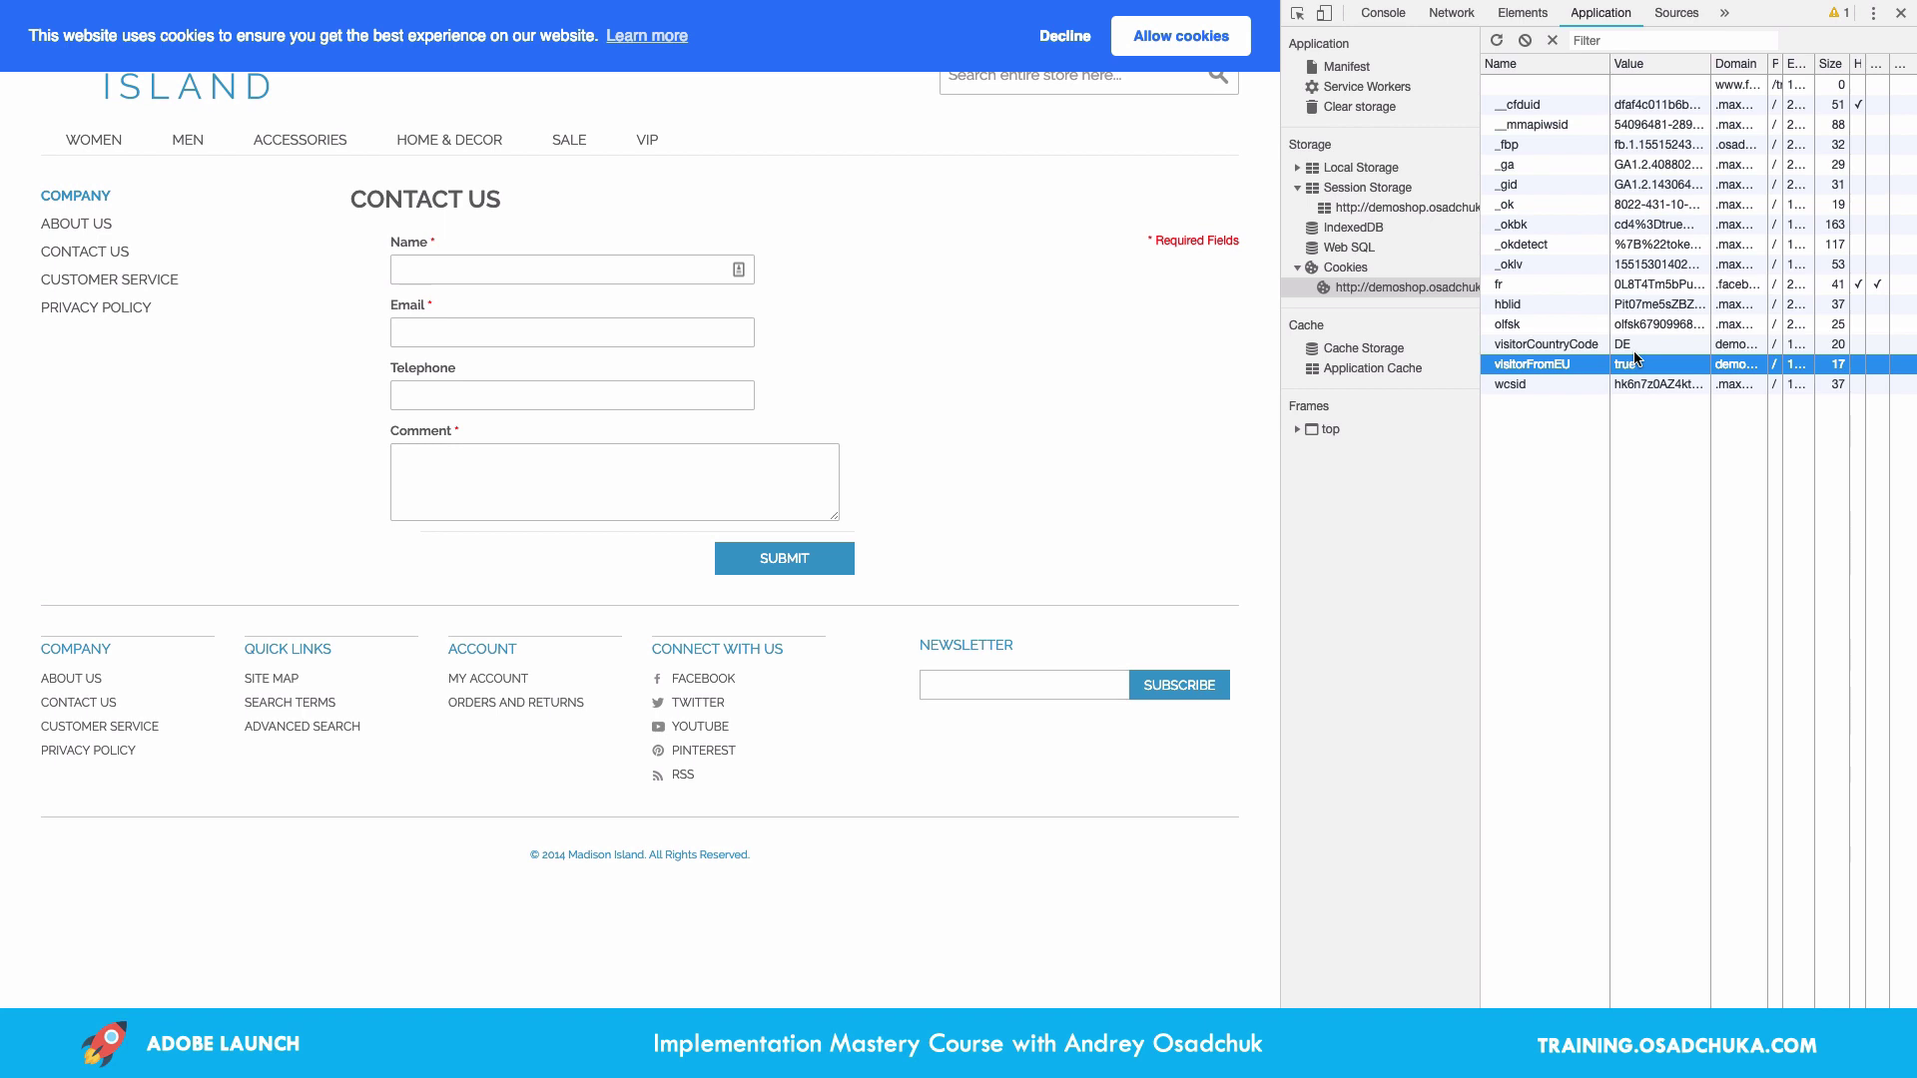
{"action": "key", "text": "ctrl+Tab"}
{"action": "left_click", "coordinate": [1382, 13]}
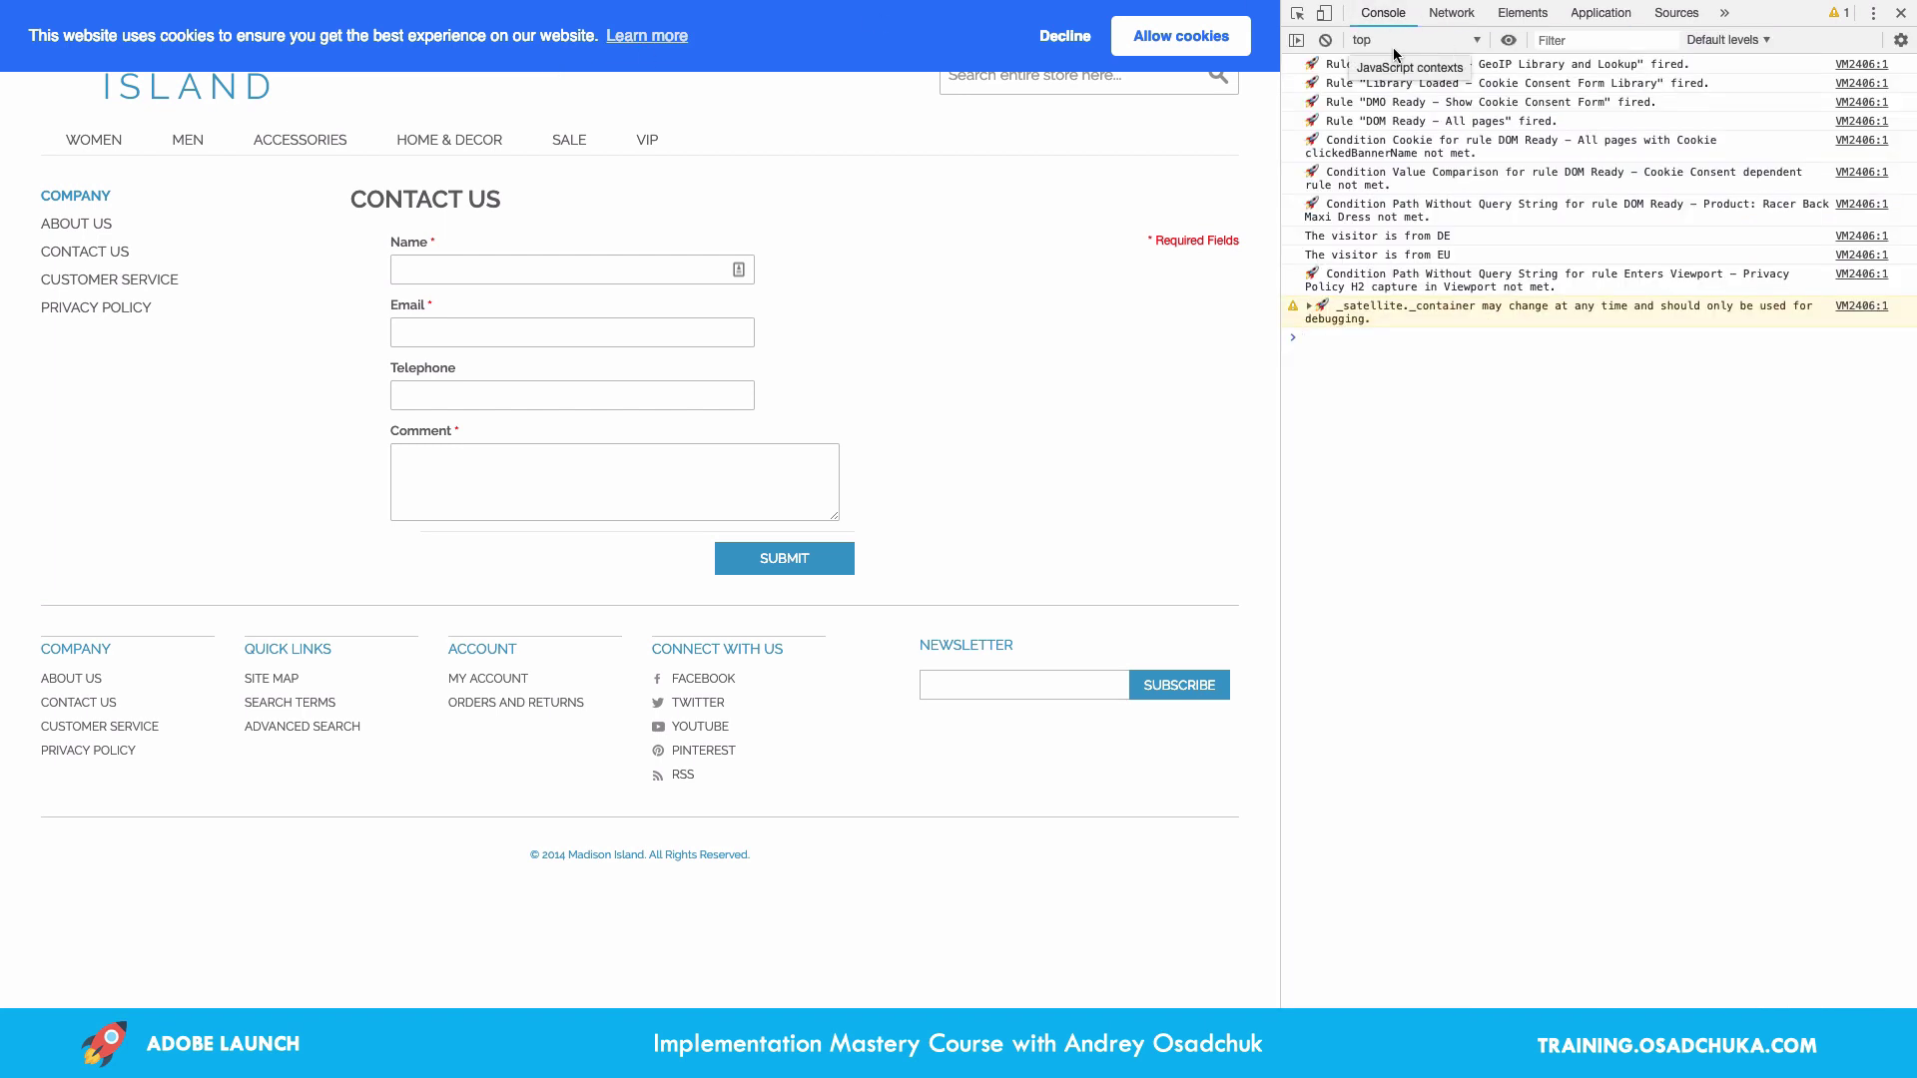